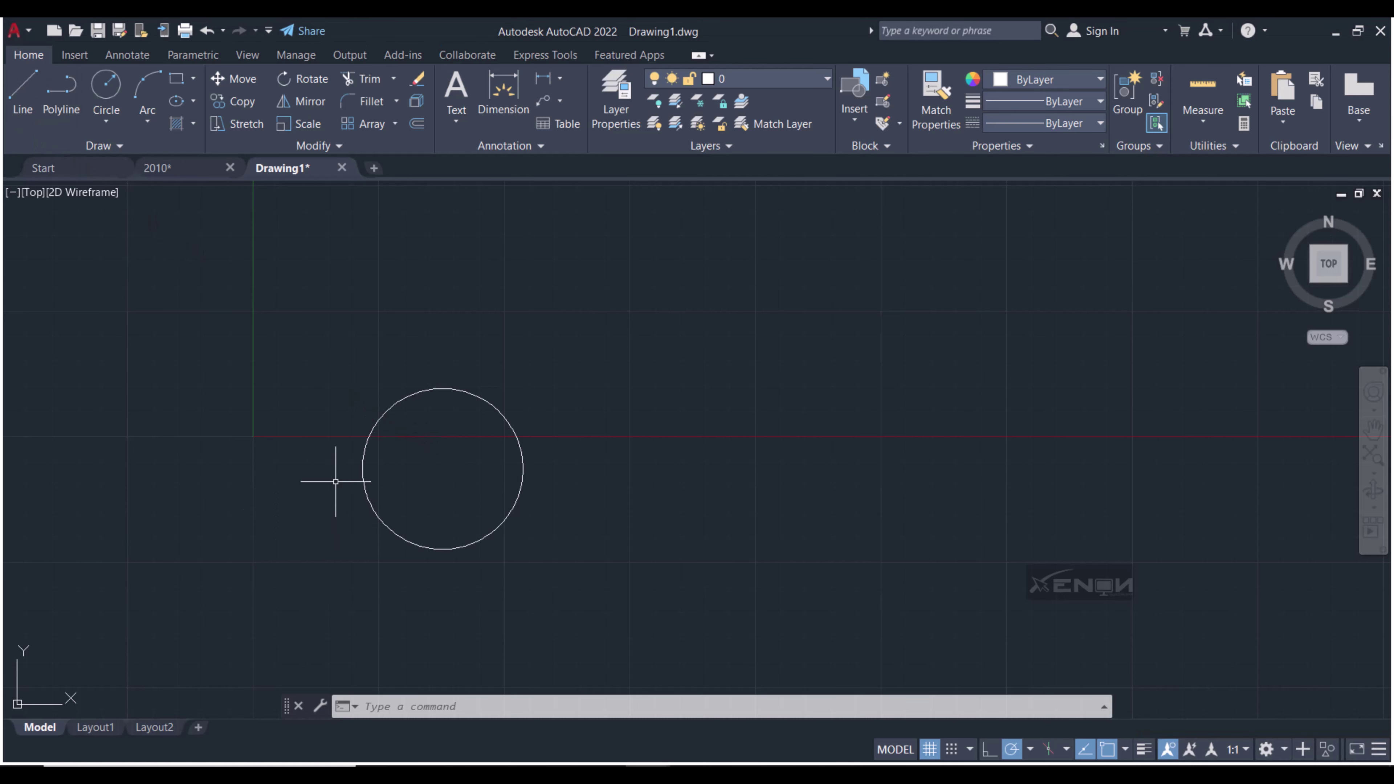
Draw an 80-unit horizontal line above the circle as the cone's base
click(22, 90)
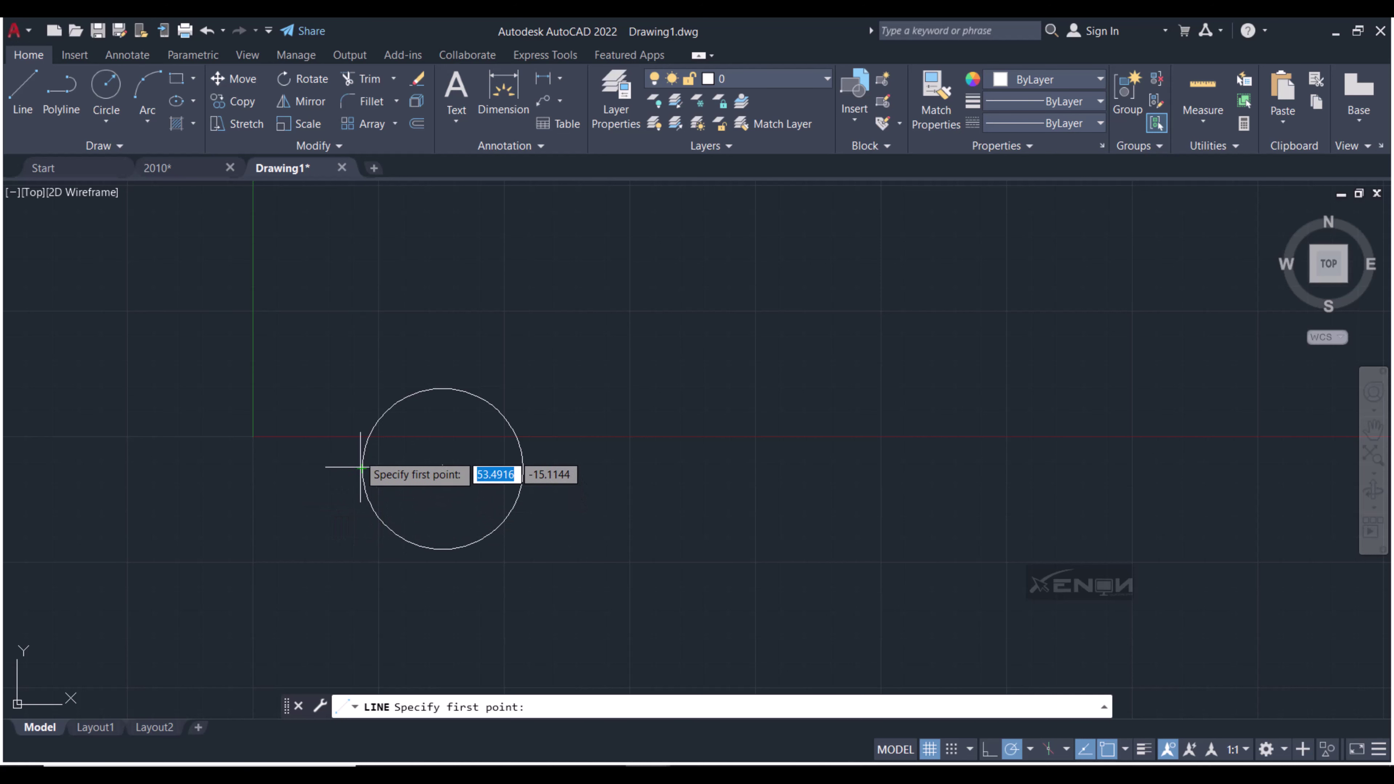
click(363, 350)
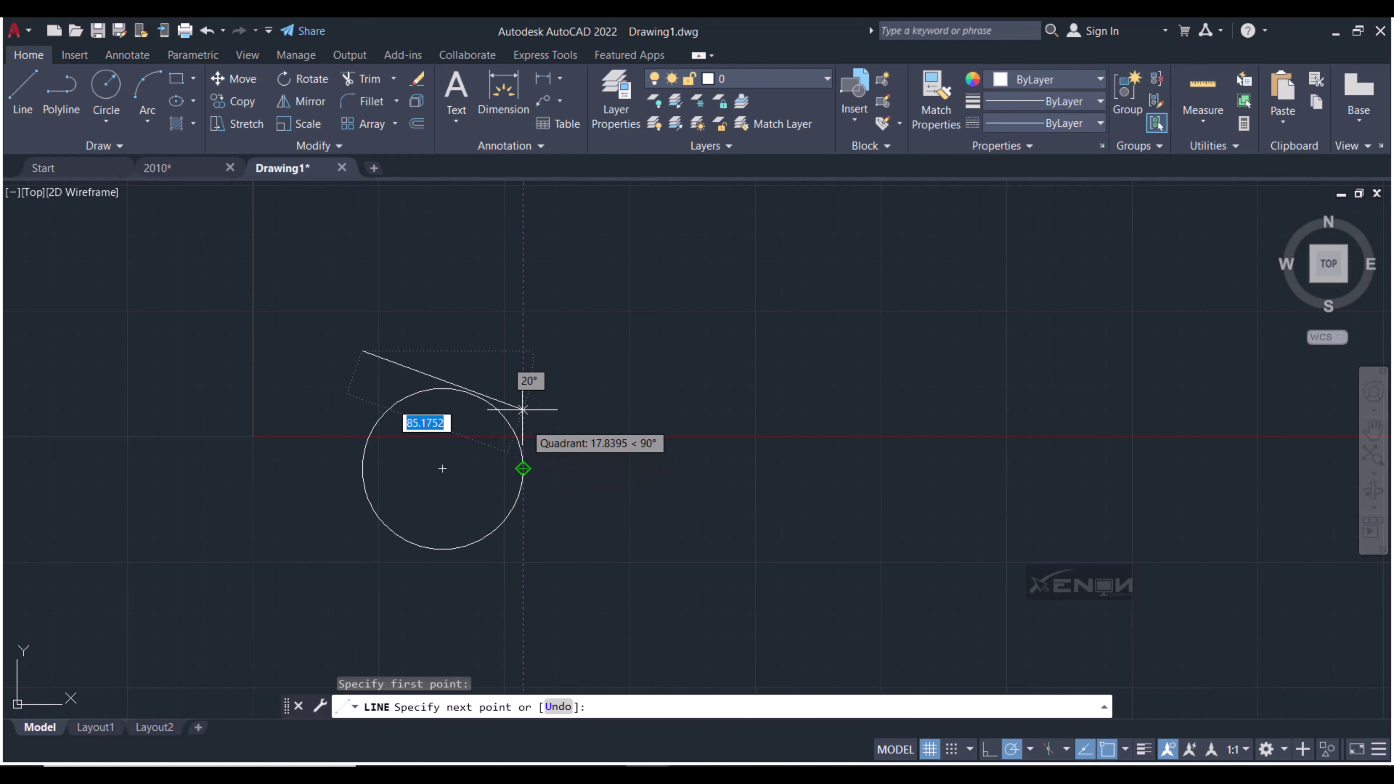
click(523, 351)
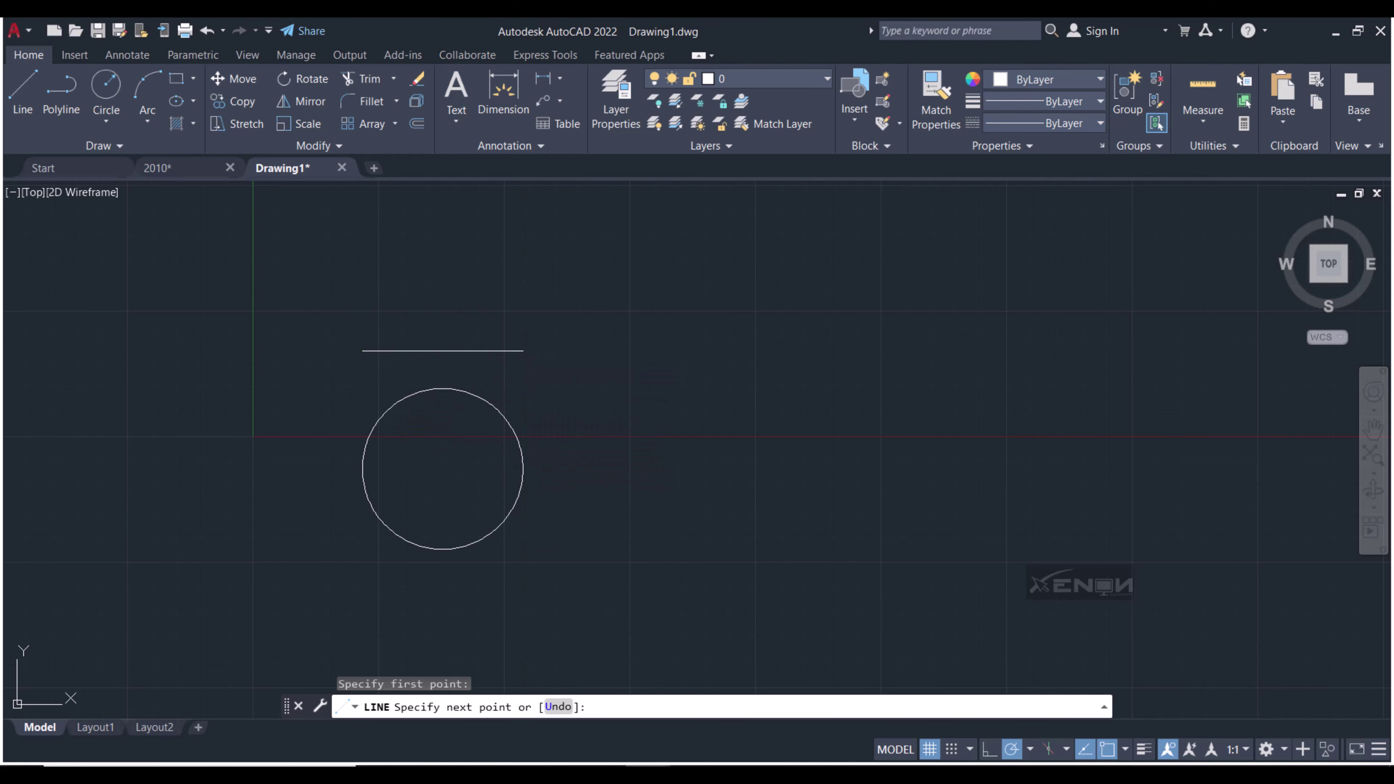
scroll(510, 346, down, 2)
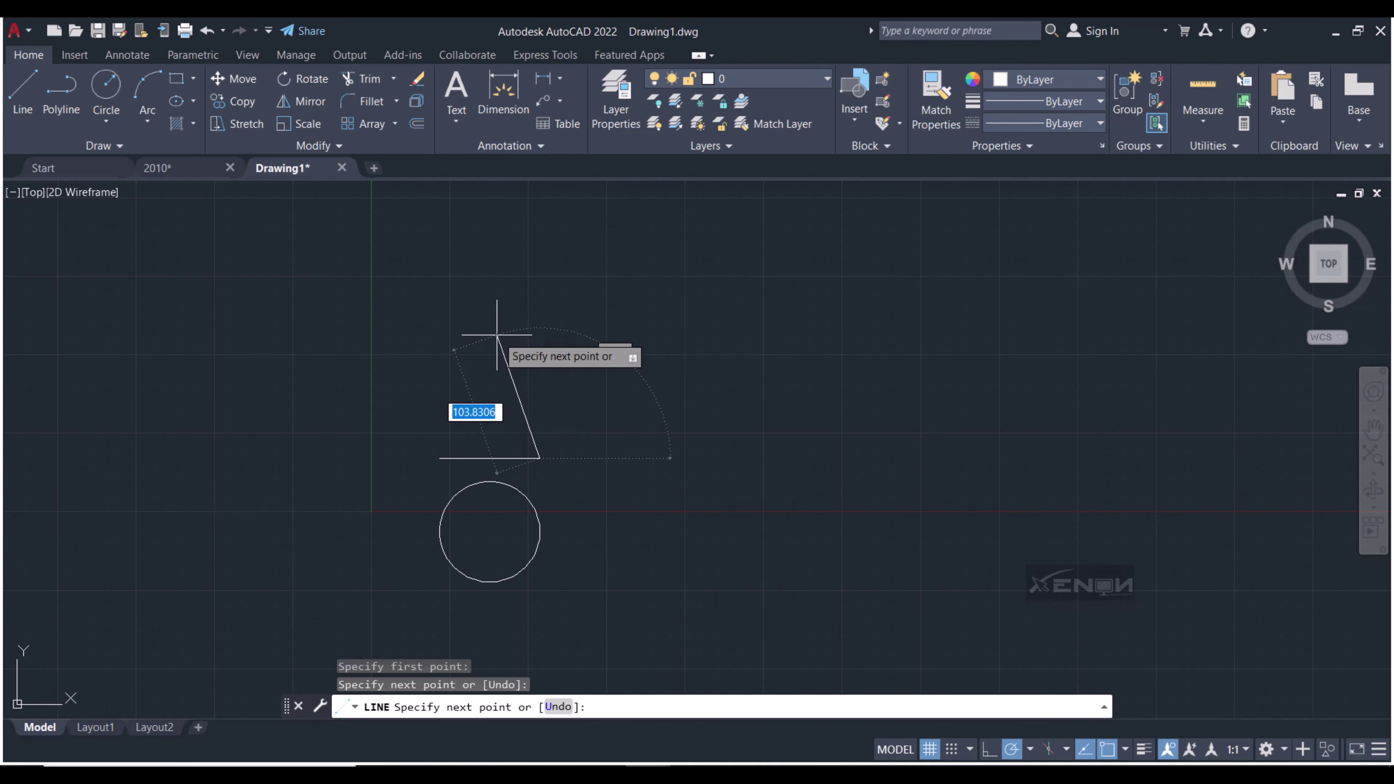
key(Return)
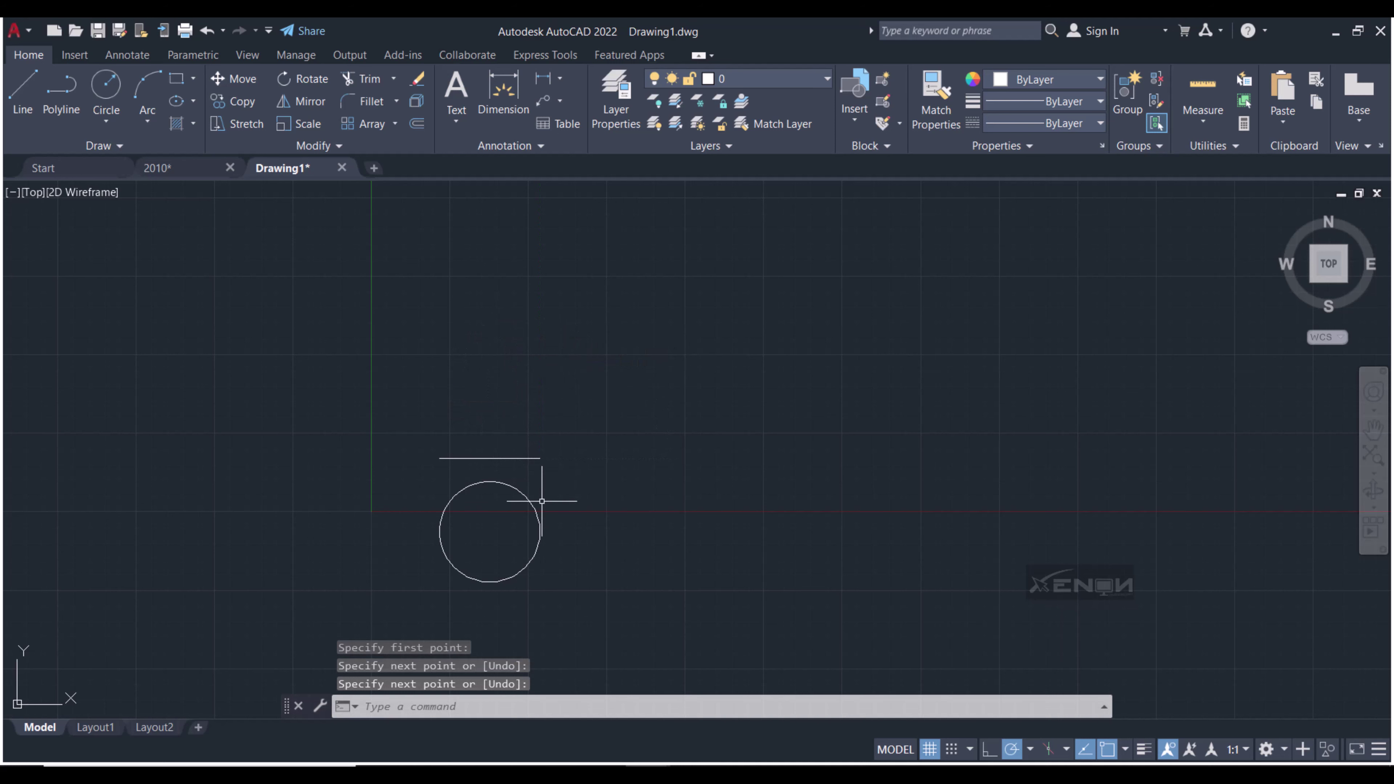
text(l)
key(Return)
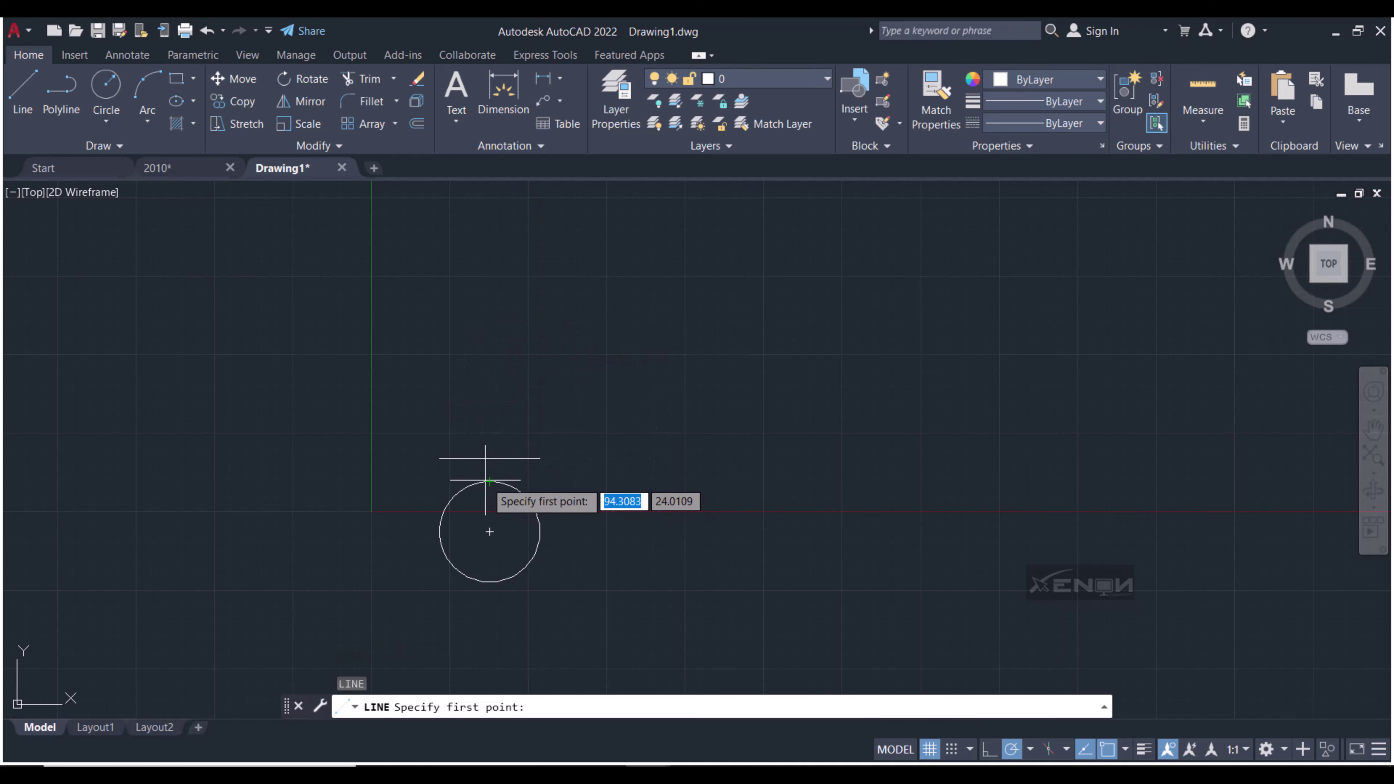
Draw an 80-unit vertical axis up from the base line's midpoint
click(490, 458)
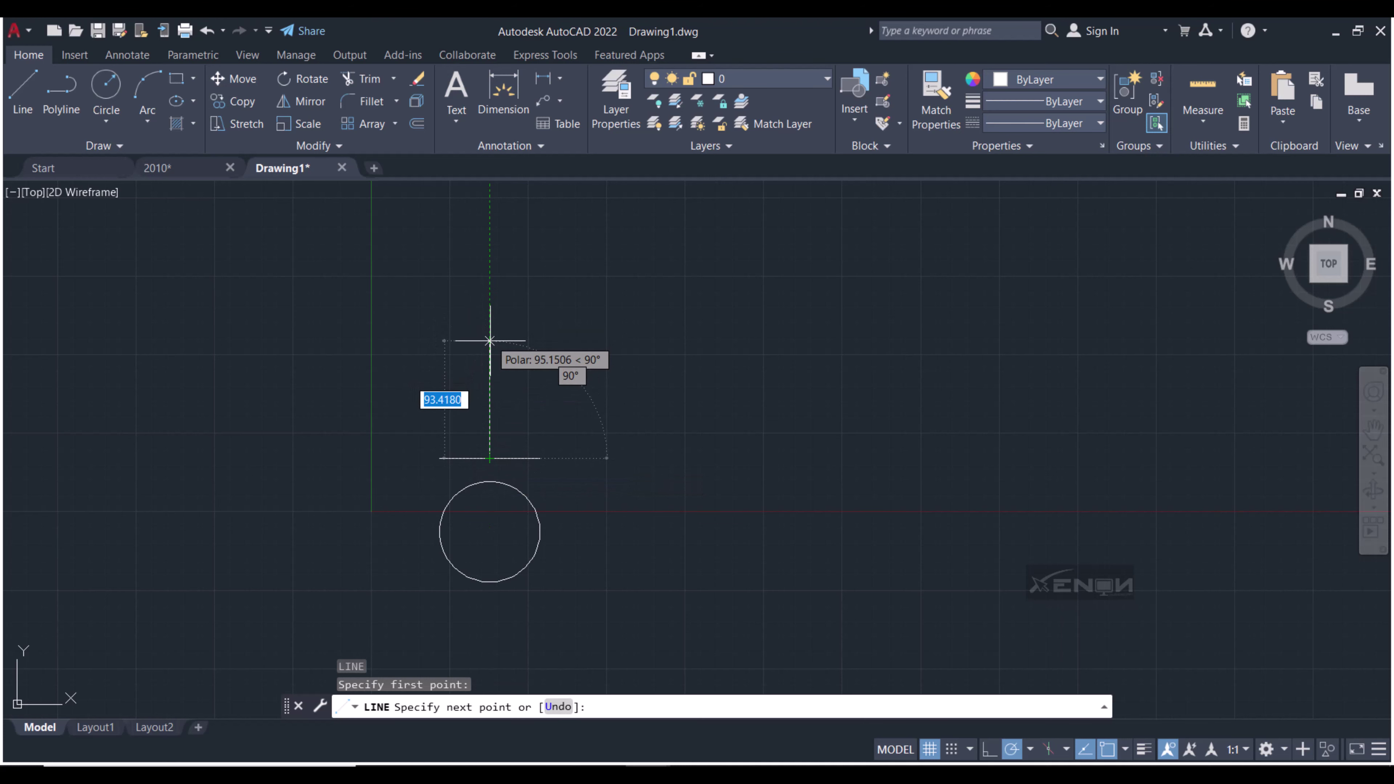
scroll(487, 352, up, 3)
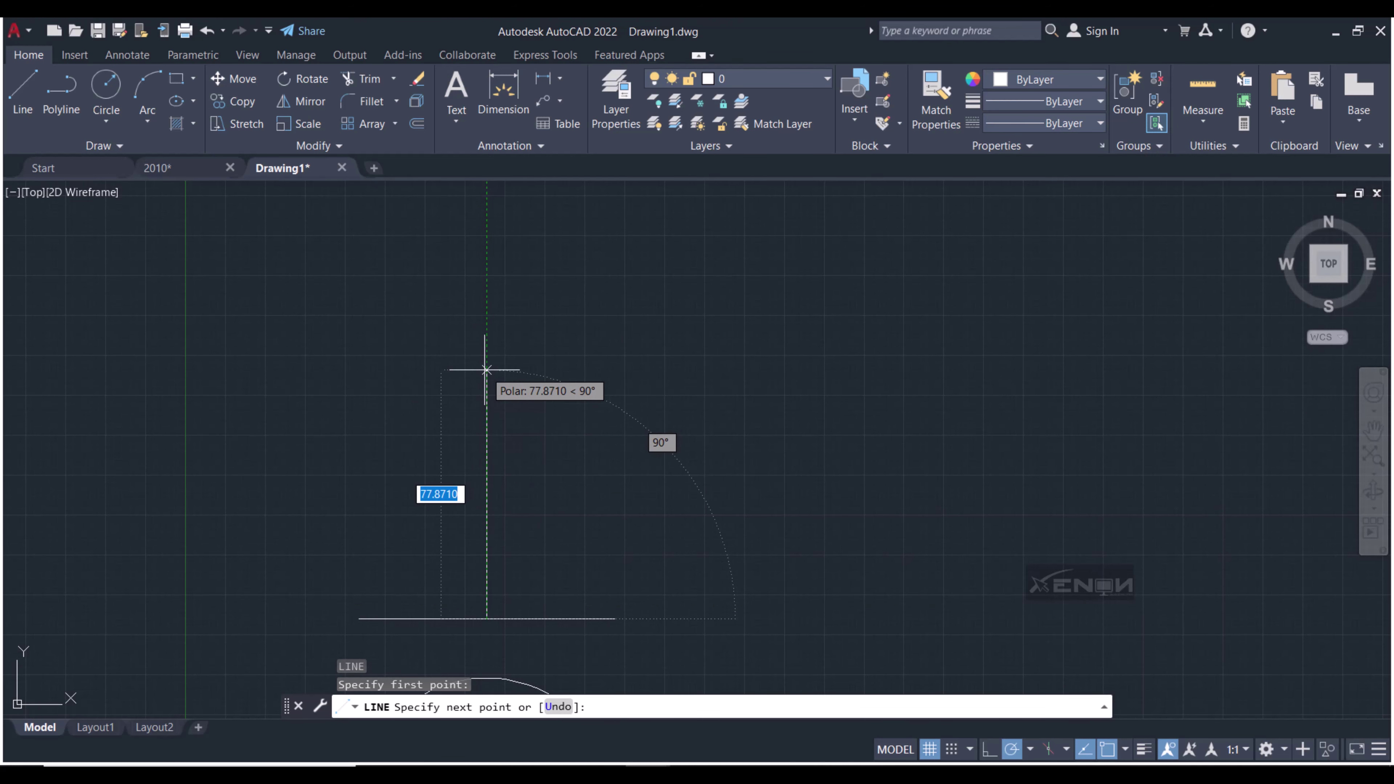
key(BackSpace)
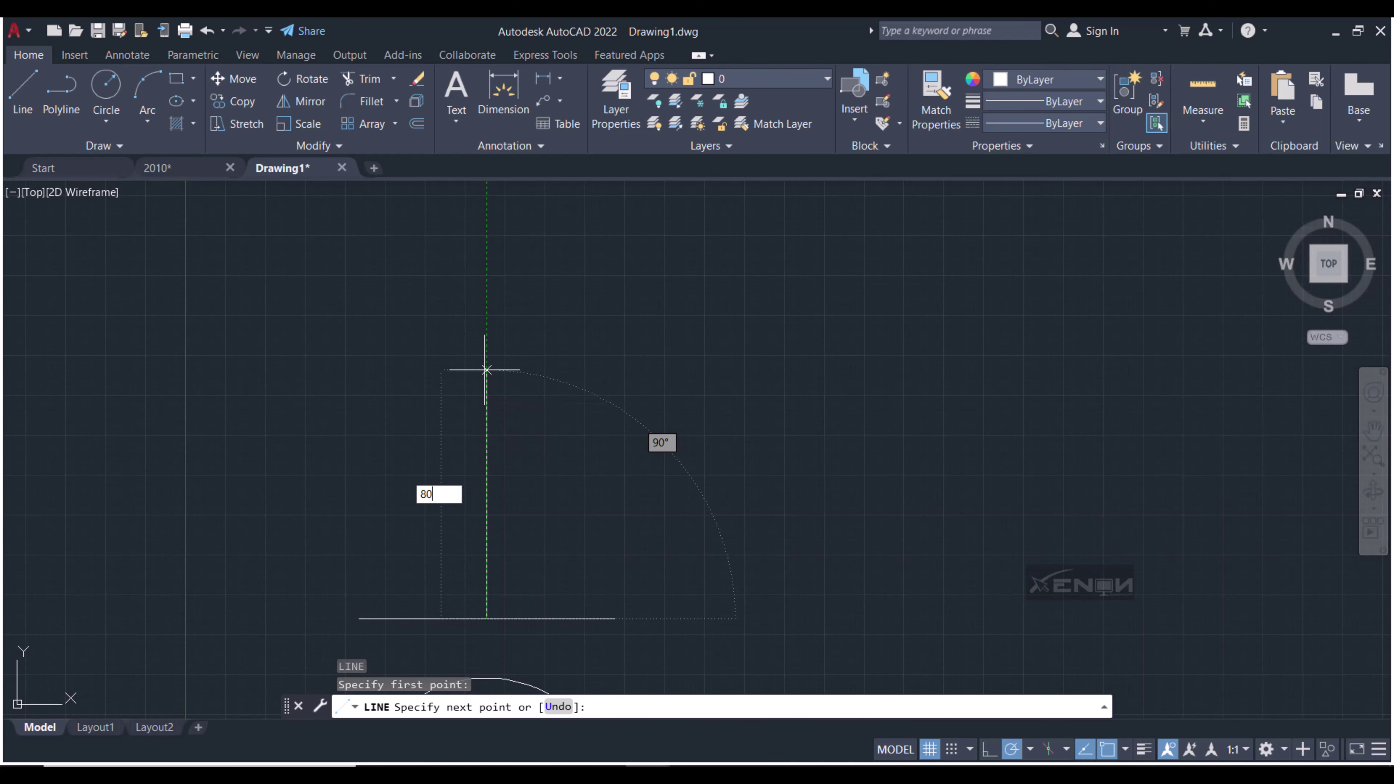
key(Return)
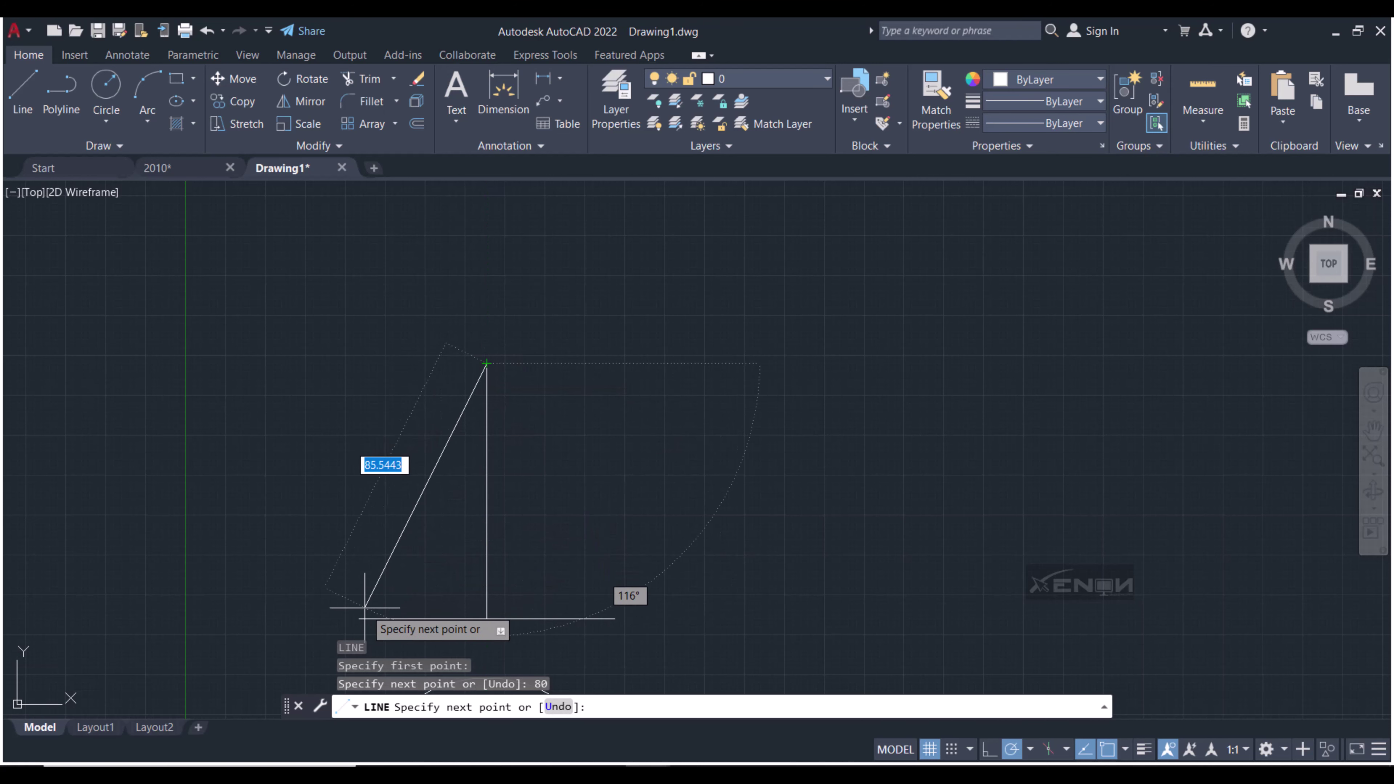
Draw the cone's two slanted sides from the apex to both base ends
click(361, 617)
key(Return)
key(Return)
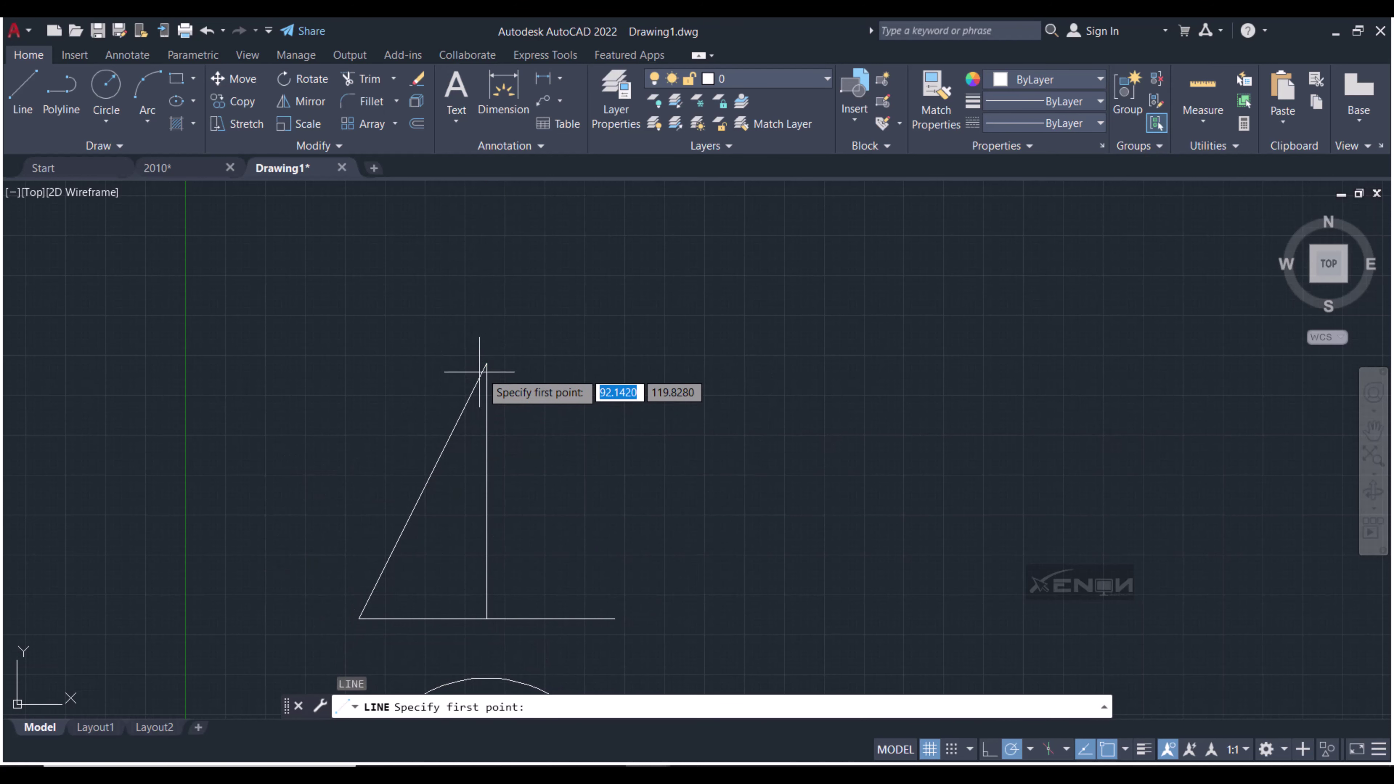
click(486, 364)
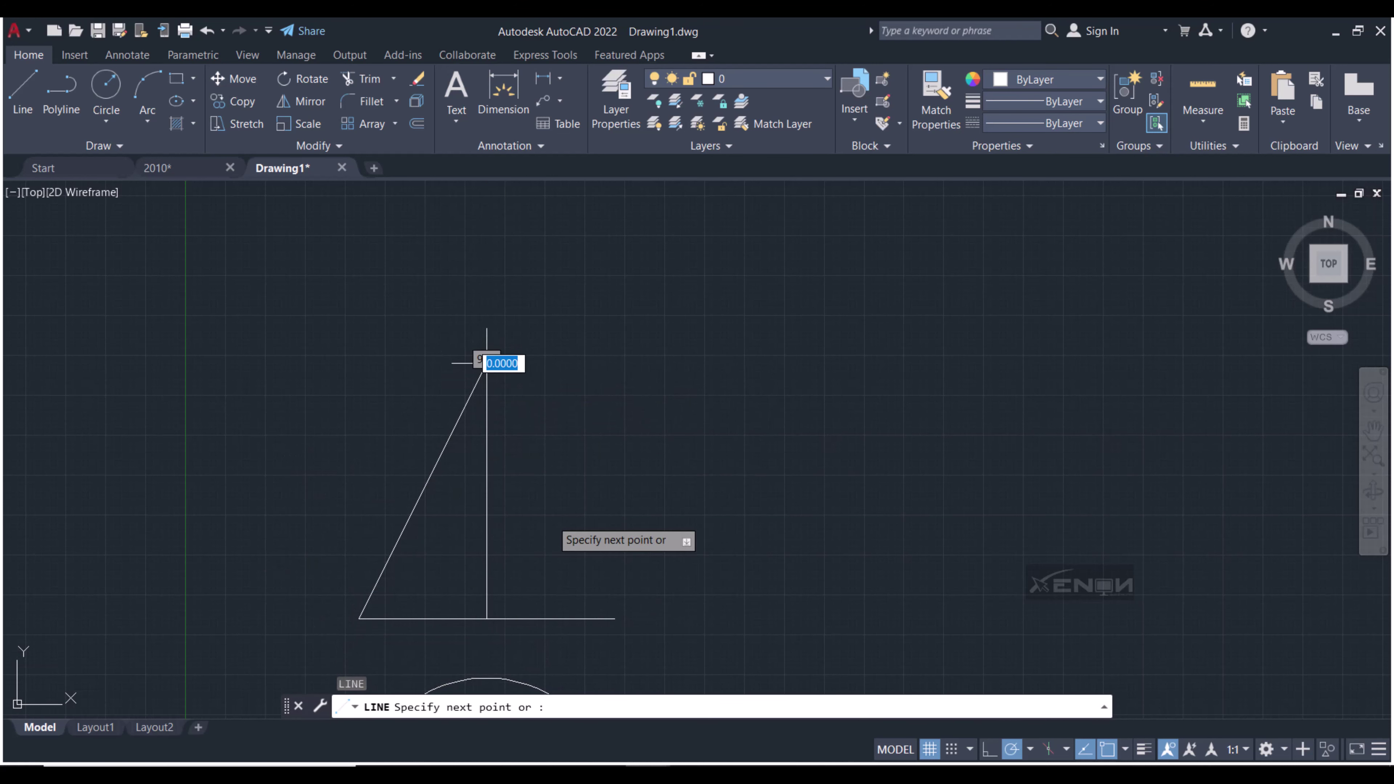
click(615, 619)
key(Return)
Erase the vertical centre axis inside the triangle
scroll(620, 522, down, 2)
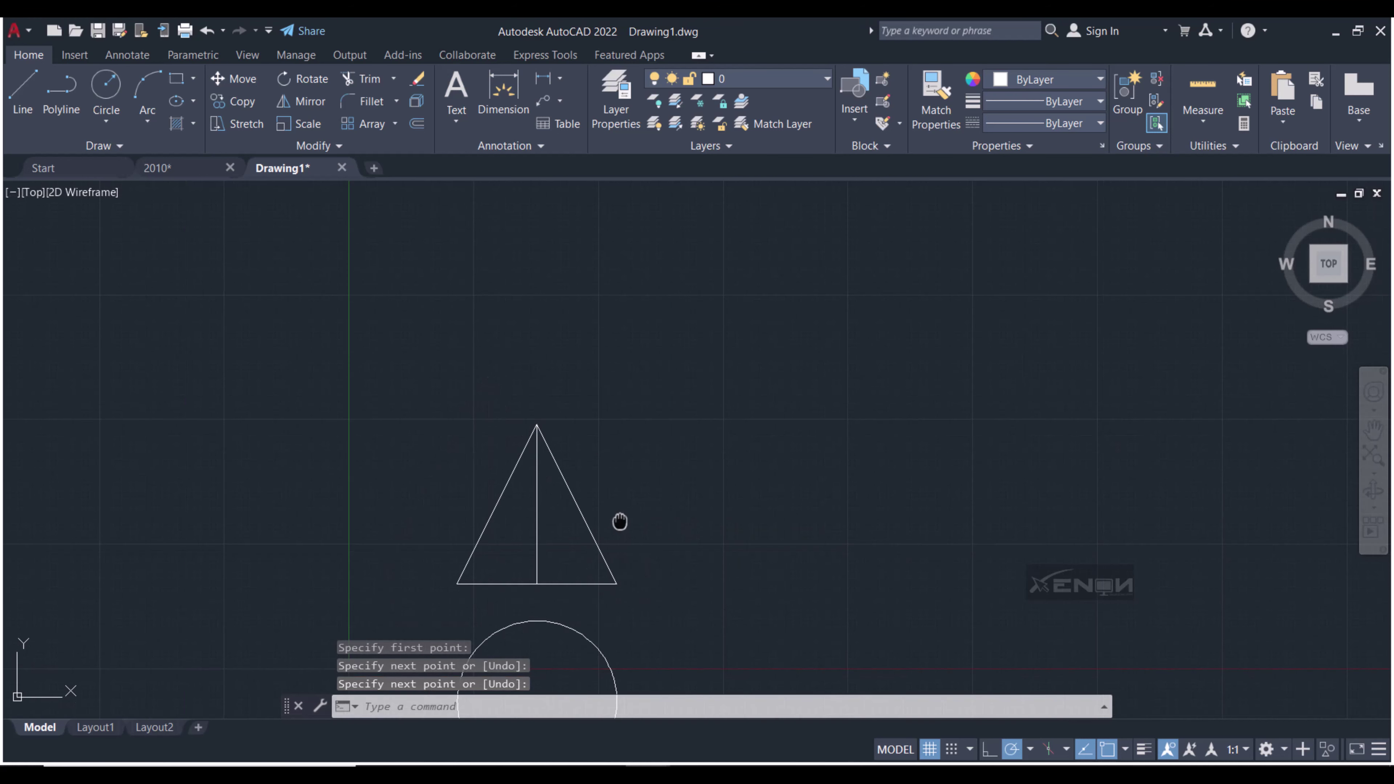
middle_drag(620, 522, 627, 443)
click(554, 470)
click(521, 452)
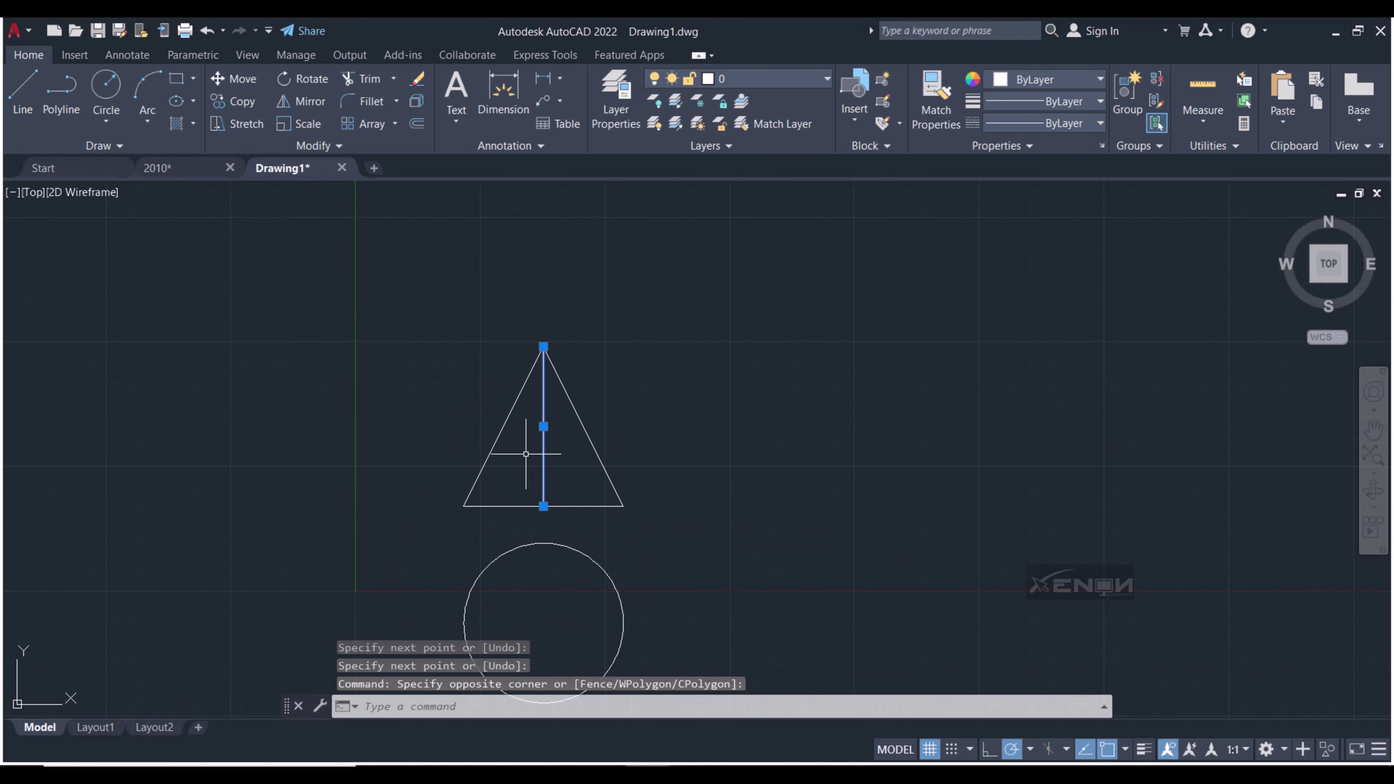
key(Delete)
middle_drag(531, 553, 525, 480)
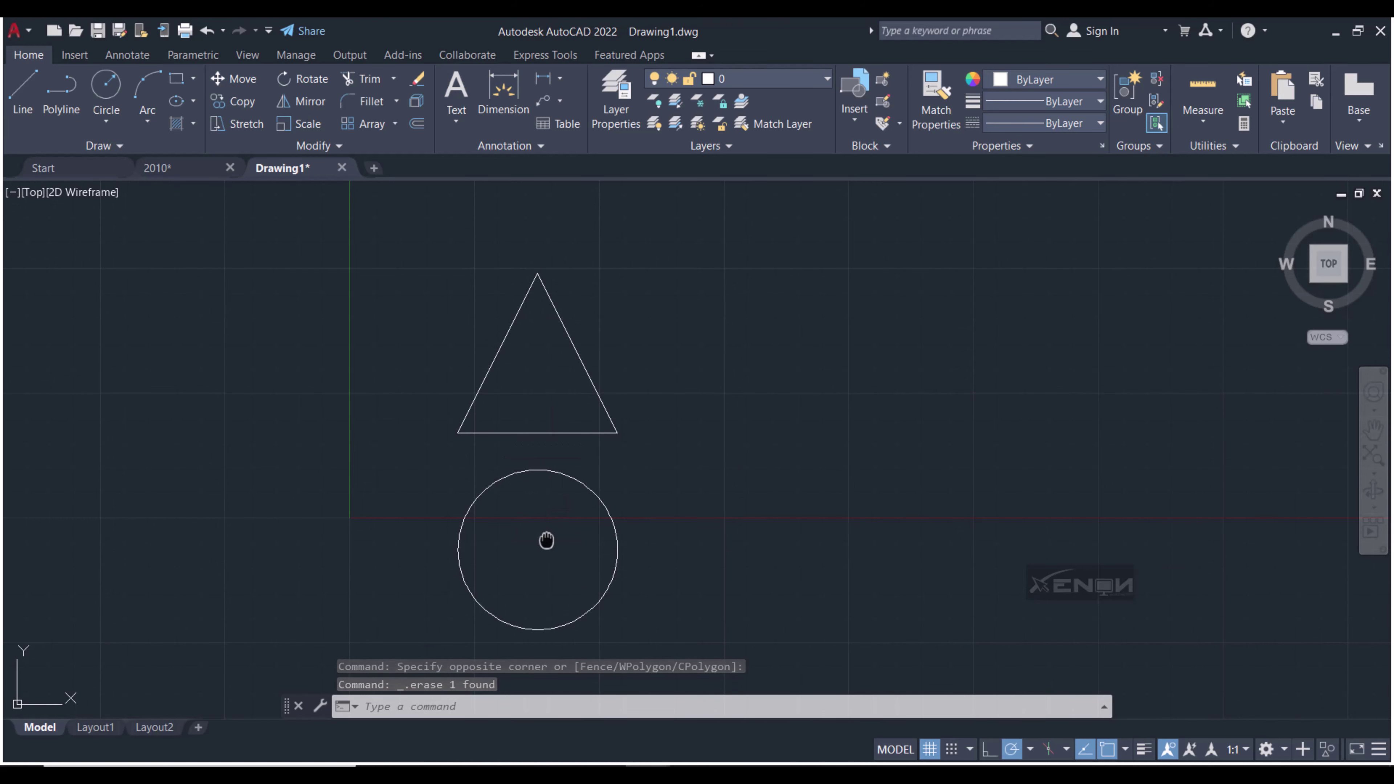
middle_drag(546, 541, 520, 525)
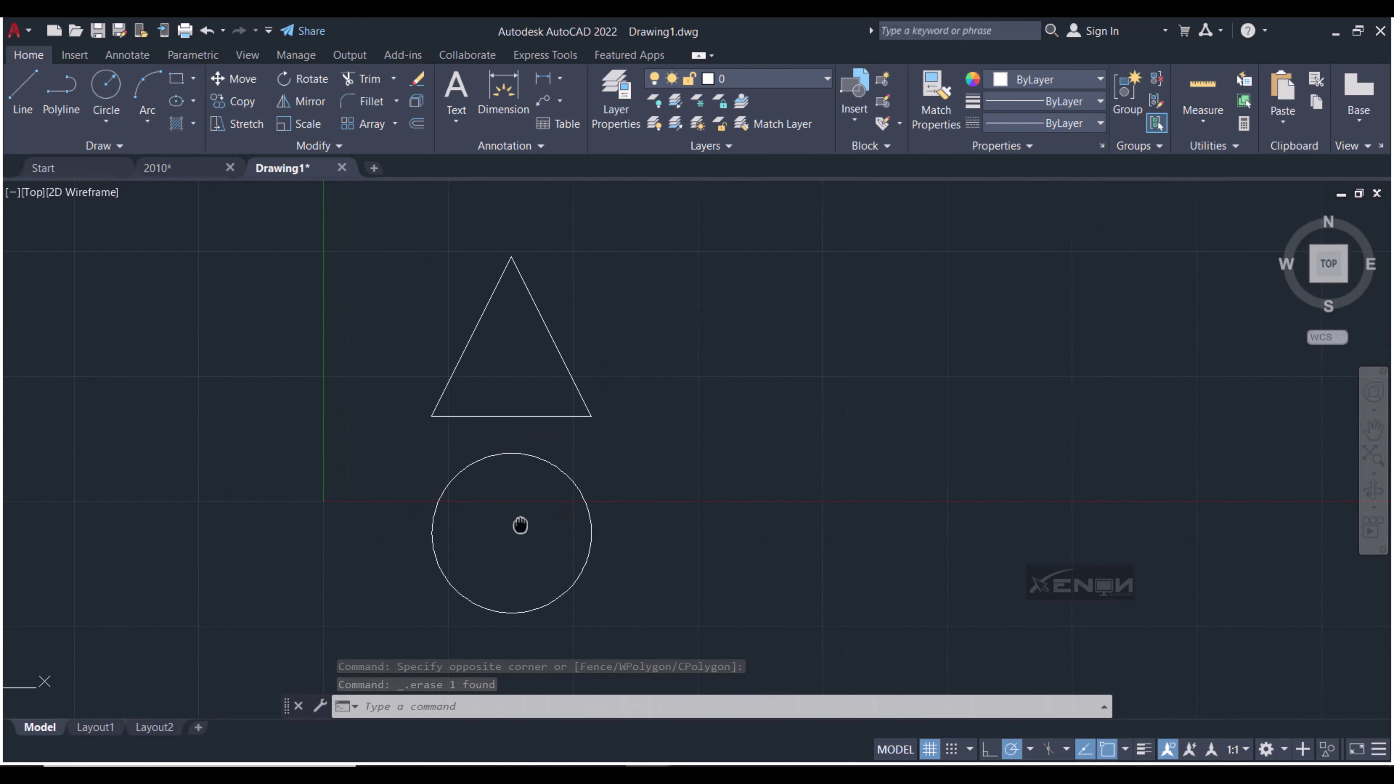
click(16, 100)
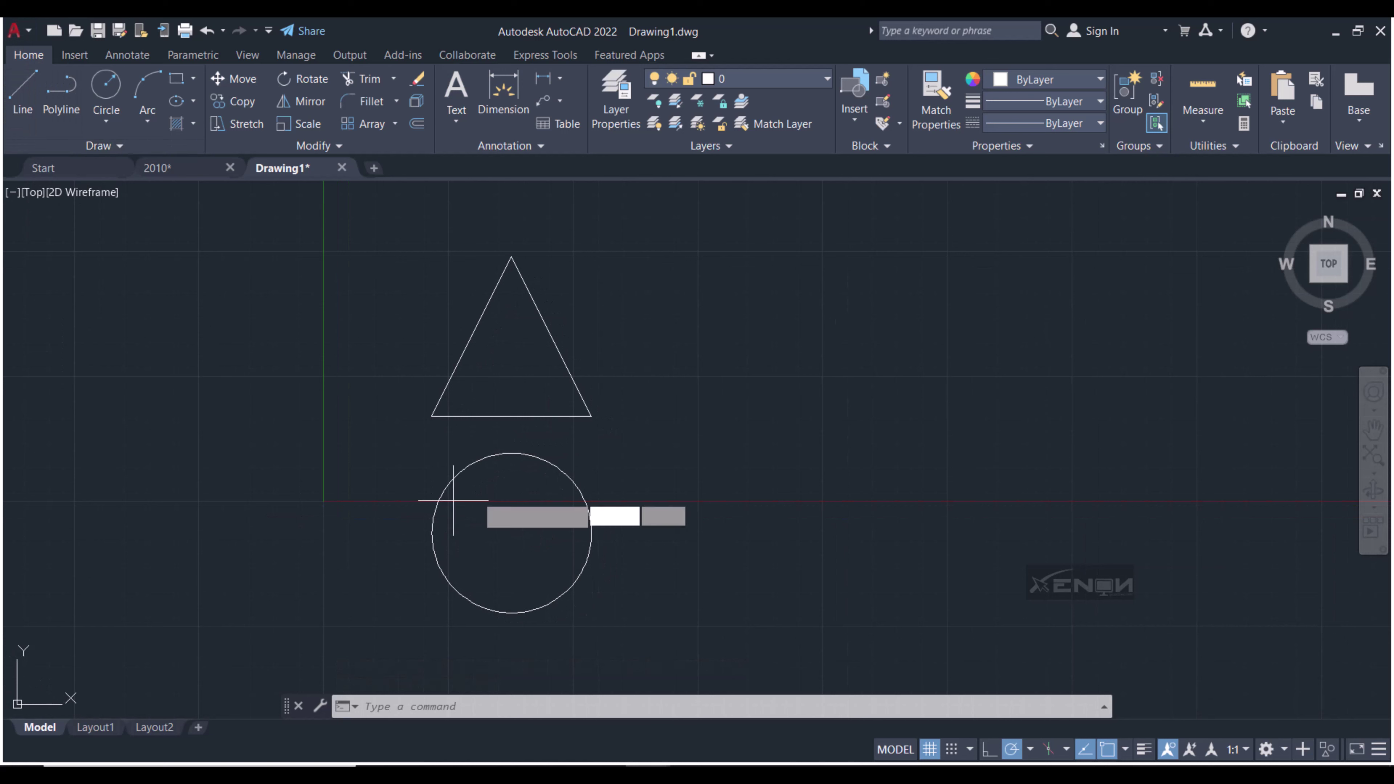
click(512, 454)
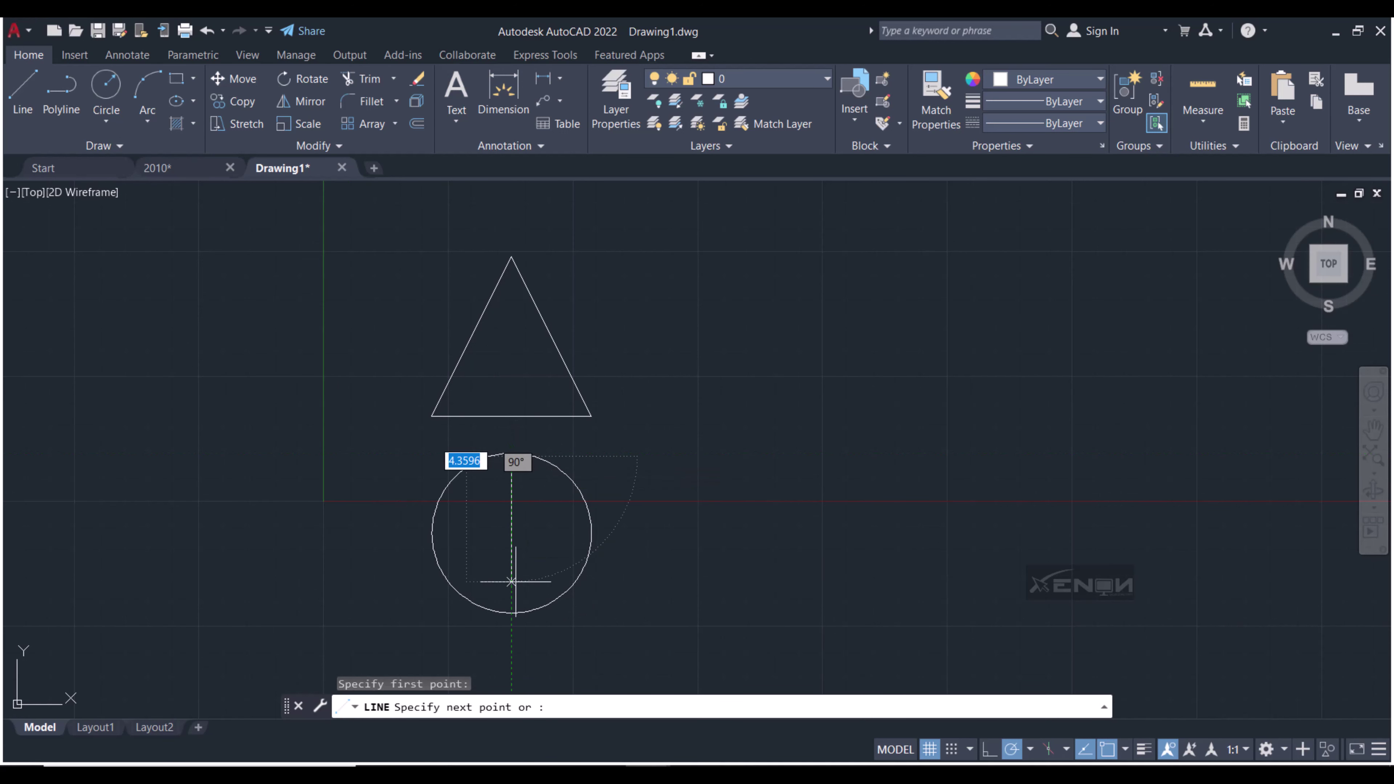
click(512, 602)
key(Return)
key(Return)
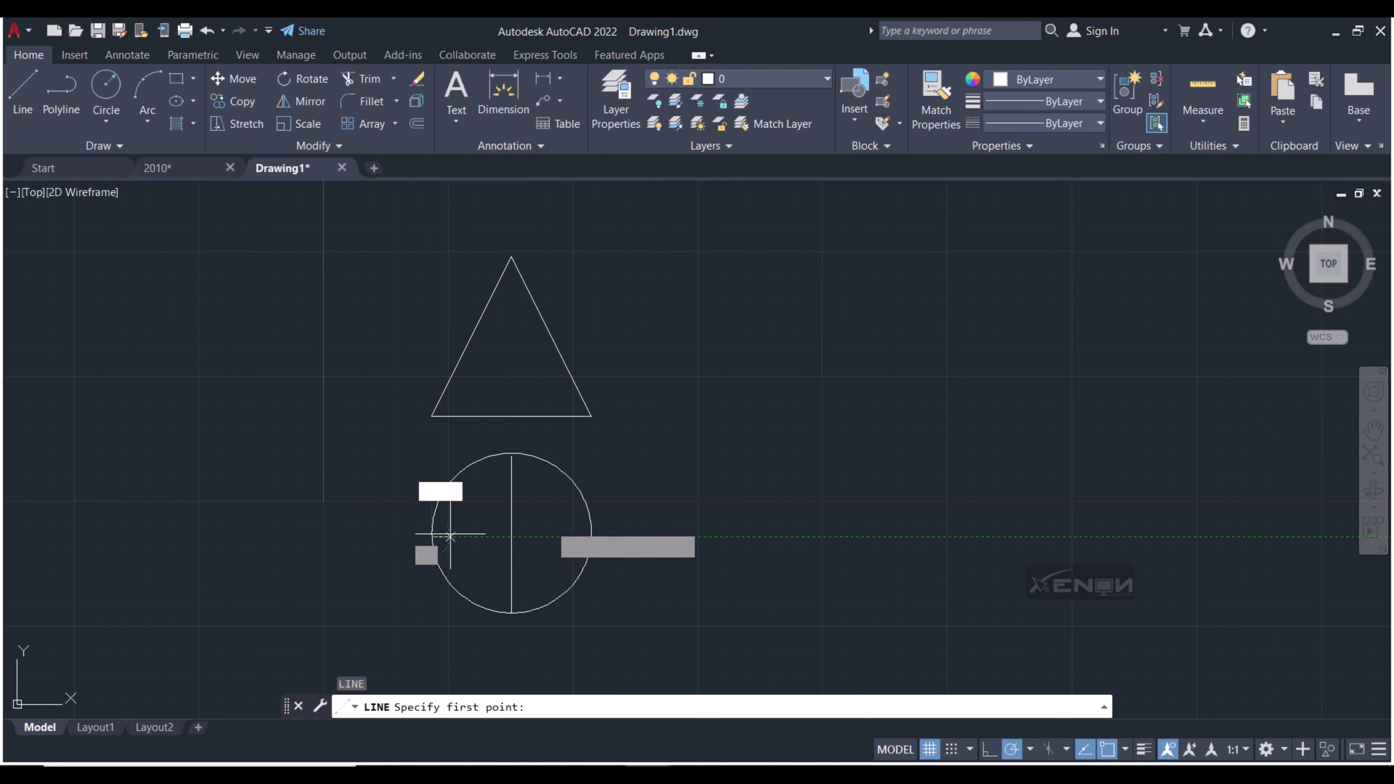
click(448, 535)
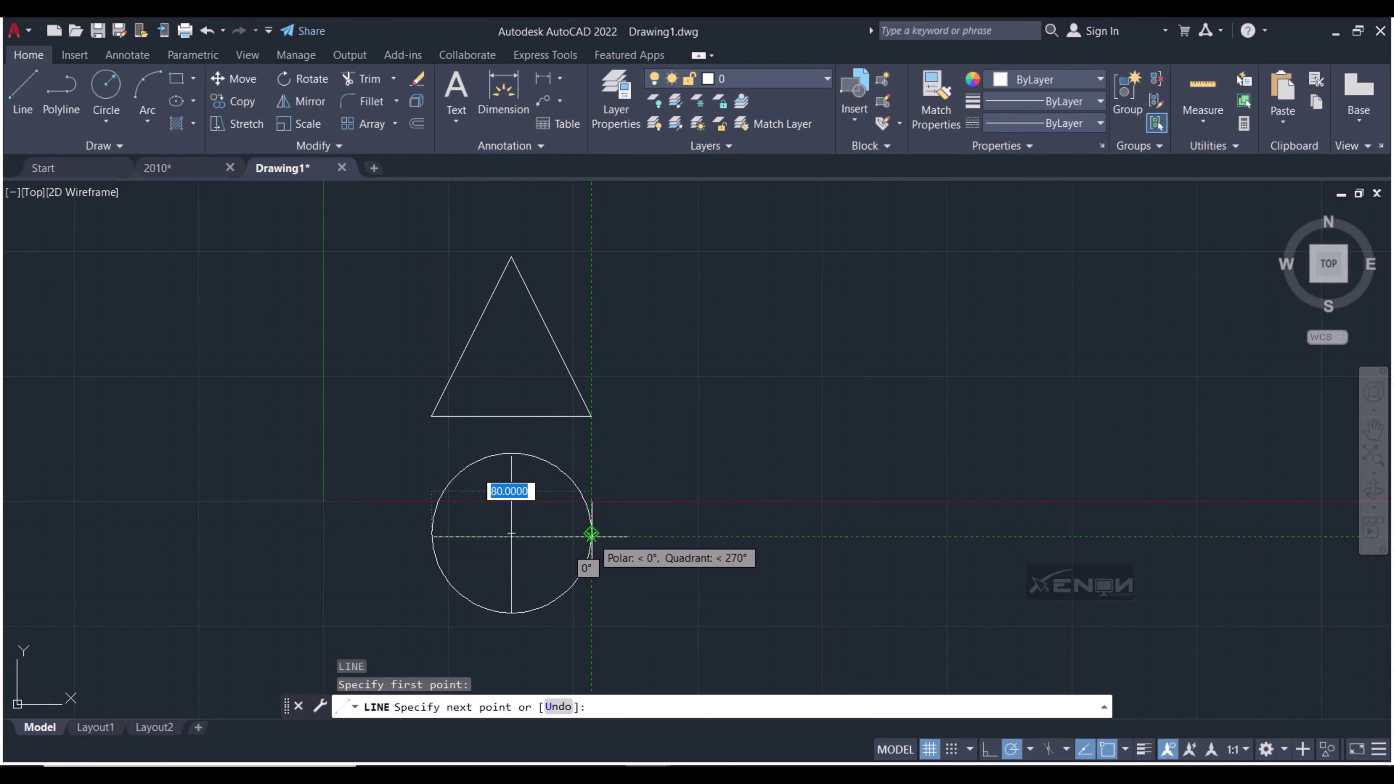
click(592, 534)
key(Return)
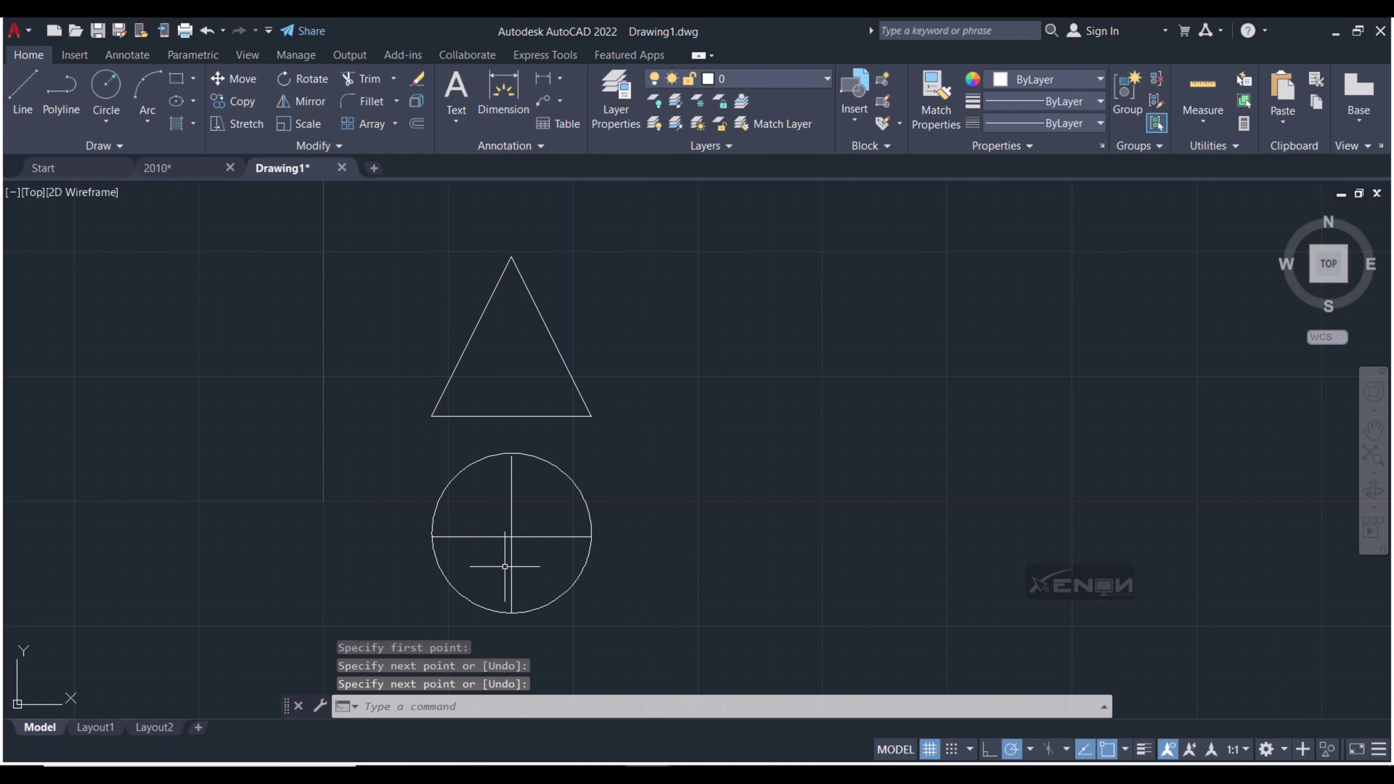
scroll(505, 566, up, 2)
scroll(555, 475, up, 2)
scroll(513, 380, up, 2)
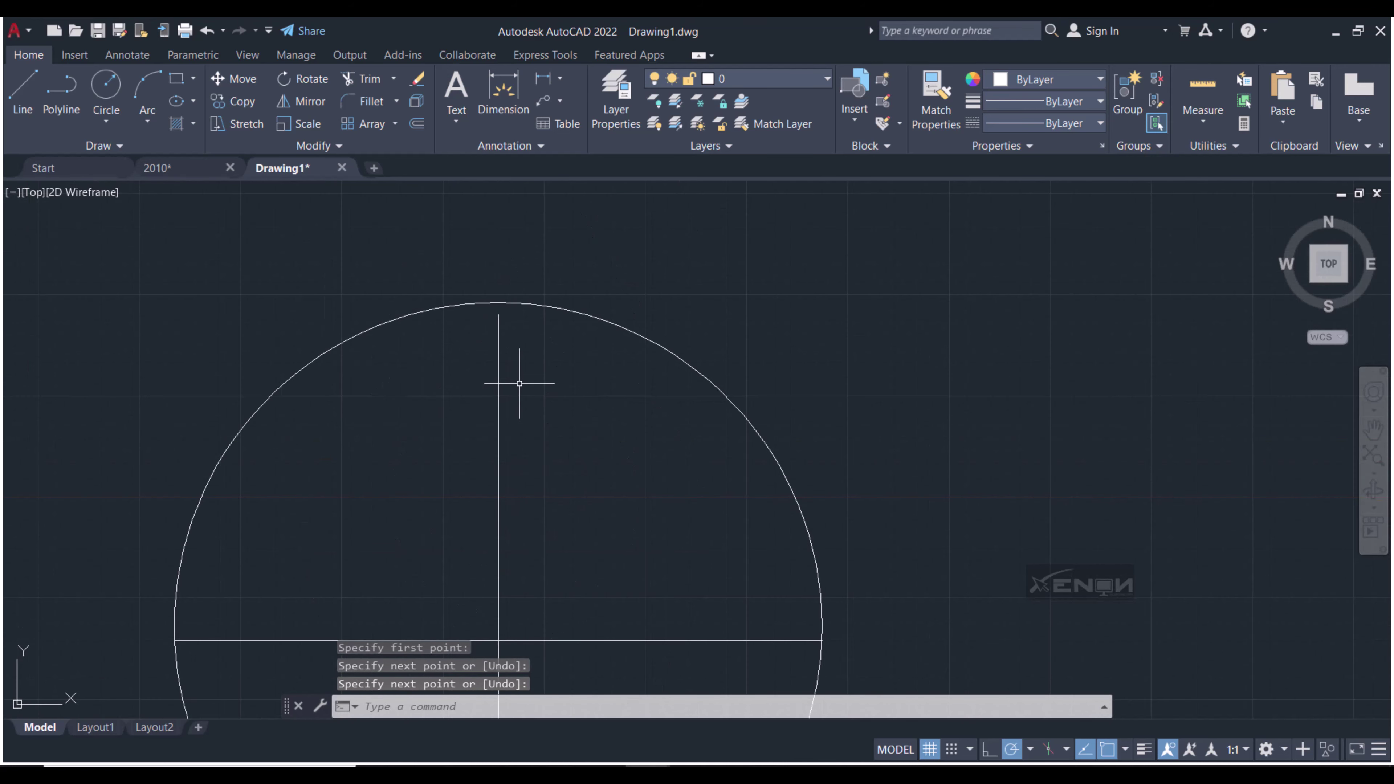
scroll(545, 451, down, 2)
scroll(533, 577, down, 2)
middle_drag(533, 579, 531, 557)
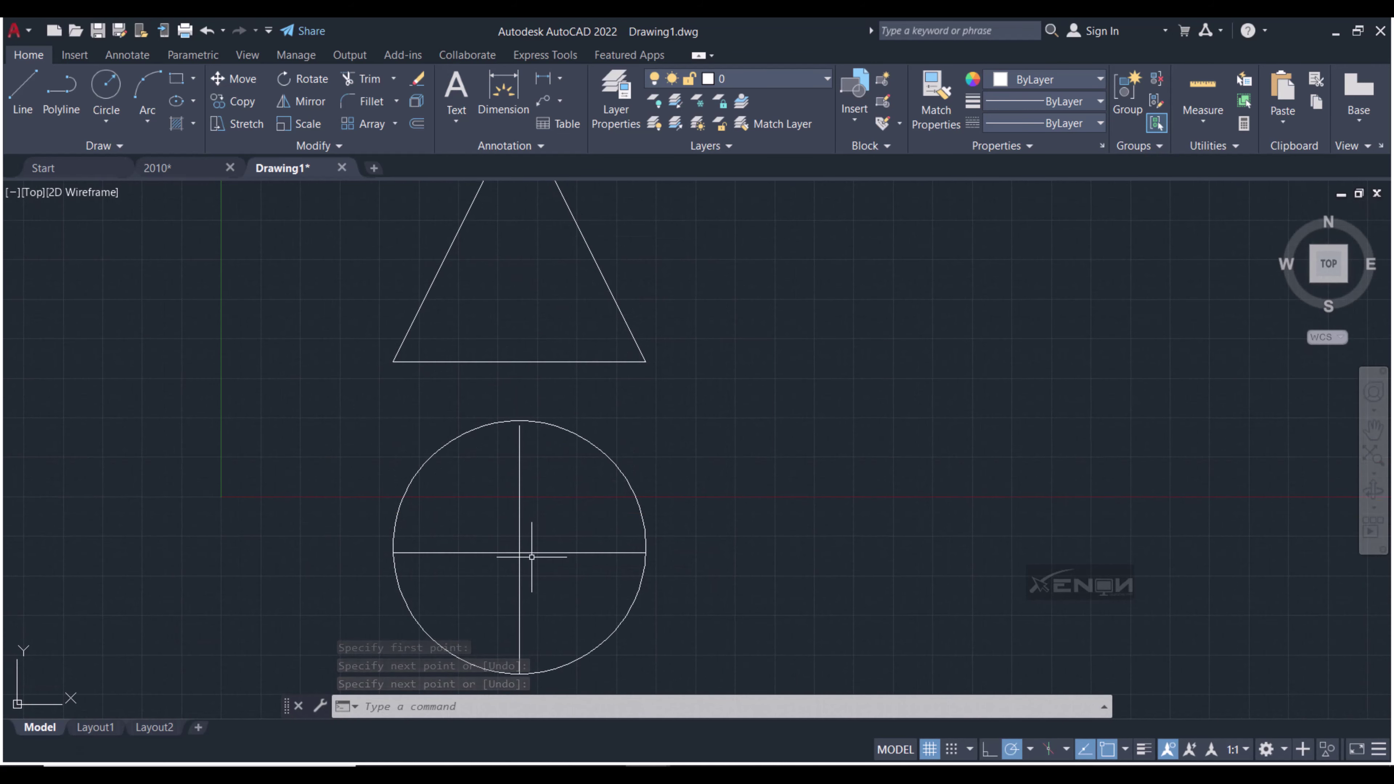
click(541, 585)
click(485, 531)
key(Delete)
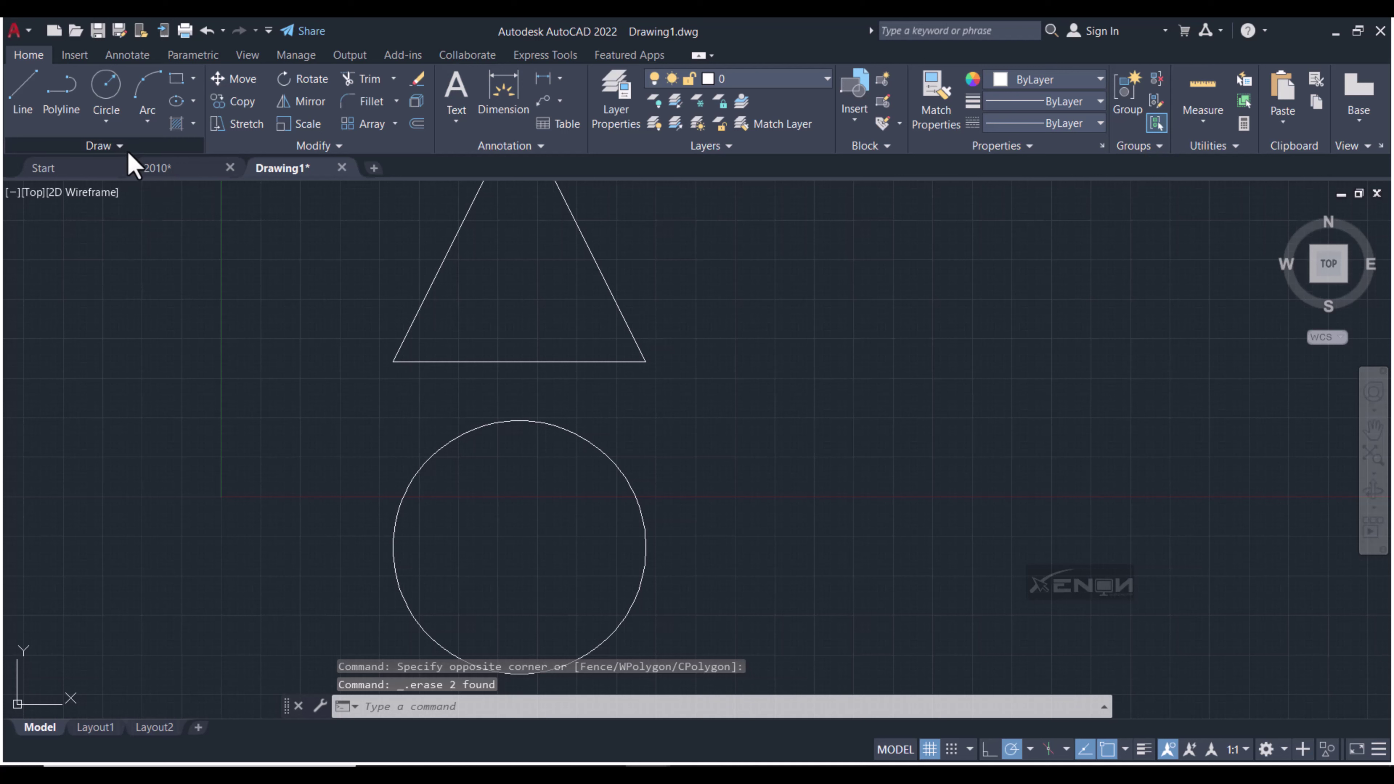
Divide the top-view circle into 12 segments with the Divide tool
click(104, 146)
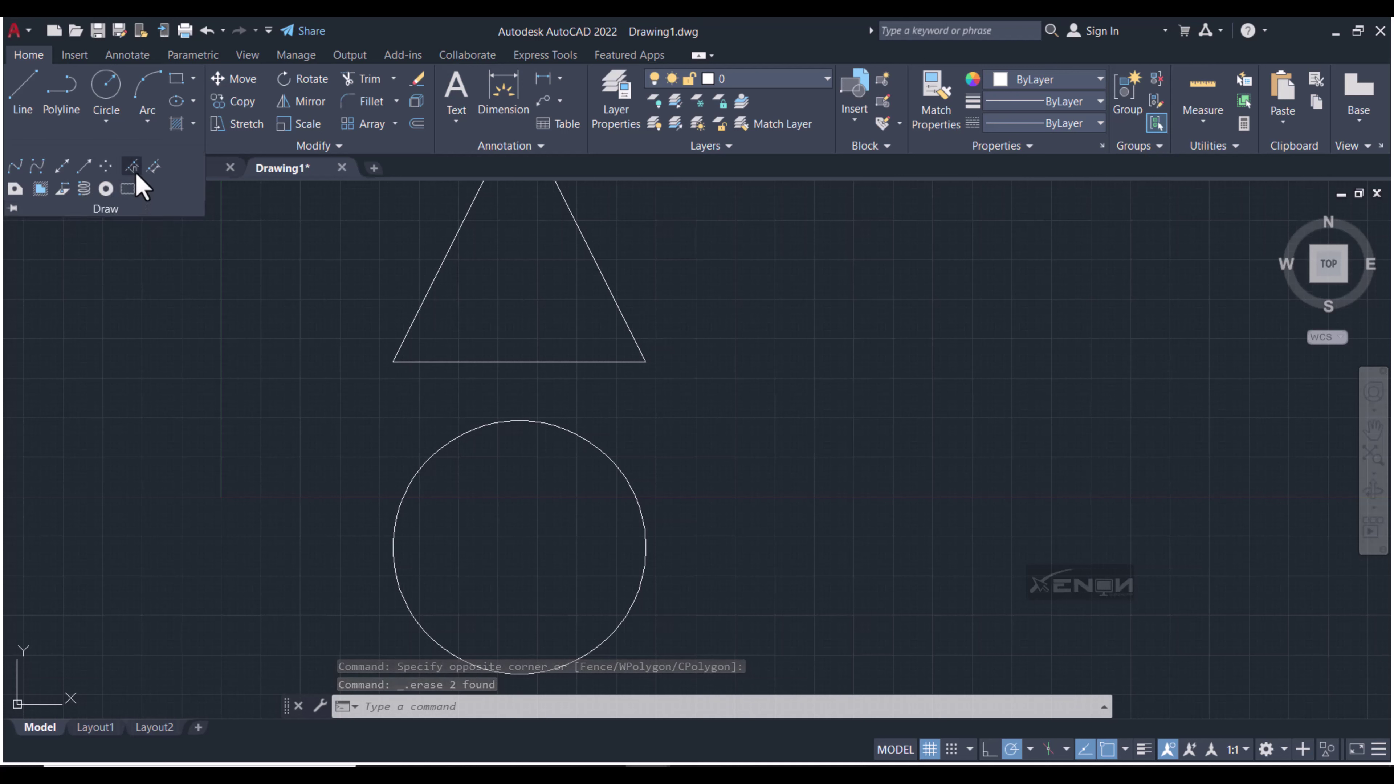
click(133, 167)
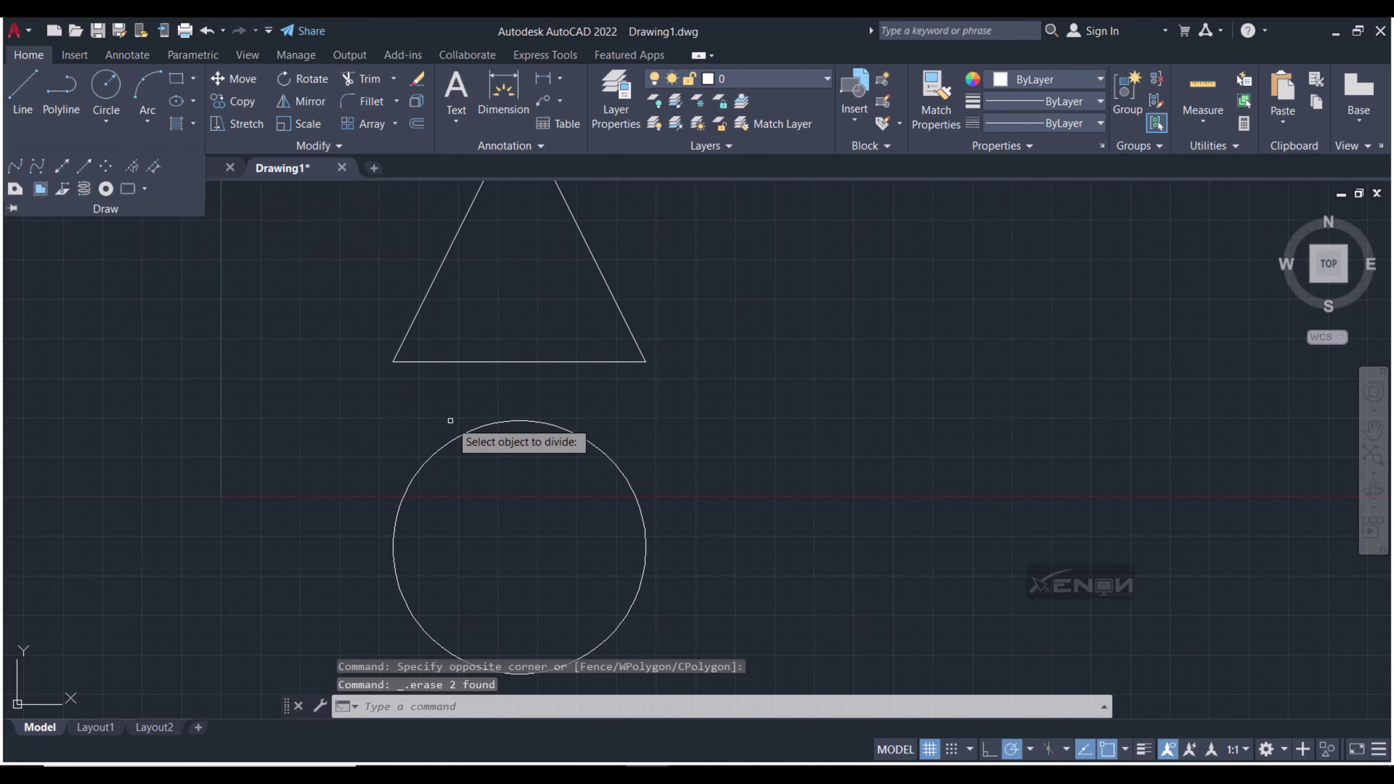
click(489, 425)
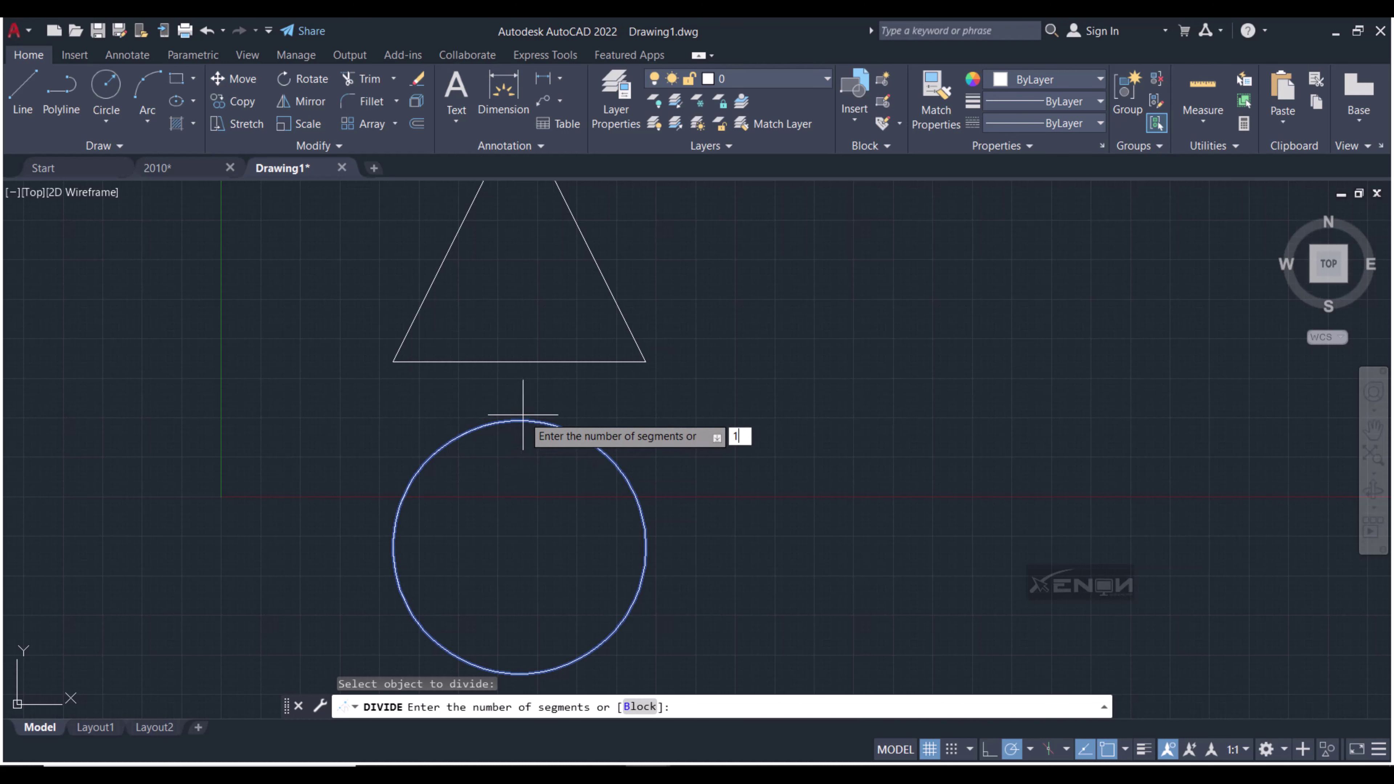
text(2)
key(Return)
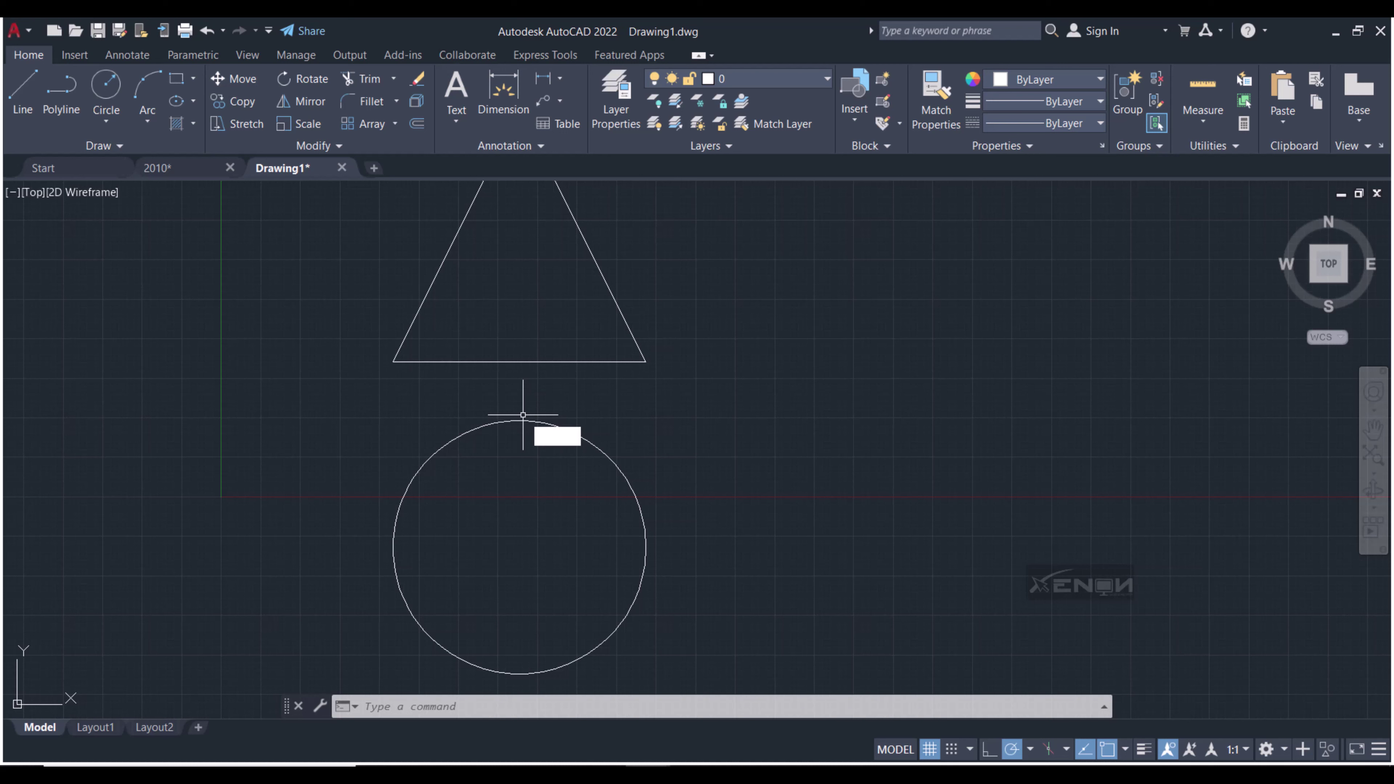
text(dd)
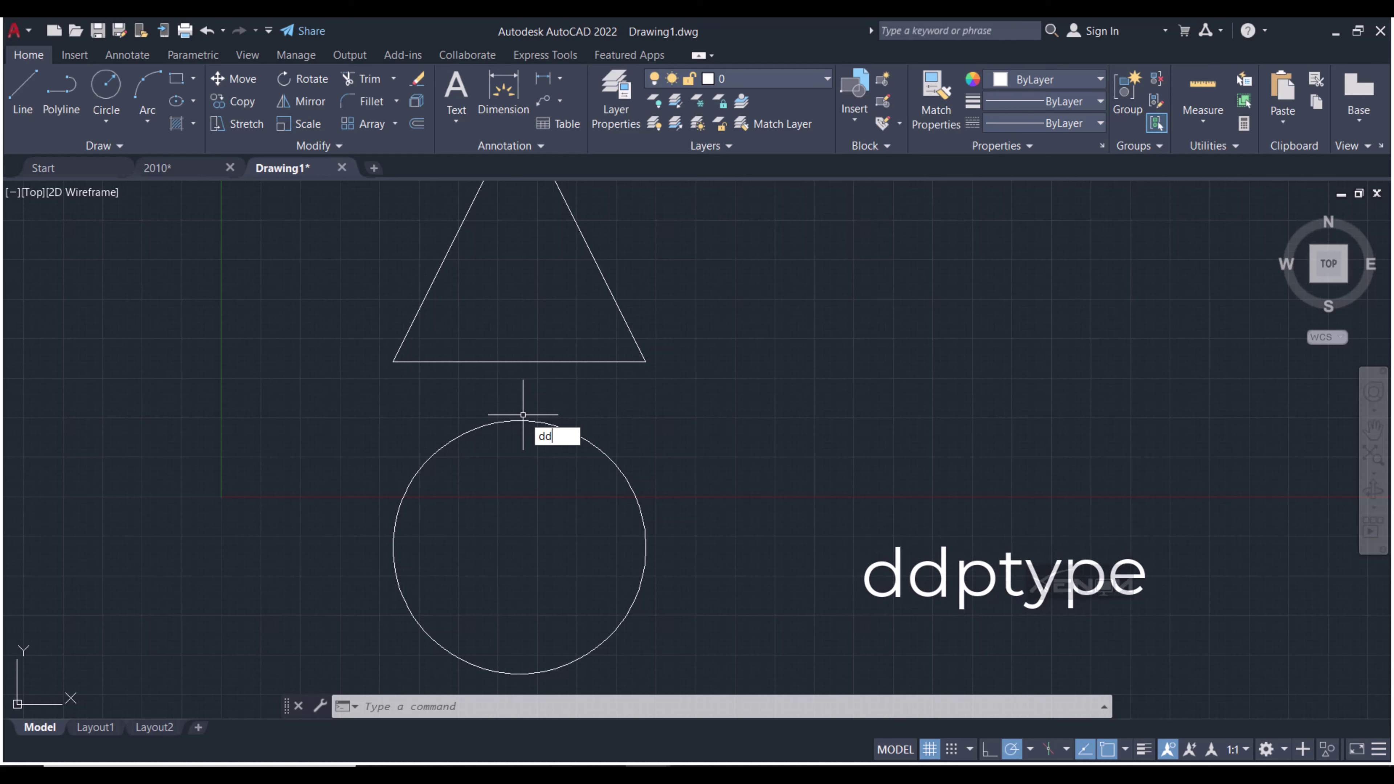
text(ptype)
Set the point style to circled-X markers at size 5 absolute units
key(Return)
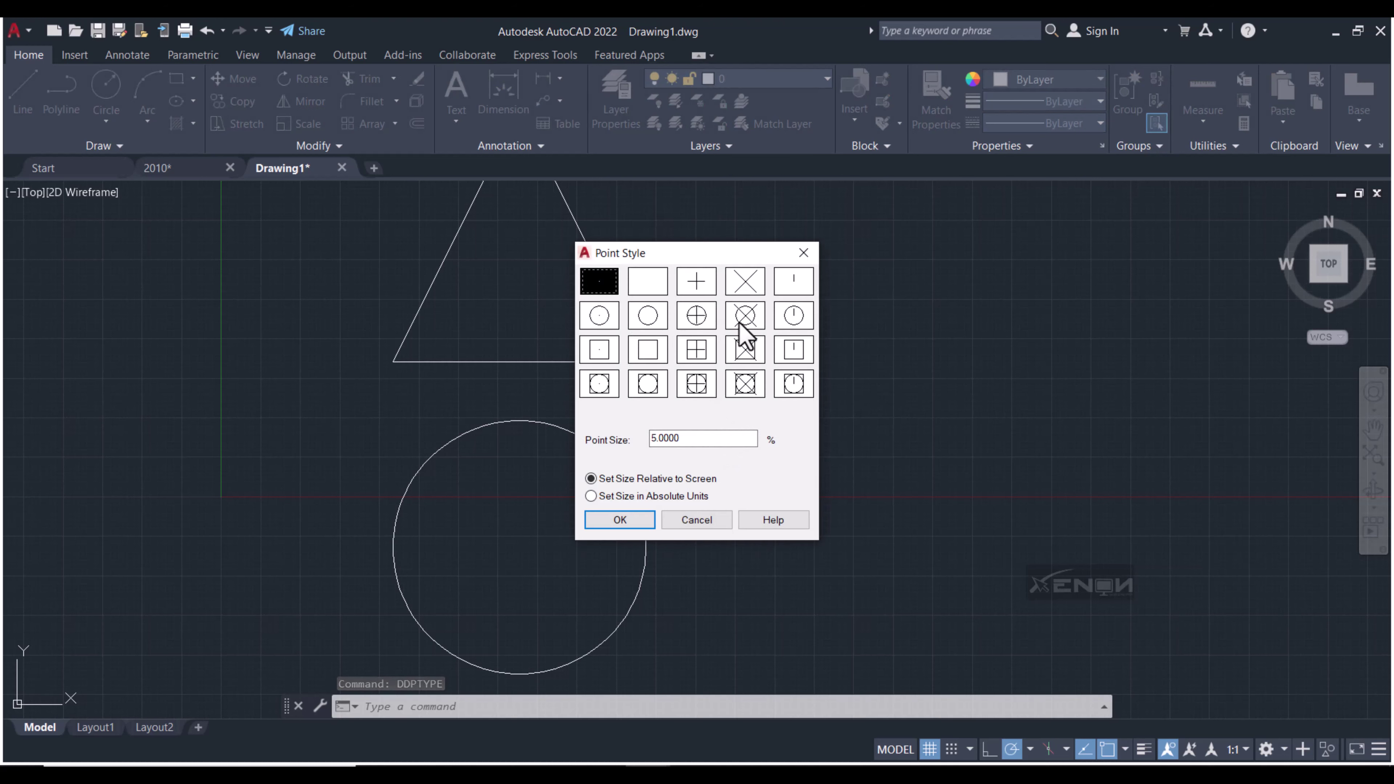
click(623, 520)
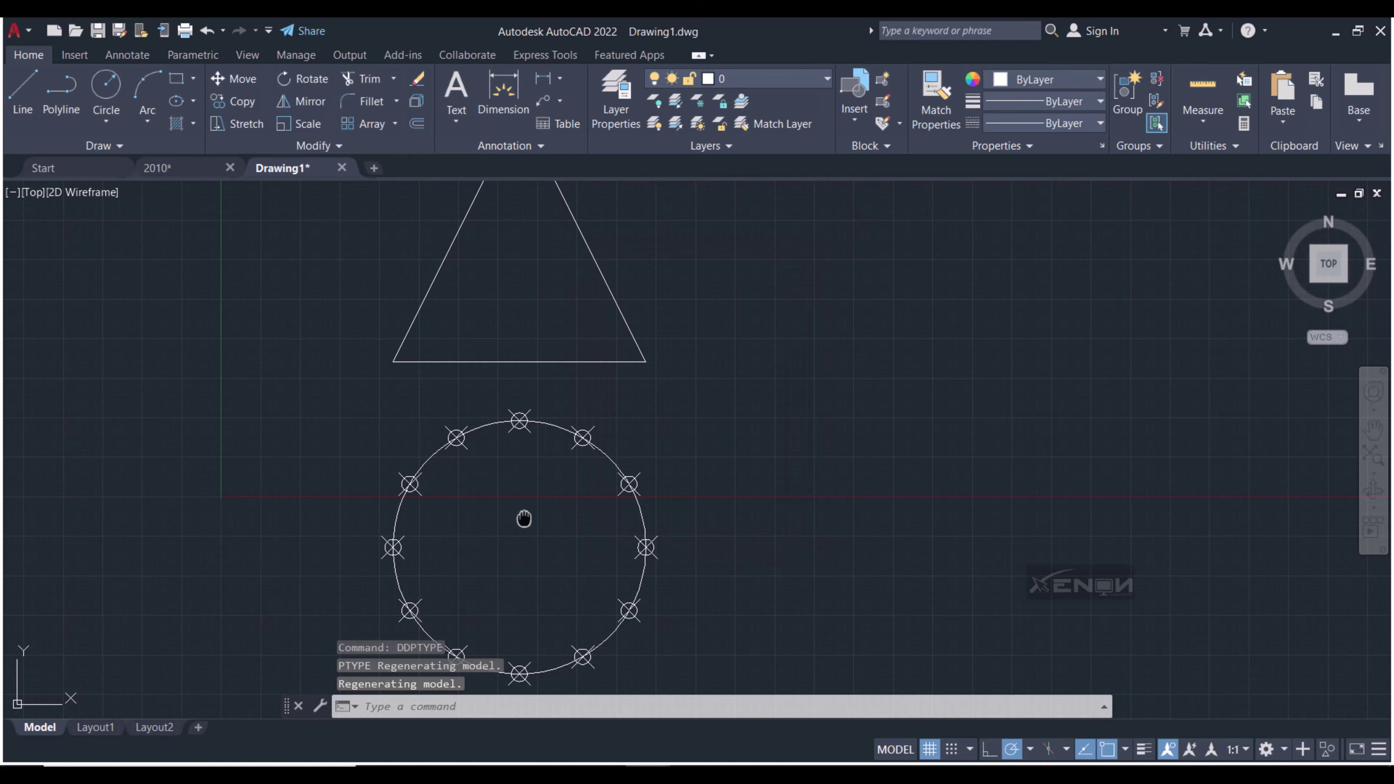
middle_drag(524, 518, 528, 488)
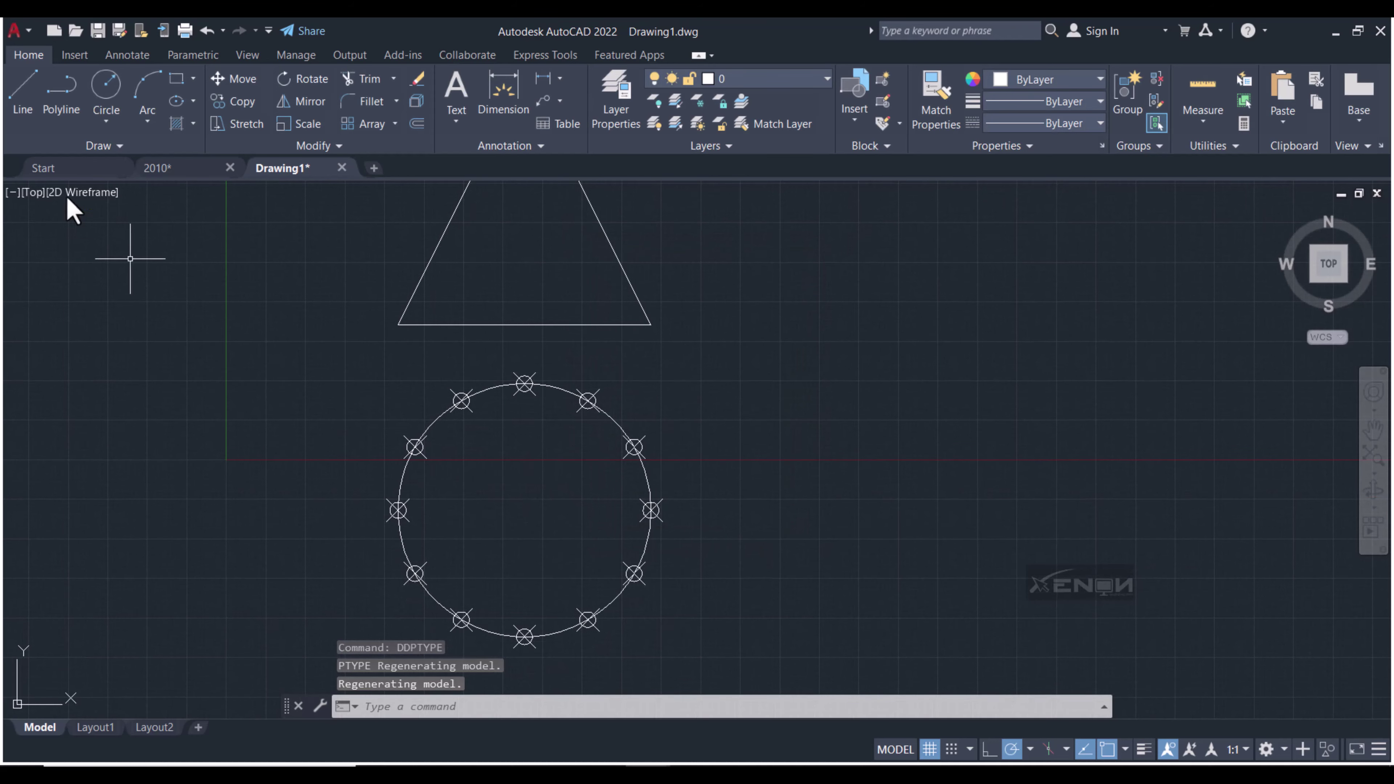
Draw a line from a left circle point up to the triangle base, then to the apex
click(23, 93)
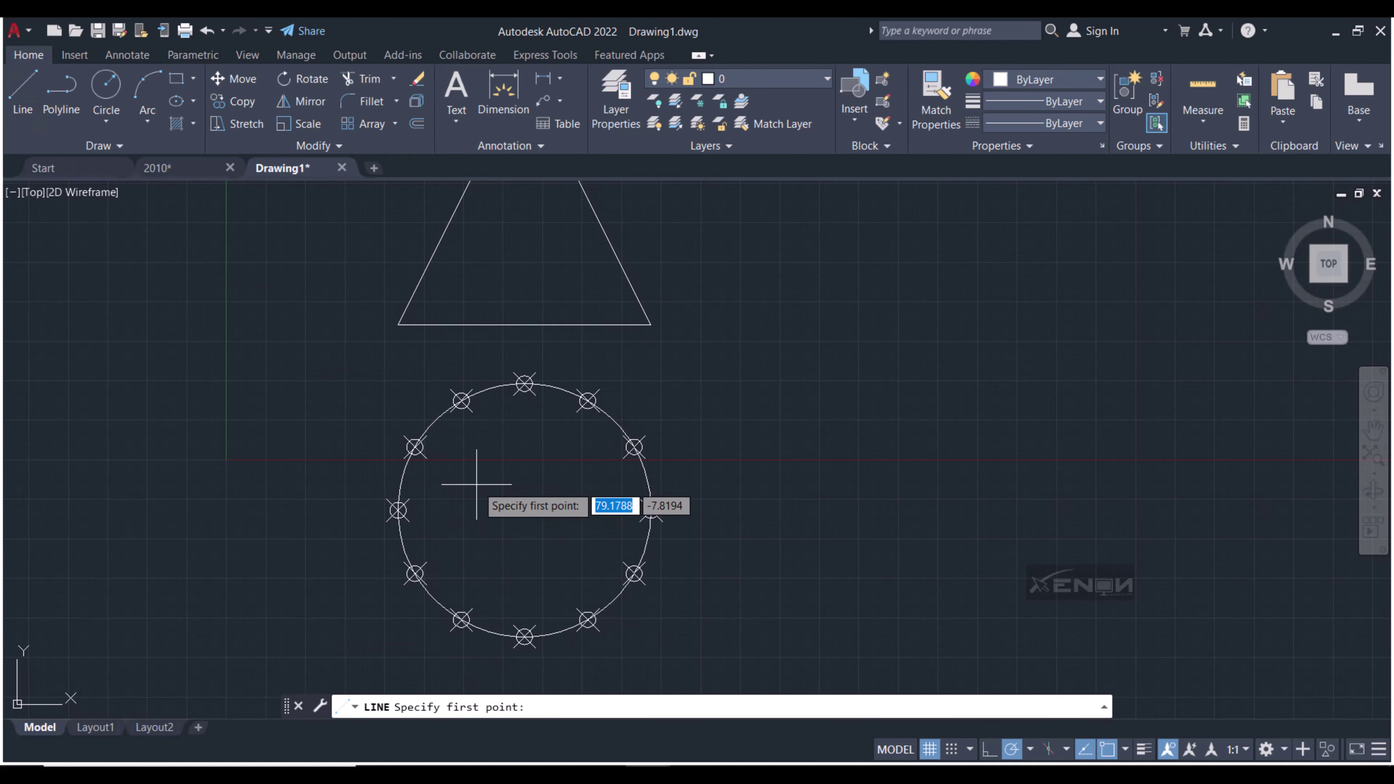
middle_drag(476, 484, 475, 522)
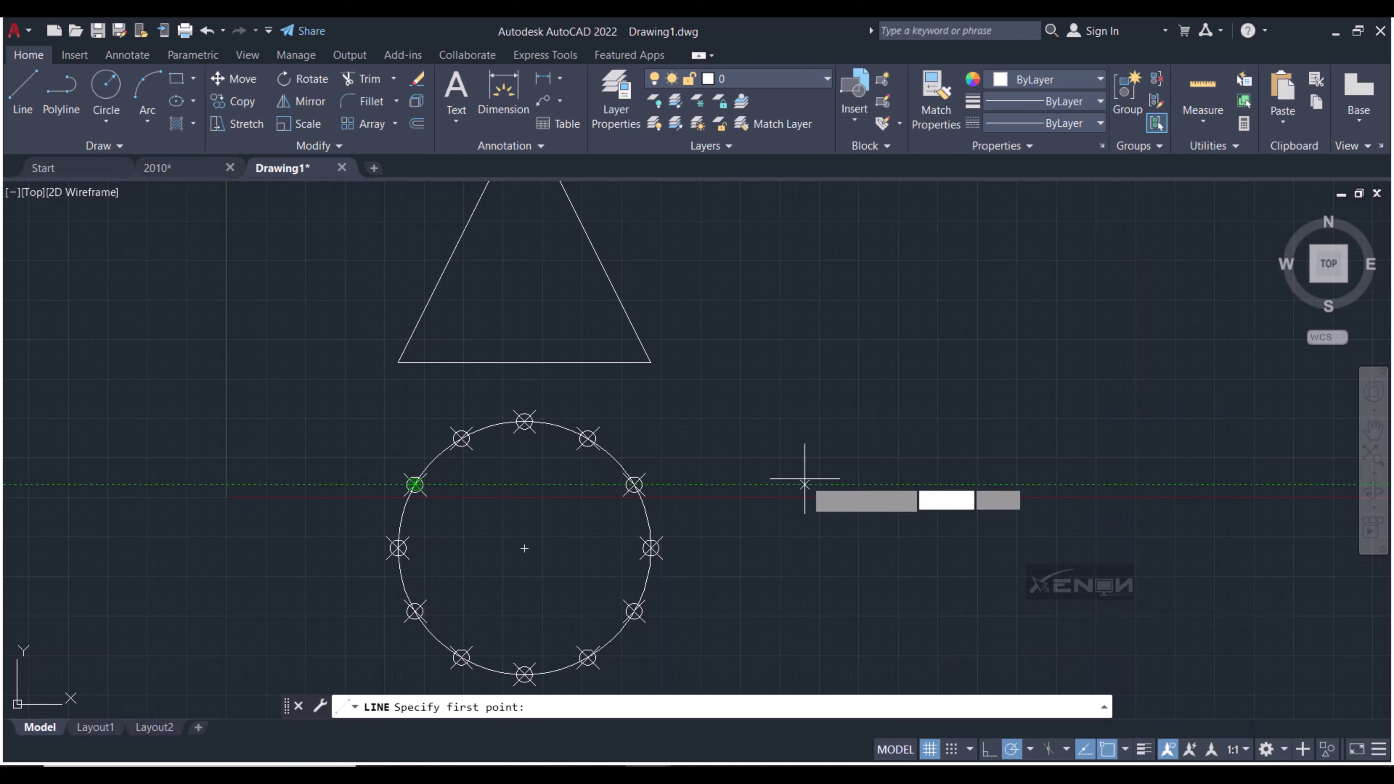
click(414, 484)
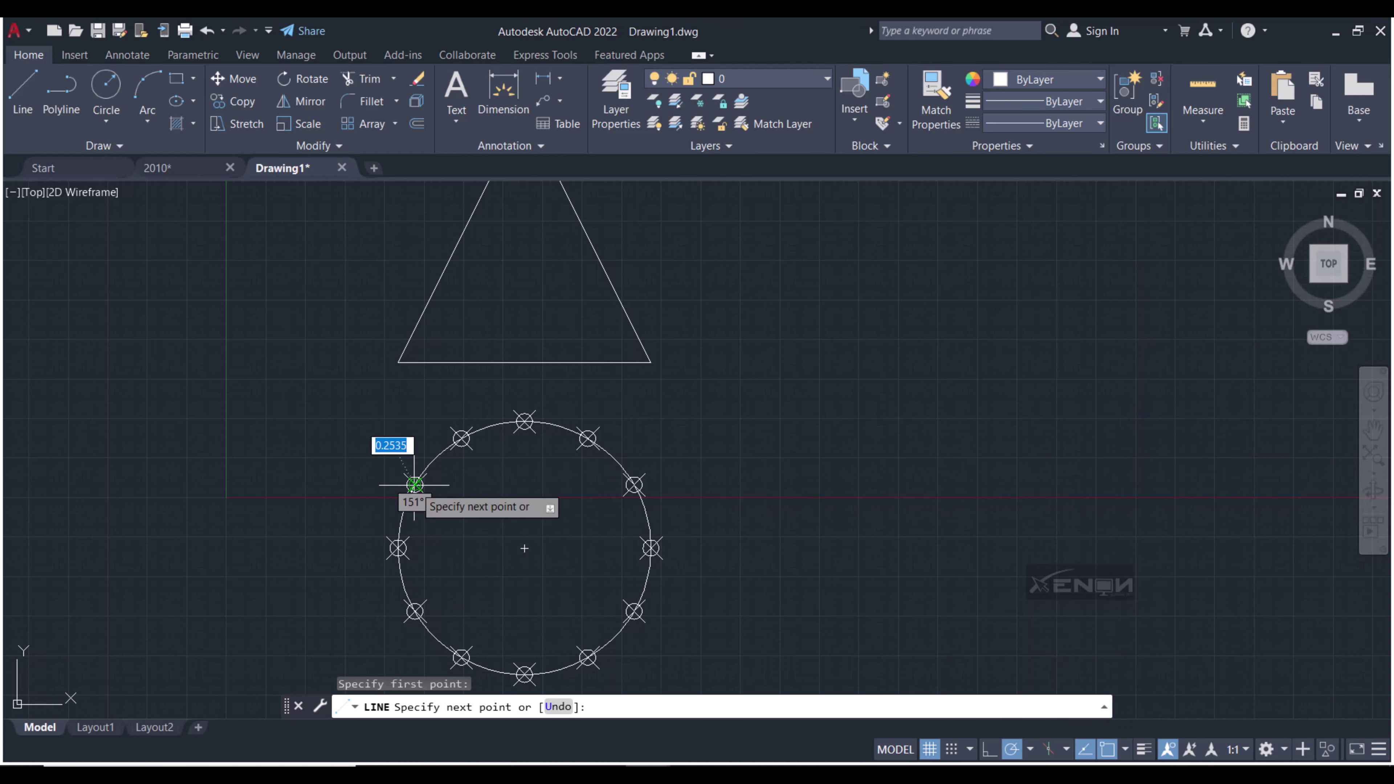
click(415, 363)
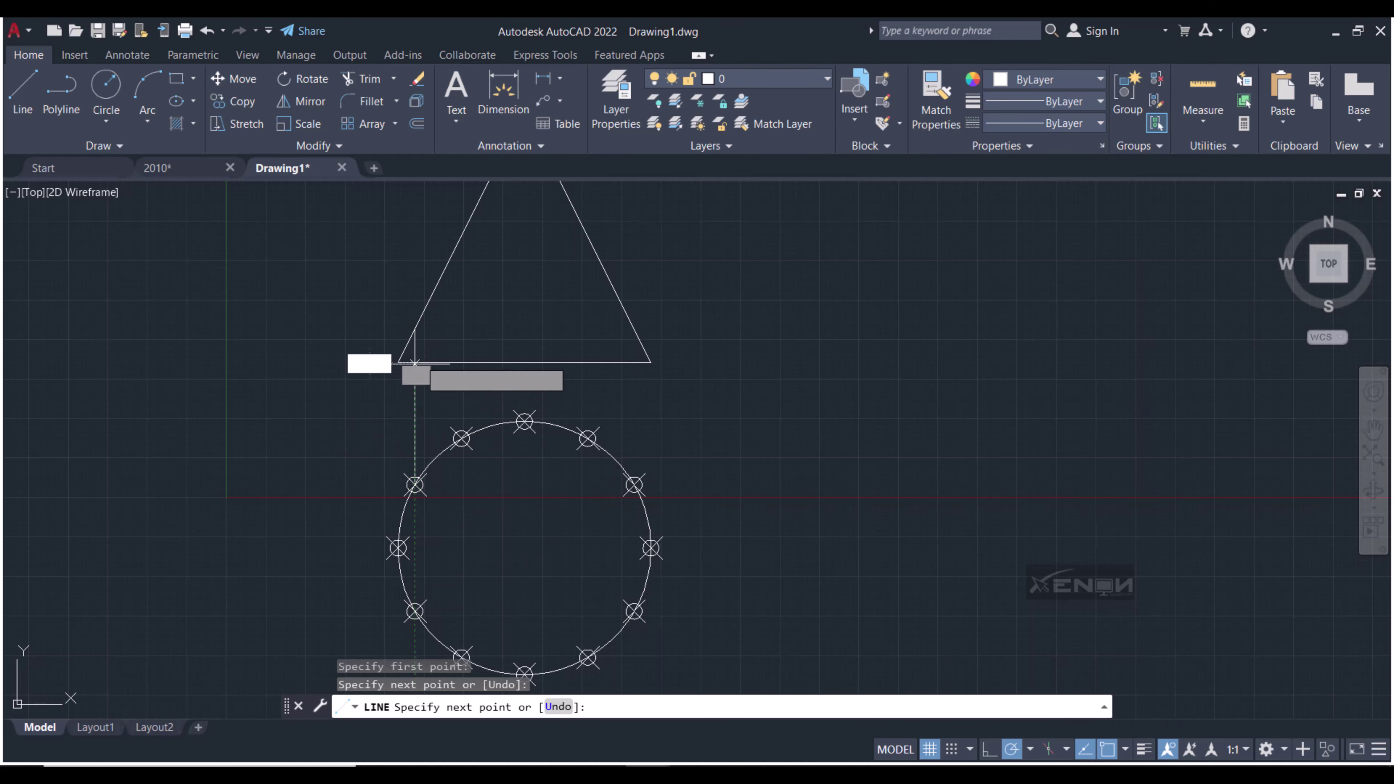
middle_drag(496, 218, 464, 407)
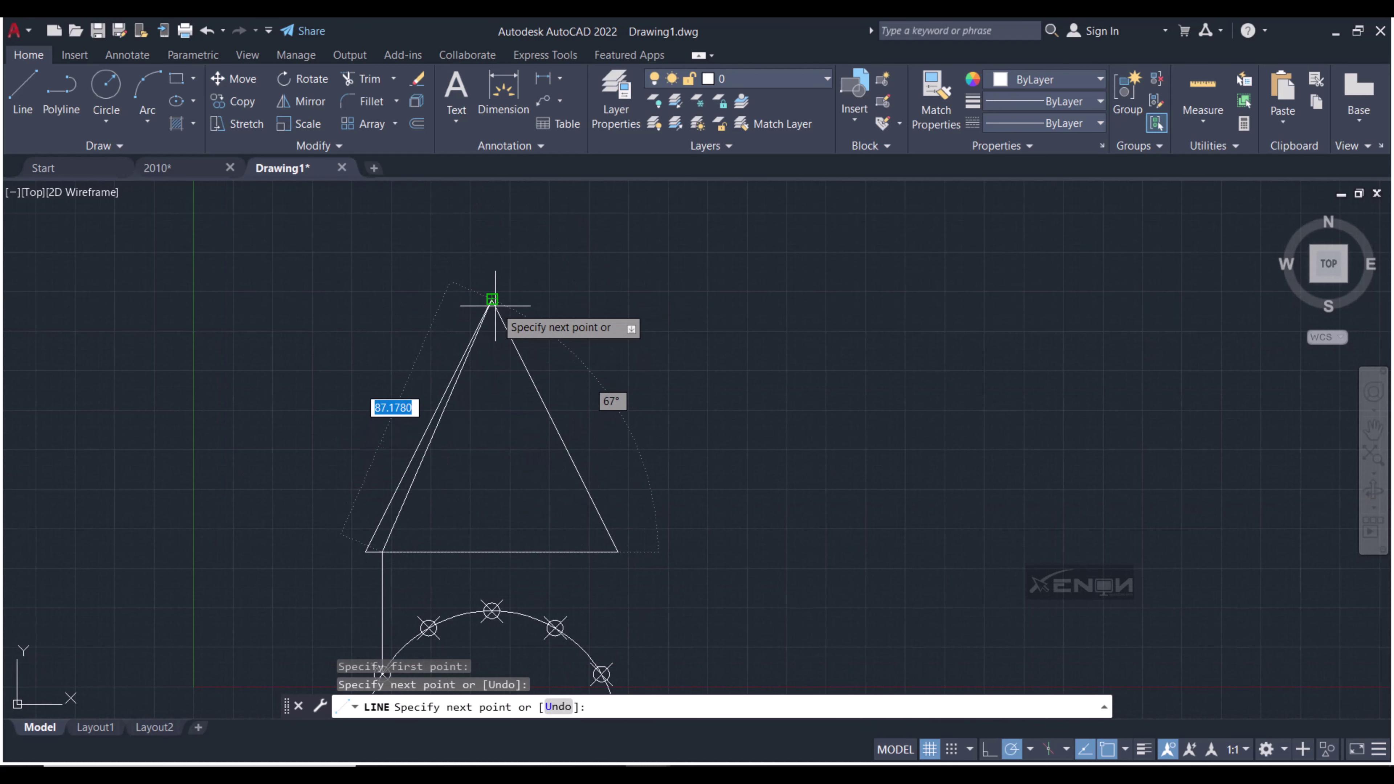
click(493, 299)
key(Return)
scroll(719, 456, down, 2)
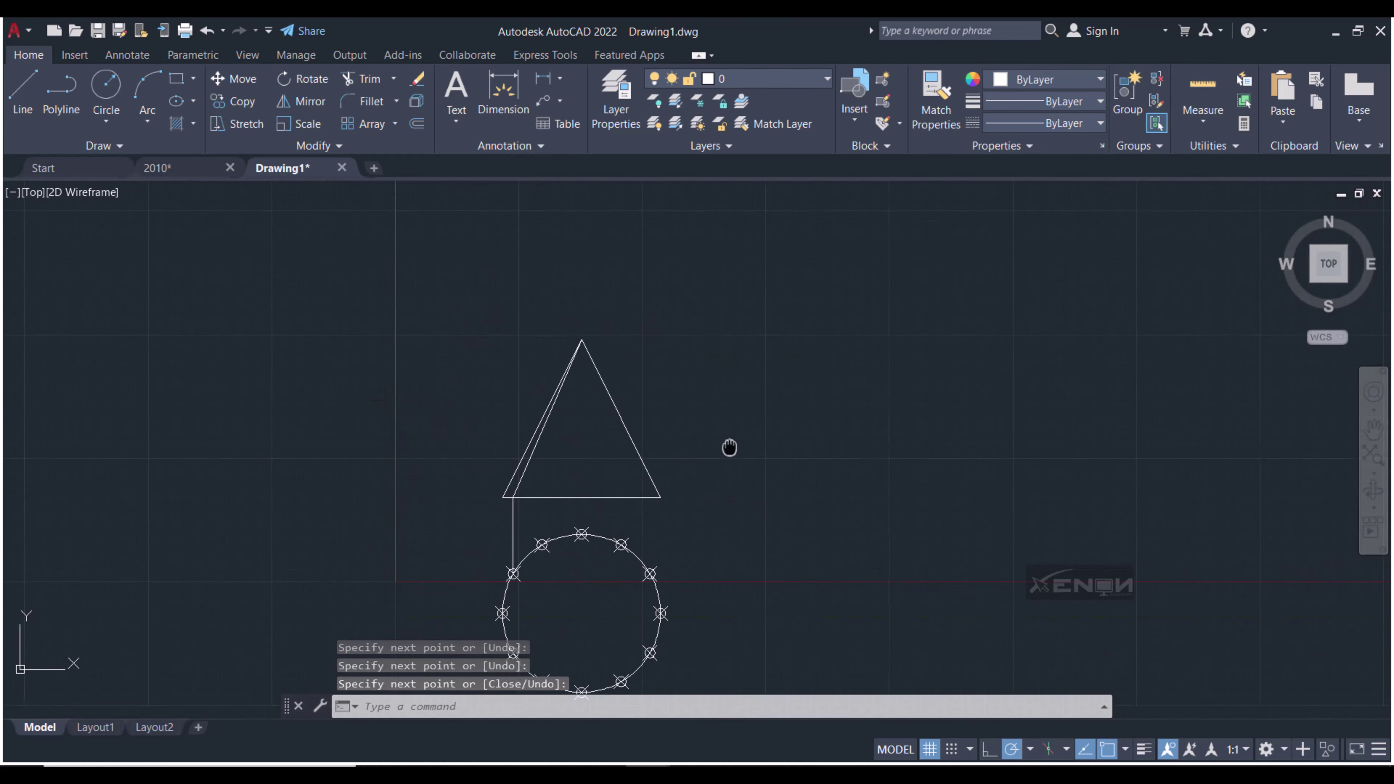
key(Return)
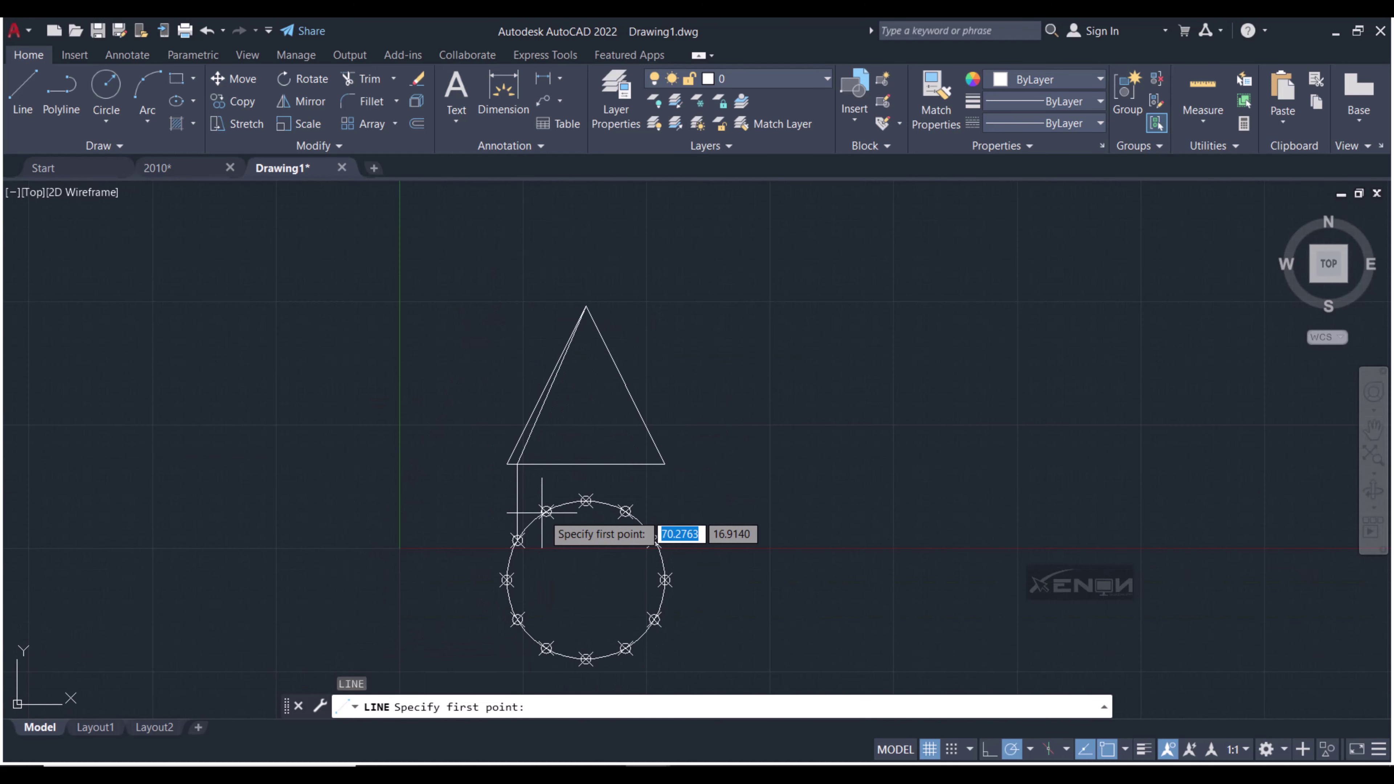
Project the next circle point up to the base and apex, and erase a stray vertical line
click(546, 511)
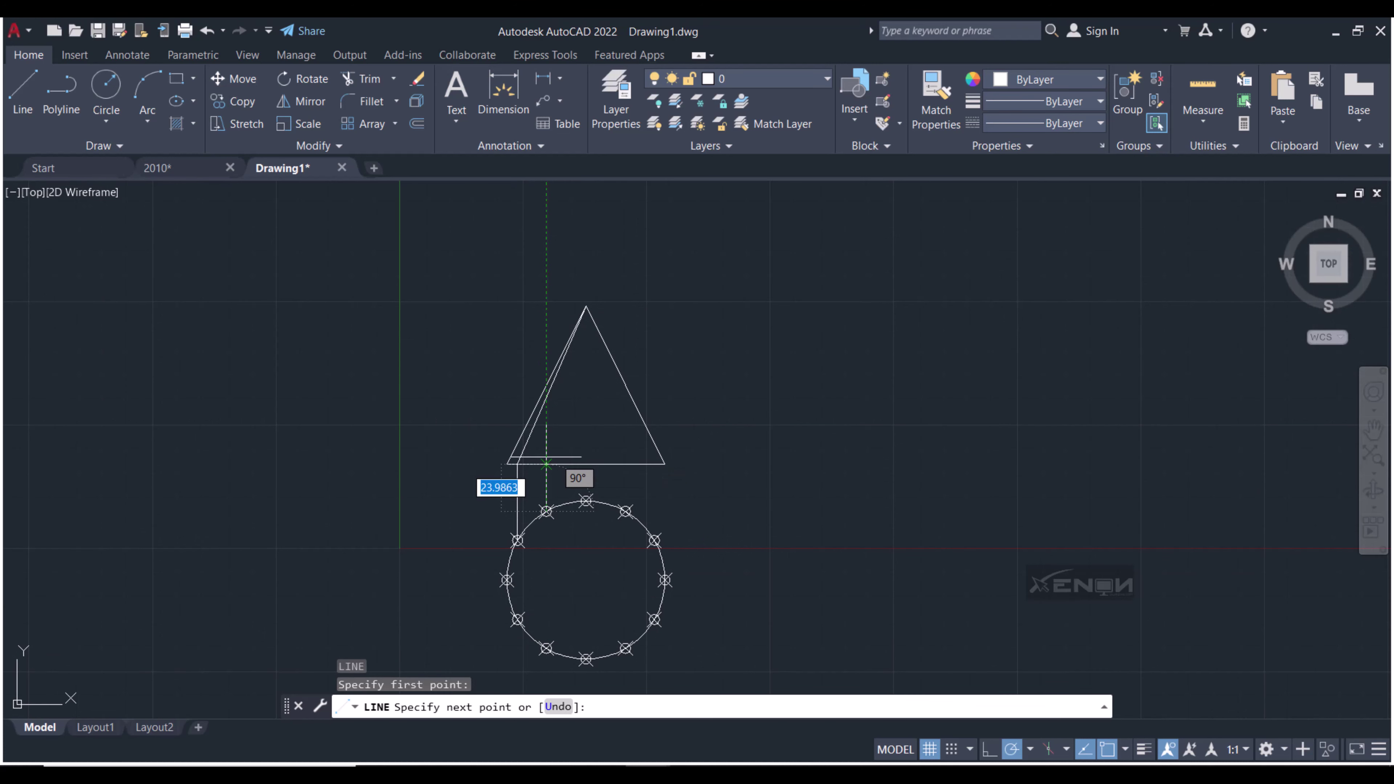
click(546, 455)
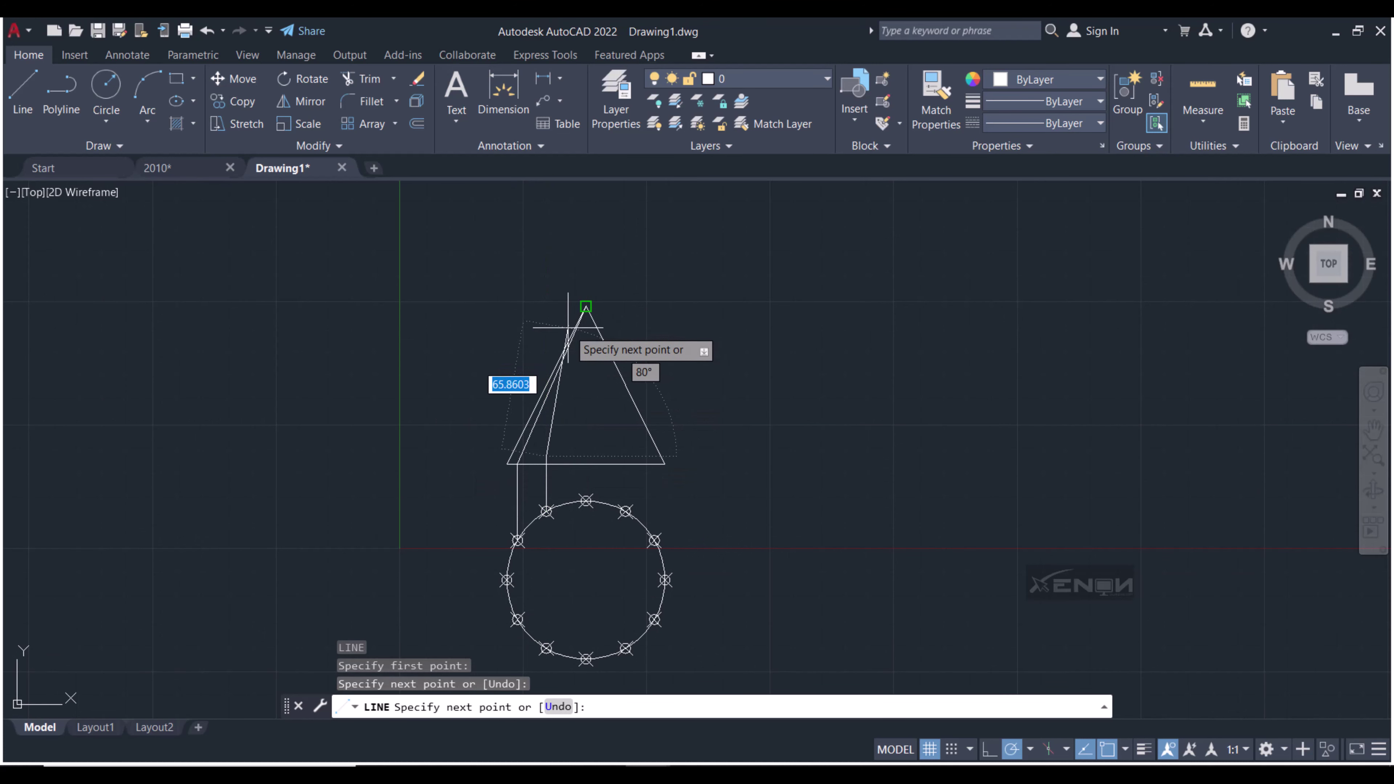
scroll(585, 304, up, 5)
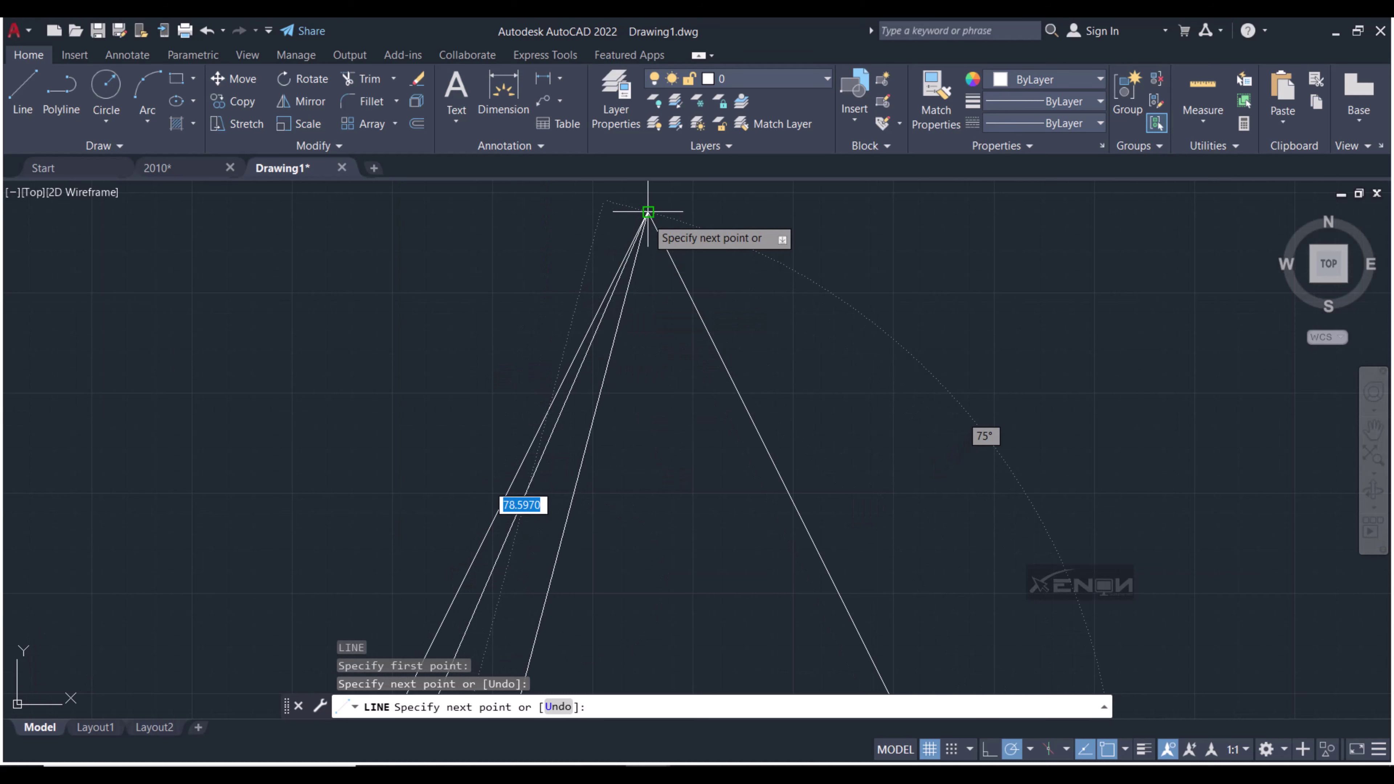
click(648, 212)
key(Return)
scroll(673, 474, down, 5)
scroll(585, 536, up, 2)
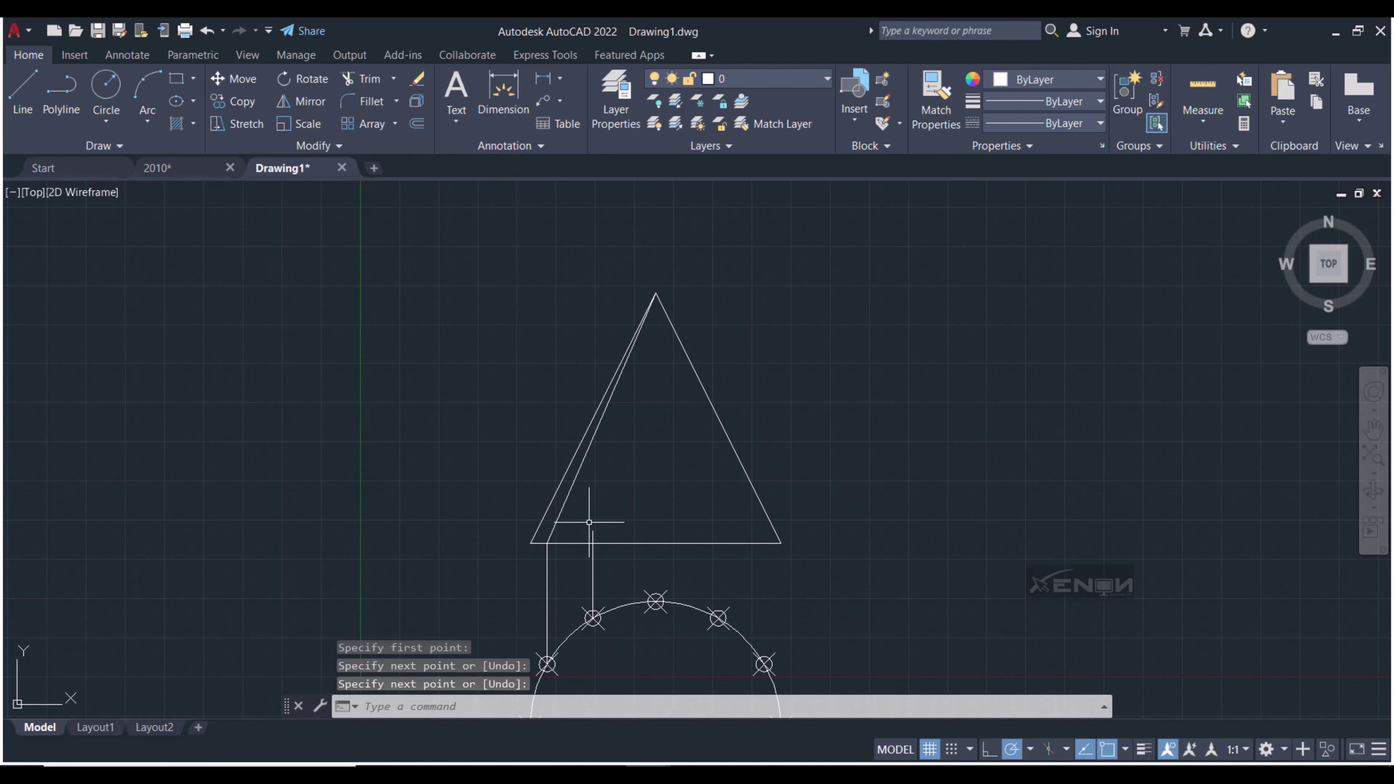
scroll(593, 535, up, 2)
click(656, 543)
click(597, 574)
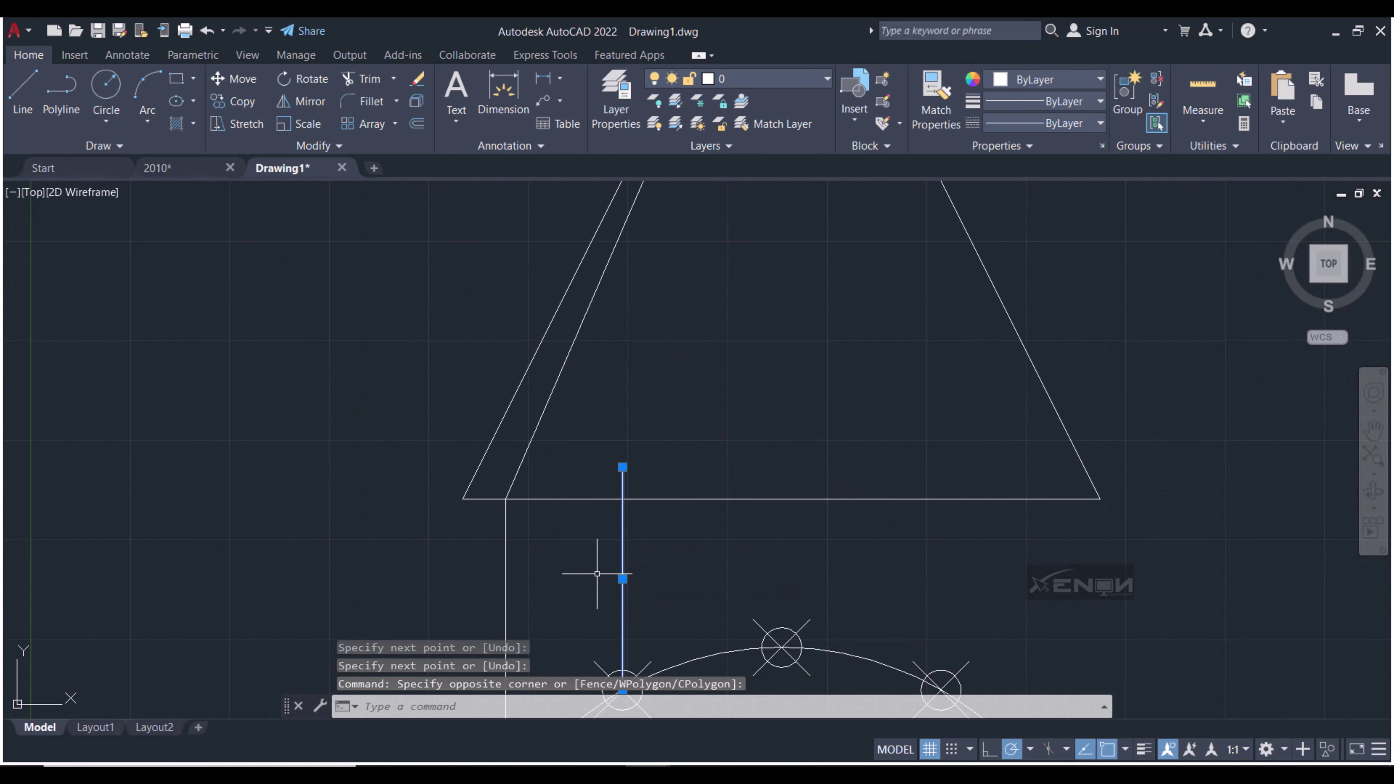
key(Delete)
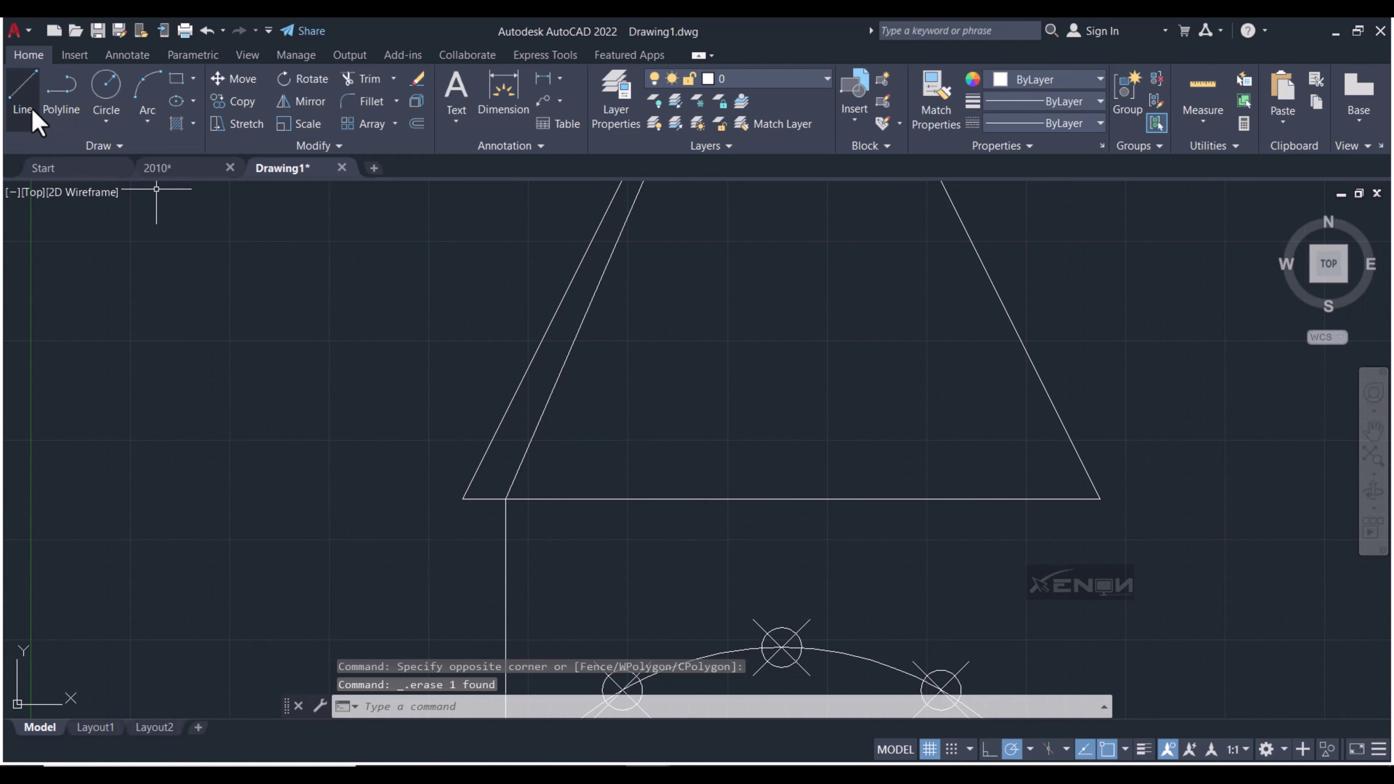
Project the upper-left circle point up to the base and on to the apex
click(22, 88)
scroll(433, 412, down, 2)
scroll(433, 411, up, 3)
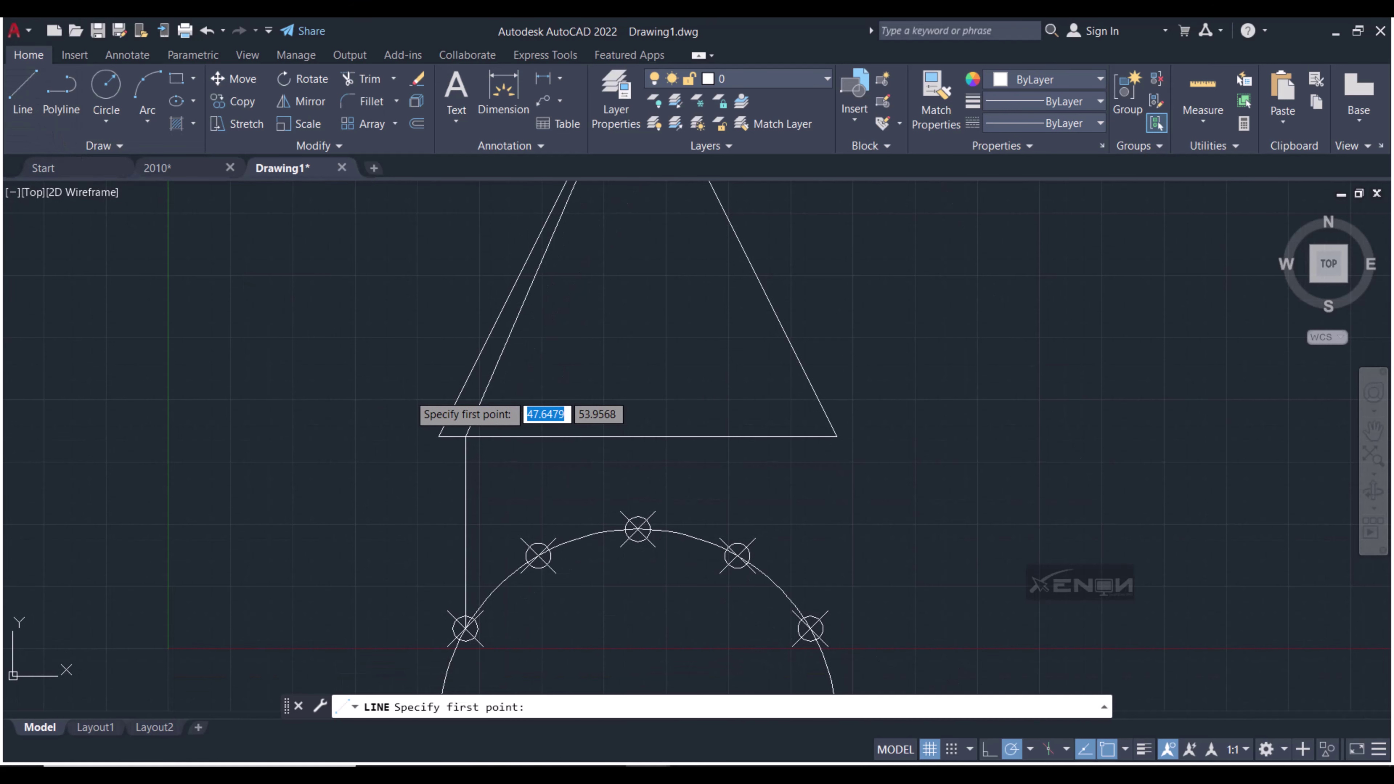
click(539, 555)
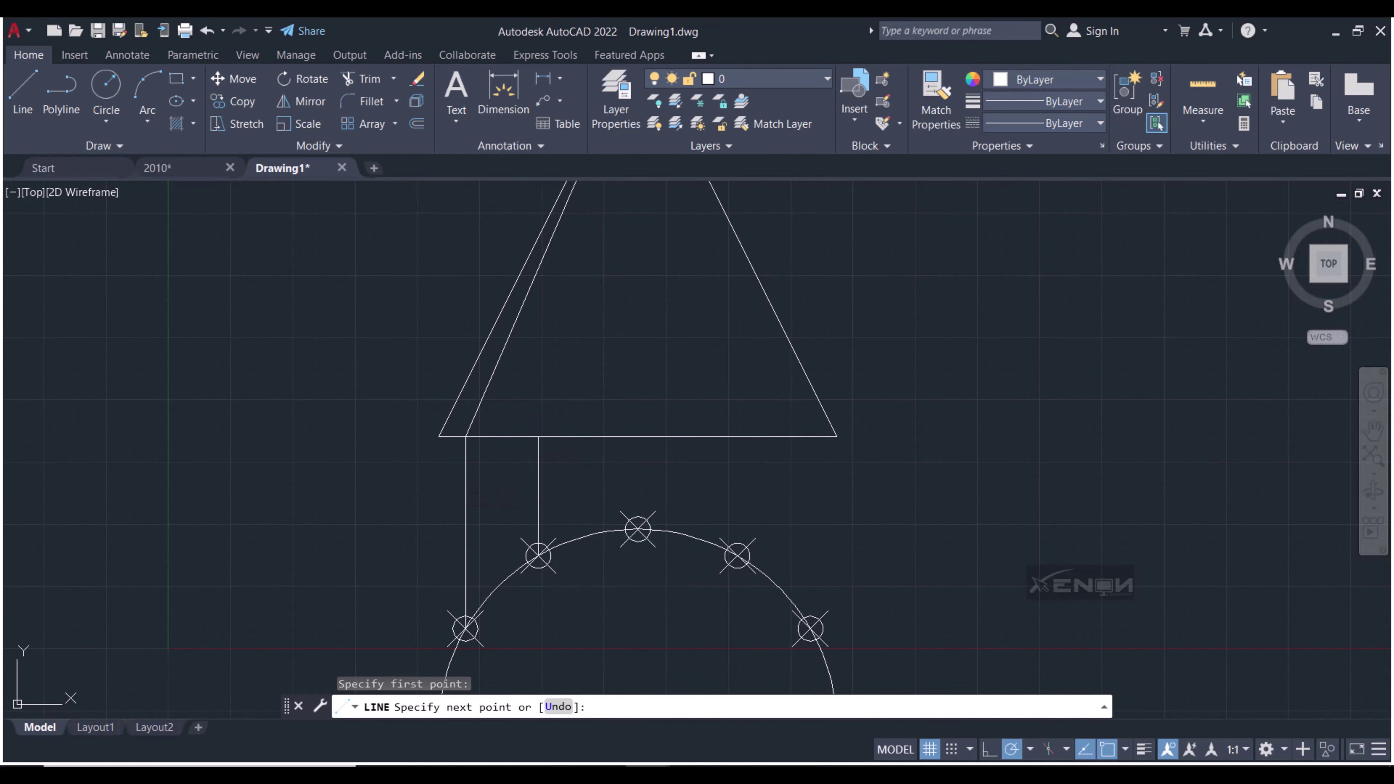
click(538, 437)
scroll(539, 437, down, 2)
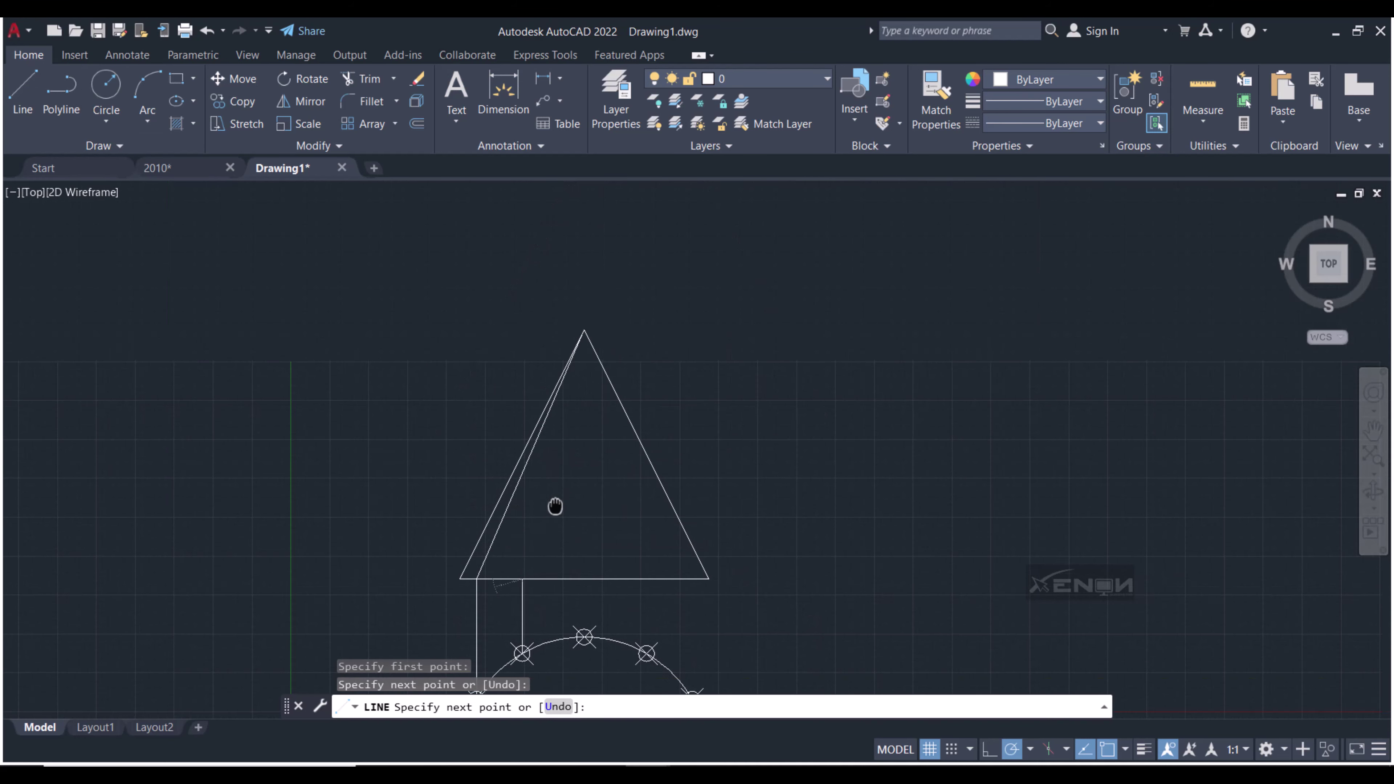
click(581, 345)
key(Return)
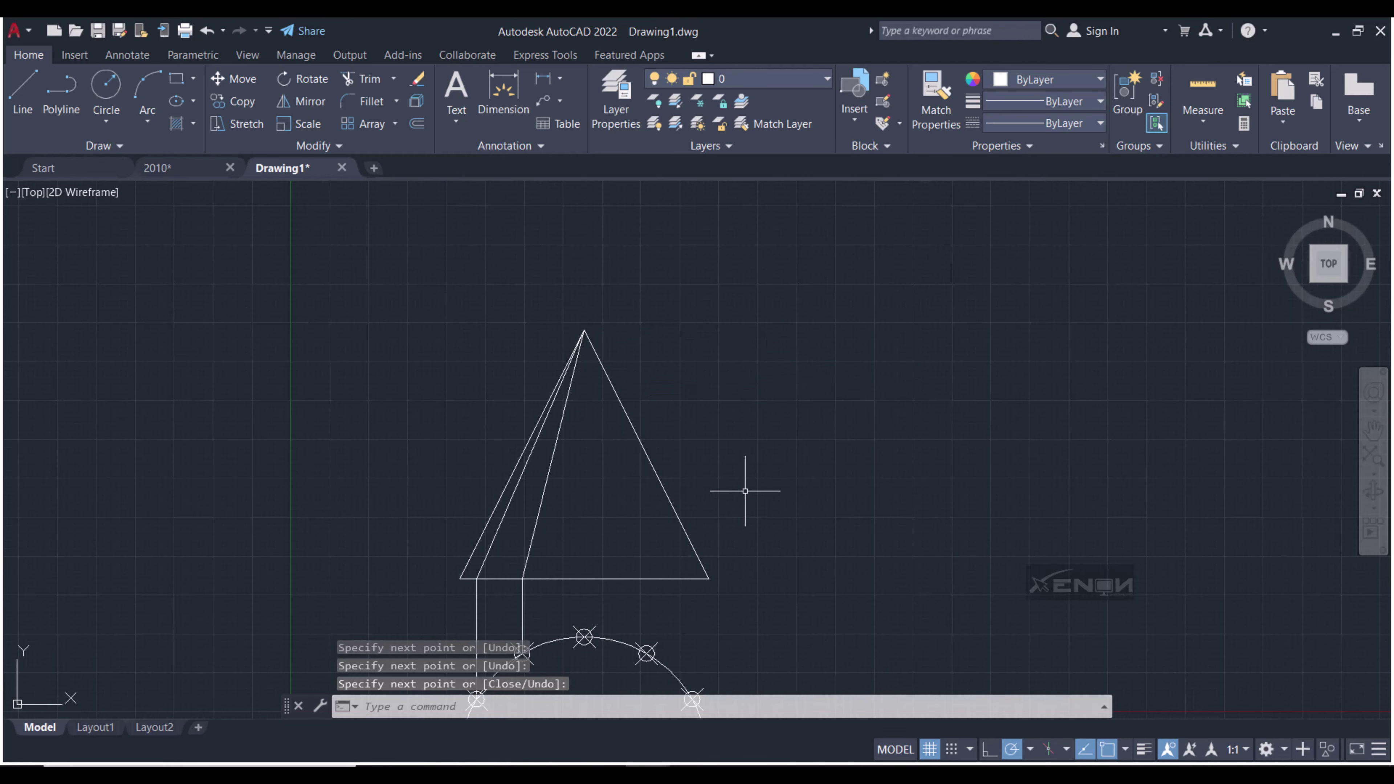
Draw a vertical line from the top circle point straight up to the apex
middle_drag(746, 491, 720, 419)
key(Return)
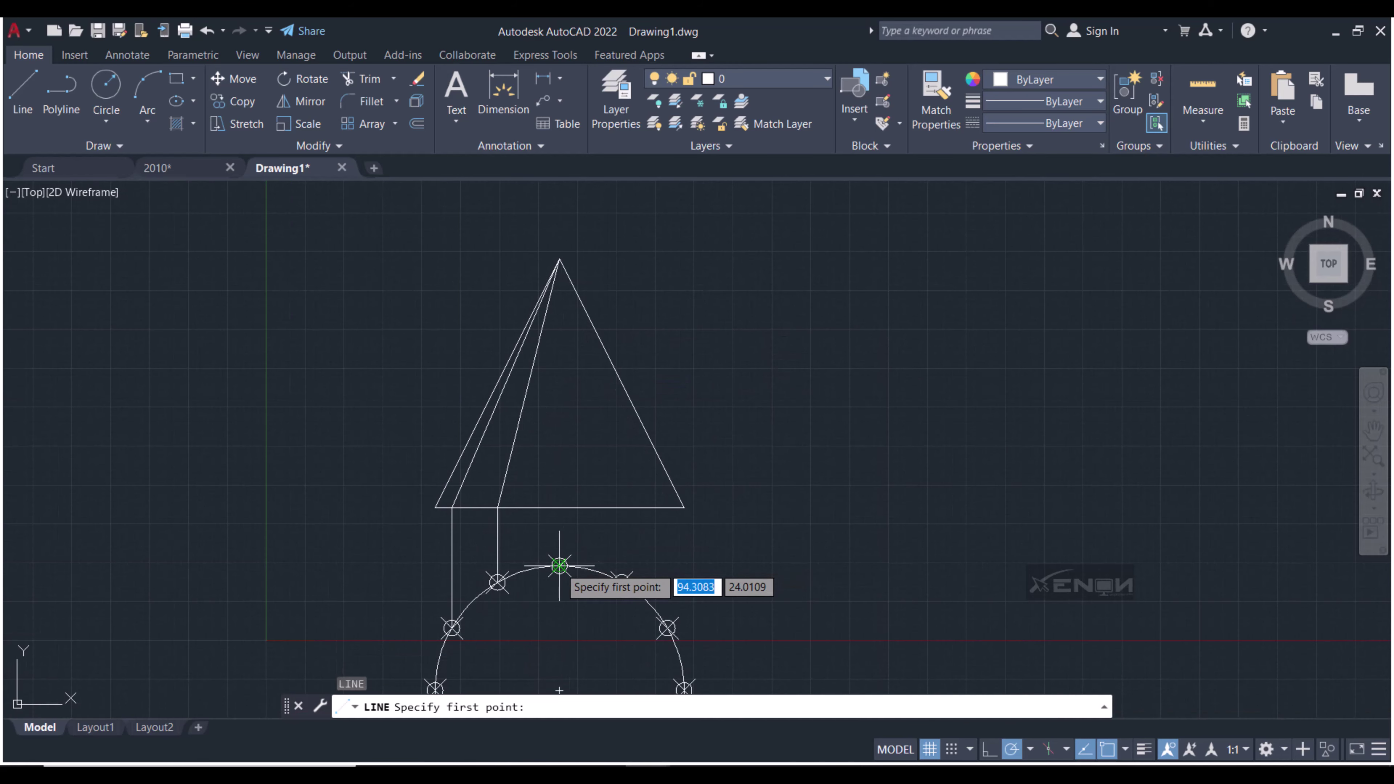
click(560, 566)
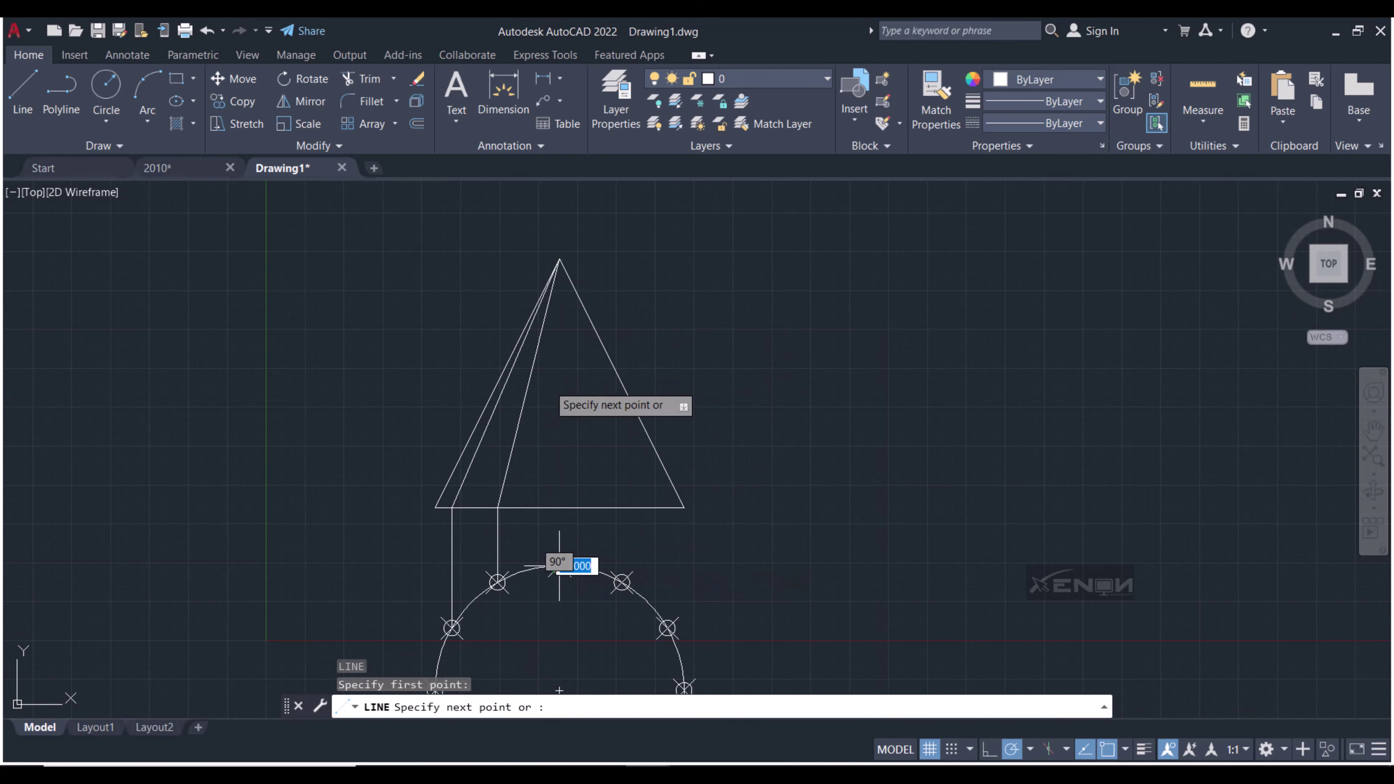
click(559, 259)
key(Return)
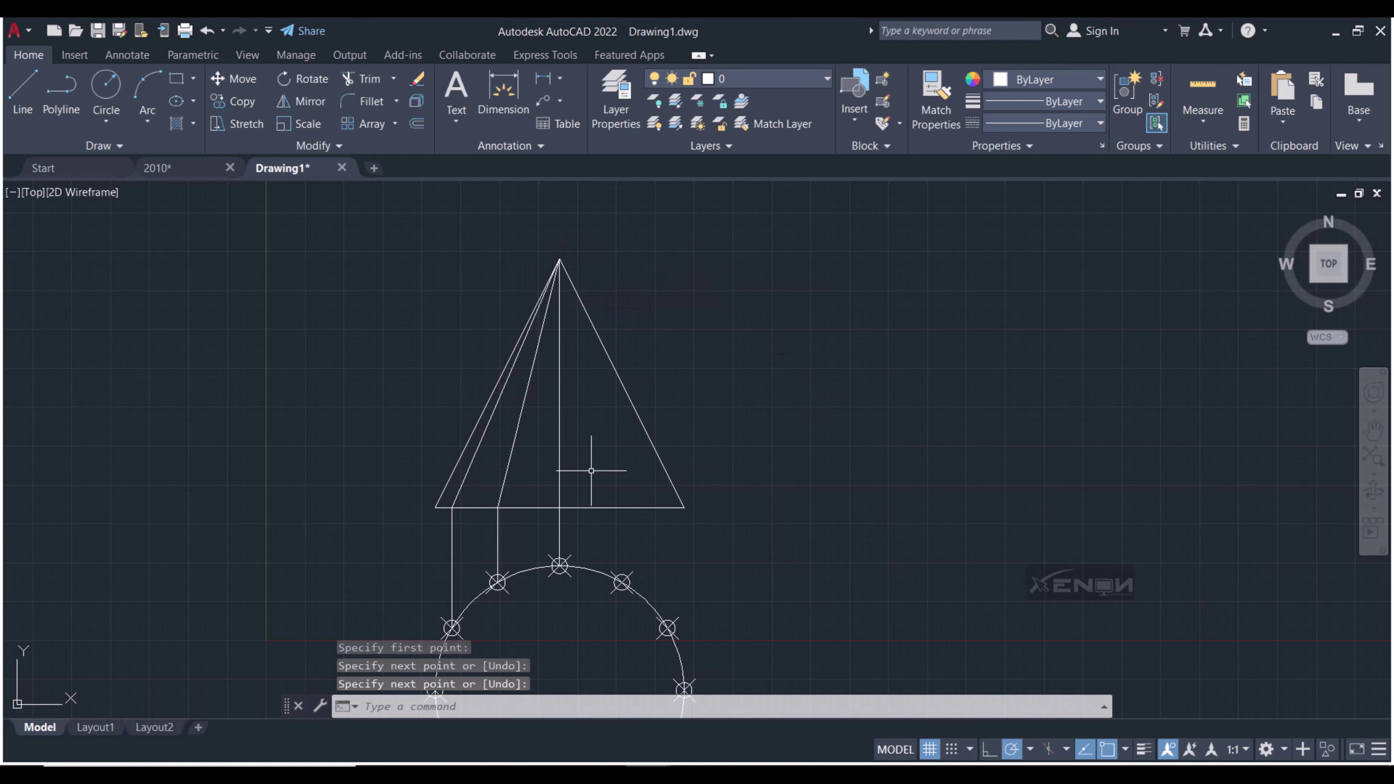
click(576, 547)
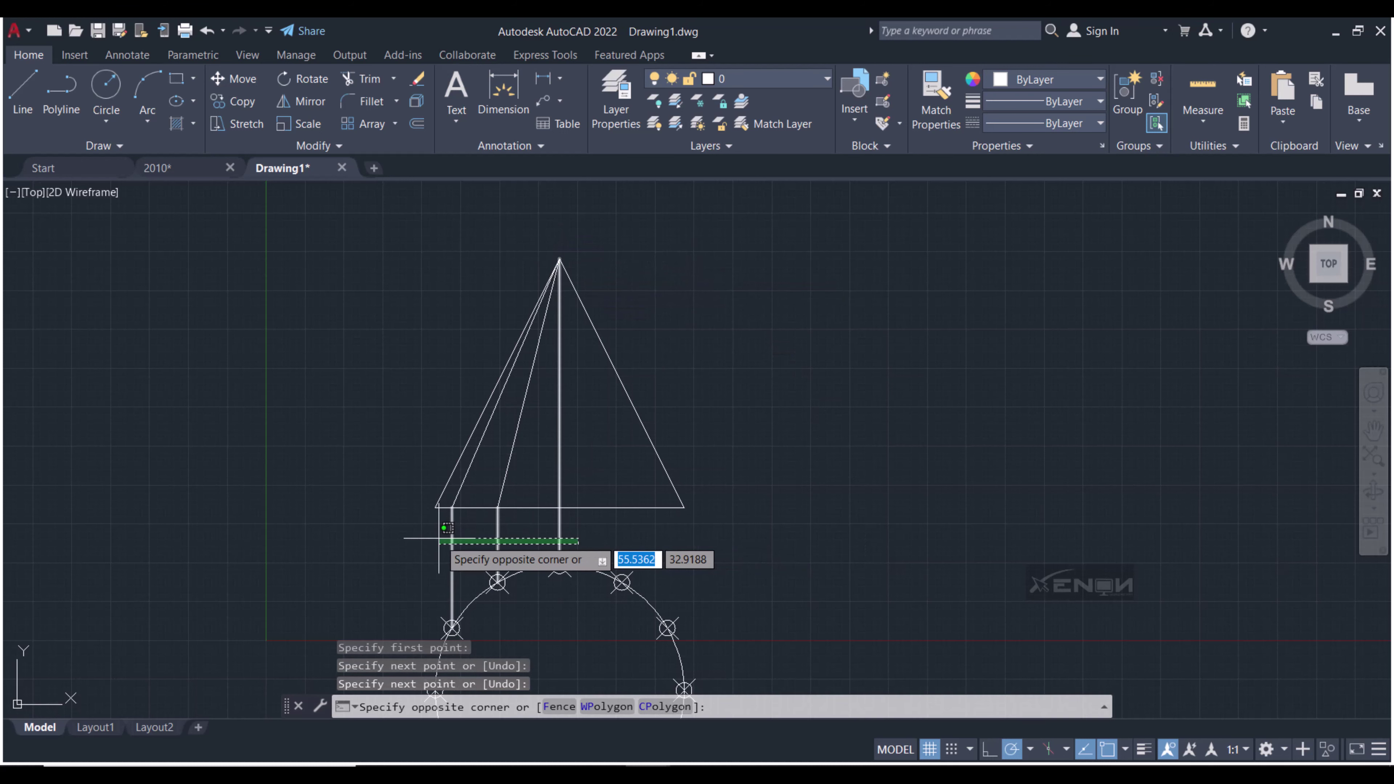
Select the projection and apex lines and begin a mirror, then cancel it
click(442, 554)
click(517, 484)
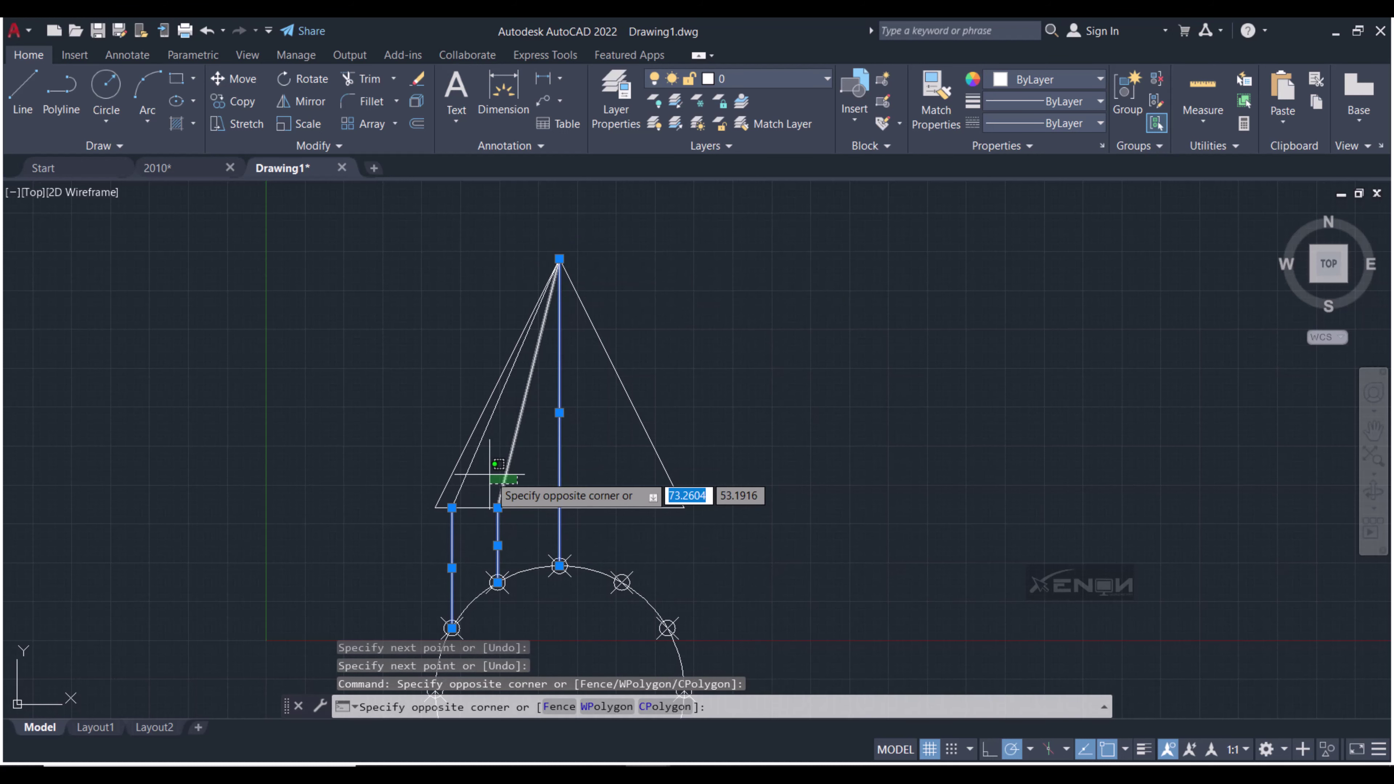
click(473, 459)
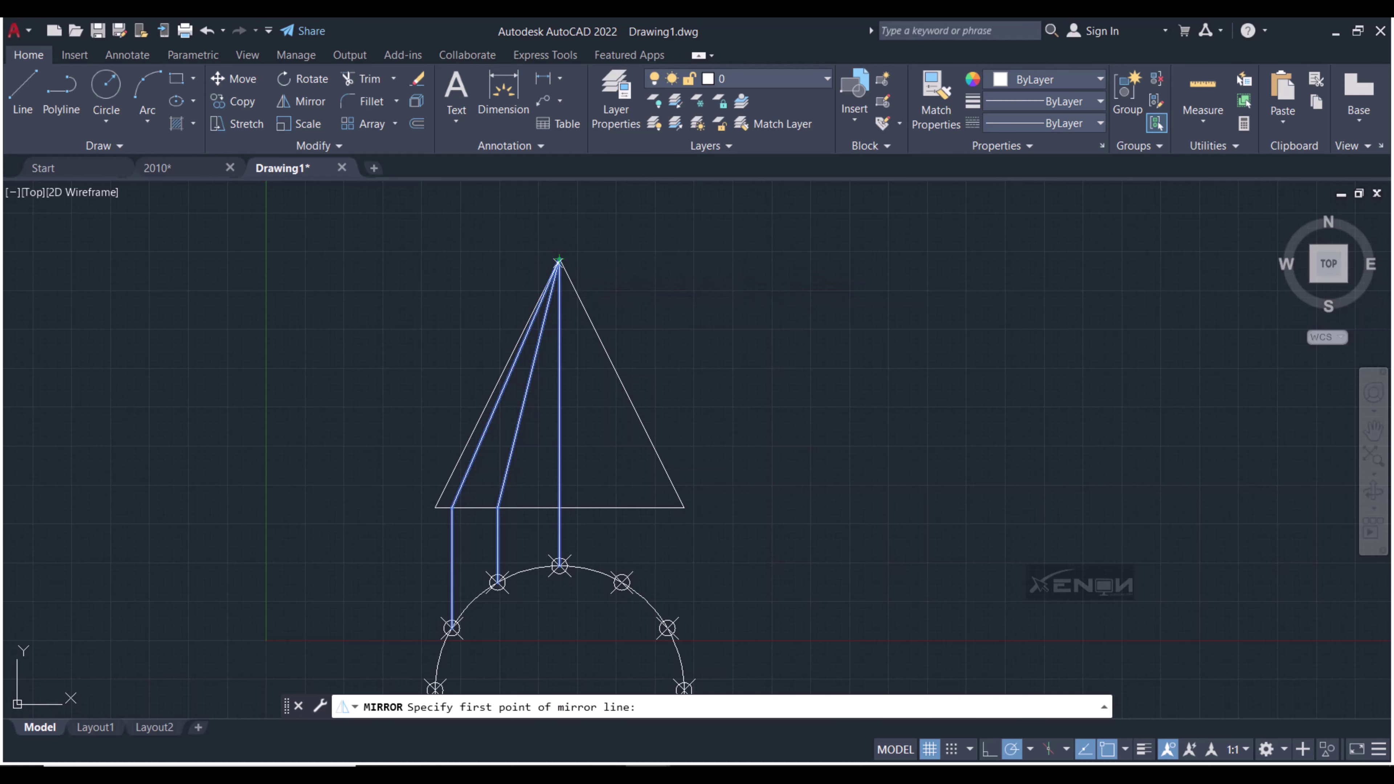
click(559, 260)
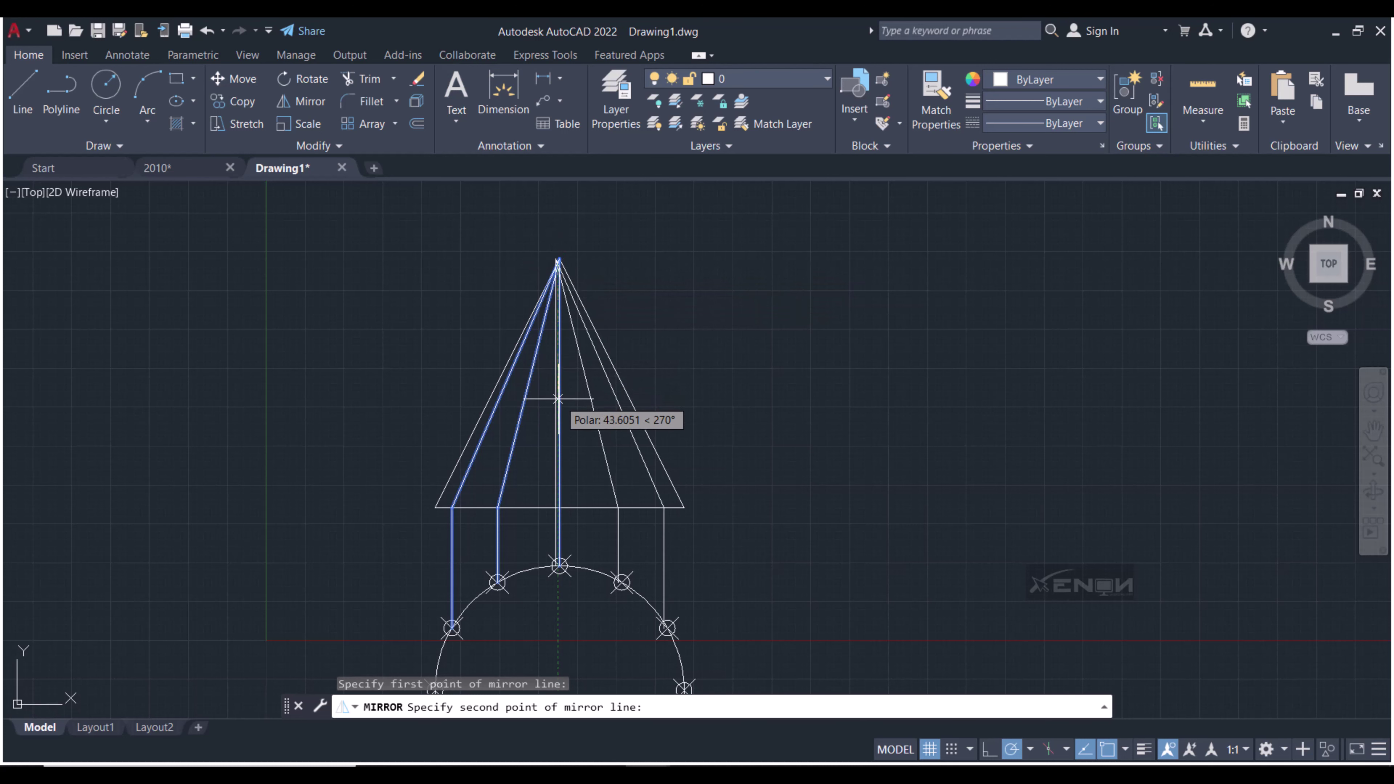
key(Escape)
Mirror the two inner slanted and two left vertical lines about the apex axis, keeping originals
click(525, 440)
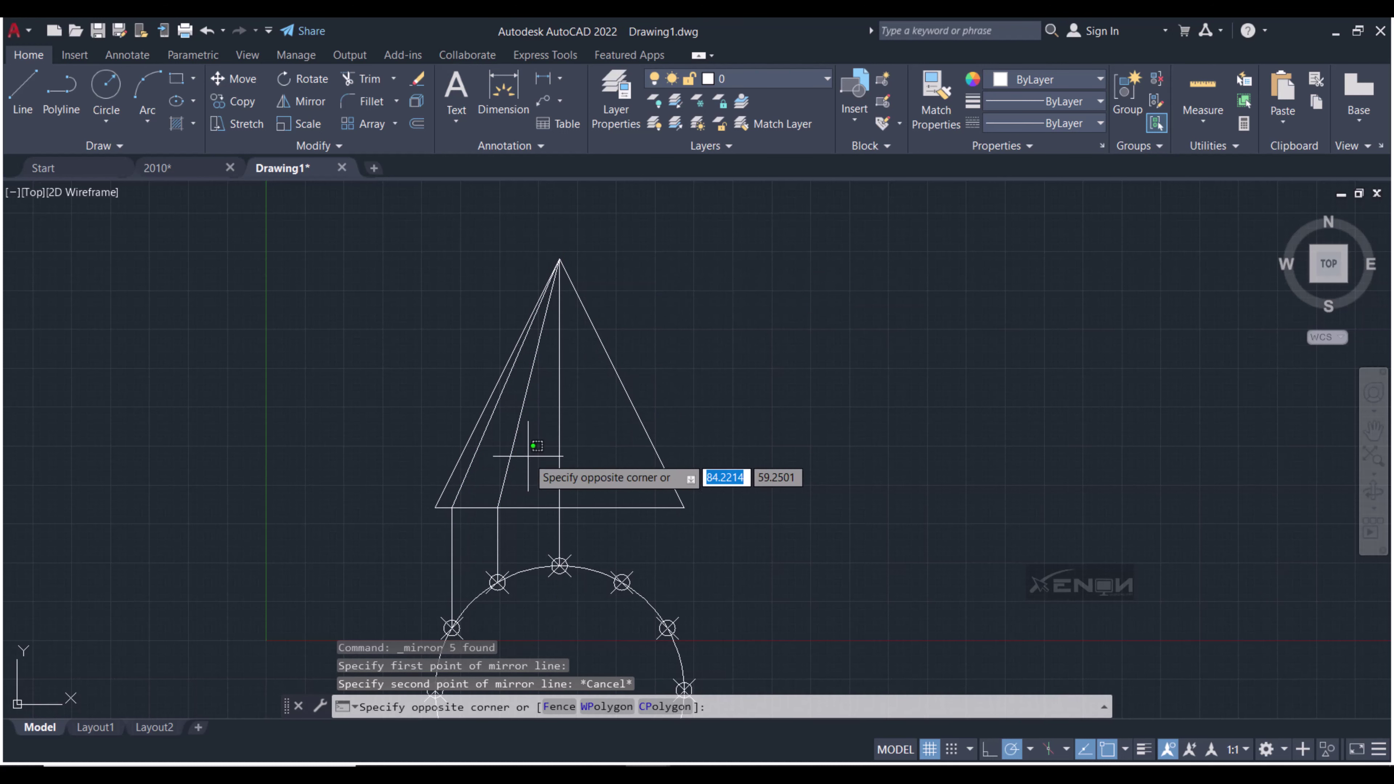
click(467, 452)
click(519, 541)
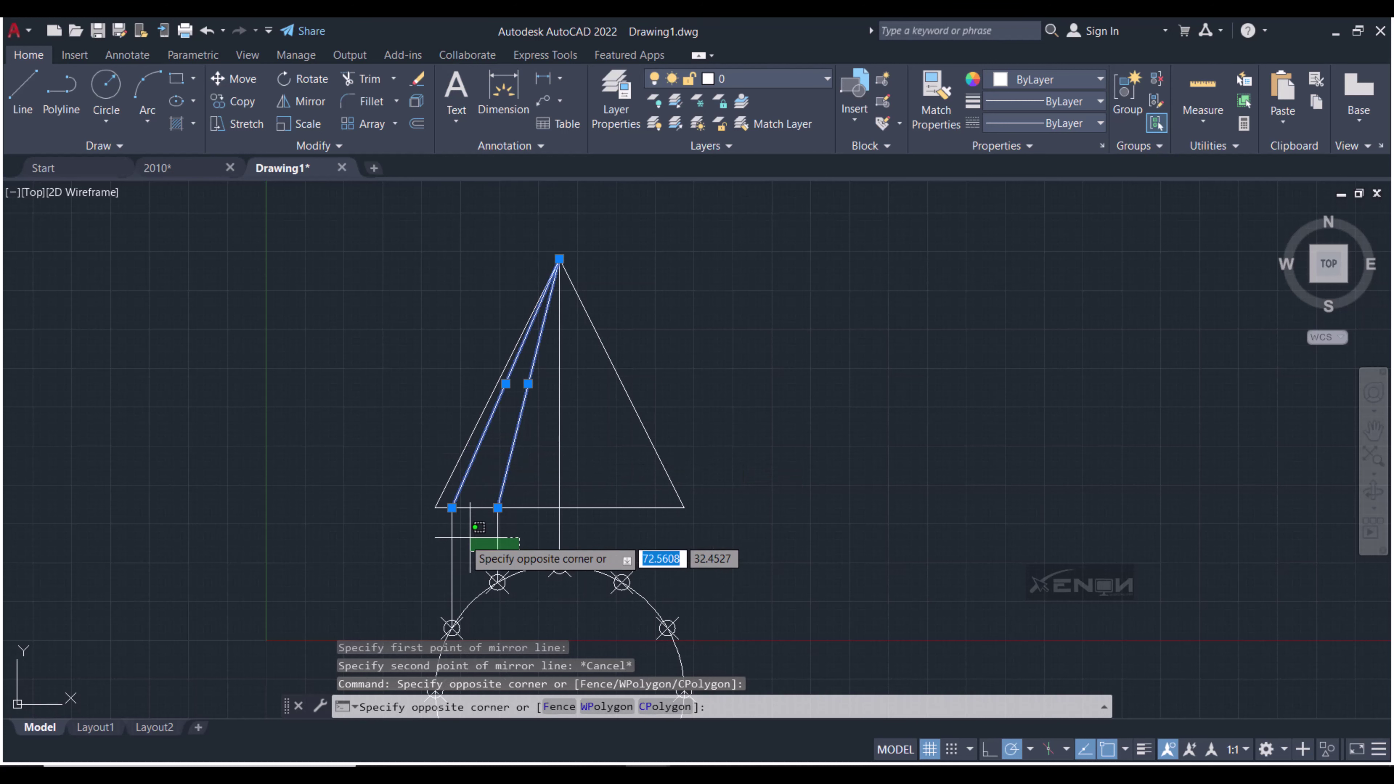
click(446, 555)
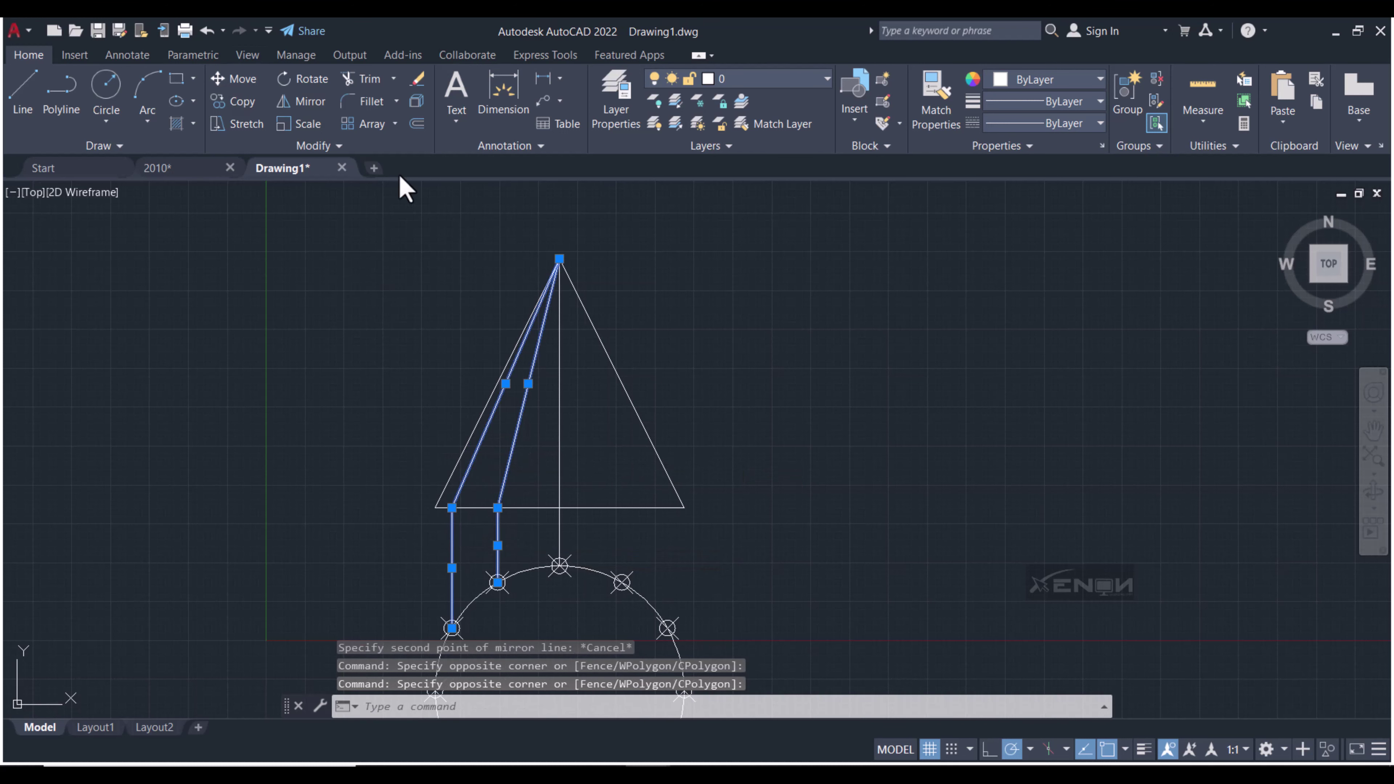
key(Return)
click(560, 259)
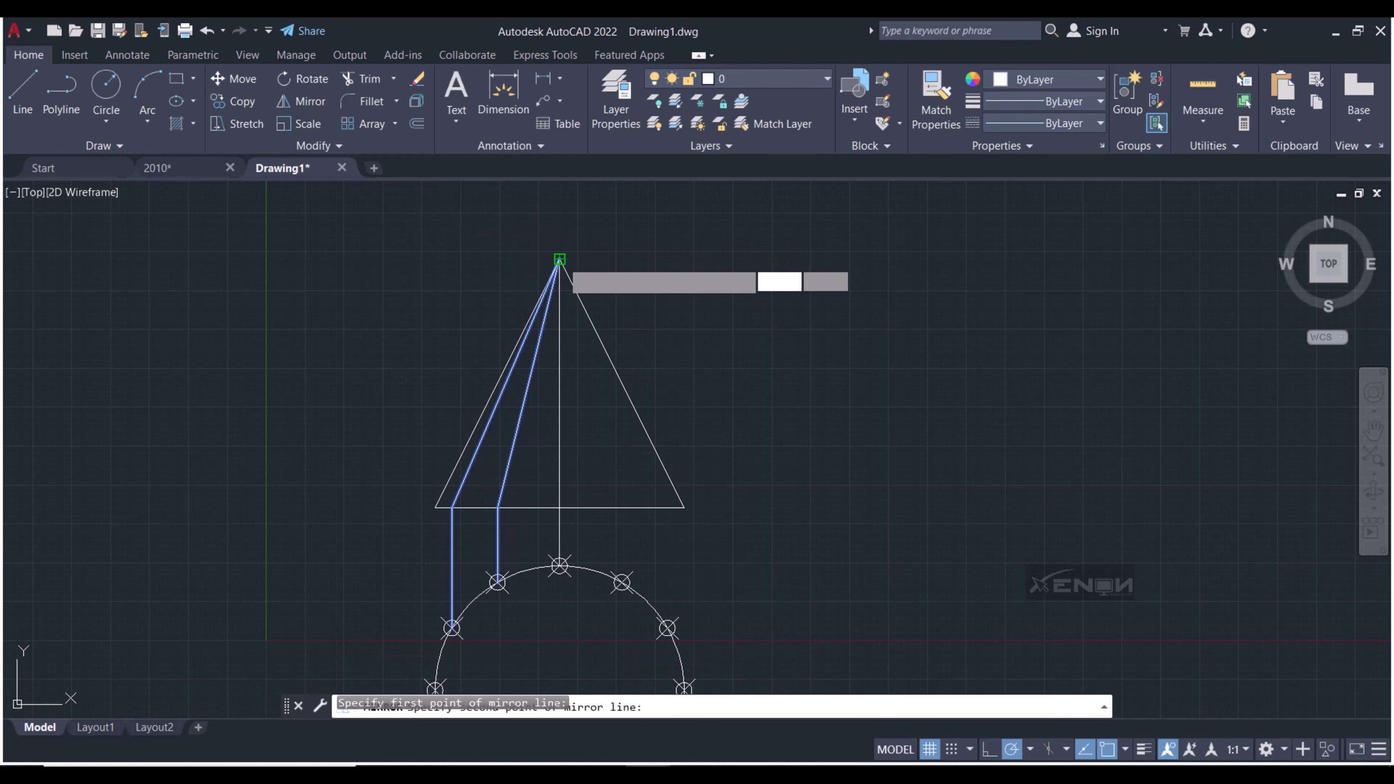
click(566, 374)
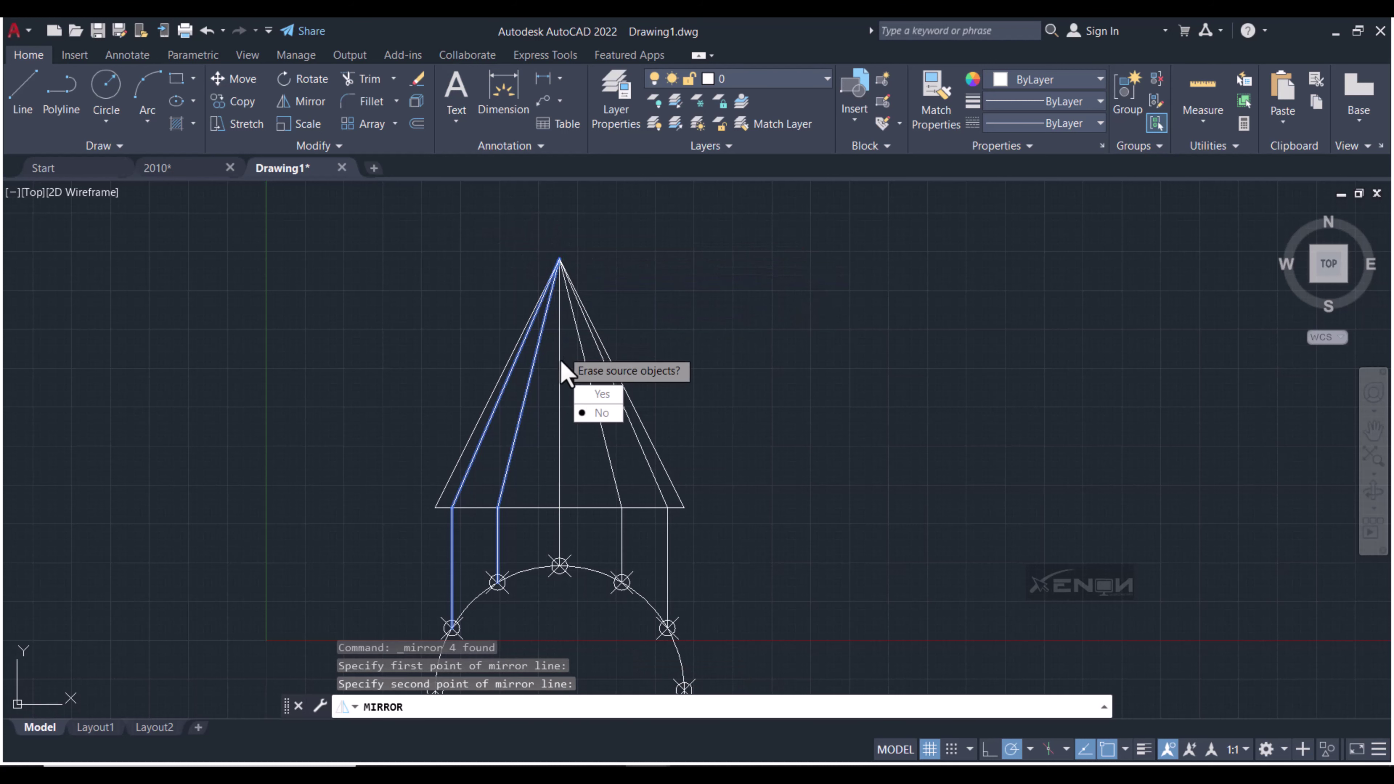
click(595, 414)
scroll(673, 439, down, 4)
scroll(593, 412, down, 1)
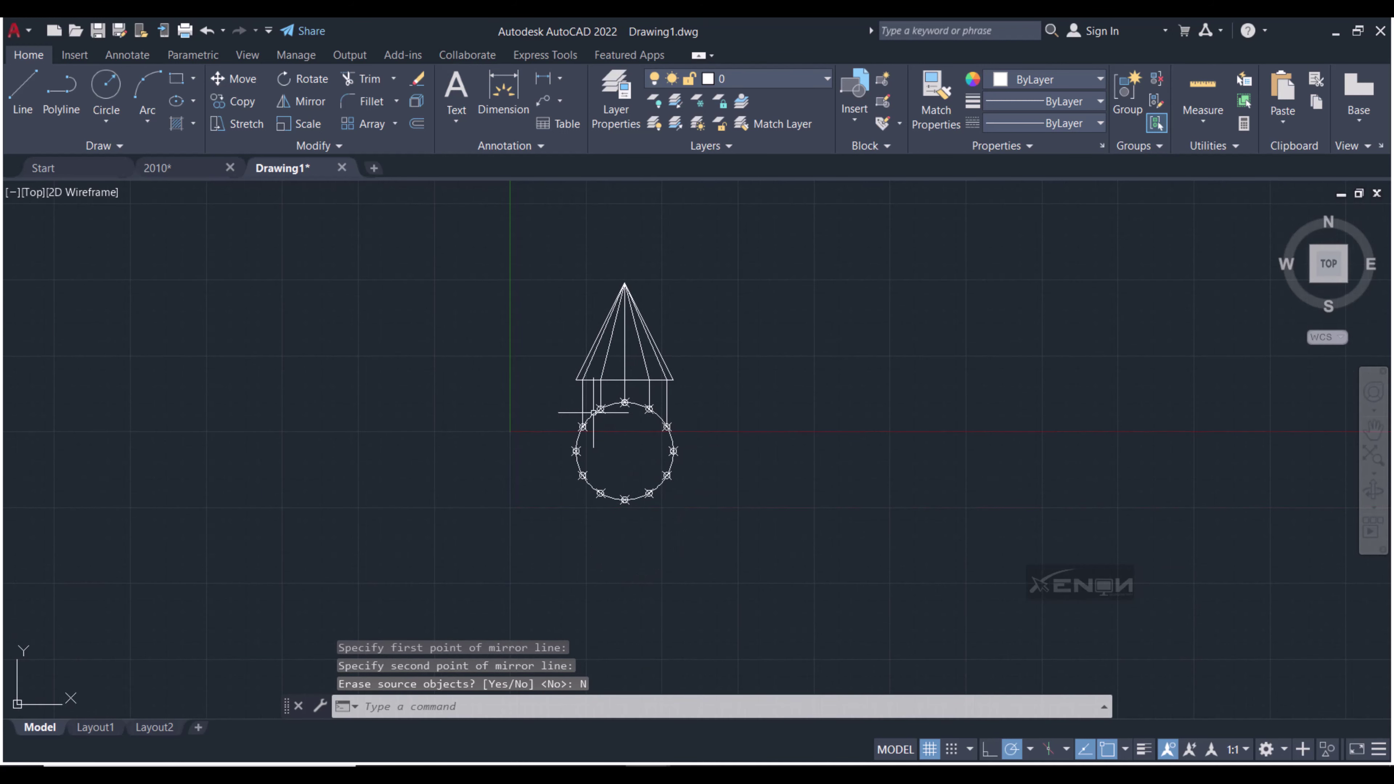
scroll(593, 412, up, 3)
middle_drag(536, 350, 490, 432)
scroll(542, 351, up, 2)
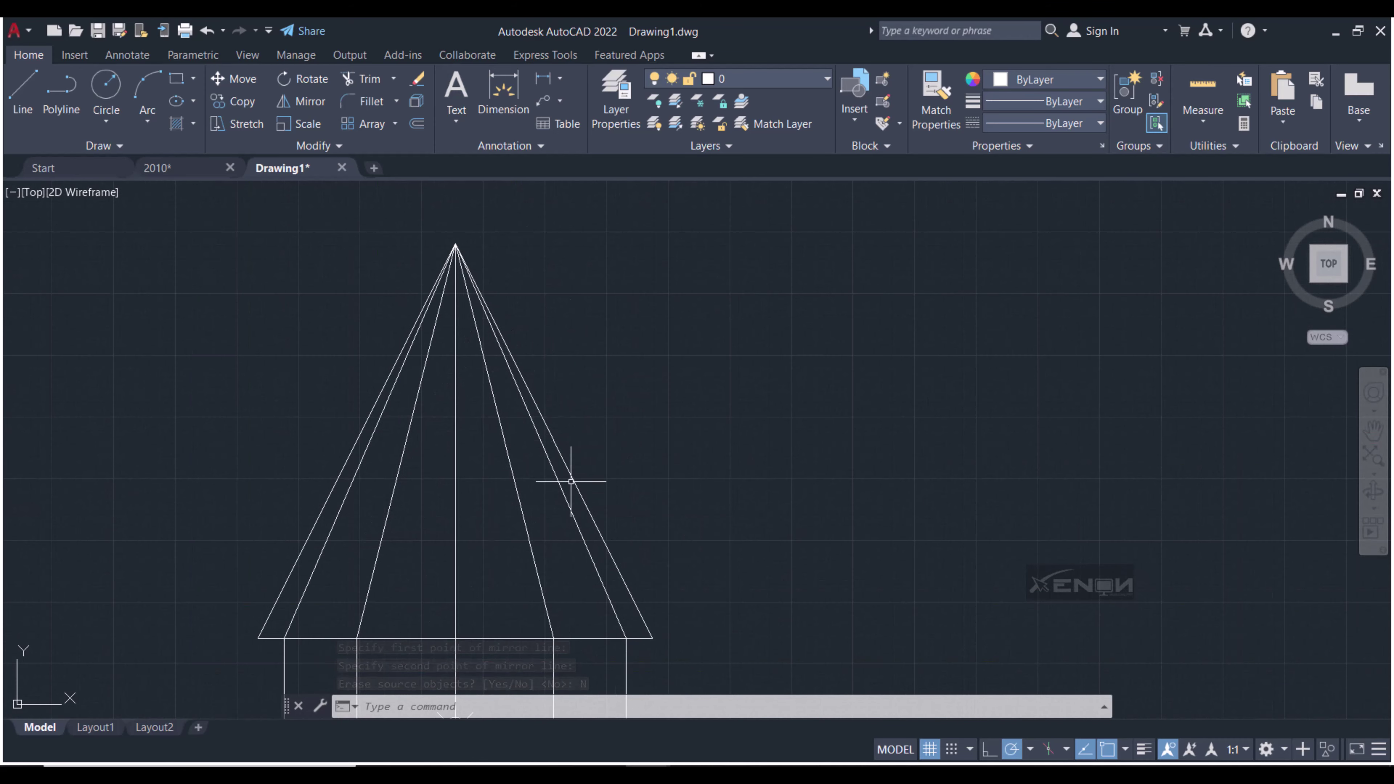
scroll(689, 487, down, 2)
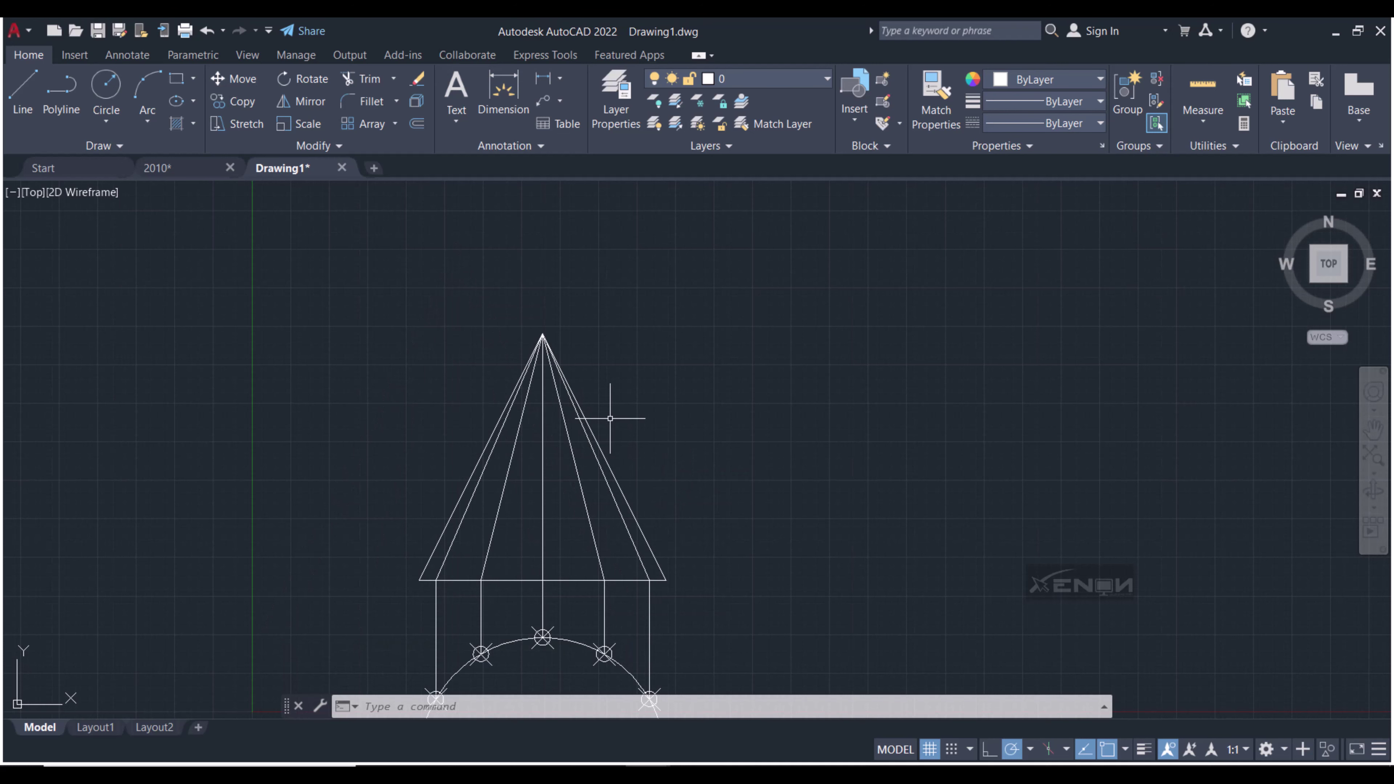
Divide the cone's right slant edge into 12 equal parts
click(122, 146)
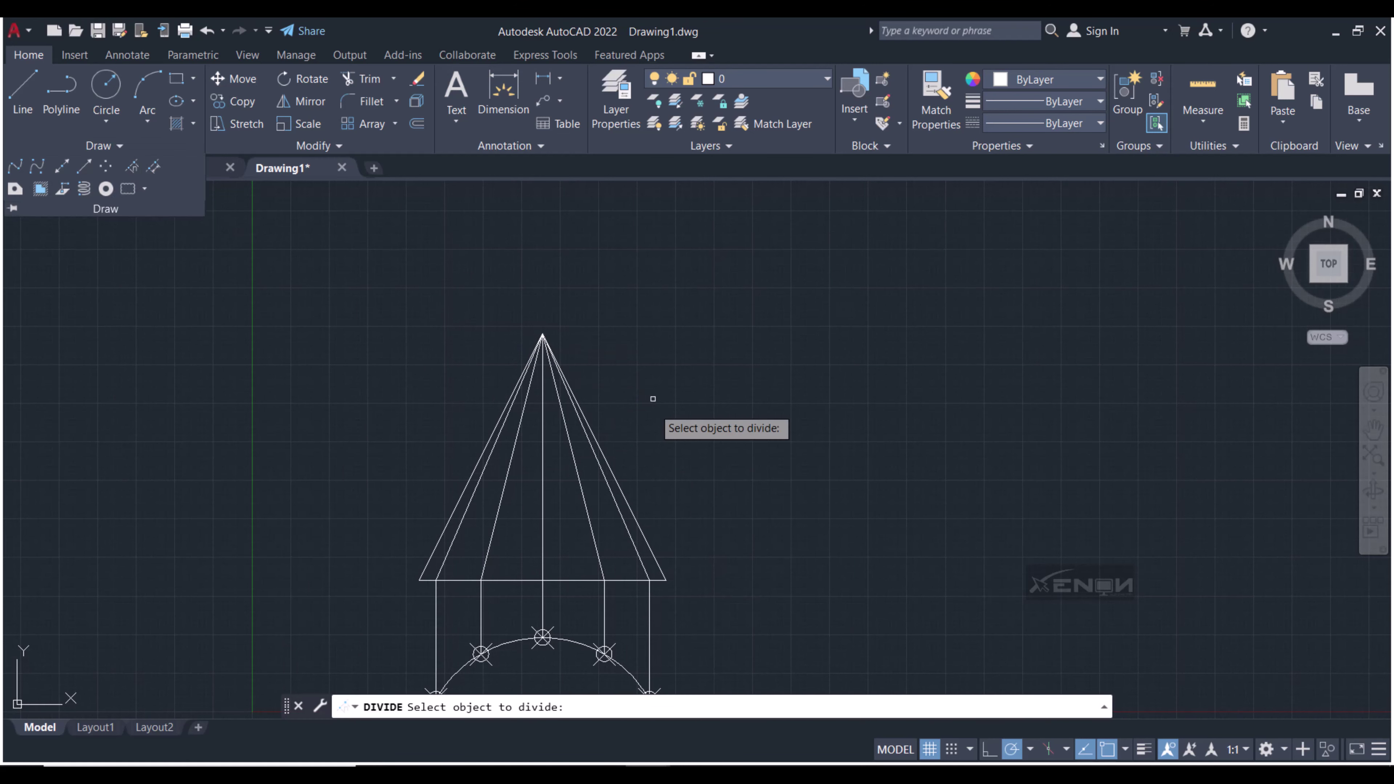
click(631, 511)
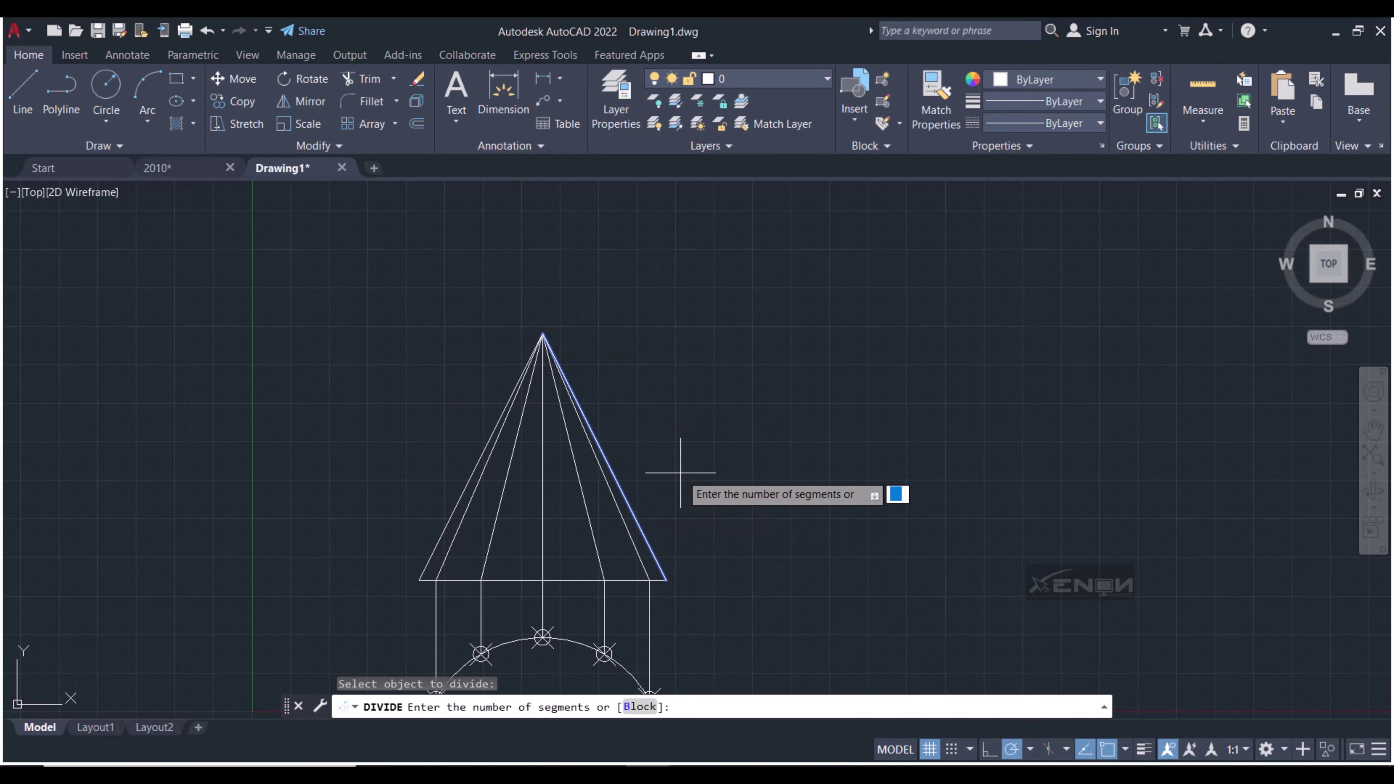
text(12)
key(Return)
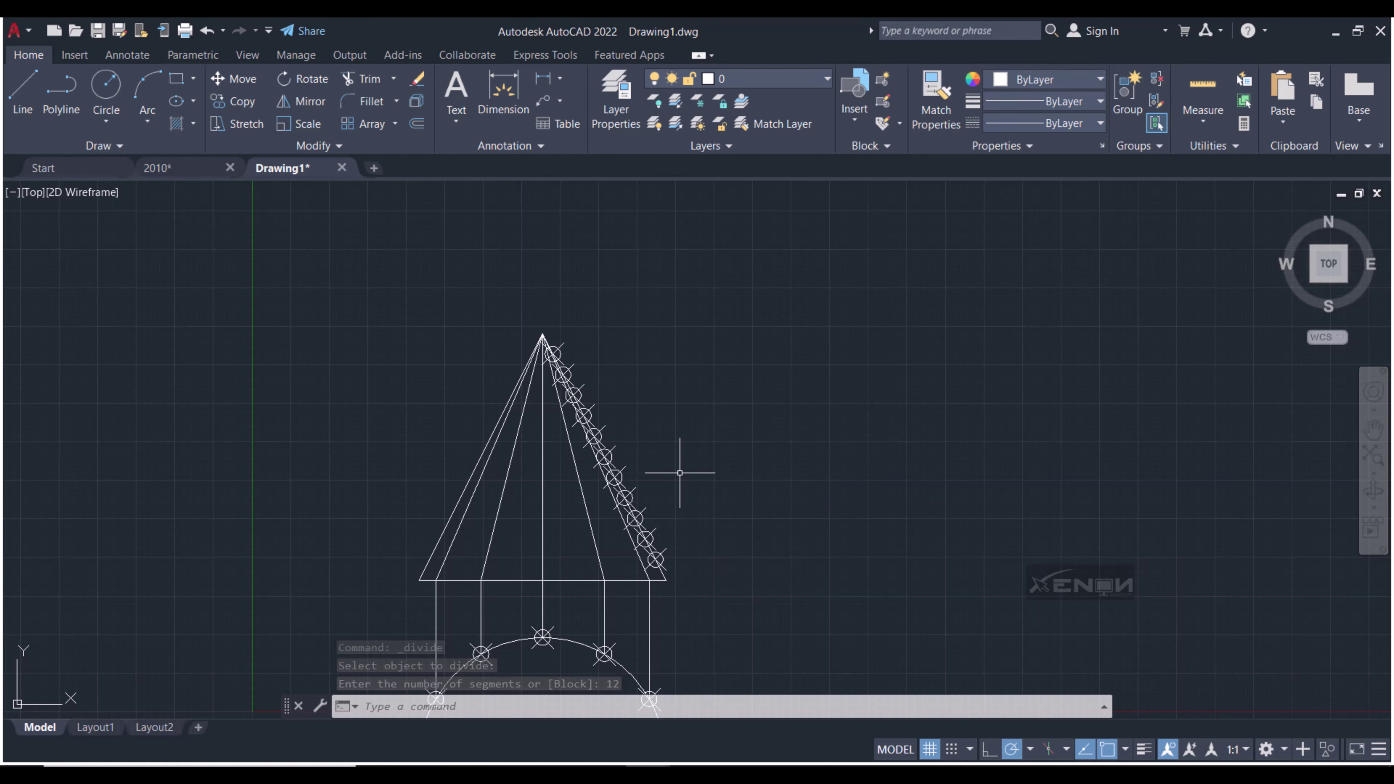
Shrink the point markers to size 2 in the Point Style settings
text(ddptype)
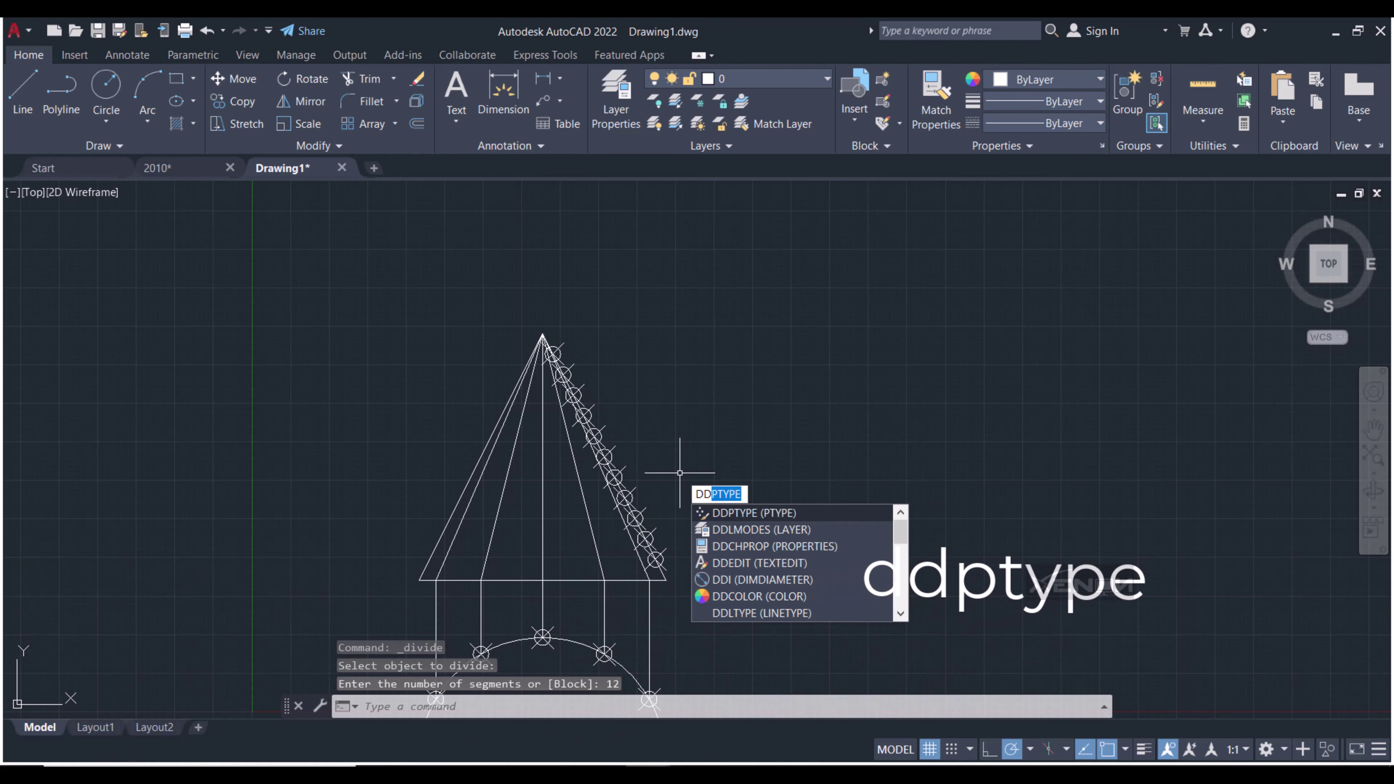
key(Return)
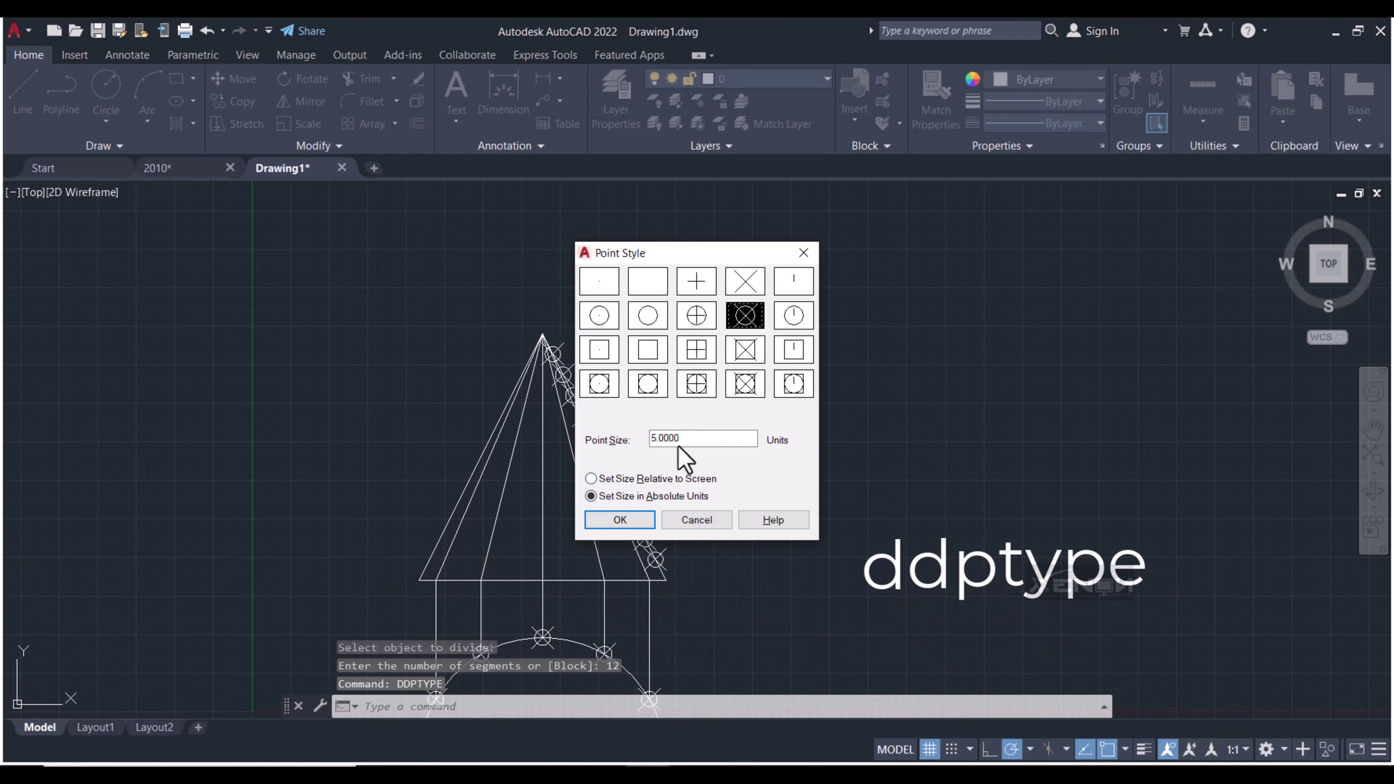
drag(685, 443, 622, 444)
text(2)
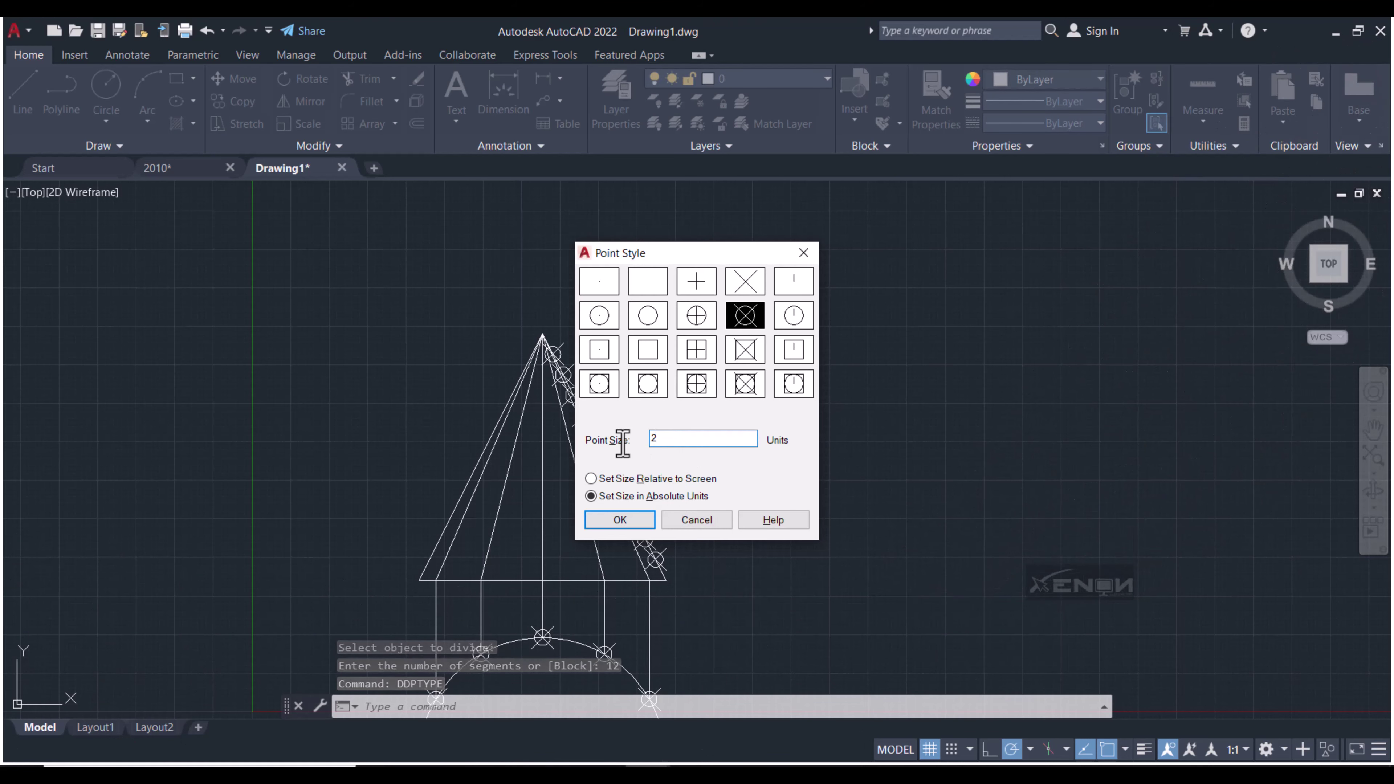
key(Return)
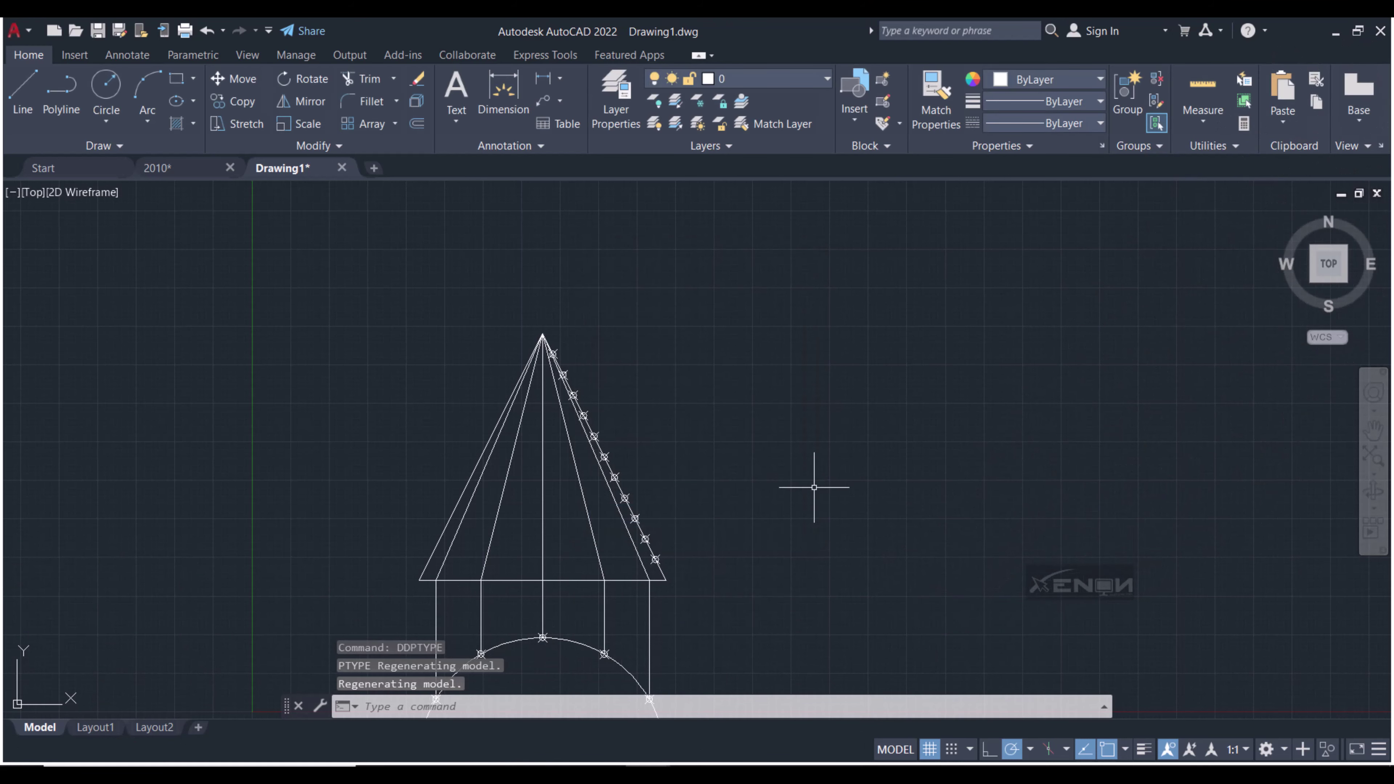
Draw horizontal lines from the right-edge division points across to the cone's left edge
scroll(554, 343, up, 3)
scroll(557, 358, up, 3)
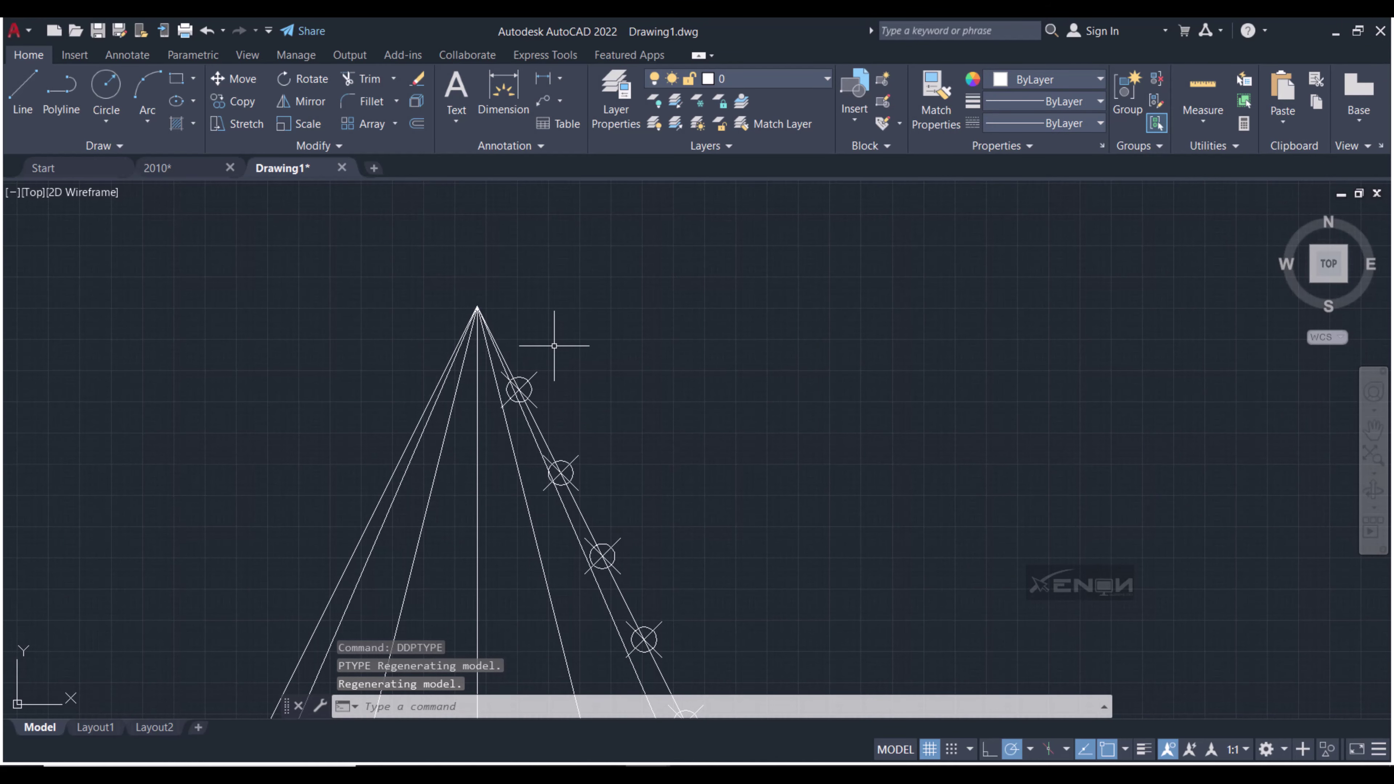
click(23, 95)
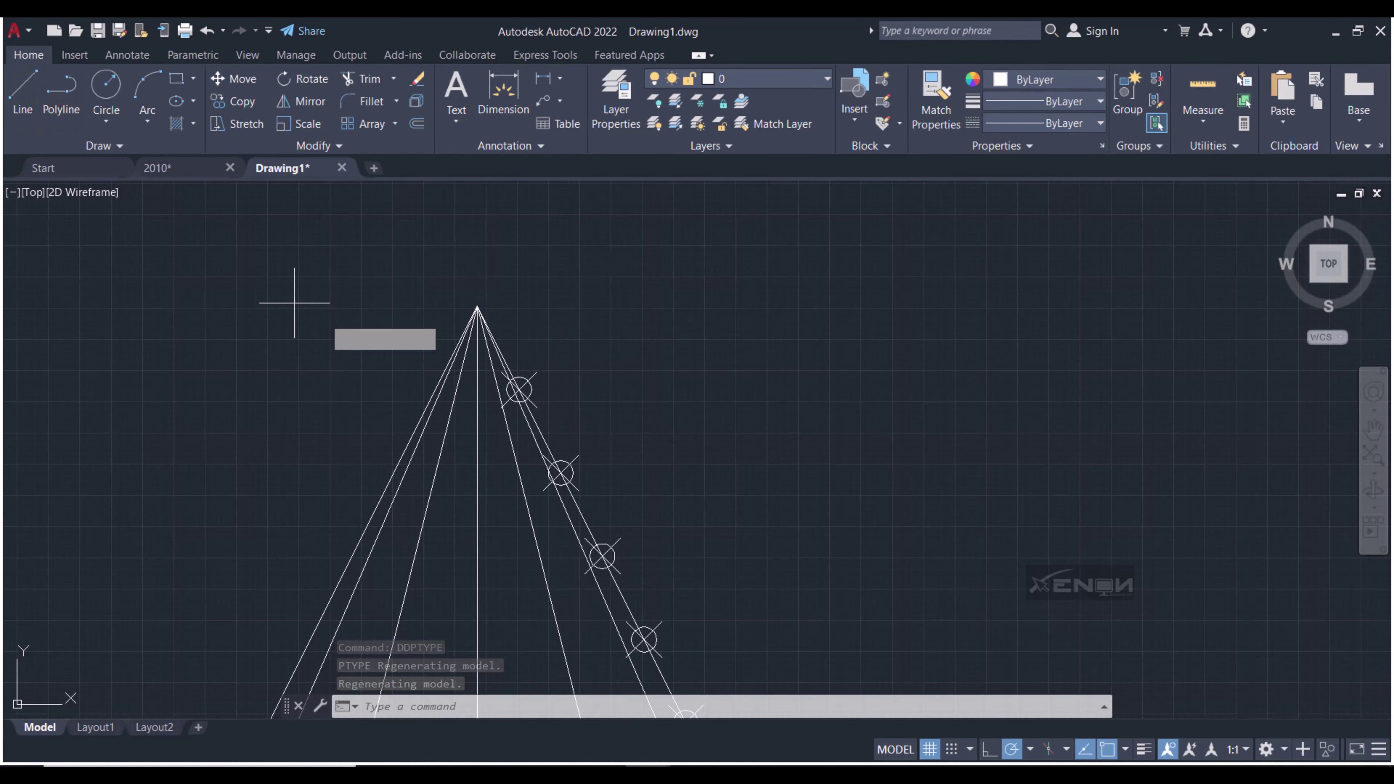
scroll(519, 390, up, 4)
click(516, 390)
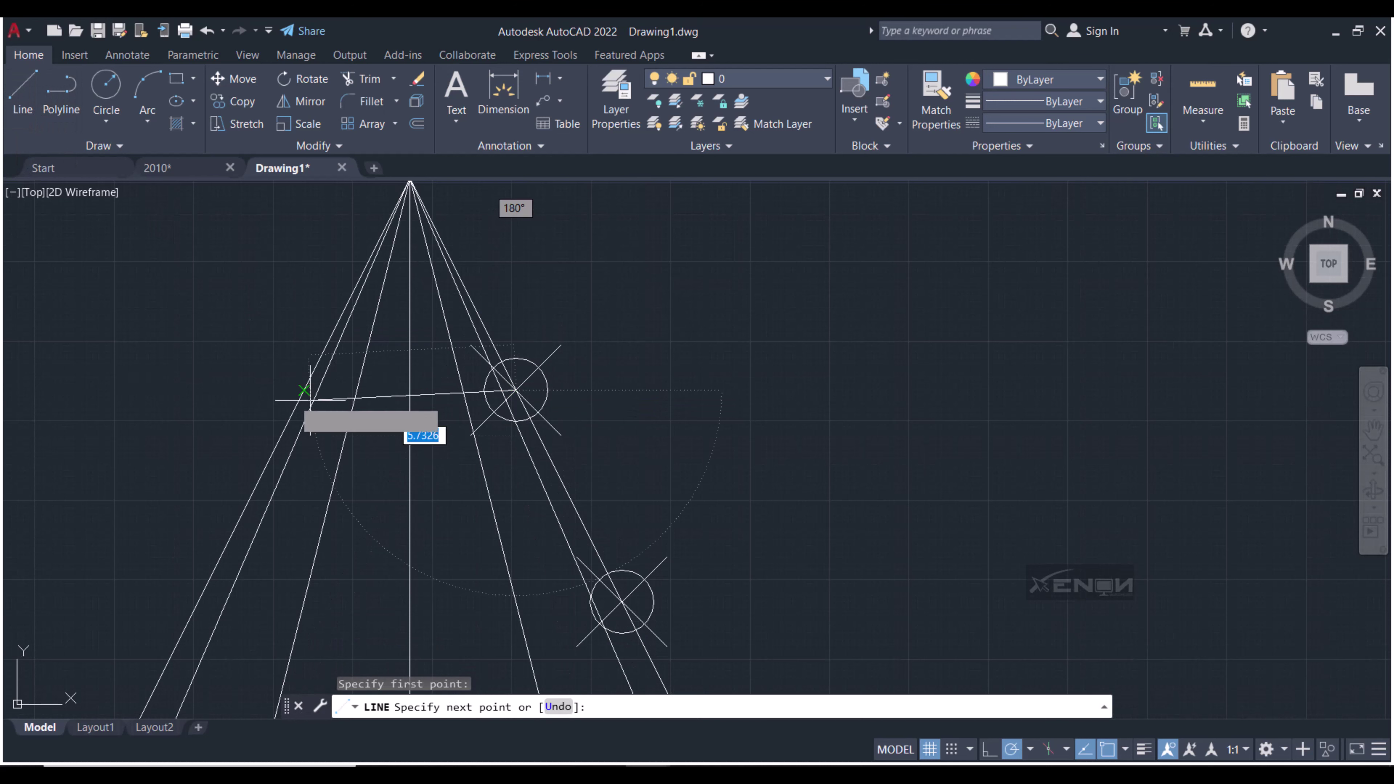
click(303, 390)
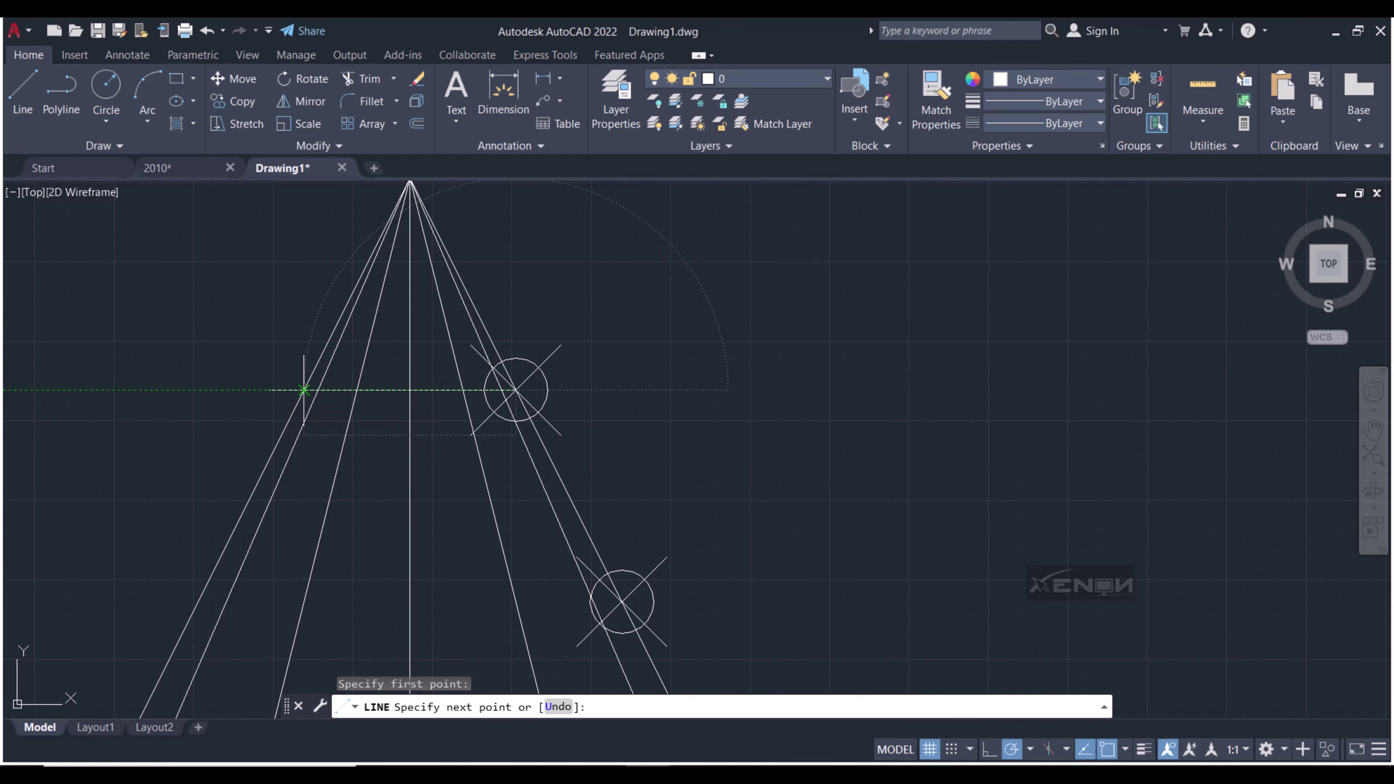
scroll(303, 390, down, 4)
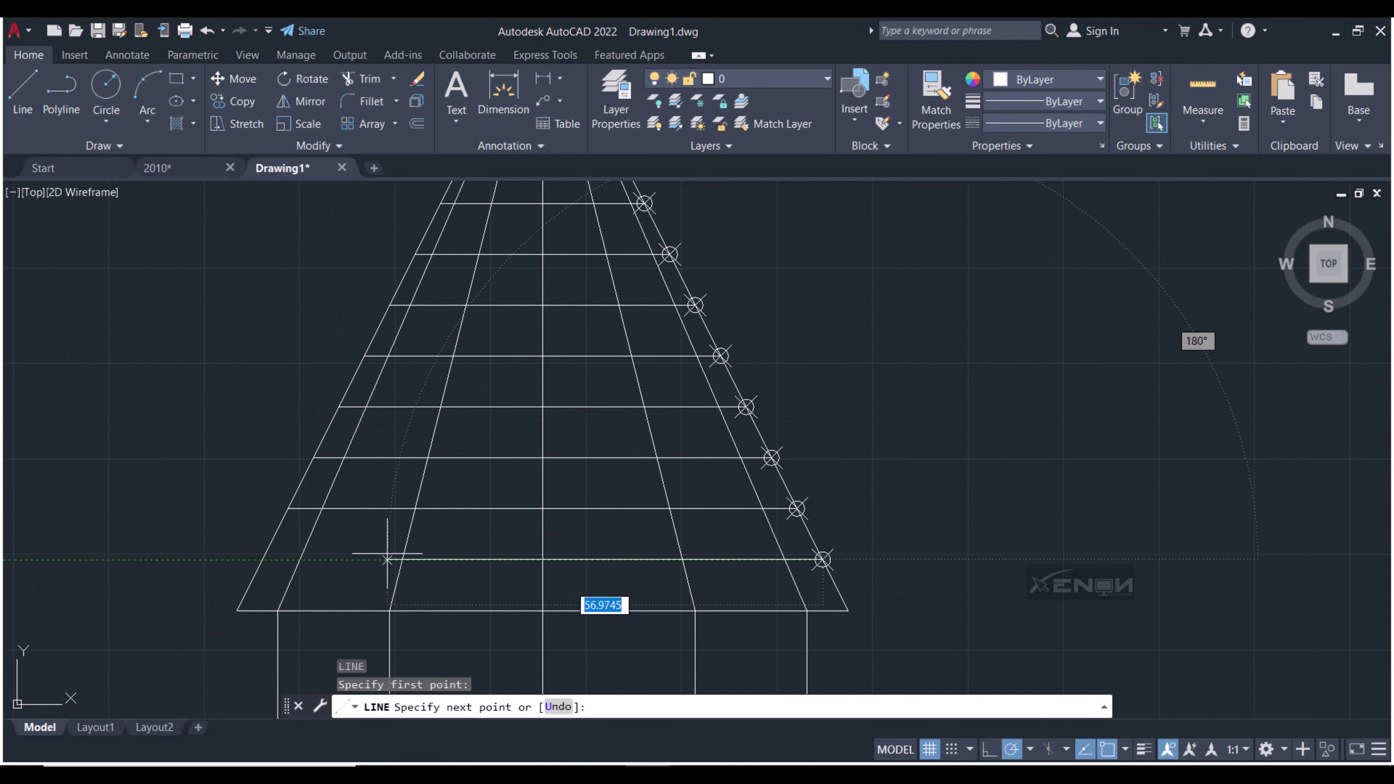
click(262, 560)
key(Return)
scroll(576, 440, down, 2)
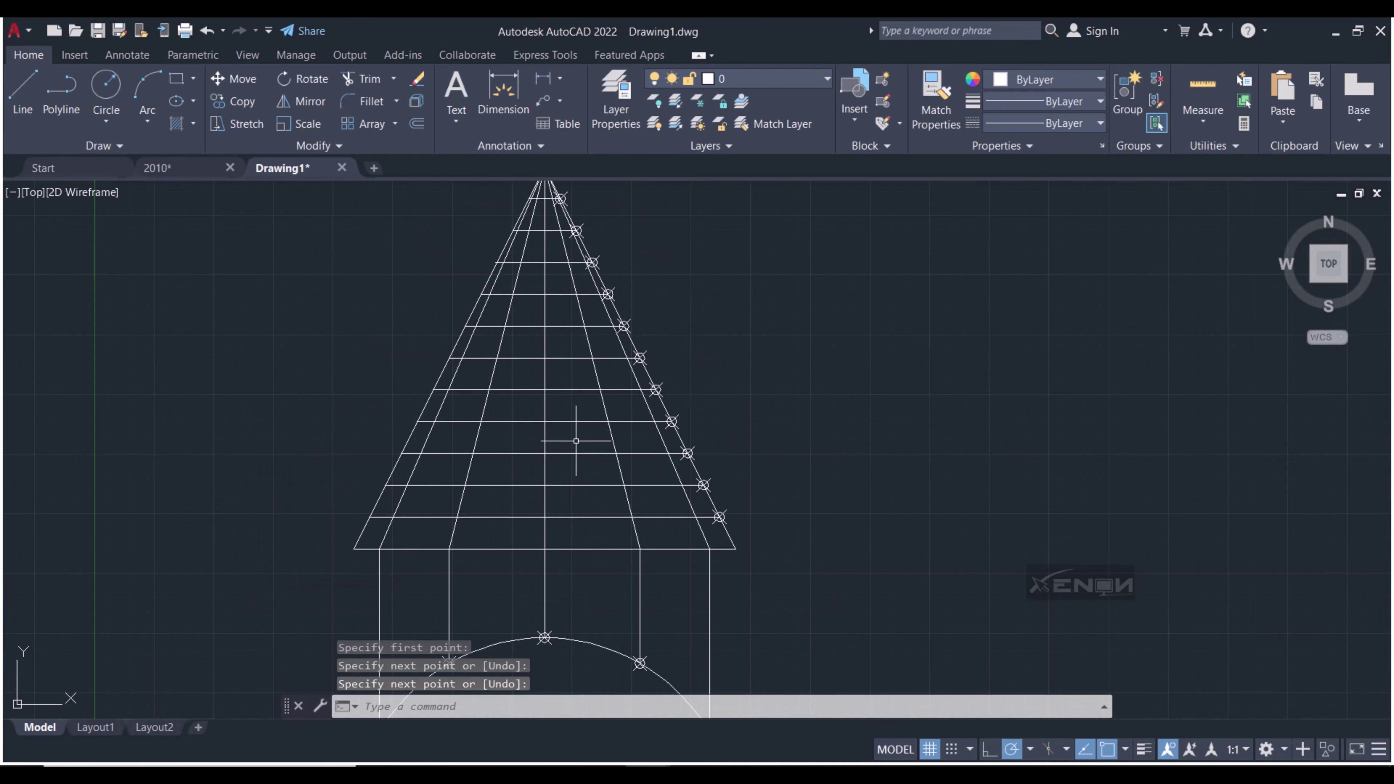
scroll(648, 439, down, 4)
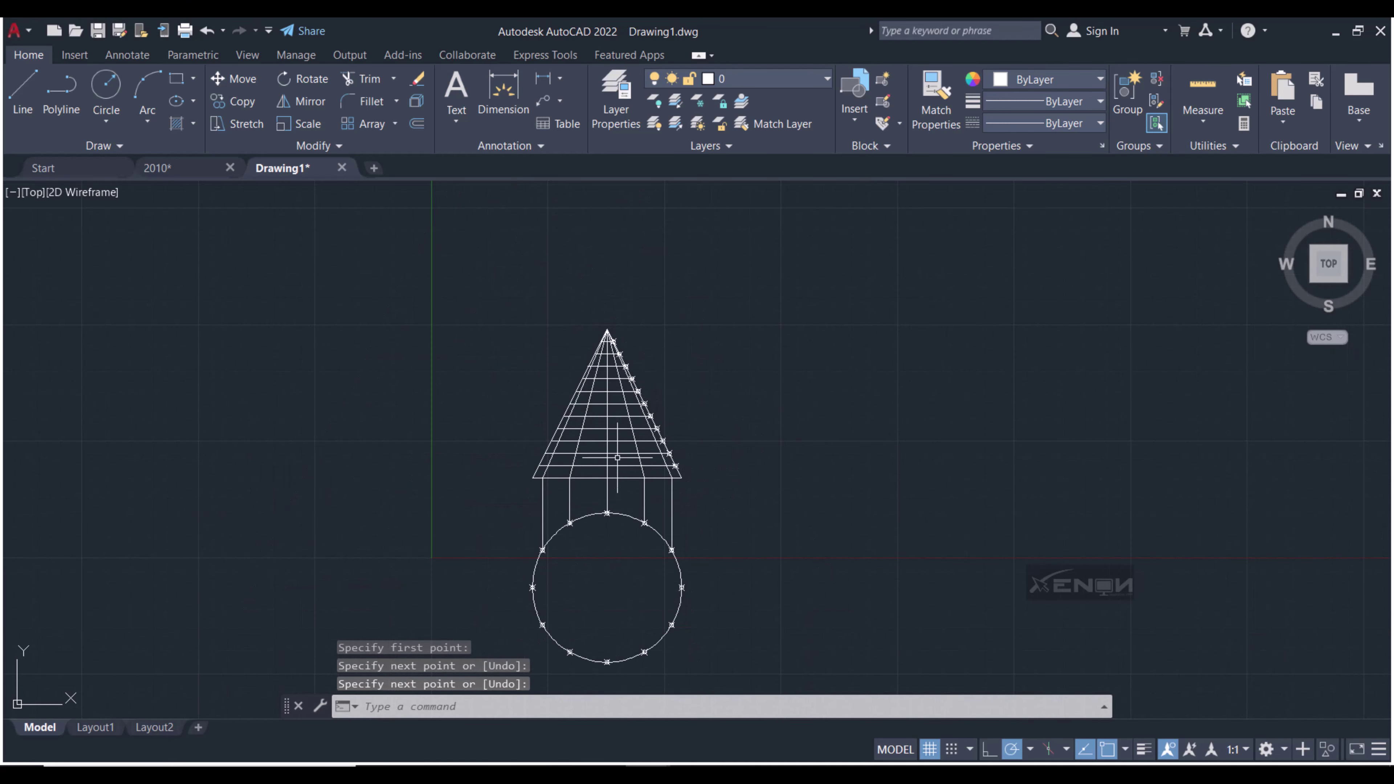
scroll(626, 456, up, 4)
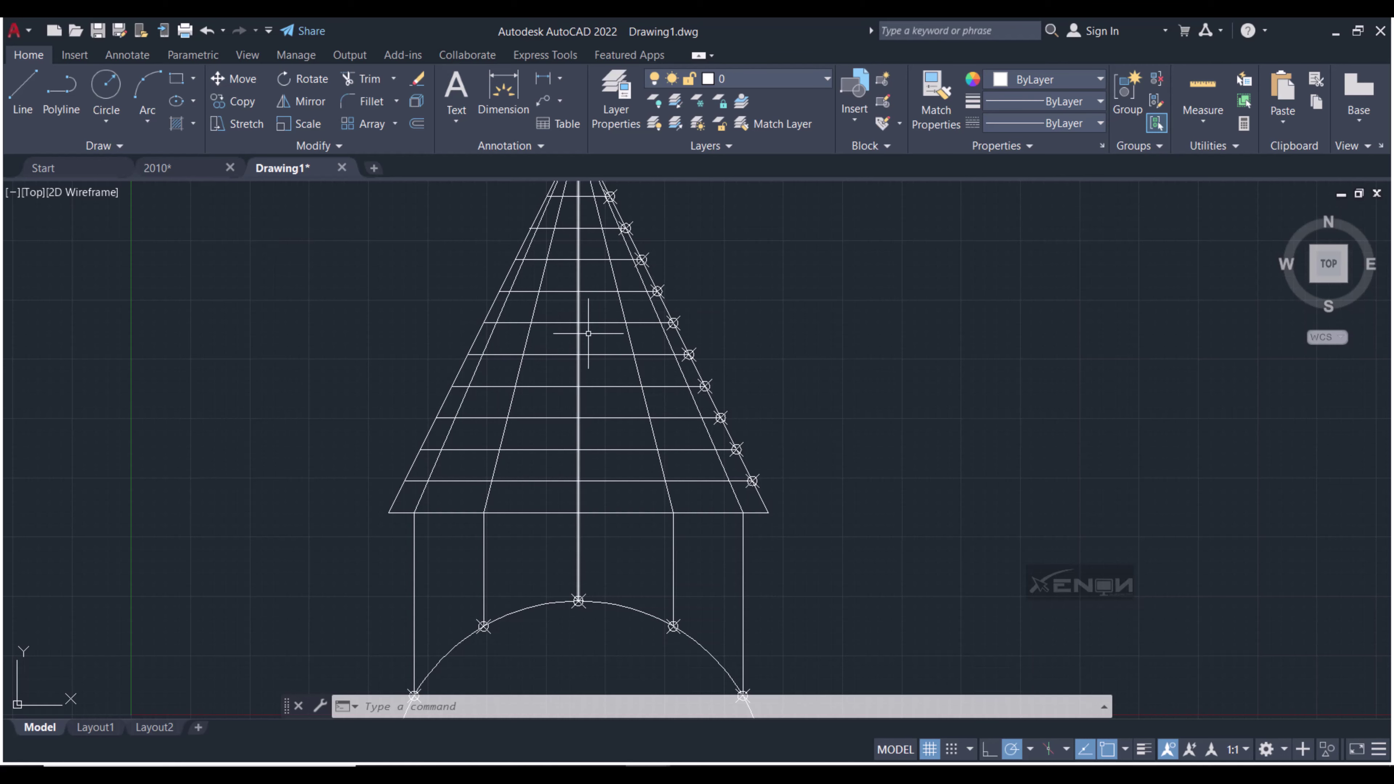
middle_drag(571, 321, 564, 372)
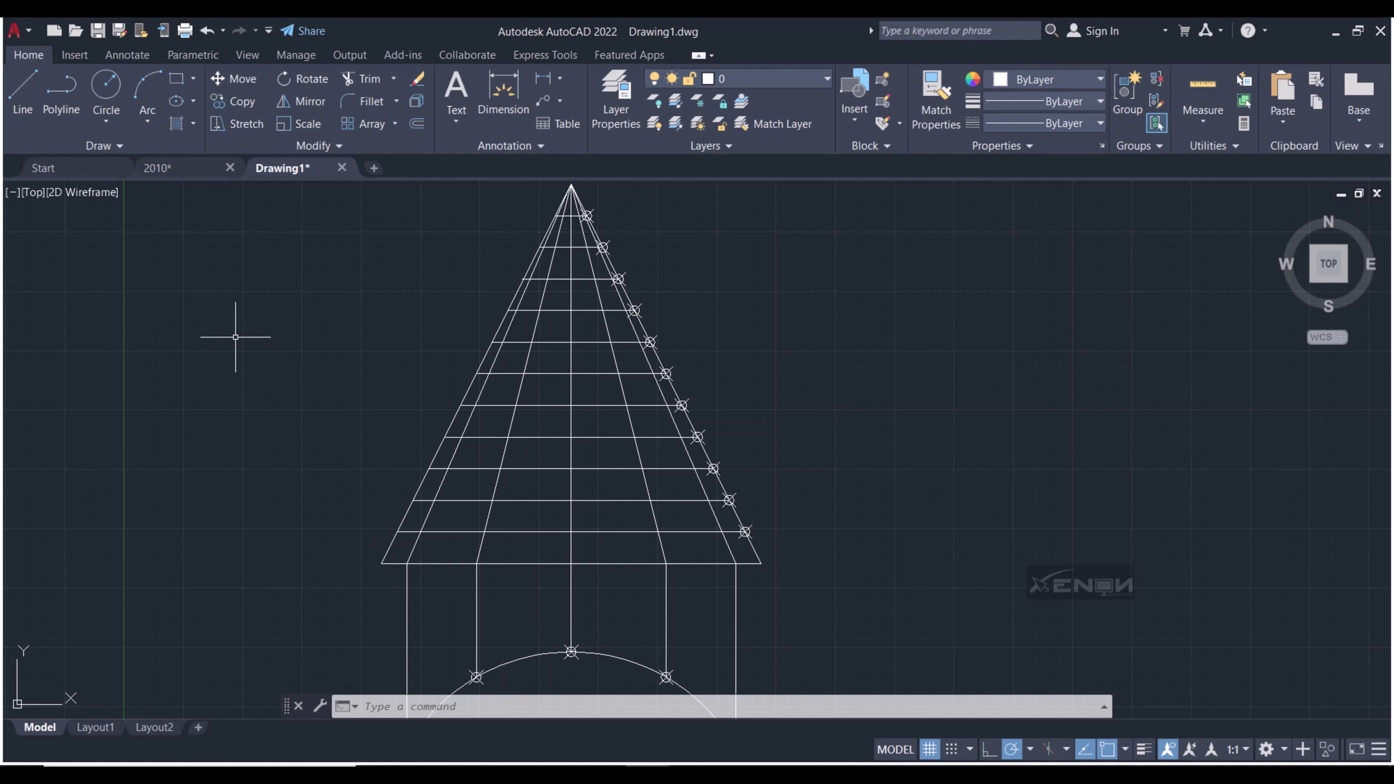
Start a spline at the cone's lower-left corner through the lower line intersections
click(113, 146)
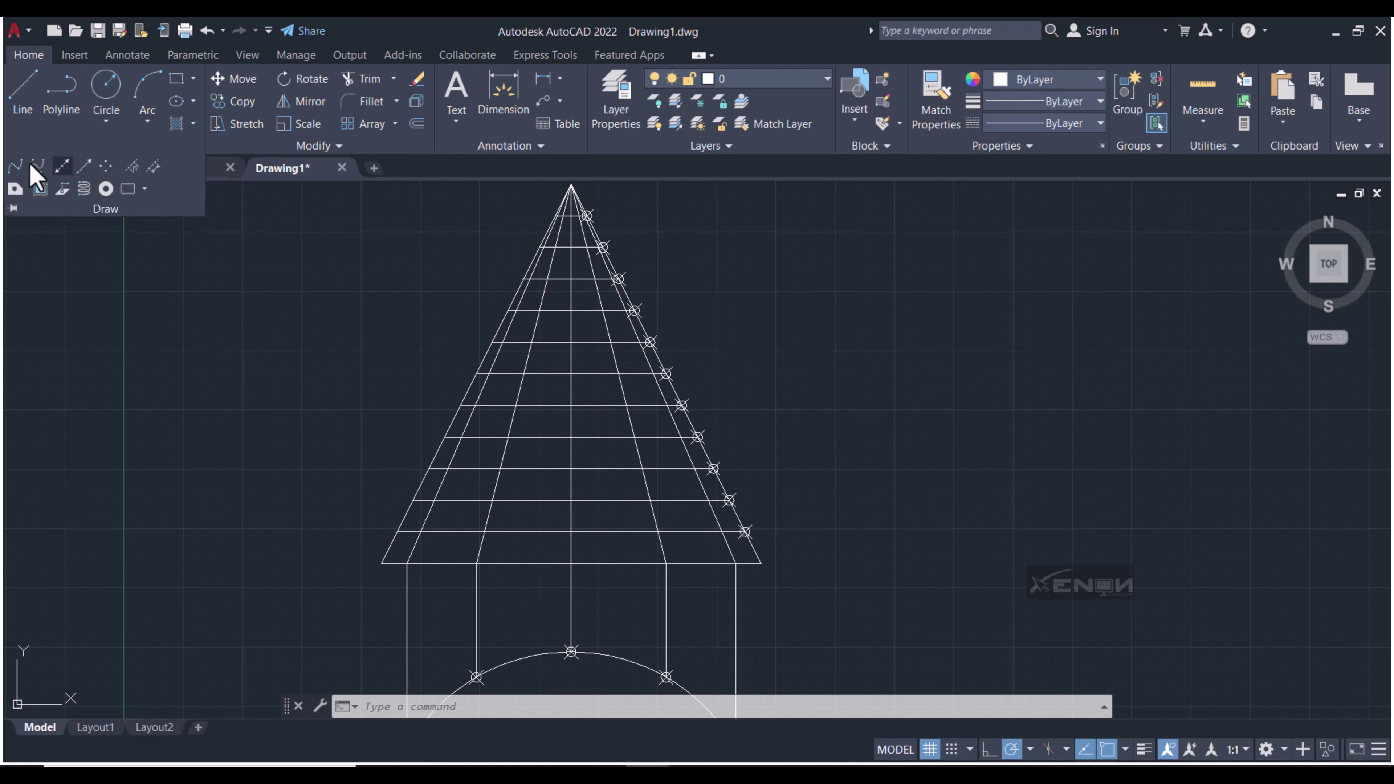
text(spl)
key(Return)
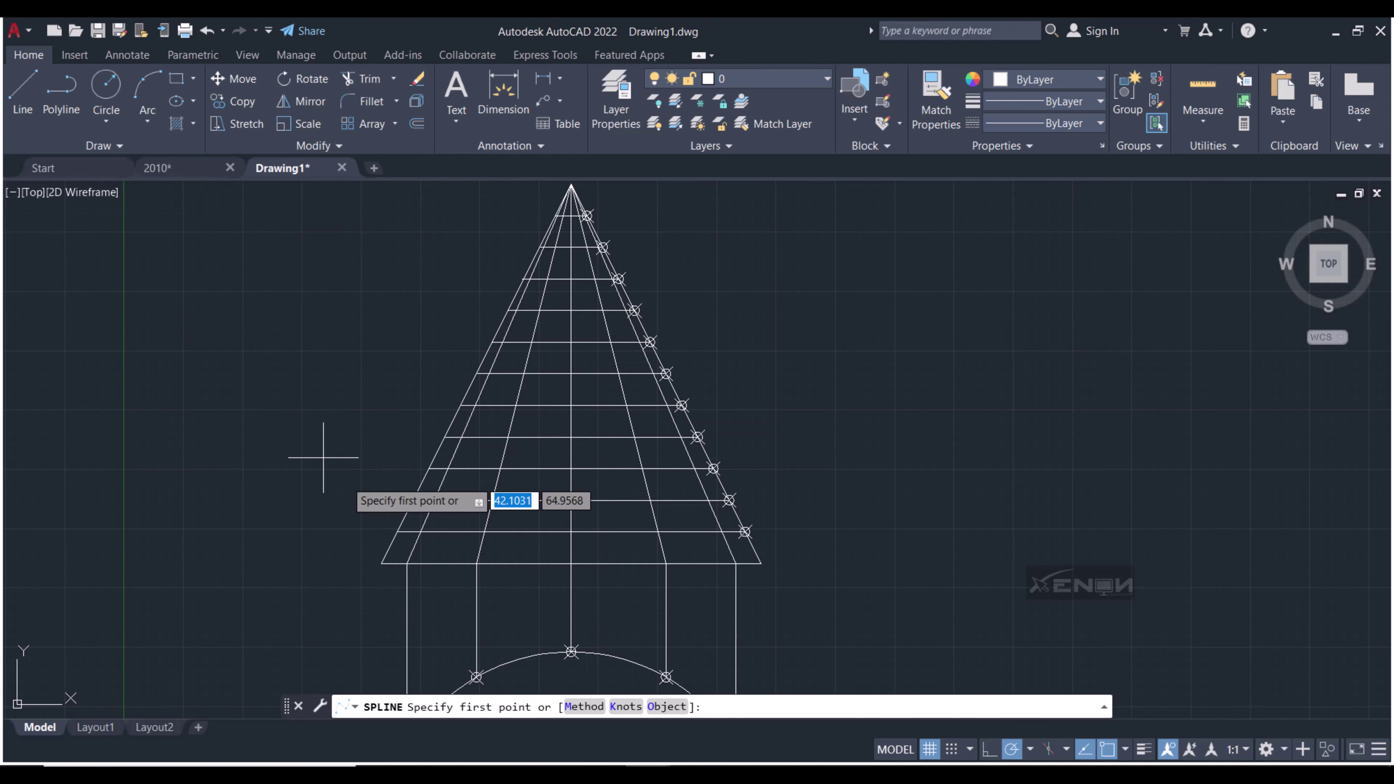
scroll(336, 486, up, 2)
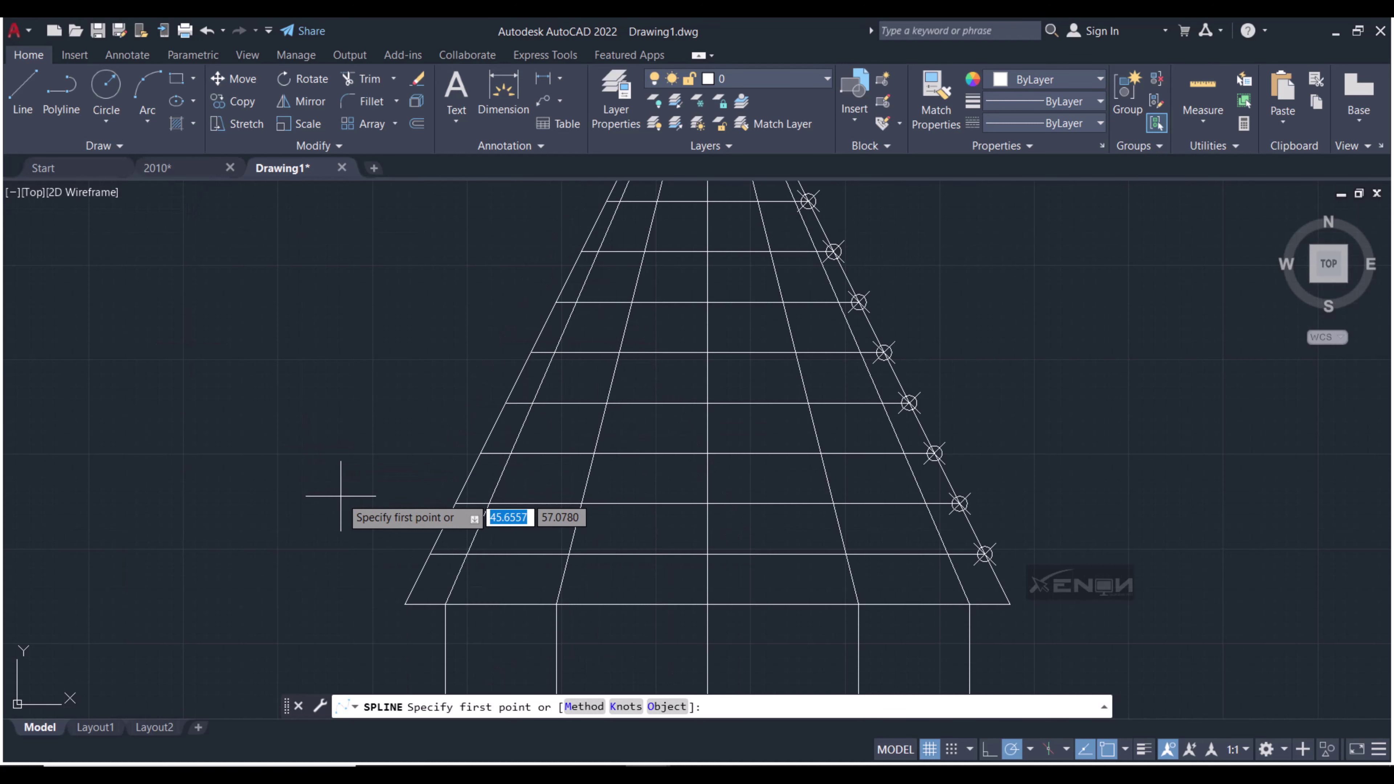
click(406, 603)
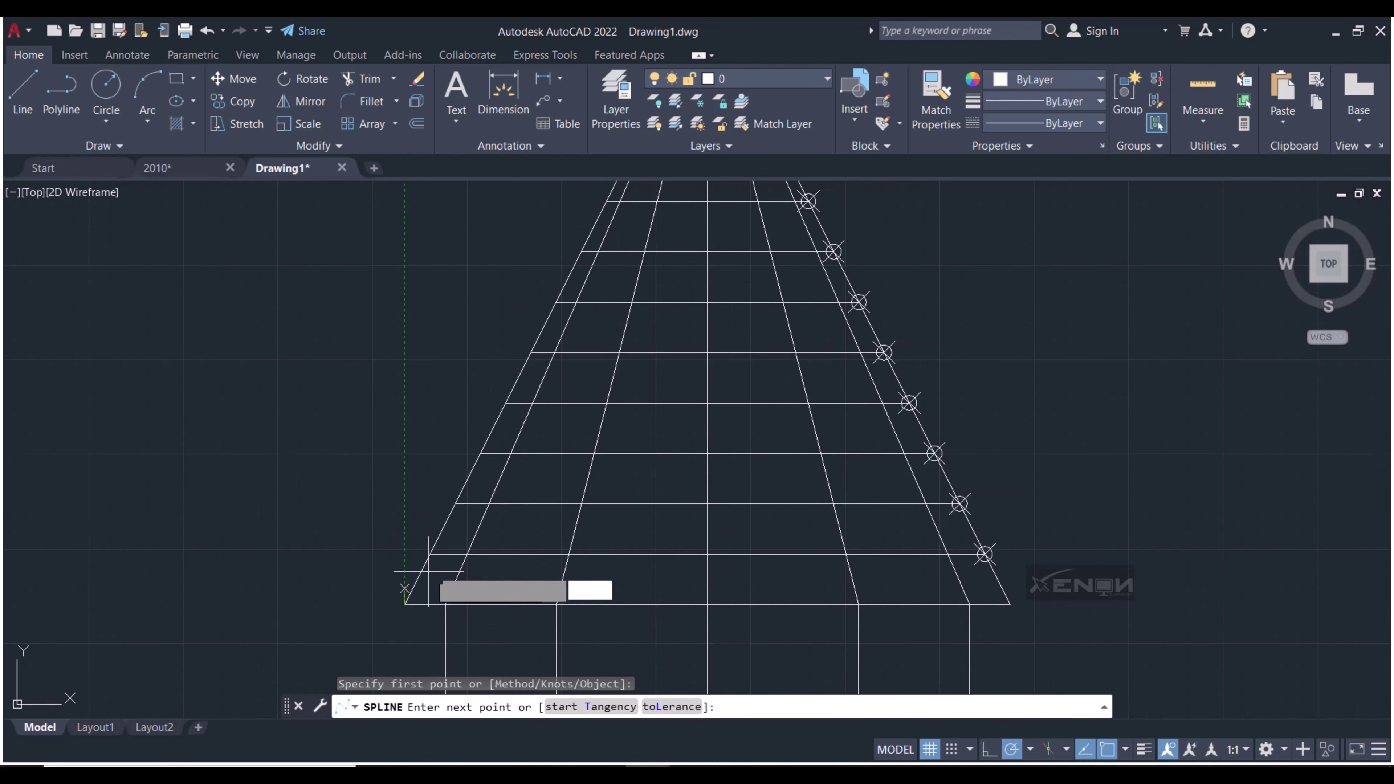
click(467, 555)
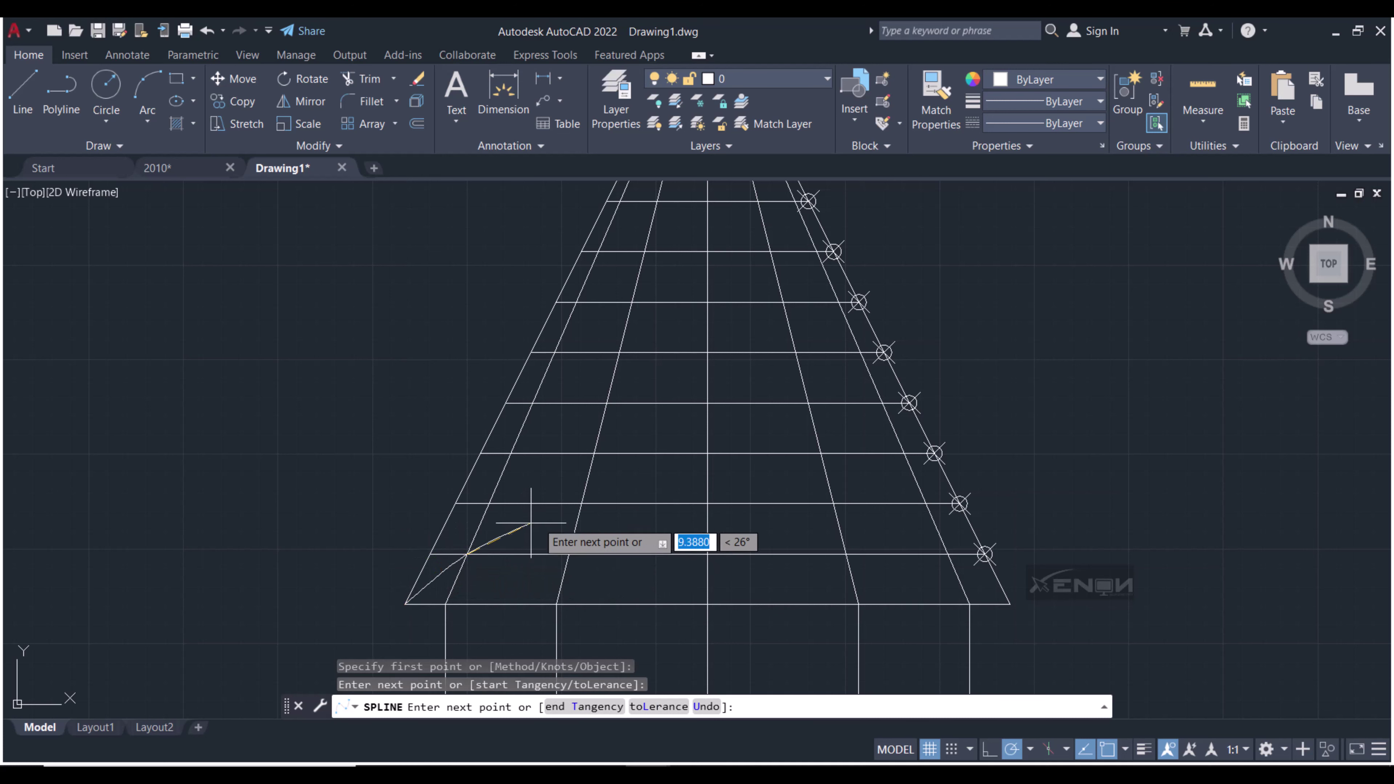
click(582, 504)
click(708, 453)
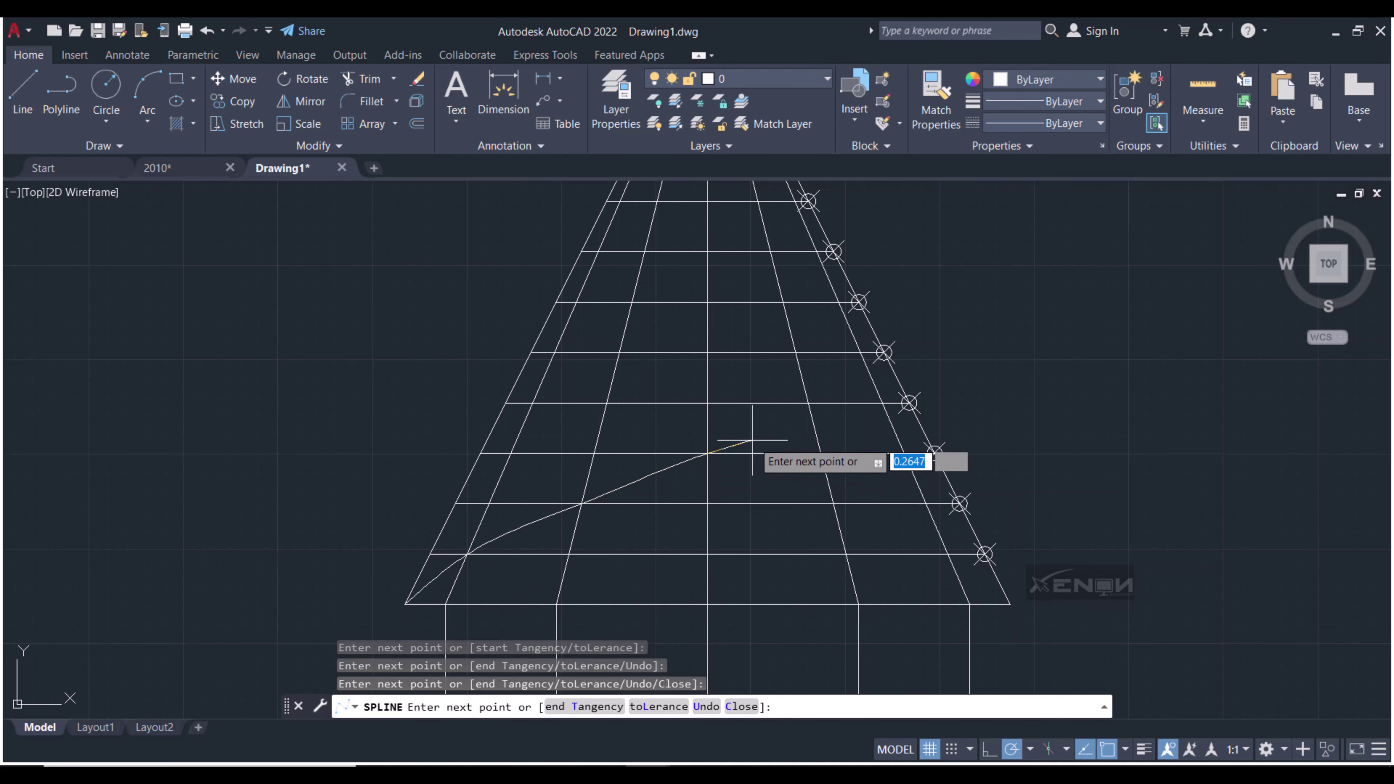
click(808, 402)
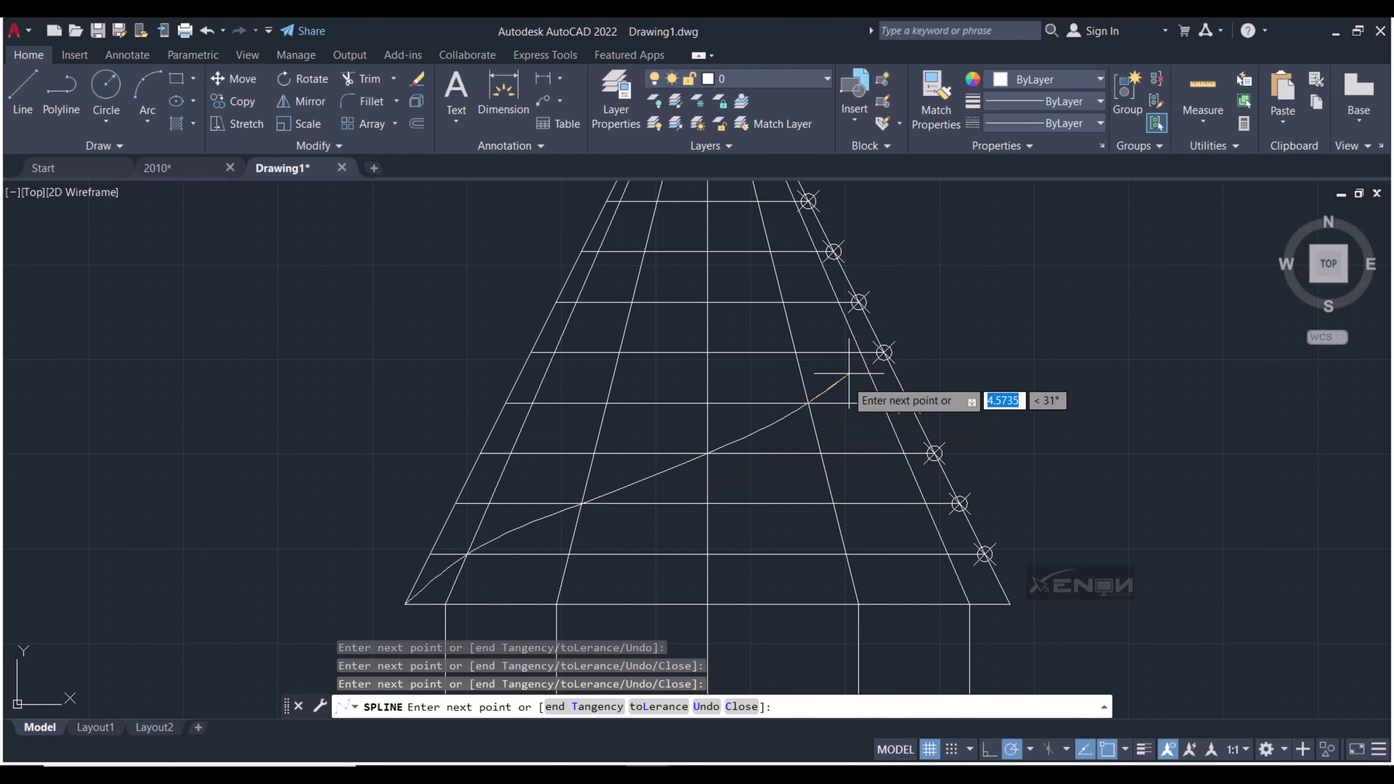
scroll(852, 373, up, 4)
click(872, 320)
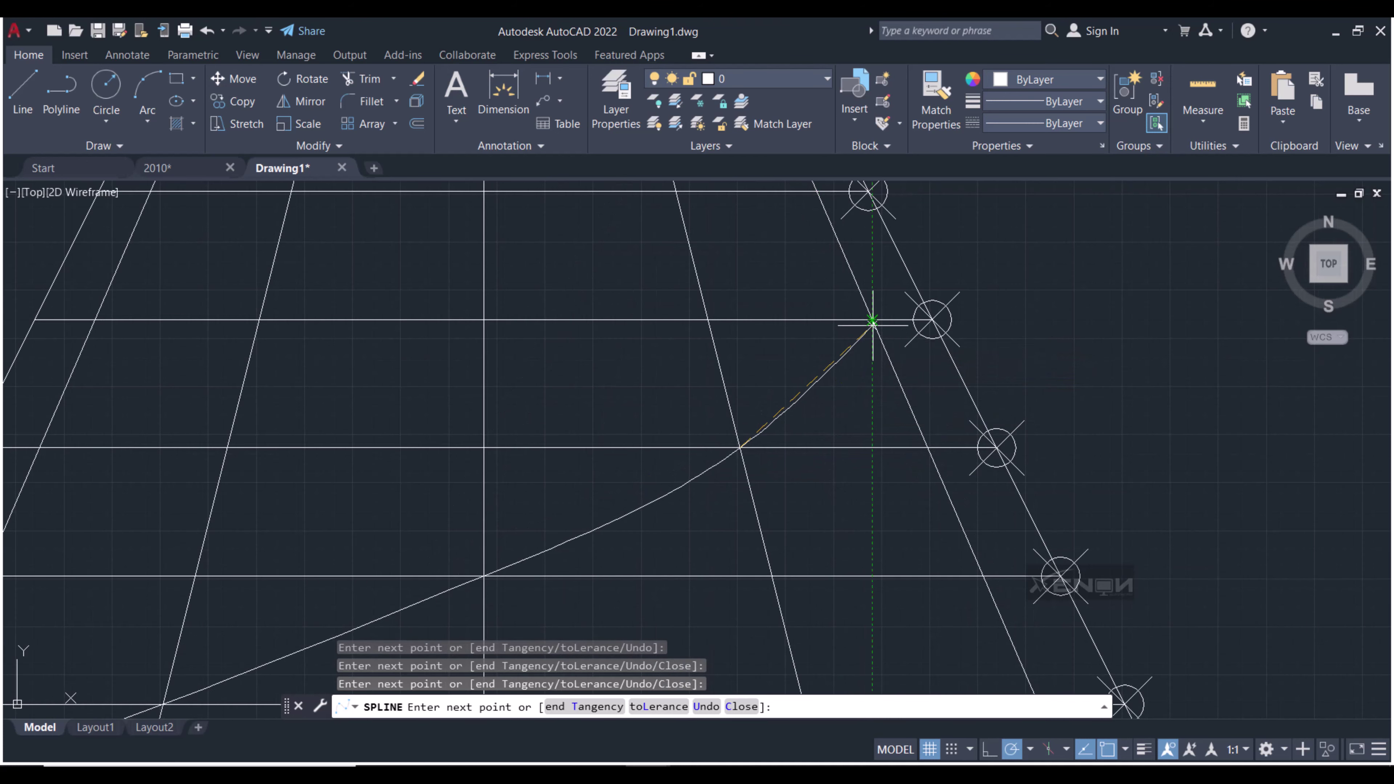
Continue the spline through the next intersections further up the cone
middle_drag(873, 307, 862, 440)
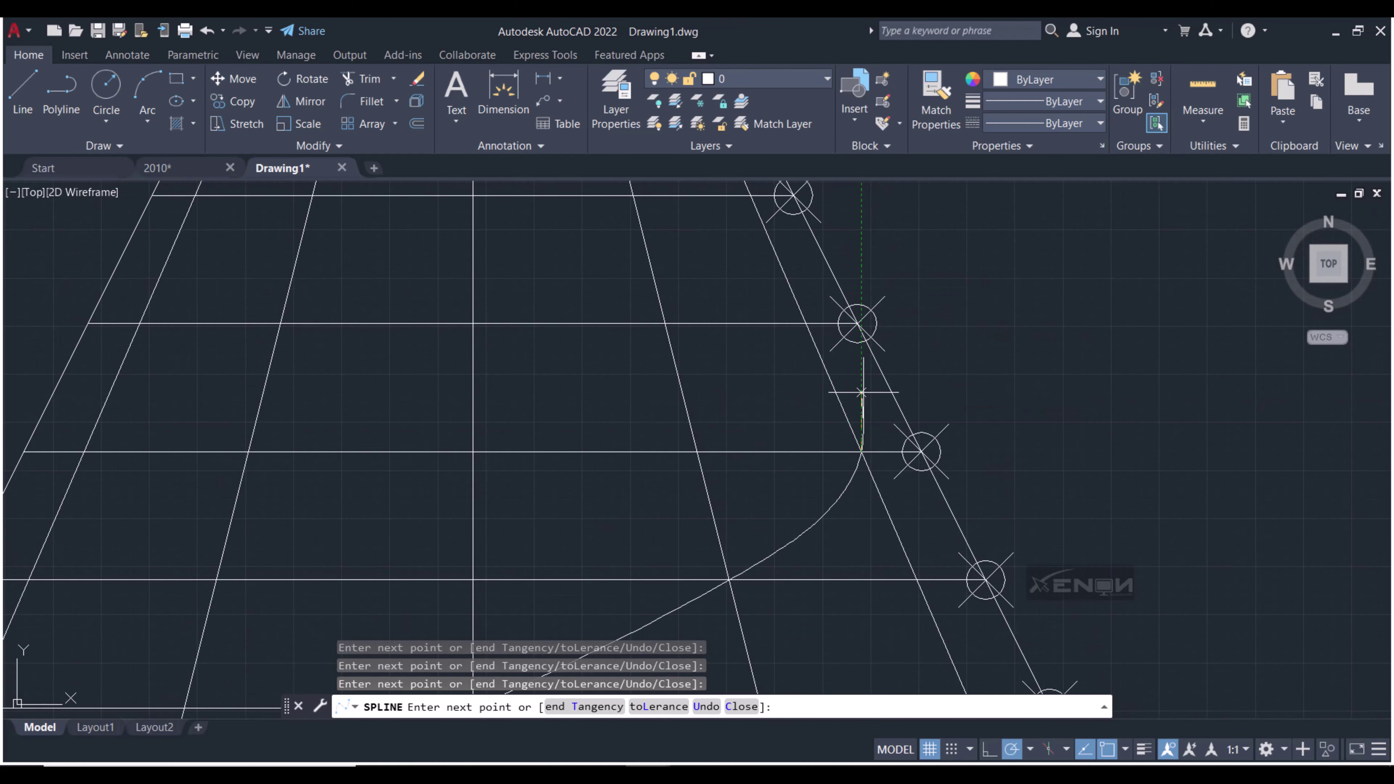
click(862, 332)
scroll(862, 332, up, 3)
middle_drag(663, 277, 734, 430)
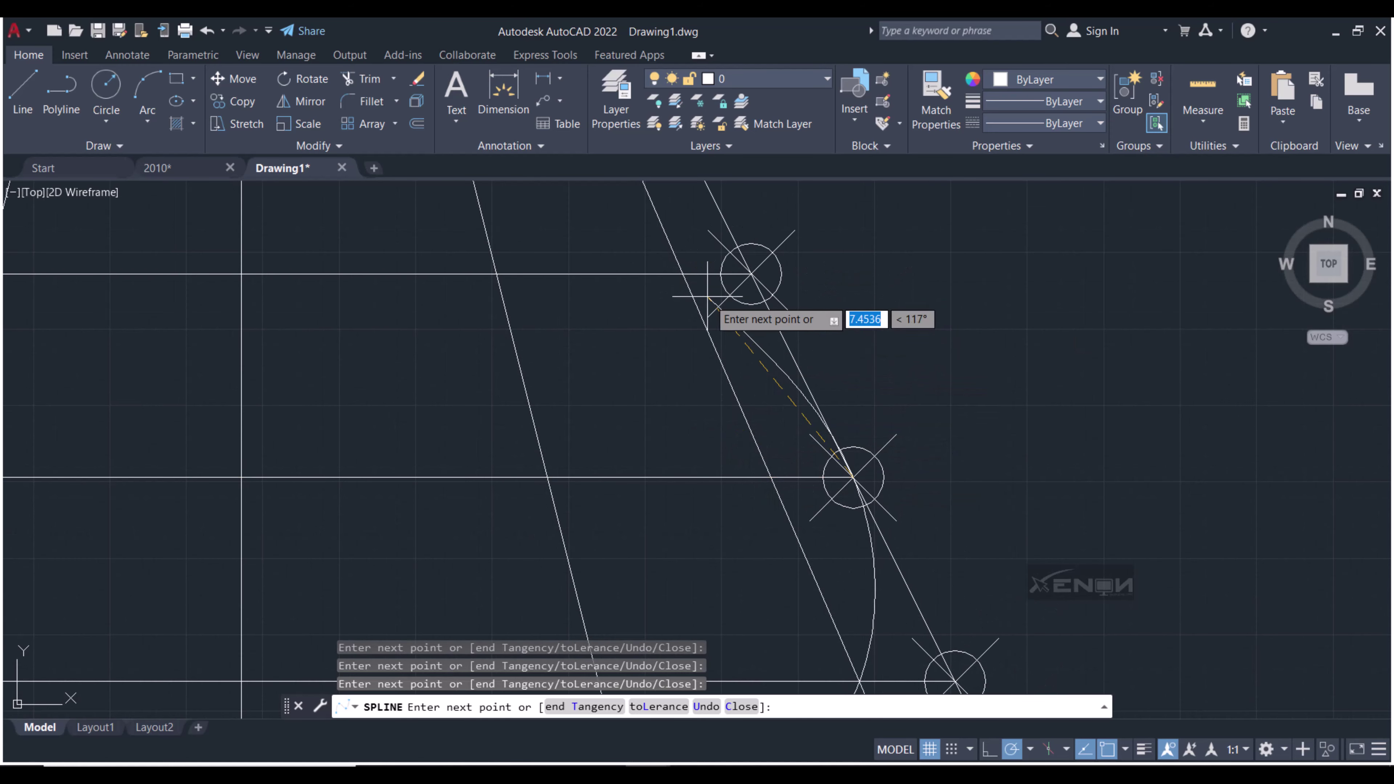
click(686, 278)
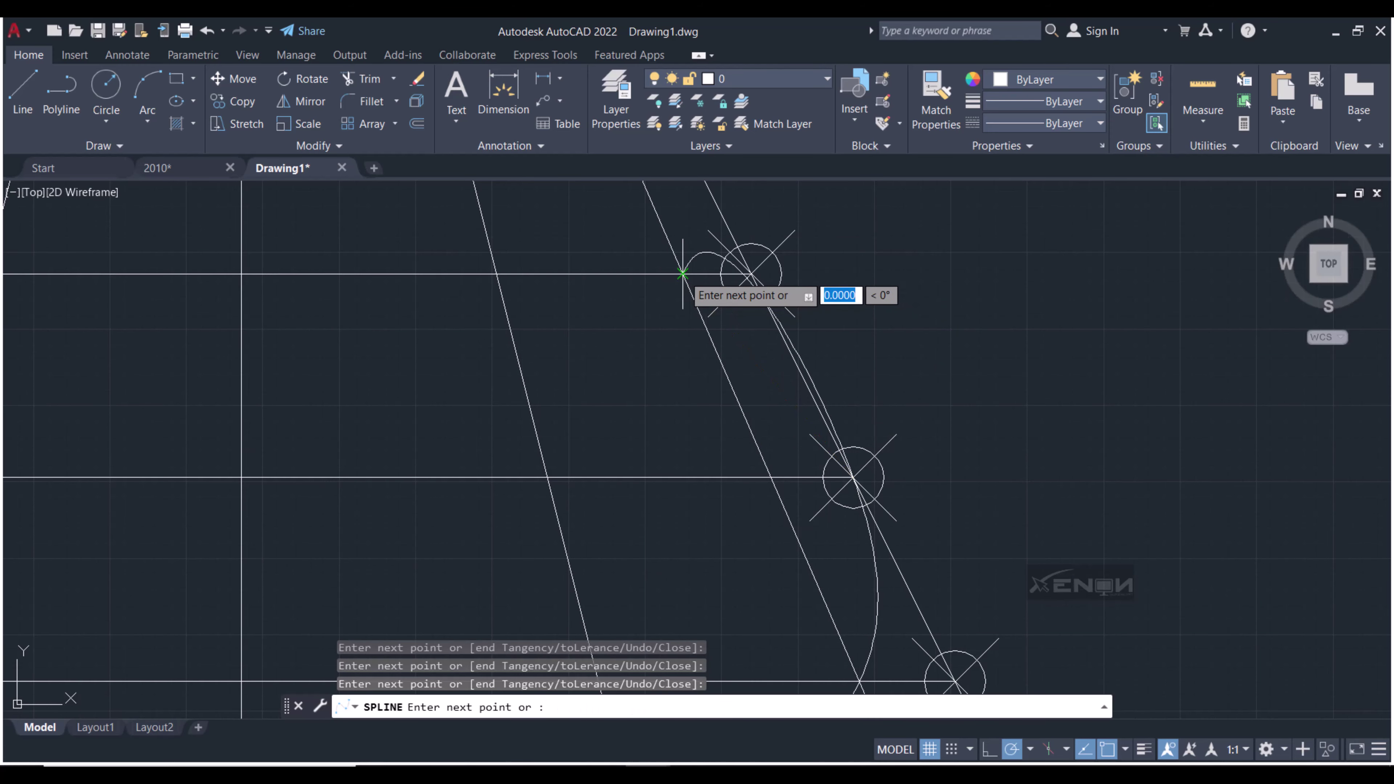
scroll(666, 485, down, 2)
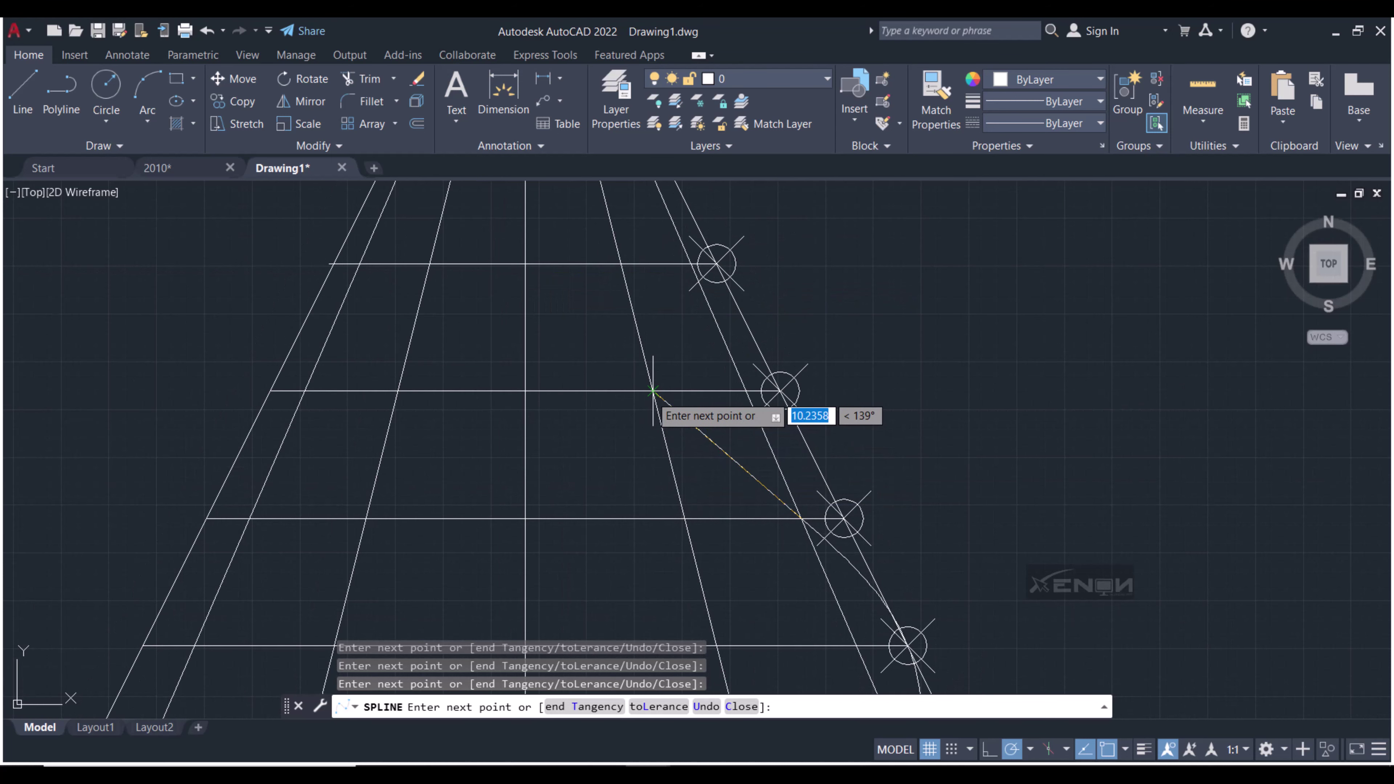
click(652, 390)
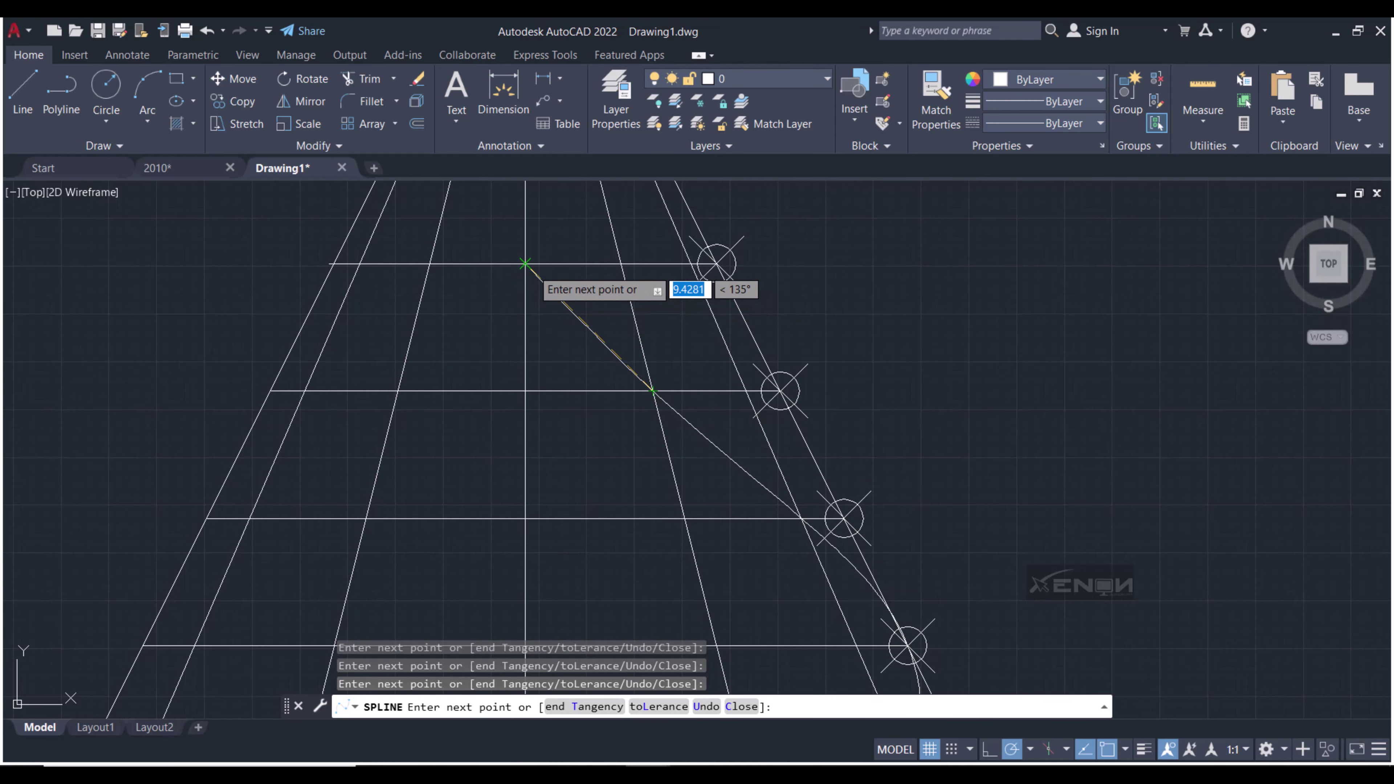
middle_drag(491, 257, 572, 465)
click(606, 471)
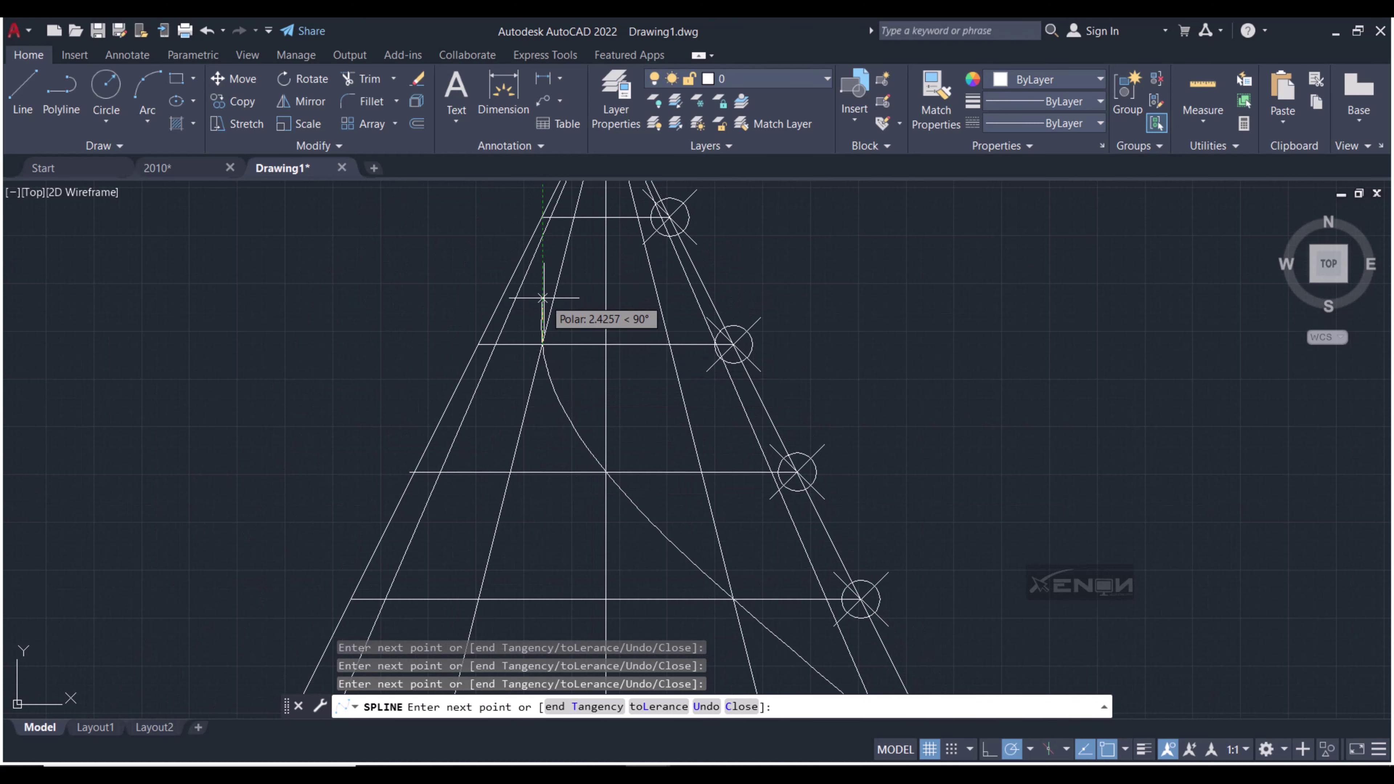
Finish the spline at the cone apex with an end tangent
middle_drag(551, 272, 552, 428)
scroll(552, 427, up, 2)
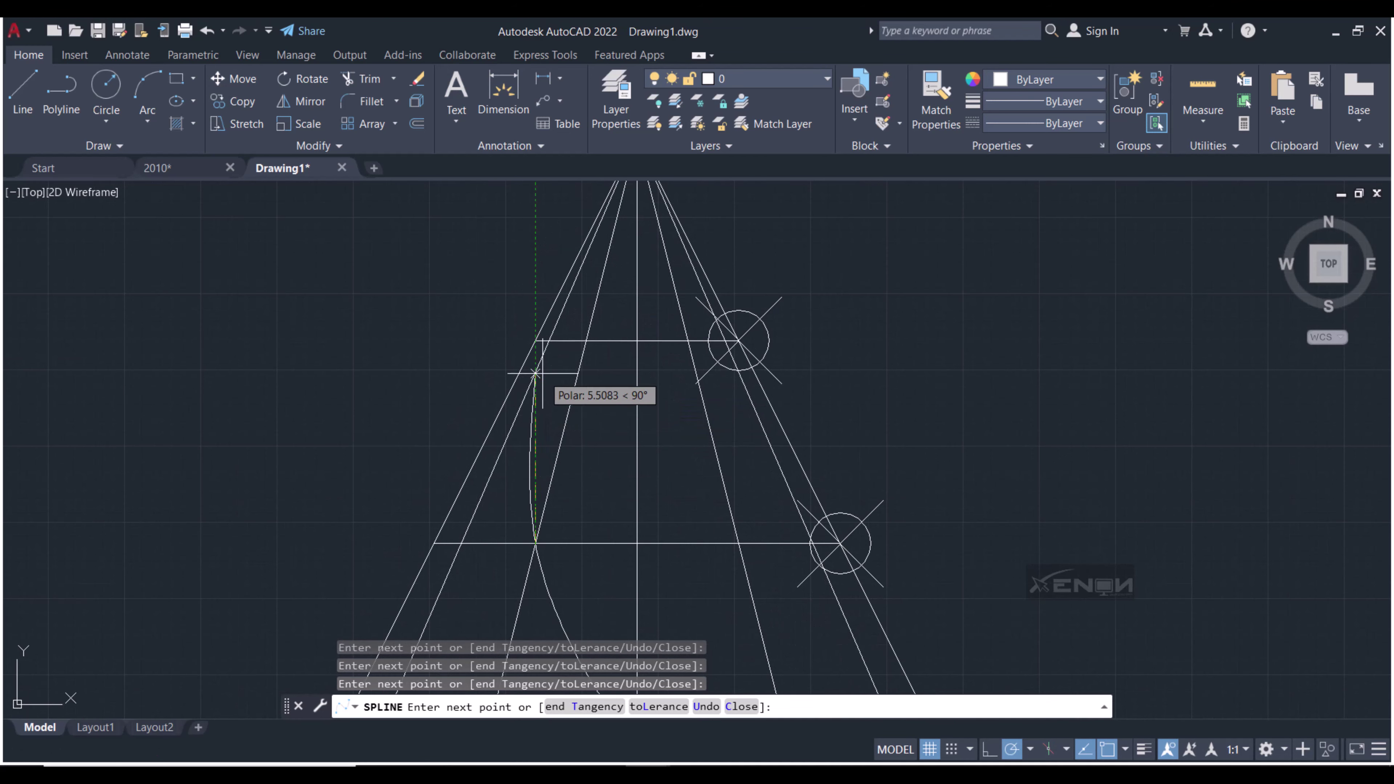
click(540, 462)
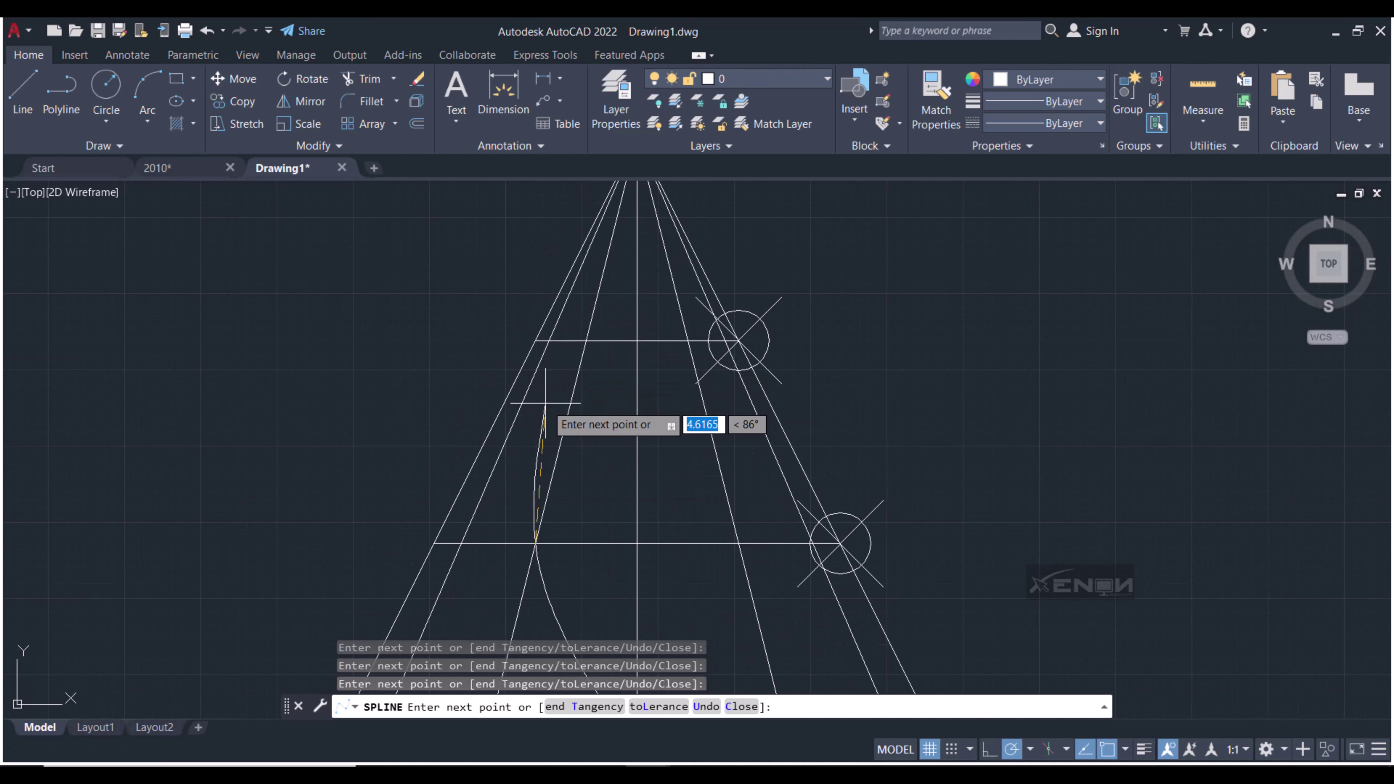
click(548, 340)
middle_drag(574, 293, 529, 473)
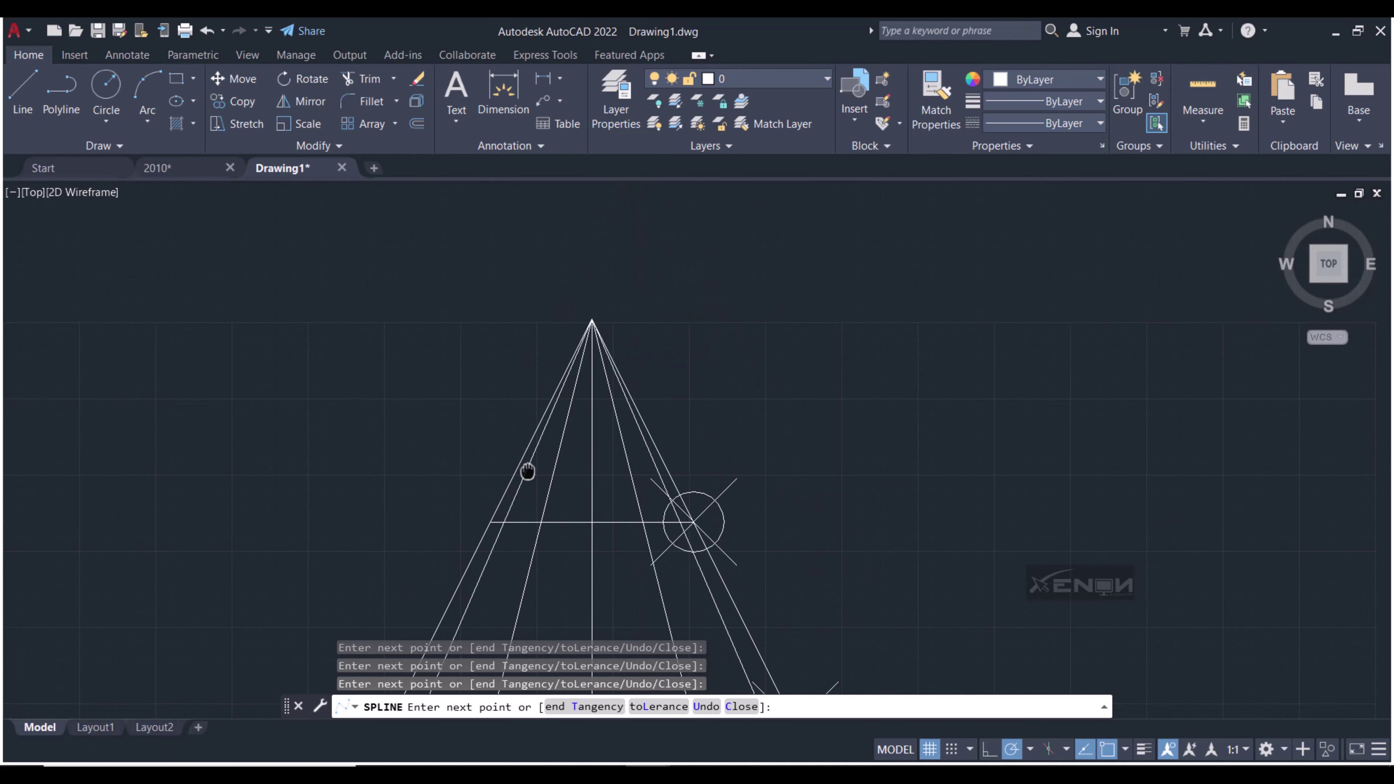
click(592, 318)
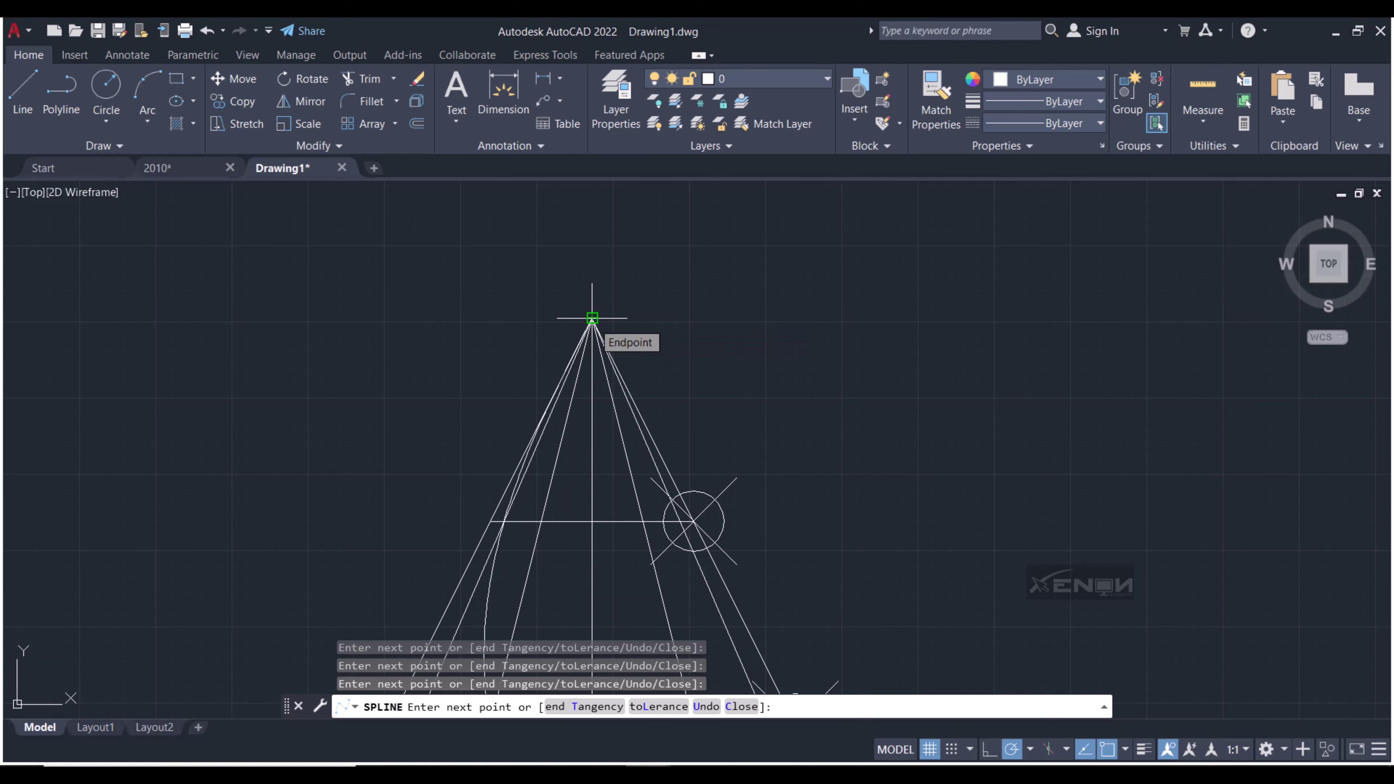
text(t)
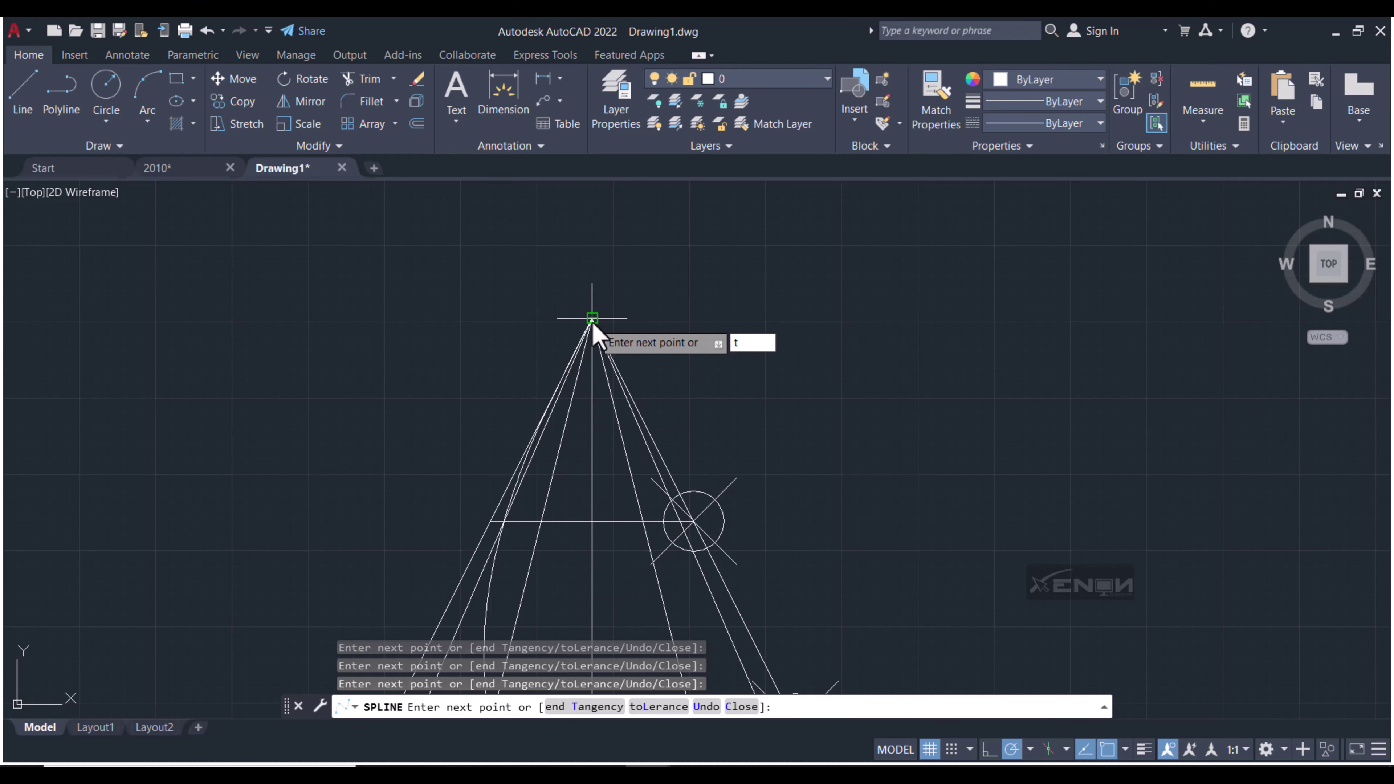
key(Return)
click(592, 319)
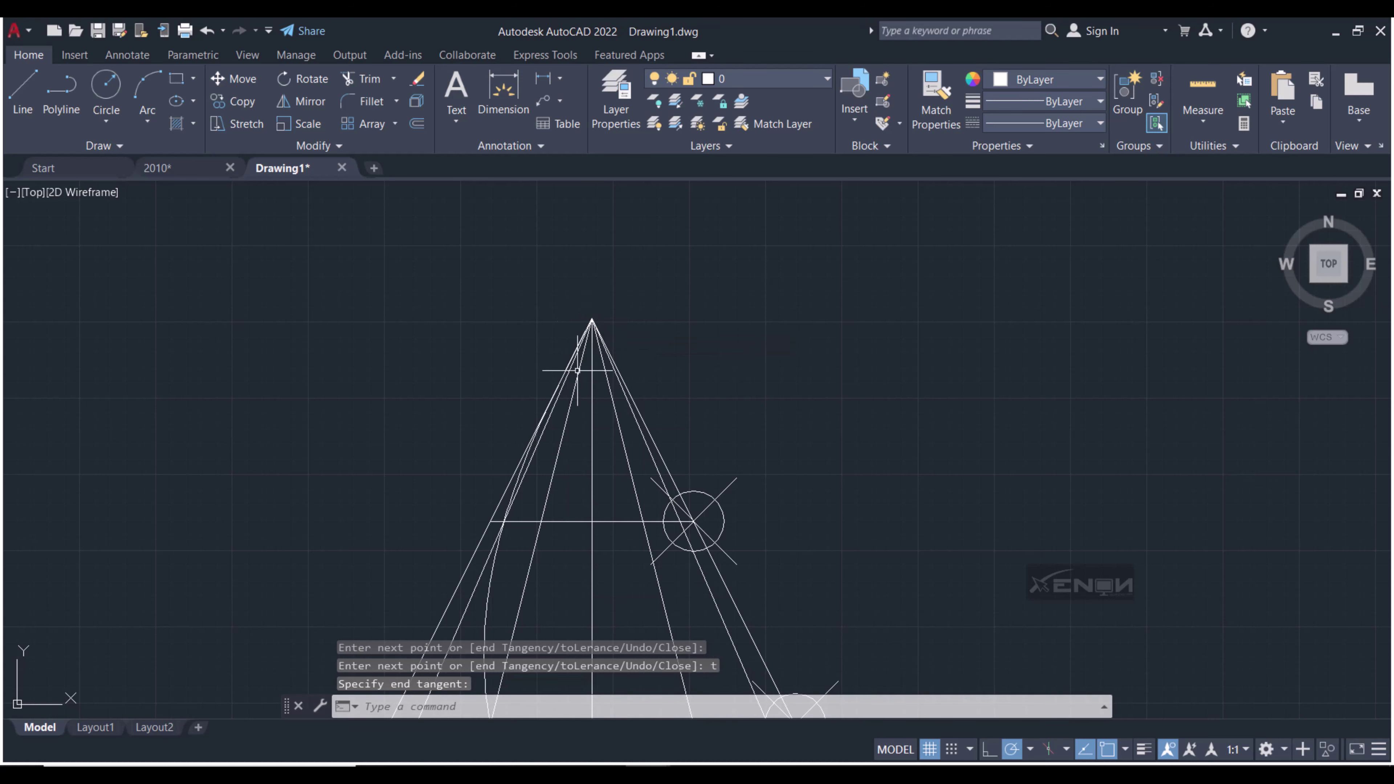
Zoom and pan to frame the whole cone, including its apex
scroll(578, 370, down, 5)
middle_drag(538, 498, 535, 444)
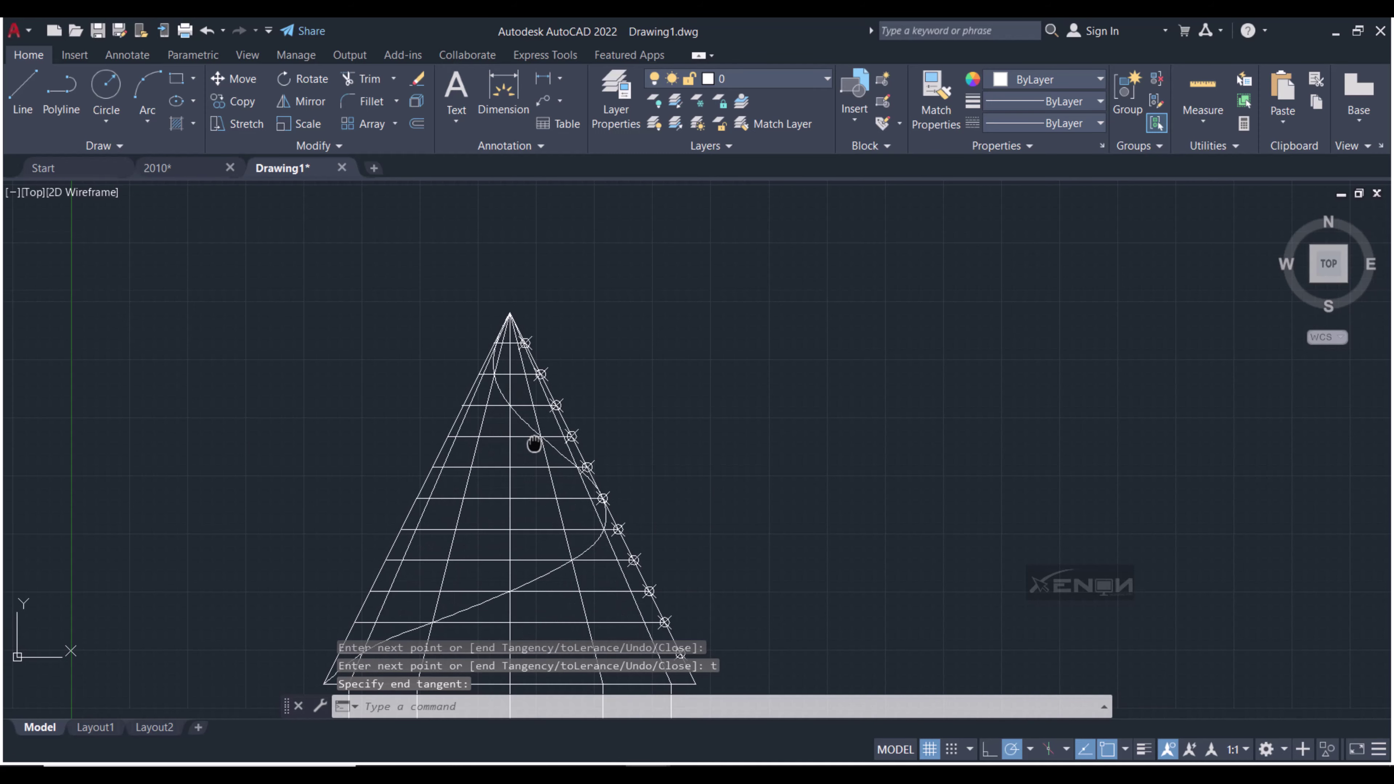
scroll(534, 443, down, 1)
scroll(521, 462, down, 2)
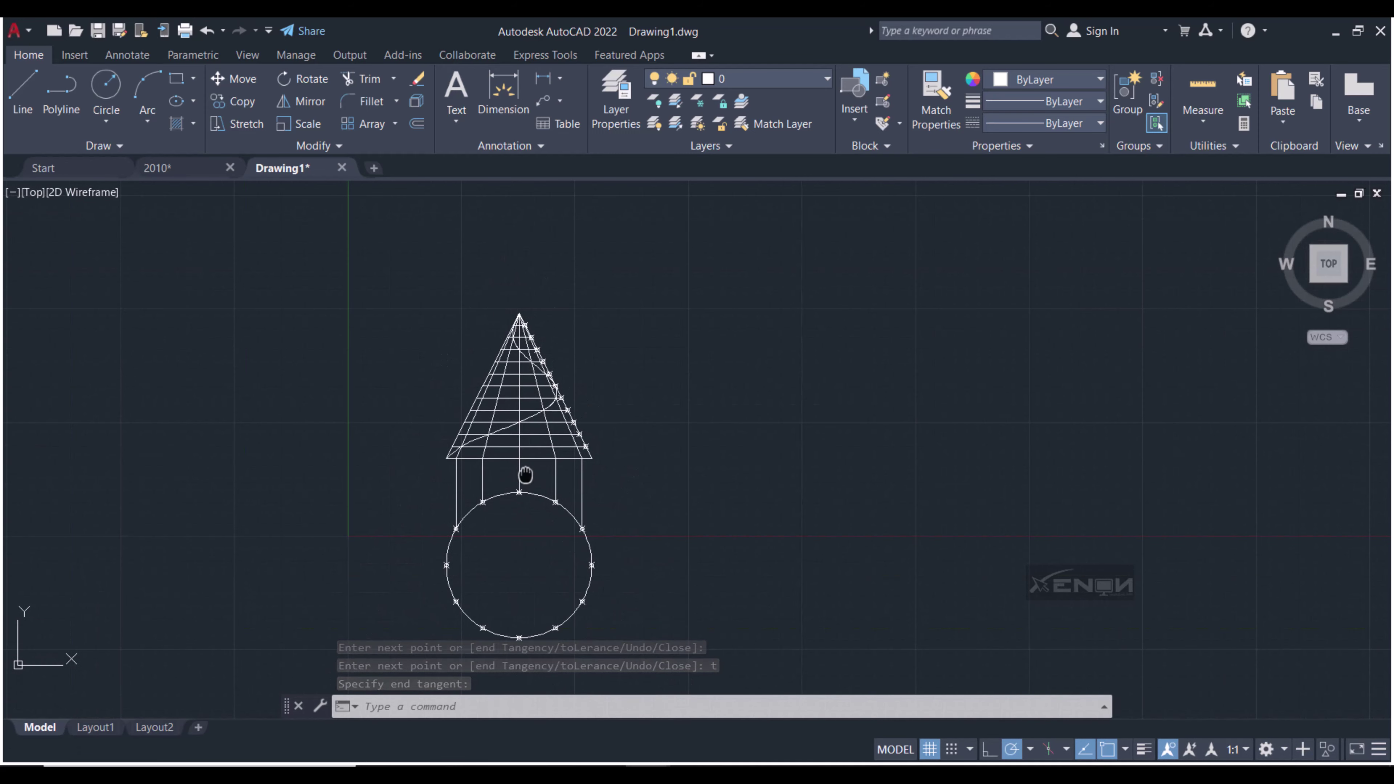
scroll(506, 384, up, 2)
scroll(506, 383, up, 2)
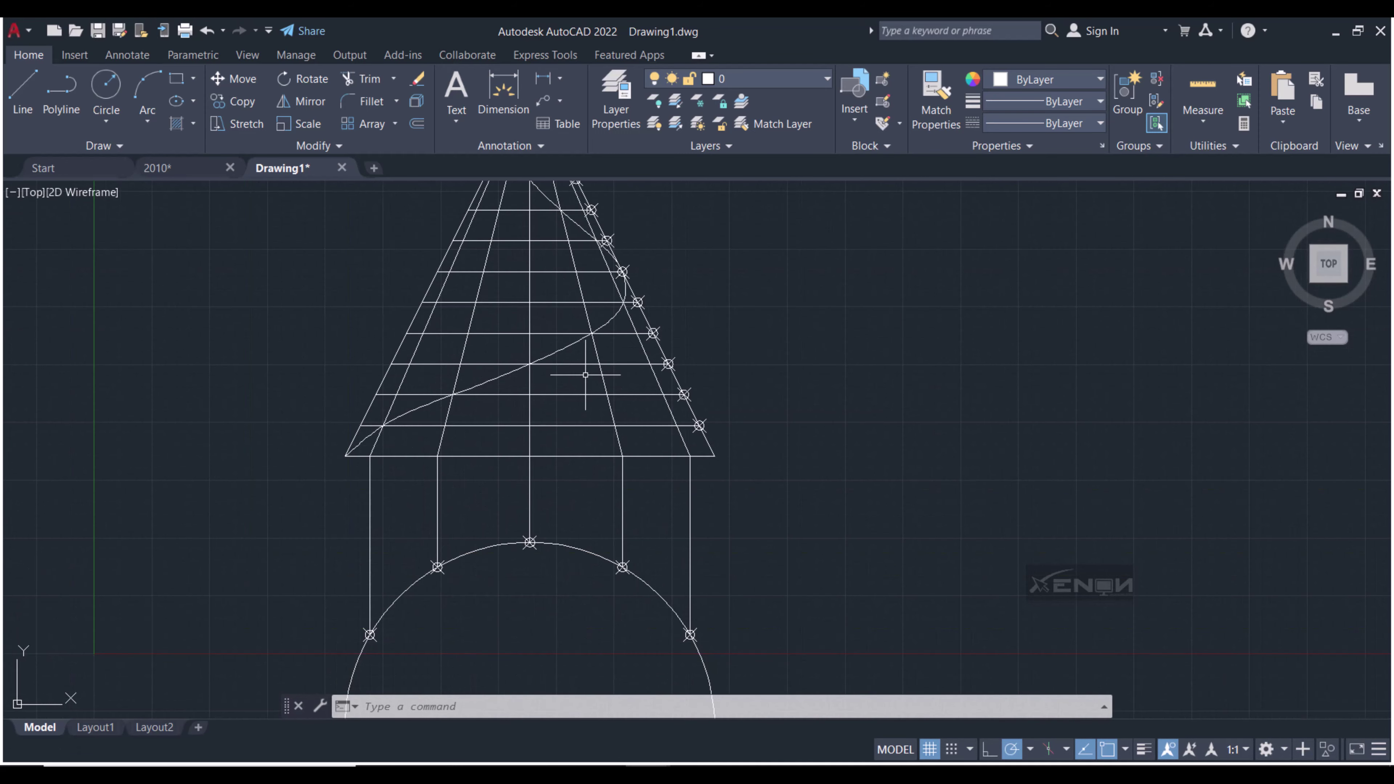
middle_drag(586, 375, 586, 473)
scroll(548, 442, up, 2)
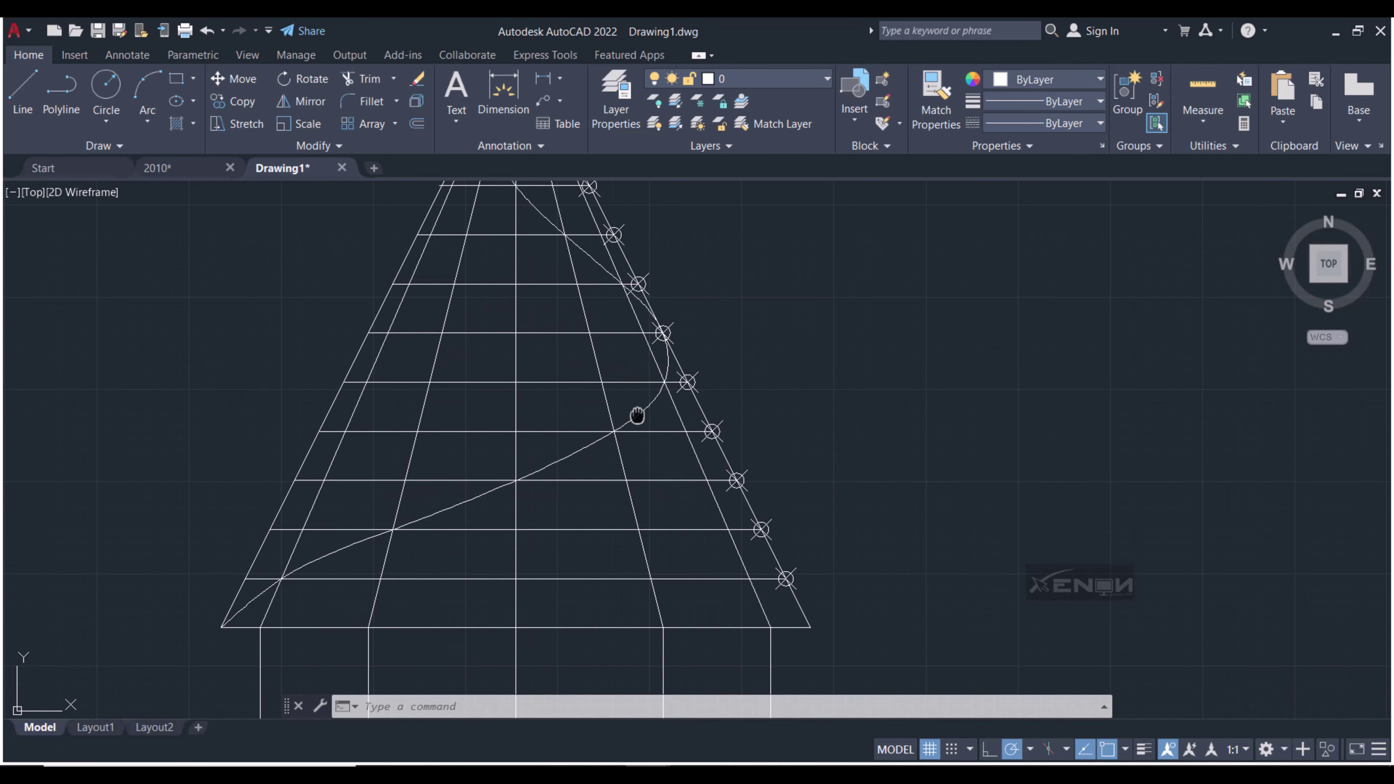
scroll(637, 412, up, 1)
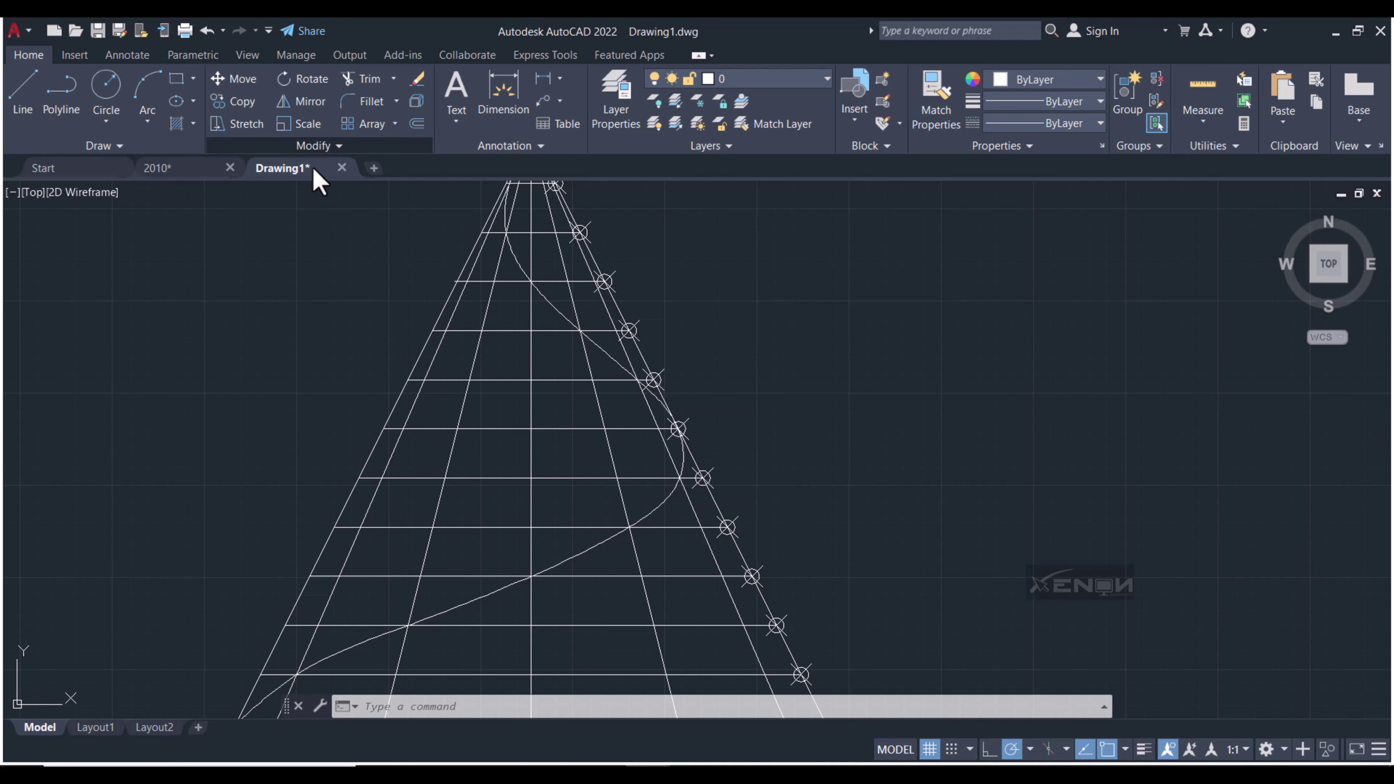
Break the spiral spline at a single point on the cone's right slant edge
click(319, 146)
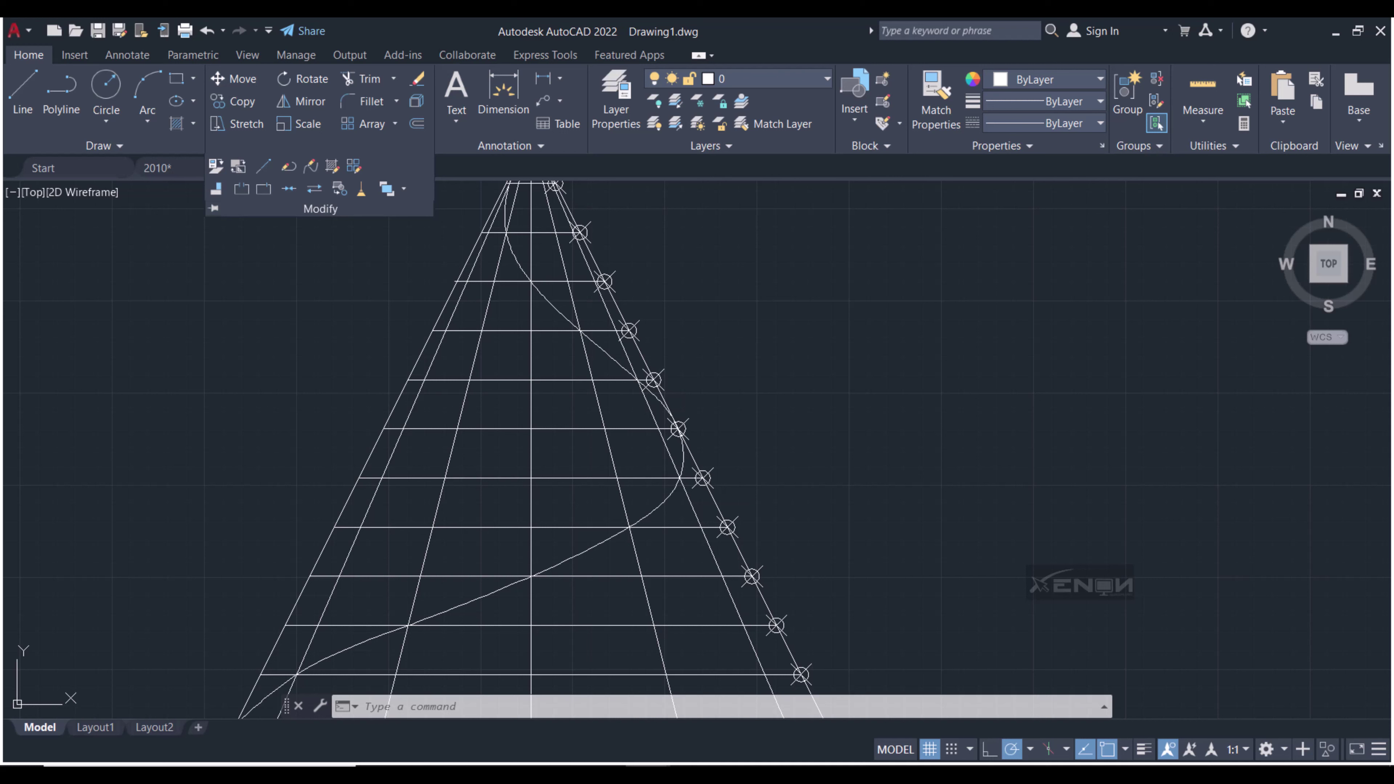
click(241, 188)
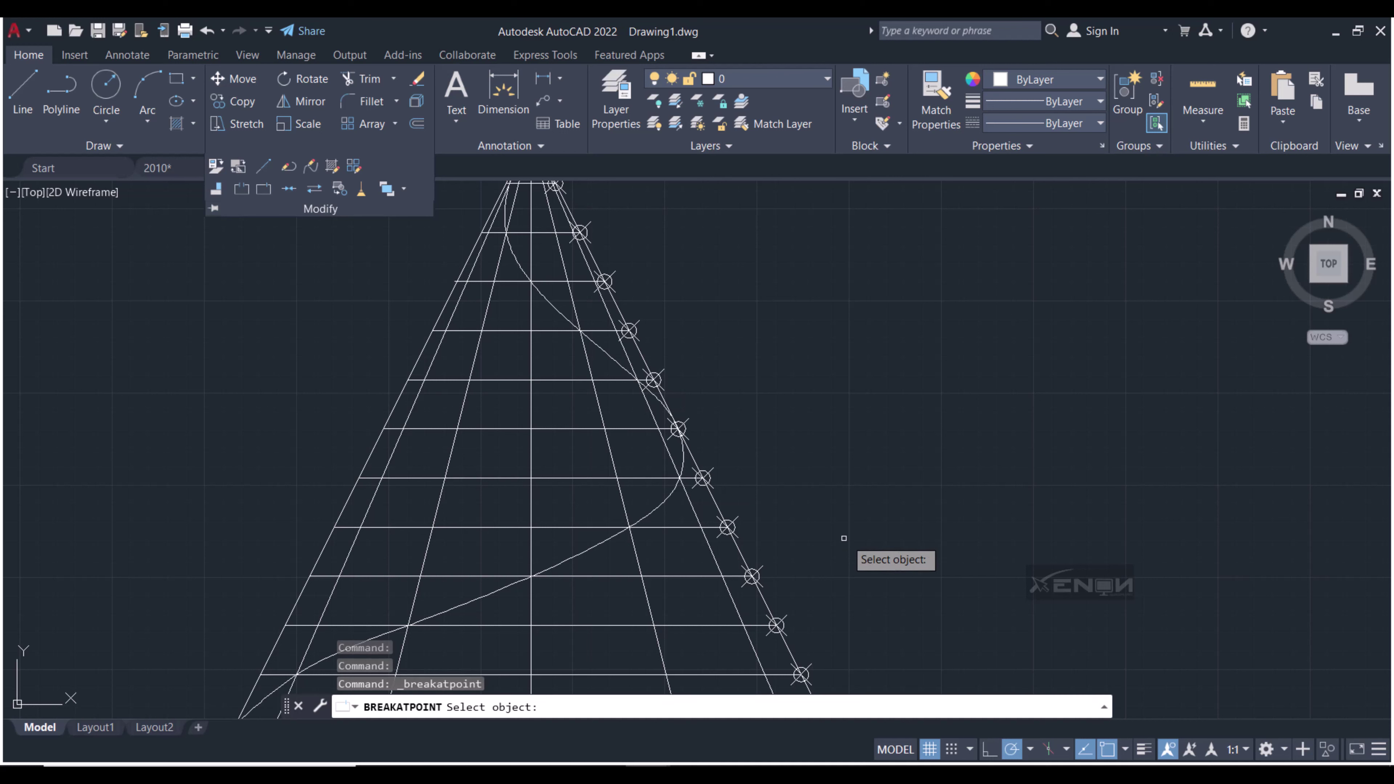
click(684, 456)
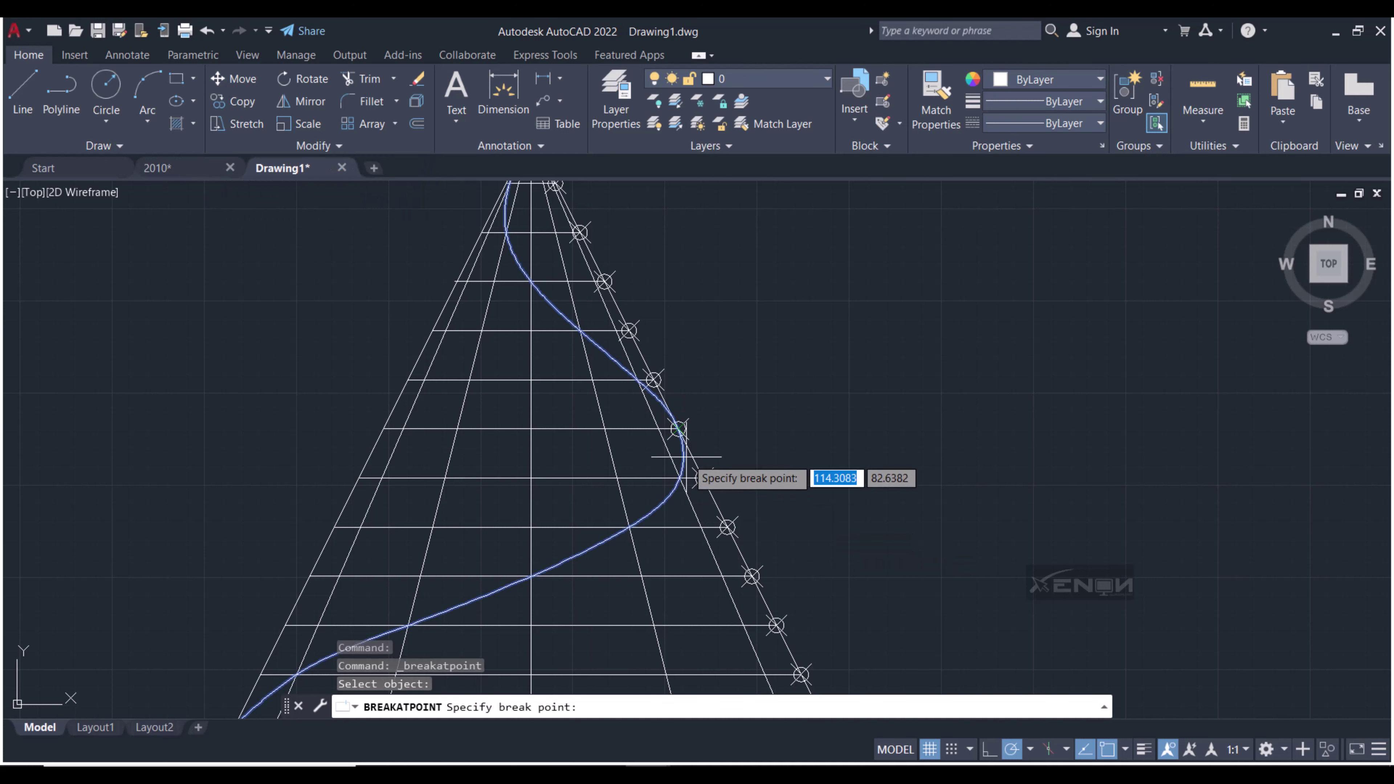
click(678, 428)
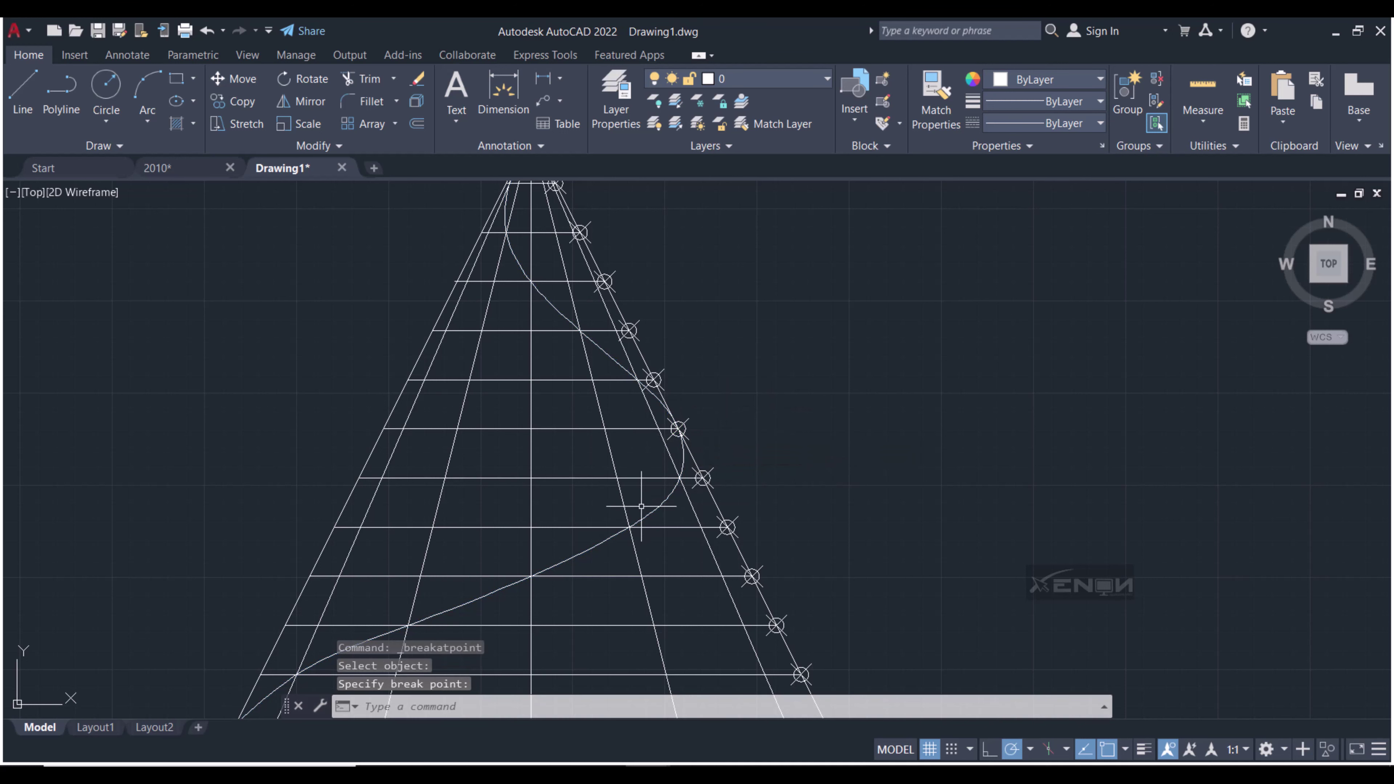
click(654, 503)
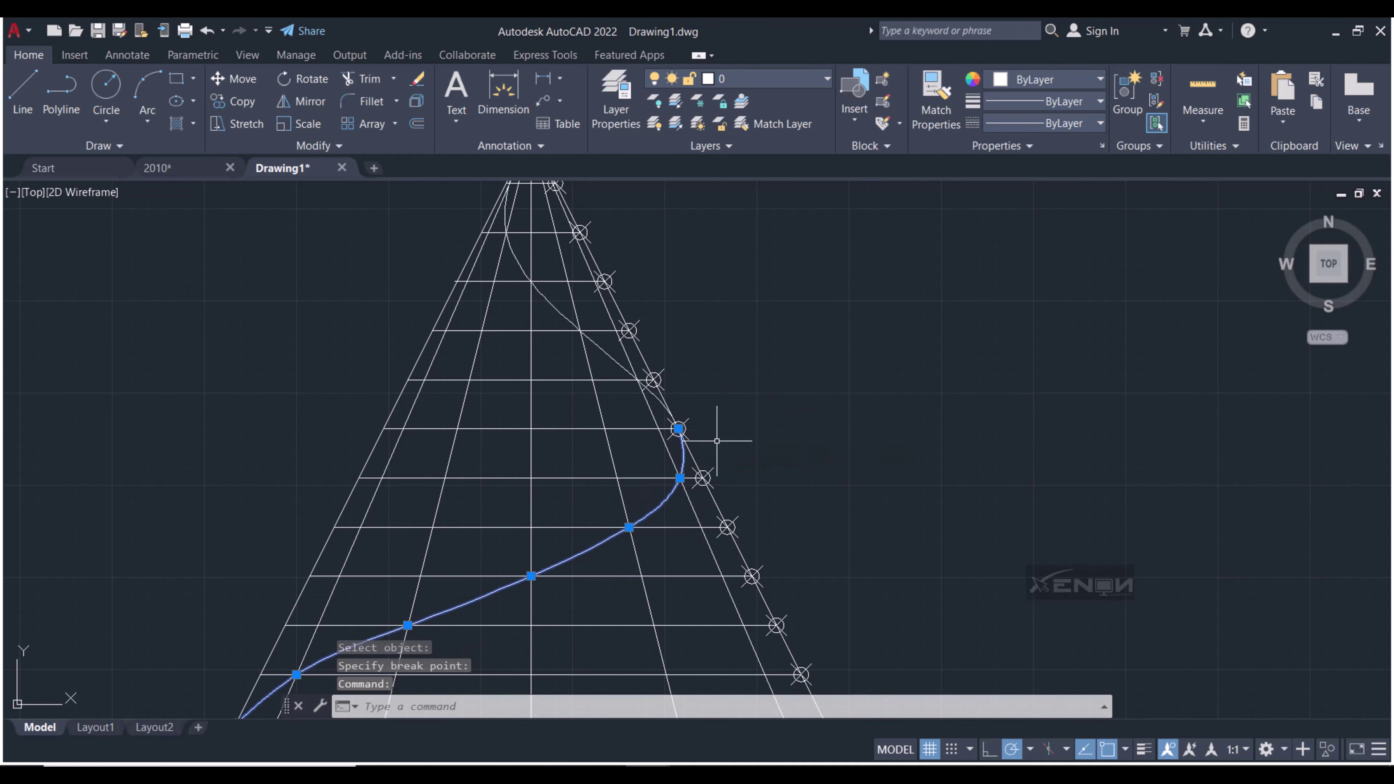
Set the lower spline piece's lineweight to 0.30 mm and turn on lineweight display
click(1035, 102)
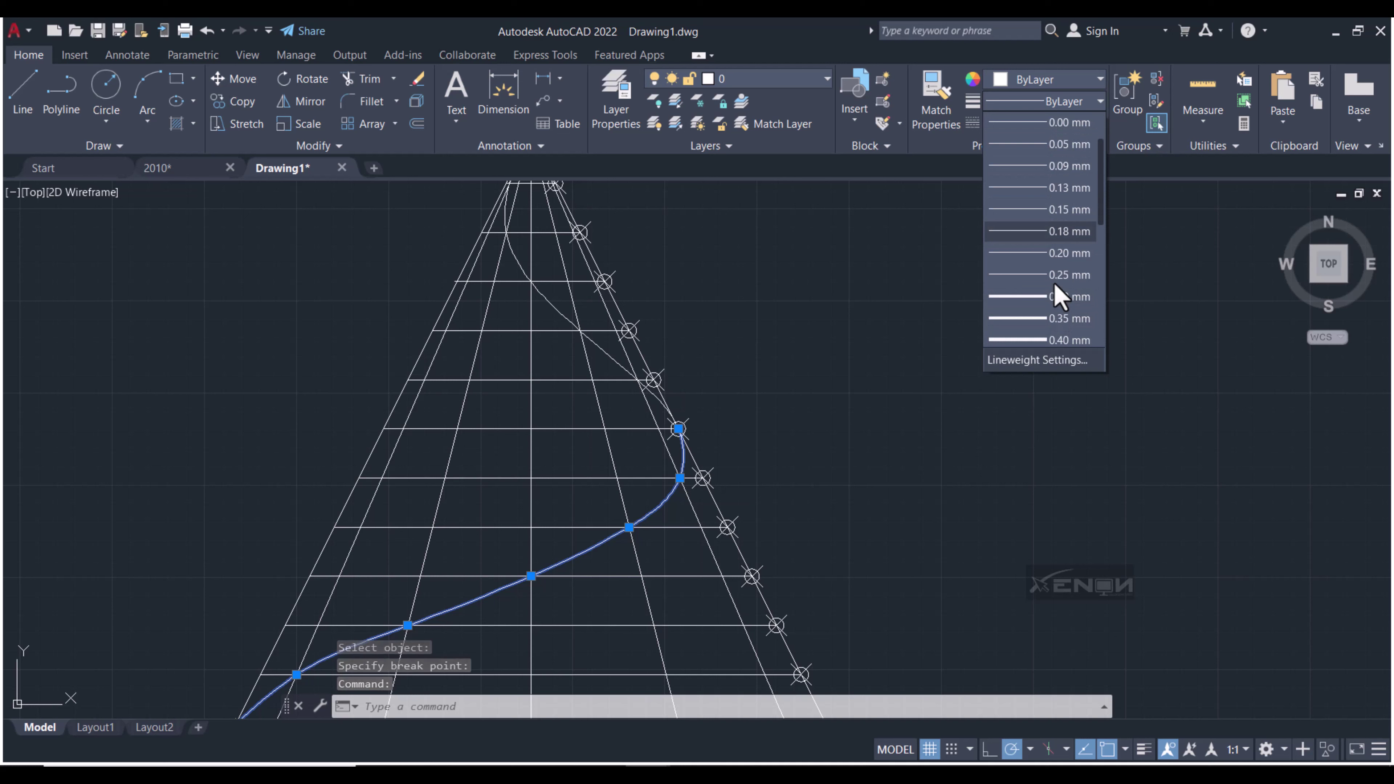
click(1055, 296)
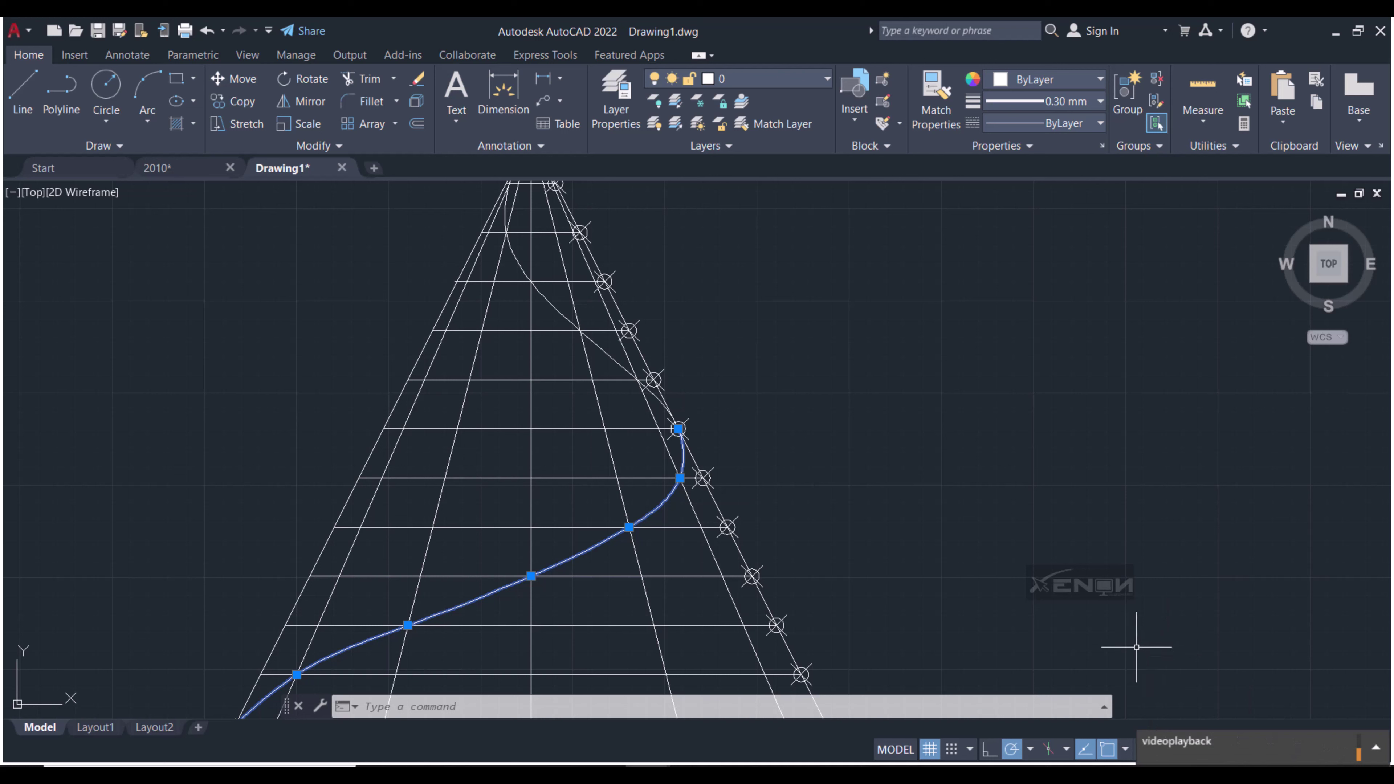
click(1158, 665)
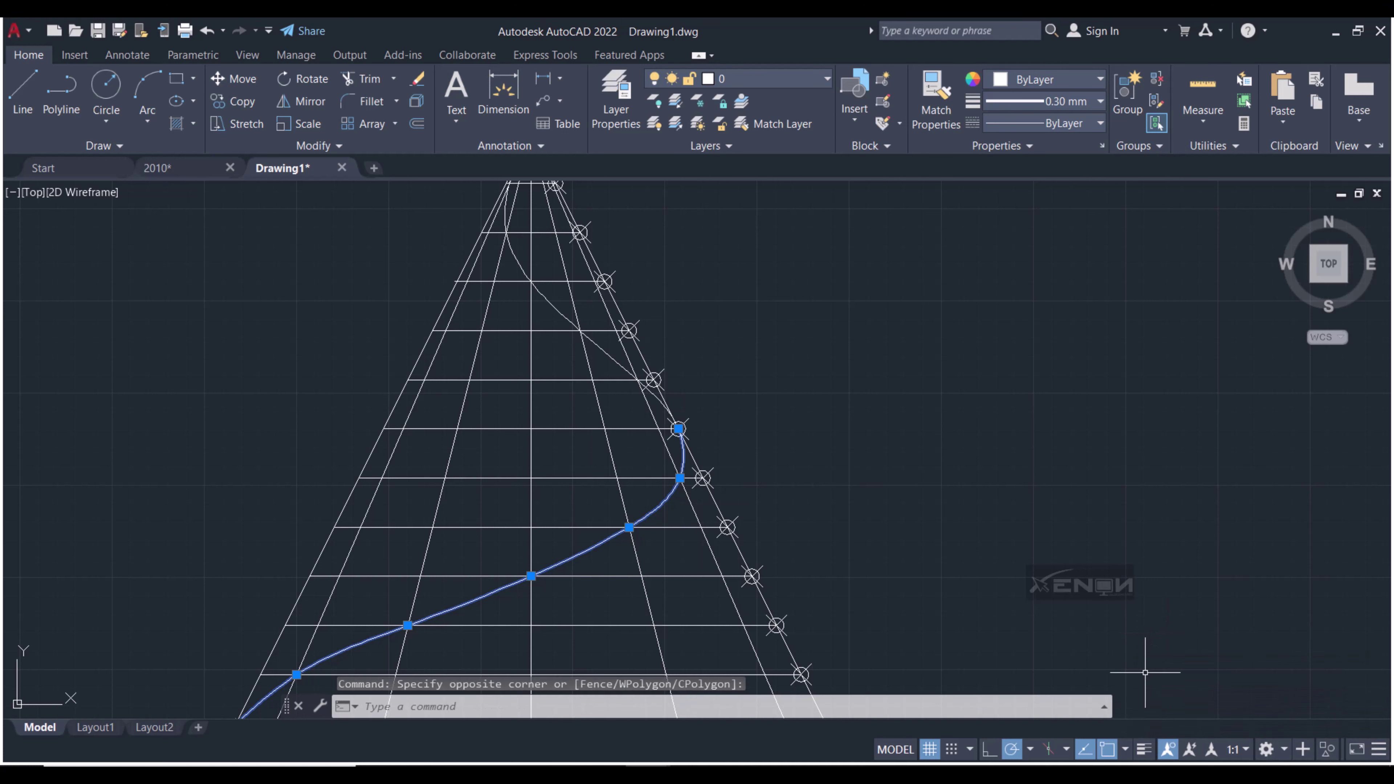
click(1144, 749)
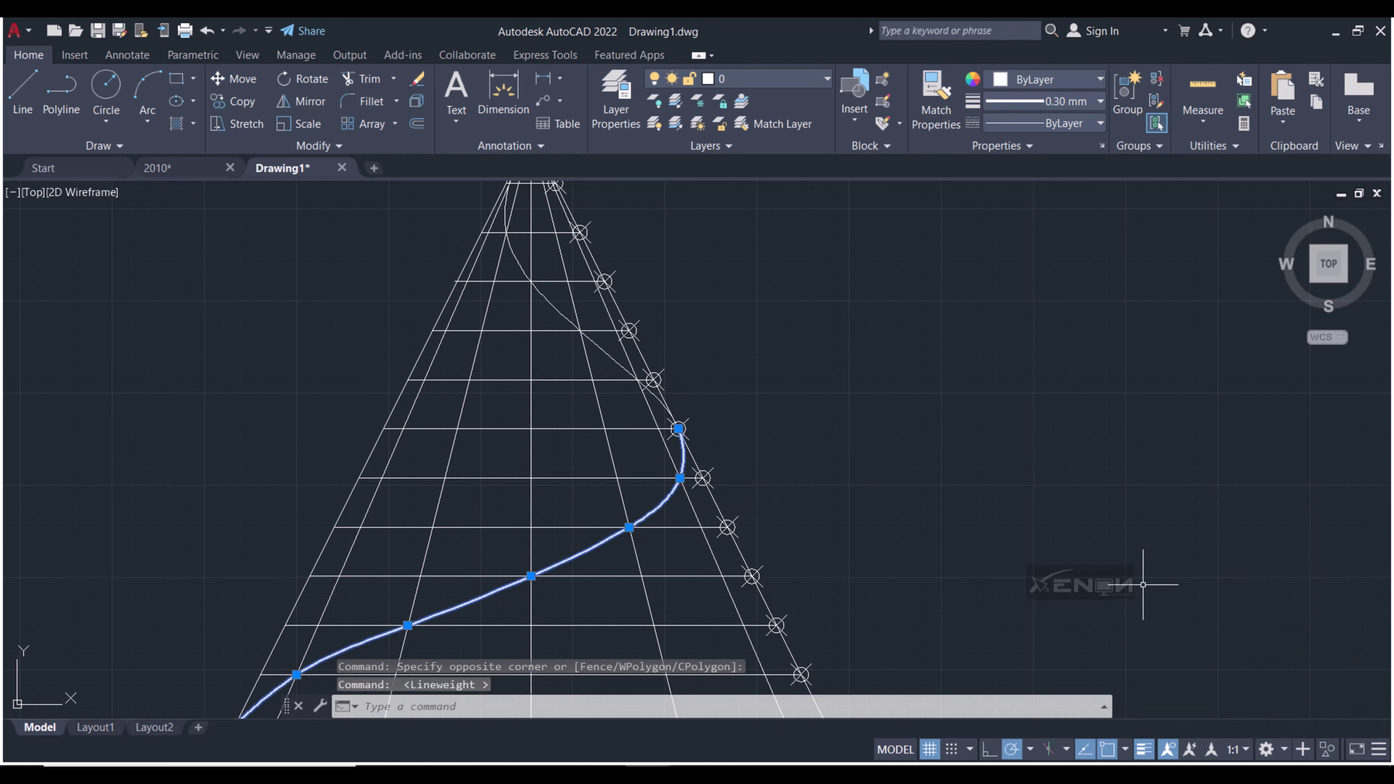
key(Escape)
Load the ACAD_ISO03W100 dashed linetype through the Linetype Manager
click(623, 365)
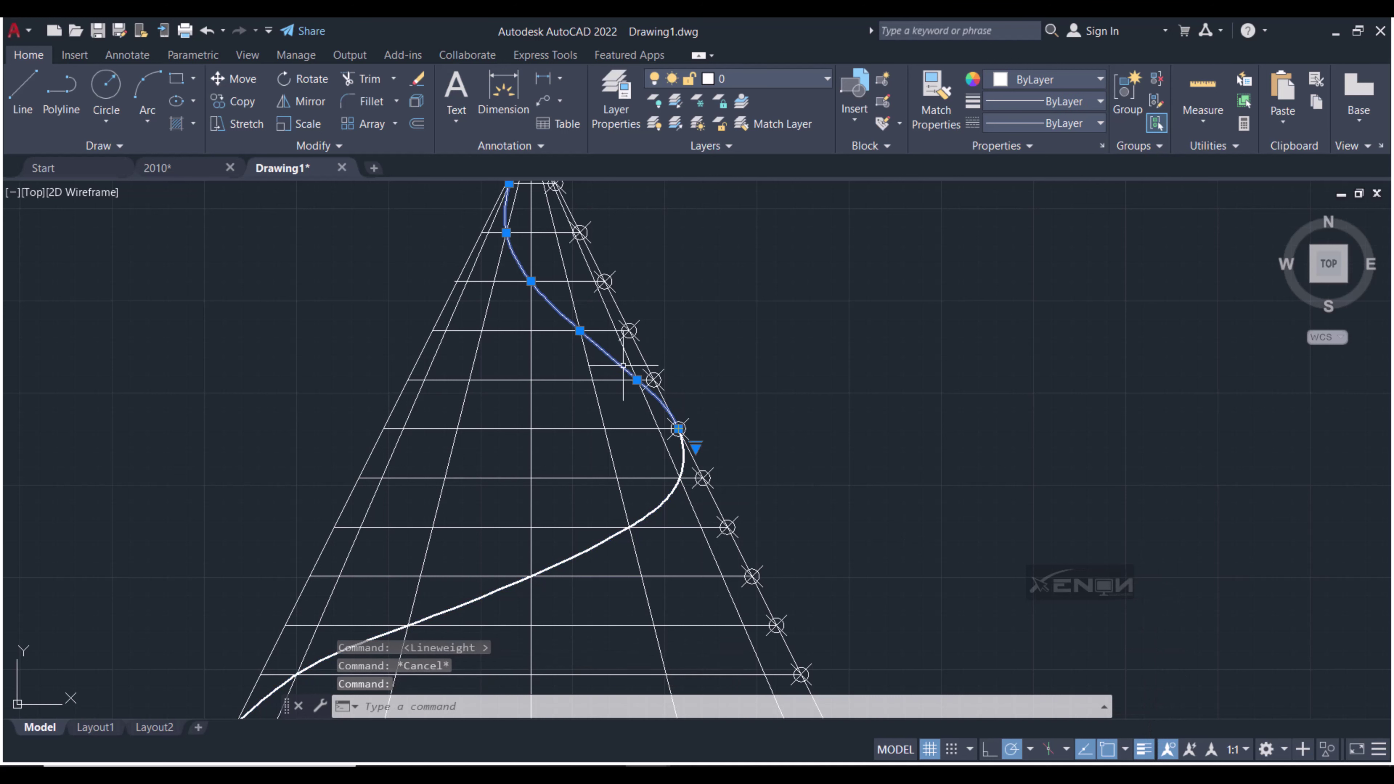
click(1060, 122)
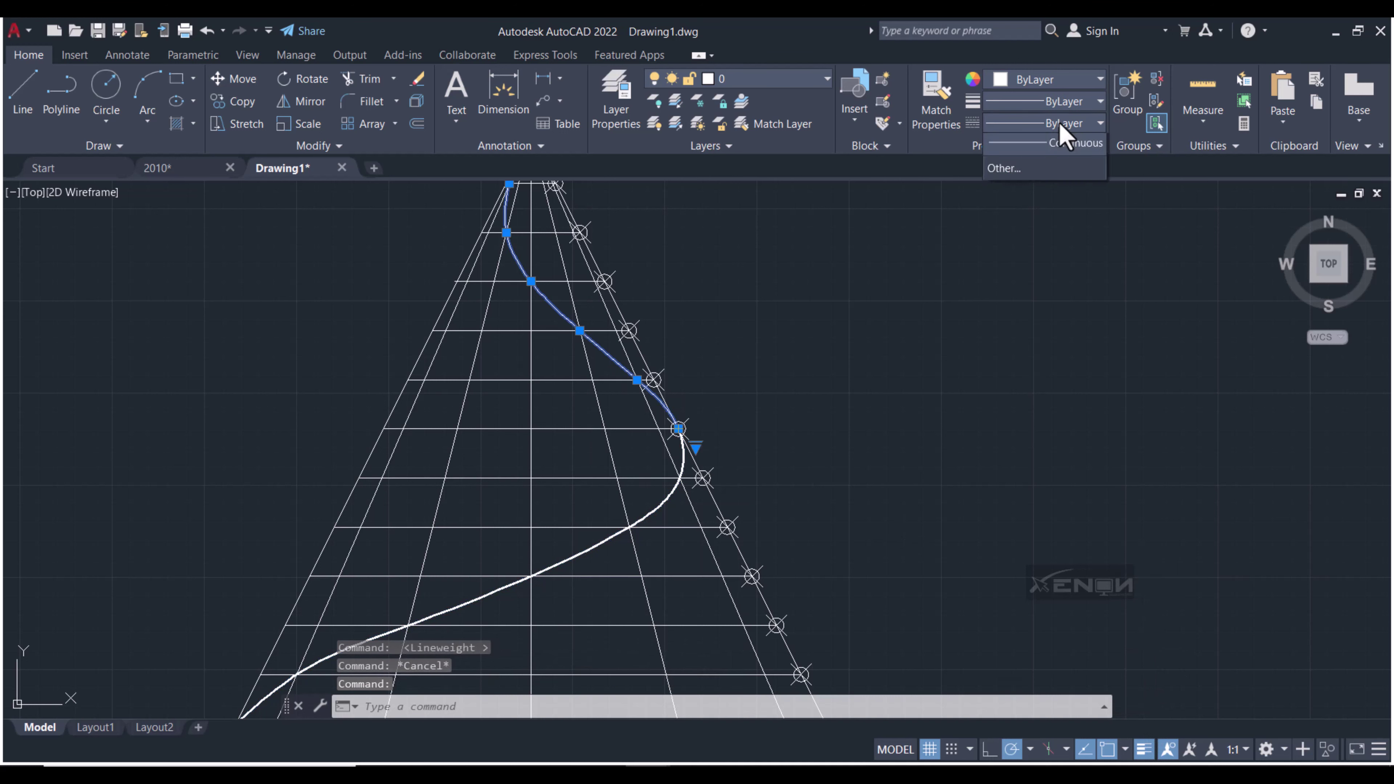
click(1012, 211)
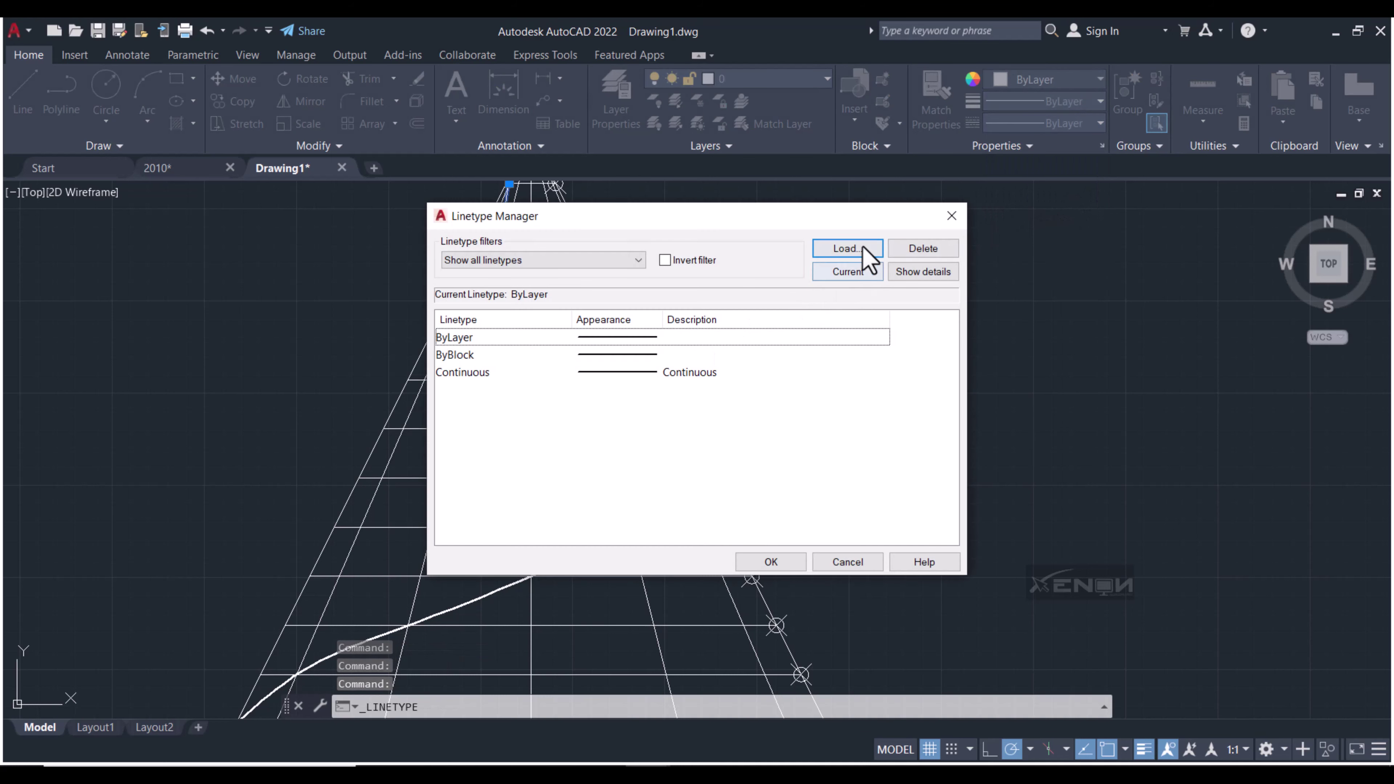
click(854, 252)
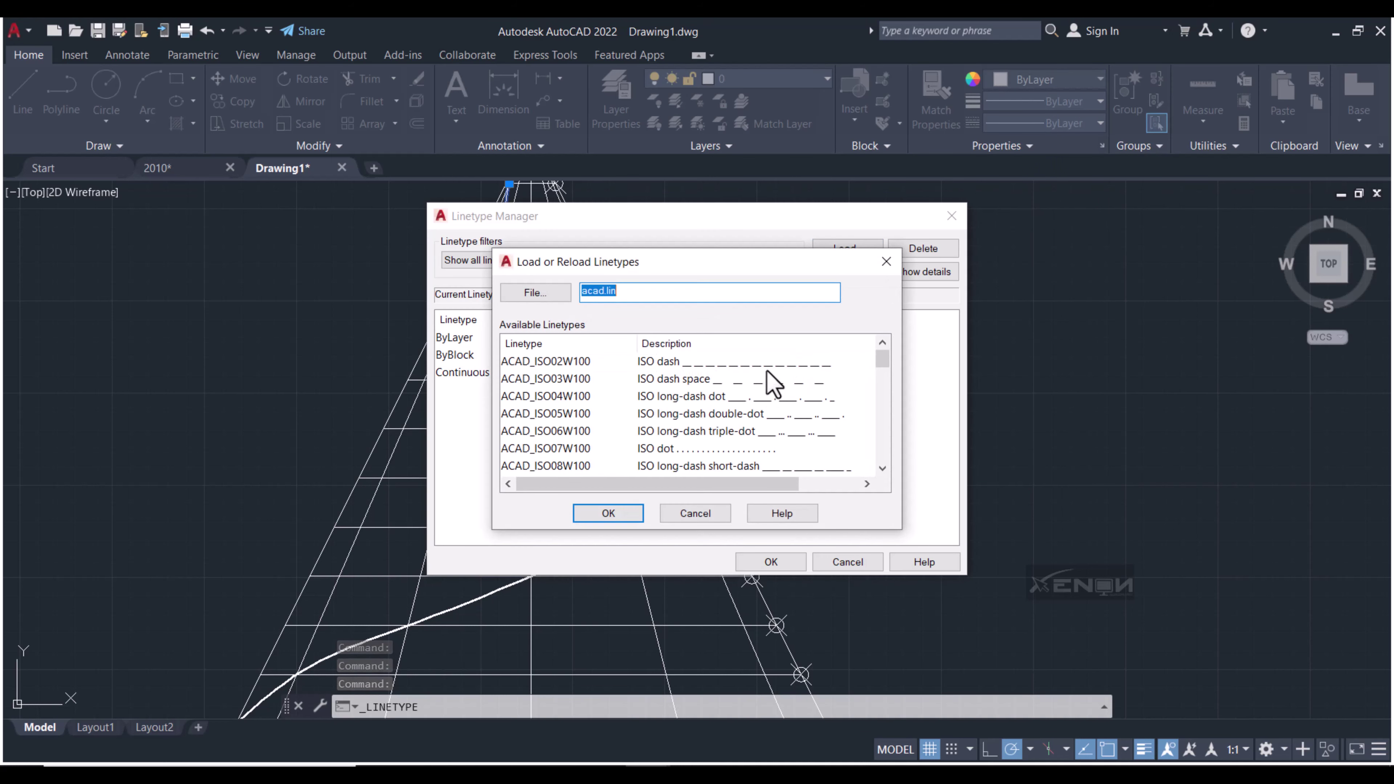
click(763, 379)
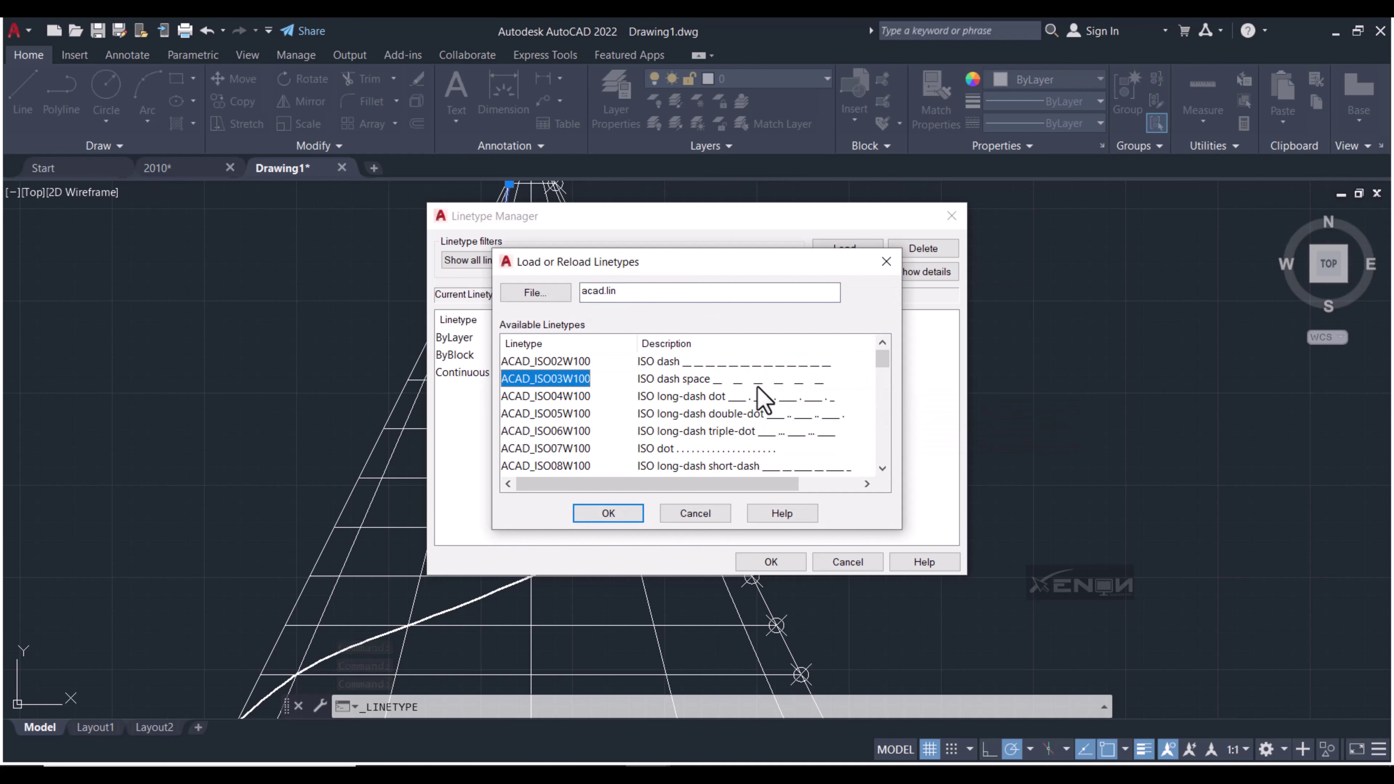
click(608, 513)
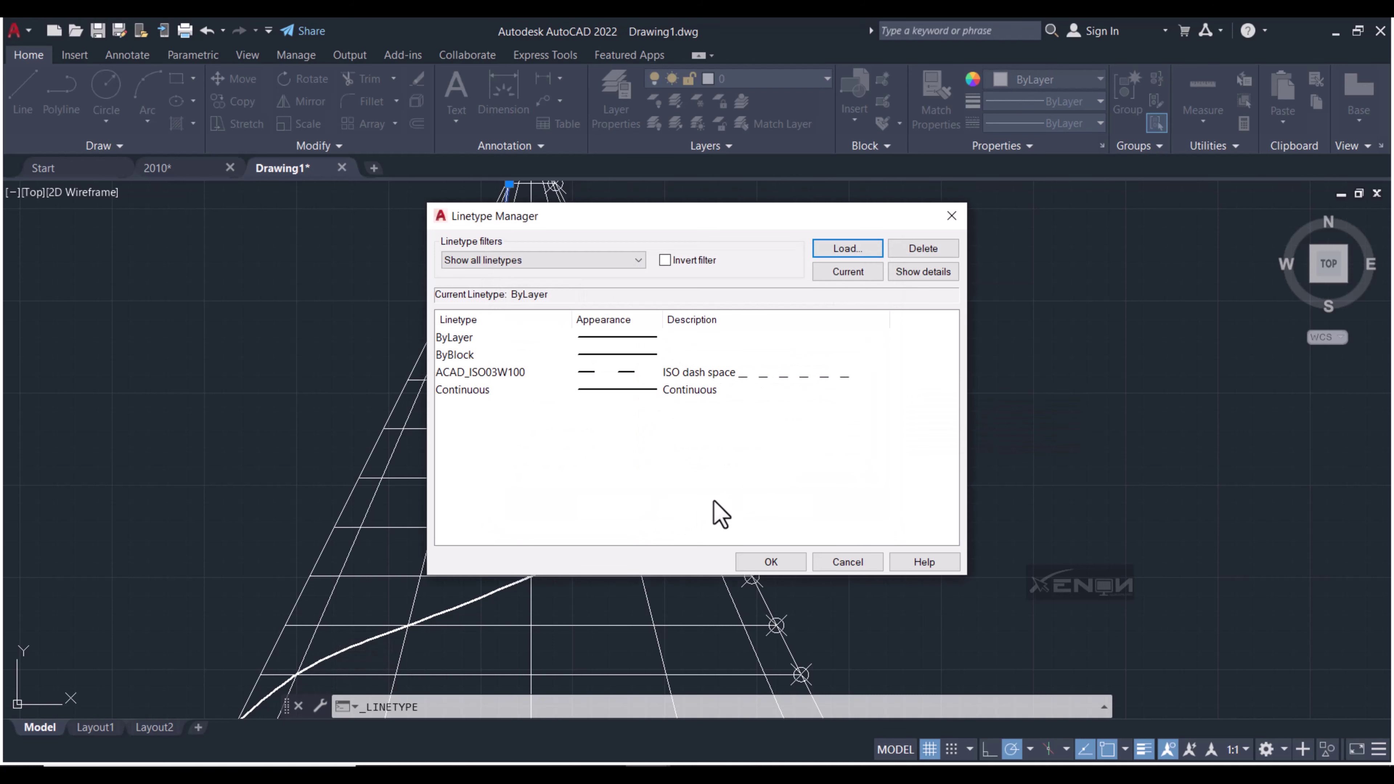
click(767, 566)
Apply ACAD_ISO03W100 to the upper spline piece and clear the selection
click(632, 367)
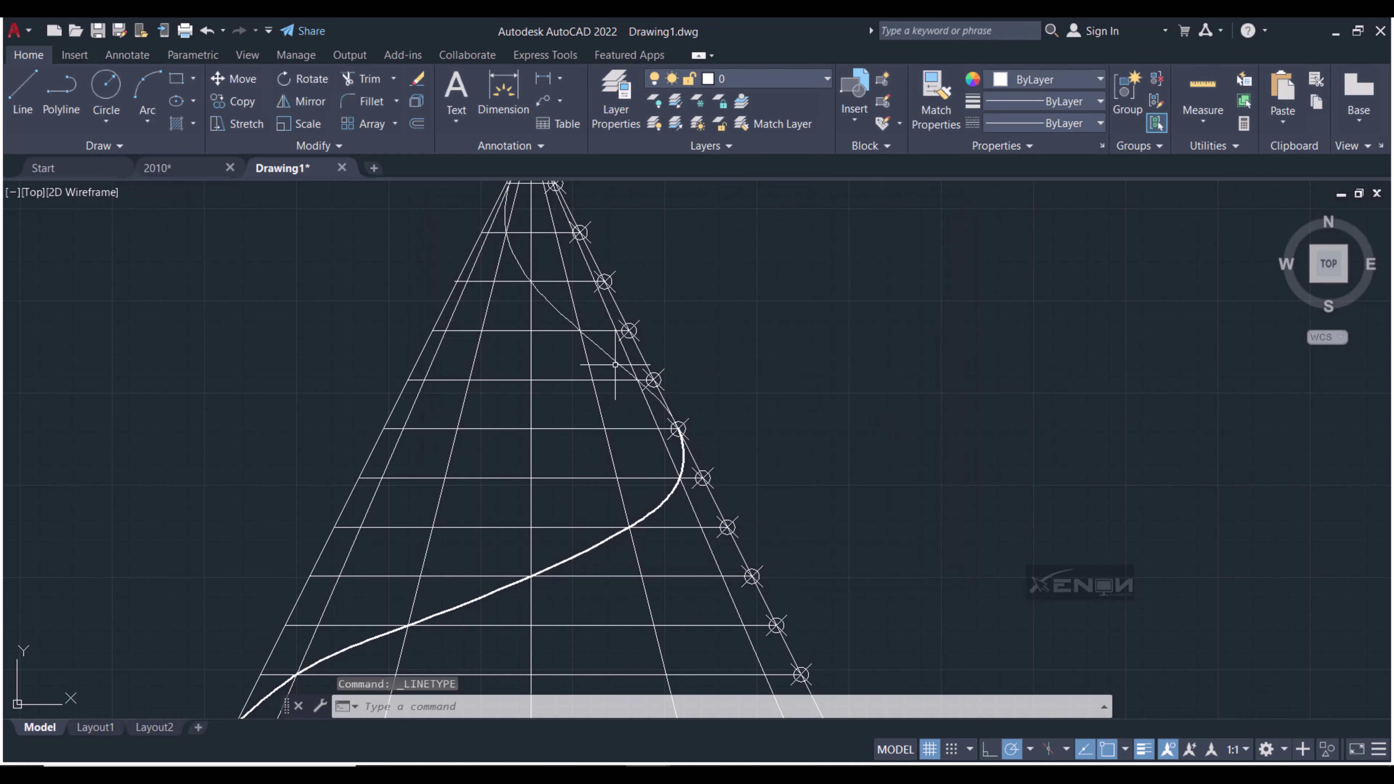
click(1075, 125)
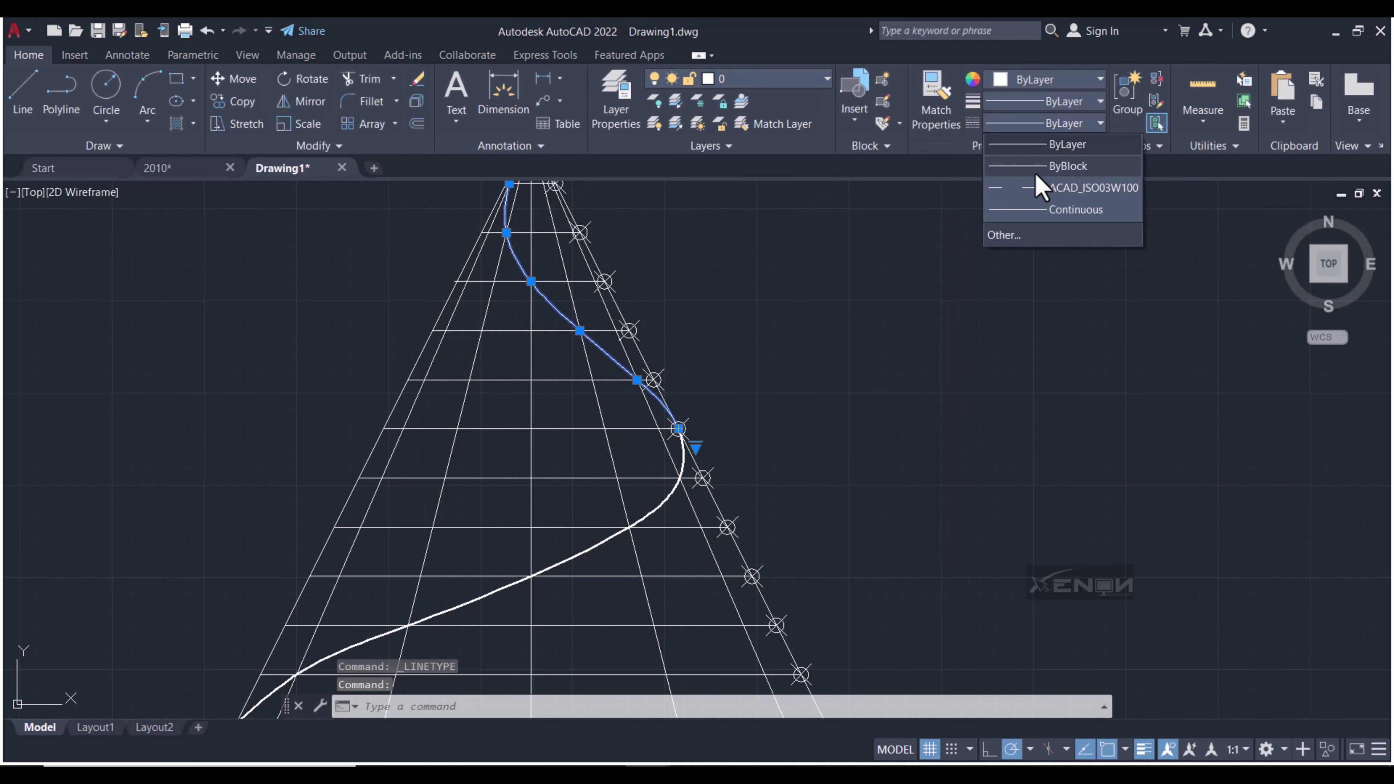
click(1046, 186)
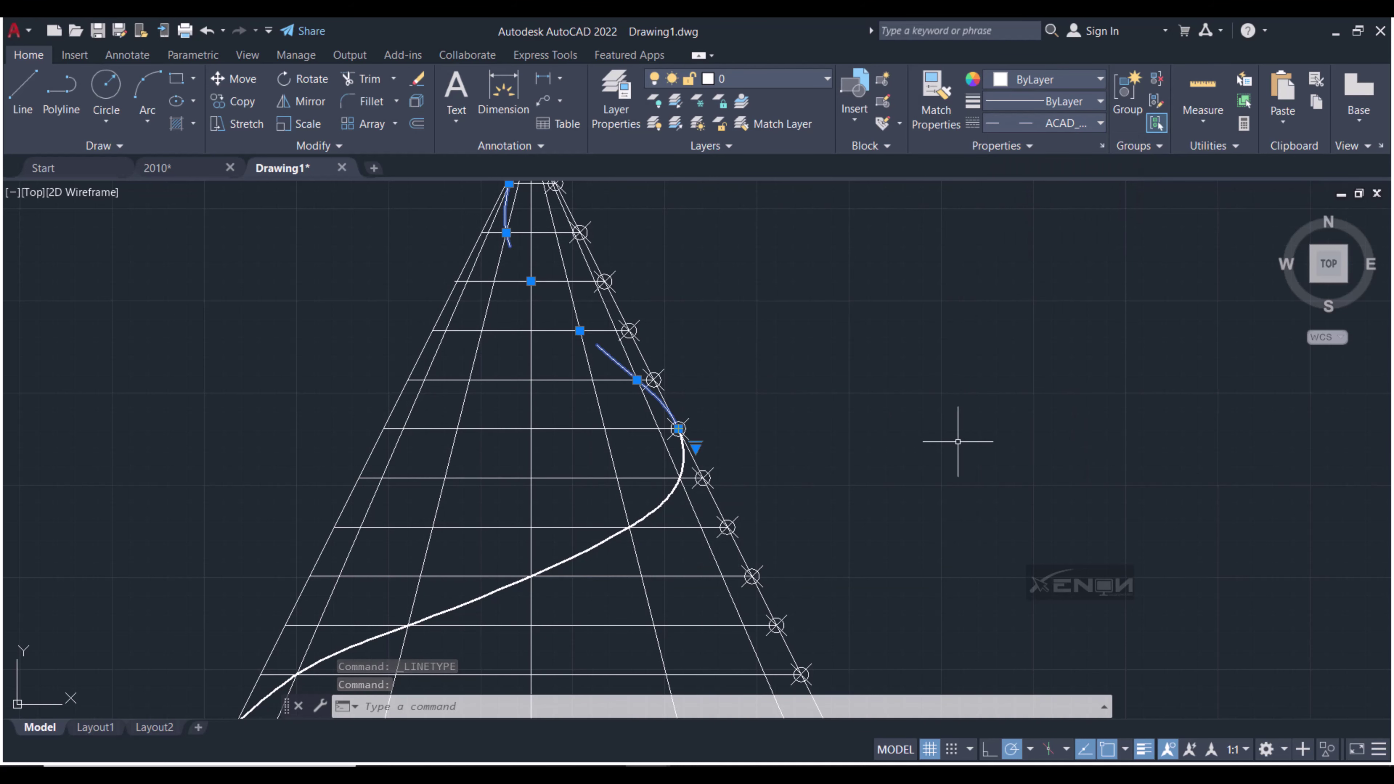
scroll(934, 448, down, 4)
middle_drag(934, 446, 887, 458)
key(Escape)
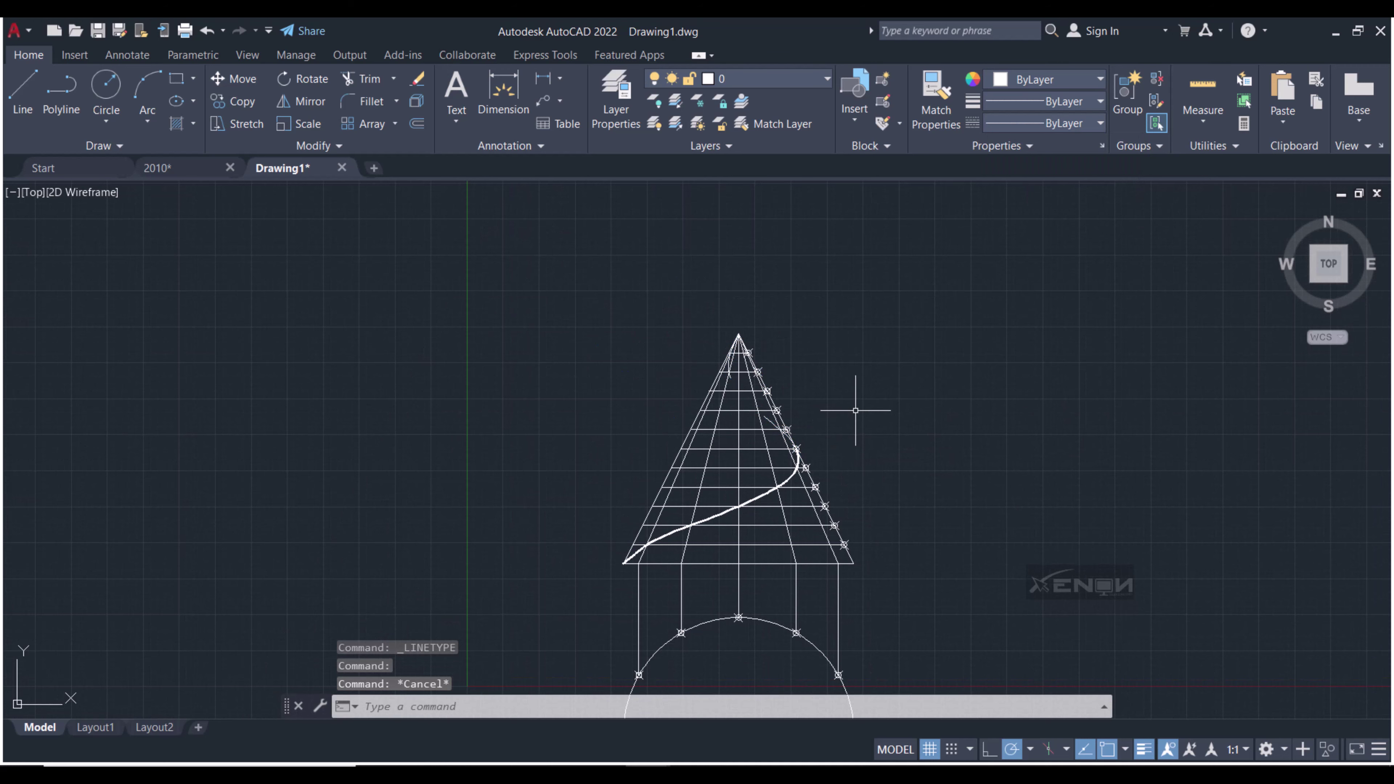
scroll(868, 412, up, 1)
scroll(869, 415, up, 2)
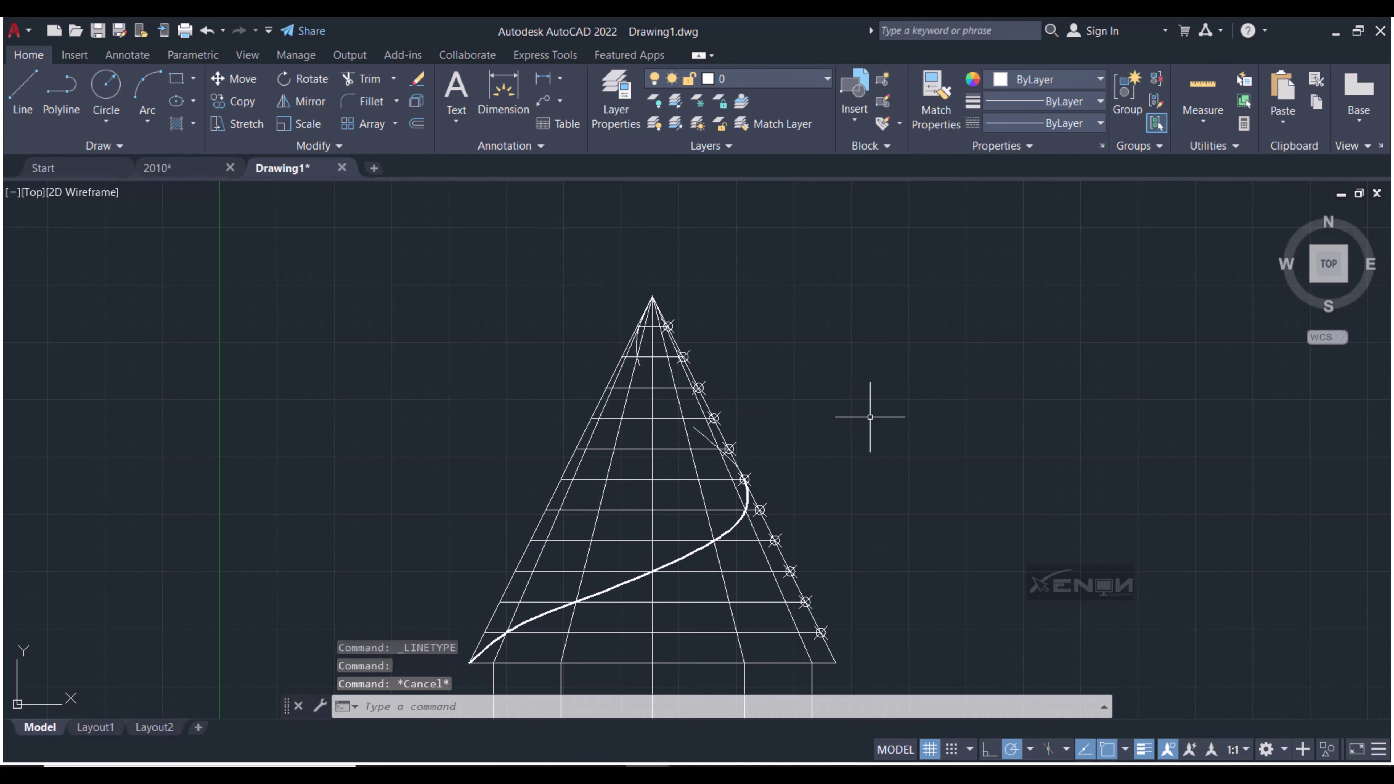
text(LT)
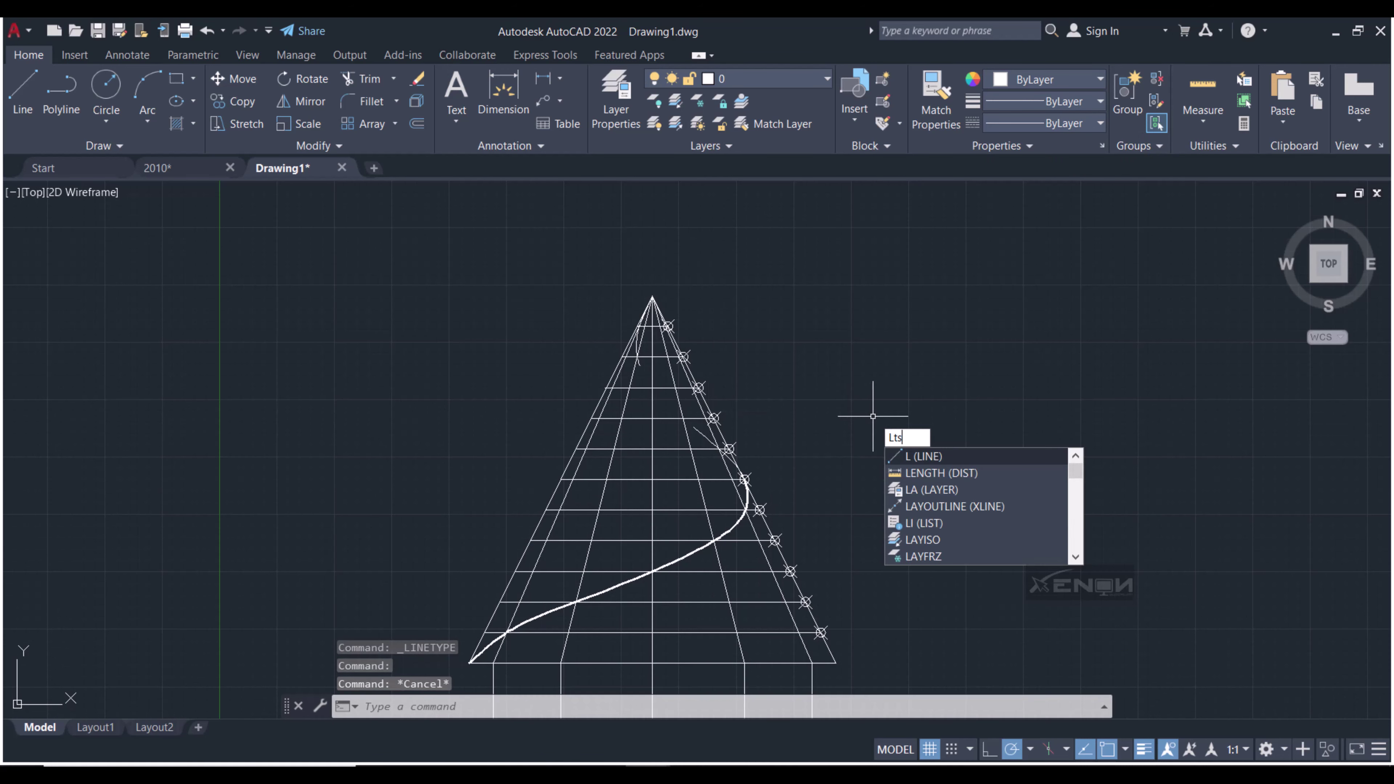
text(S)
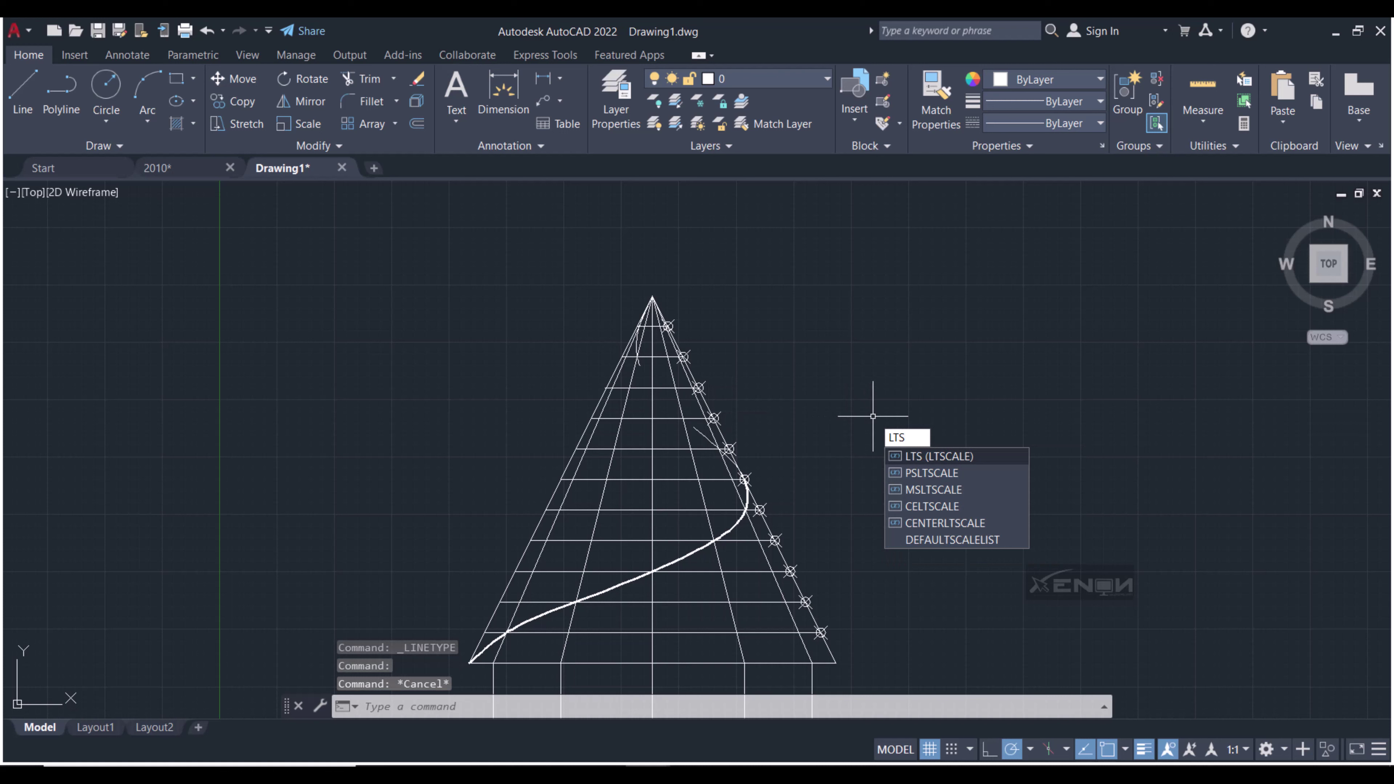
Set the drawing's linetype scale to 0.2
key(Return)
text(0.2)
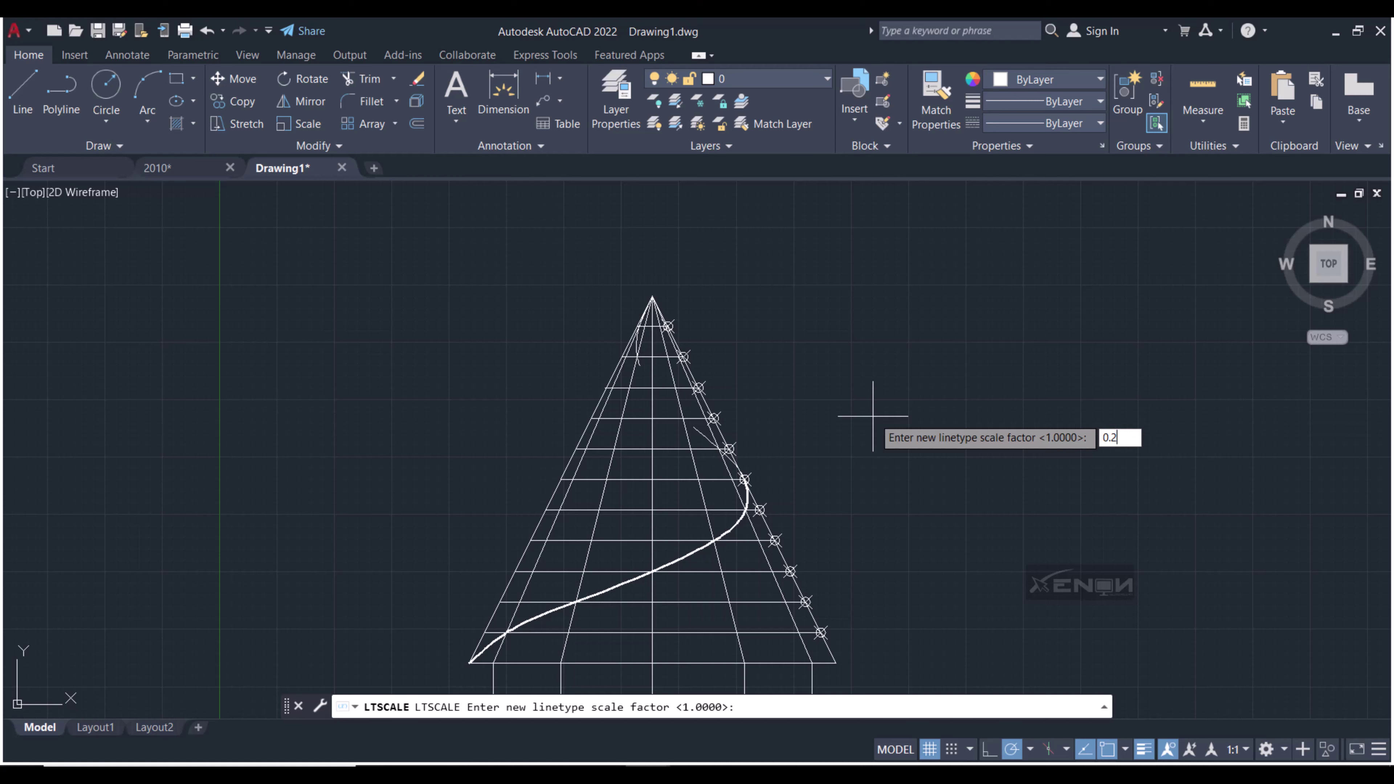
key(Return)
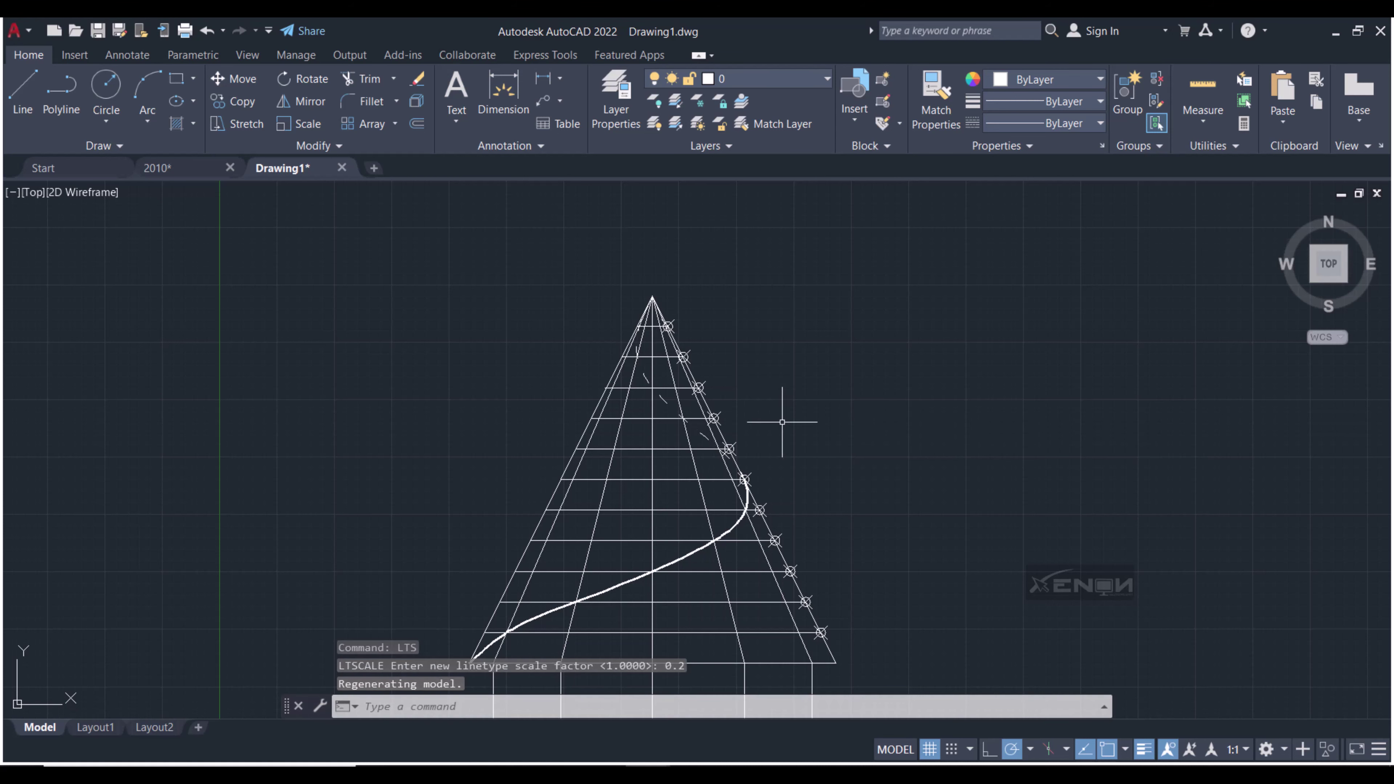
scroll(778, 414, up, 1)
scroll(868, 395, up, 3)
scroll(920, 403, down, 2)
scroll(921, 403, down, 2)
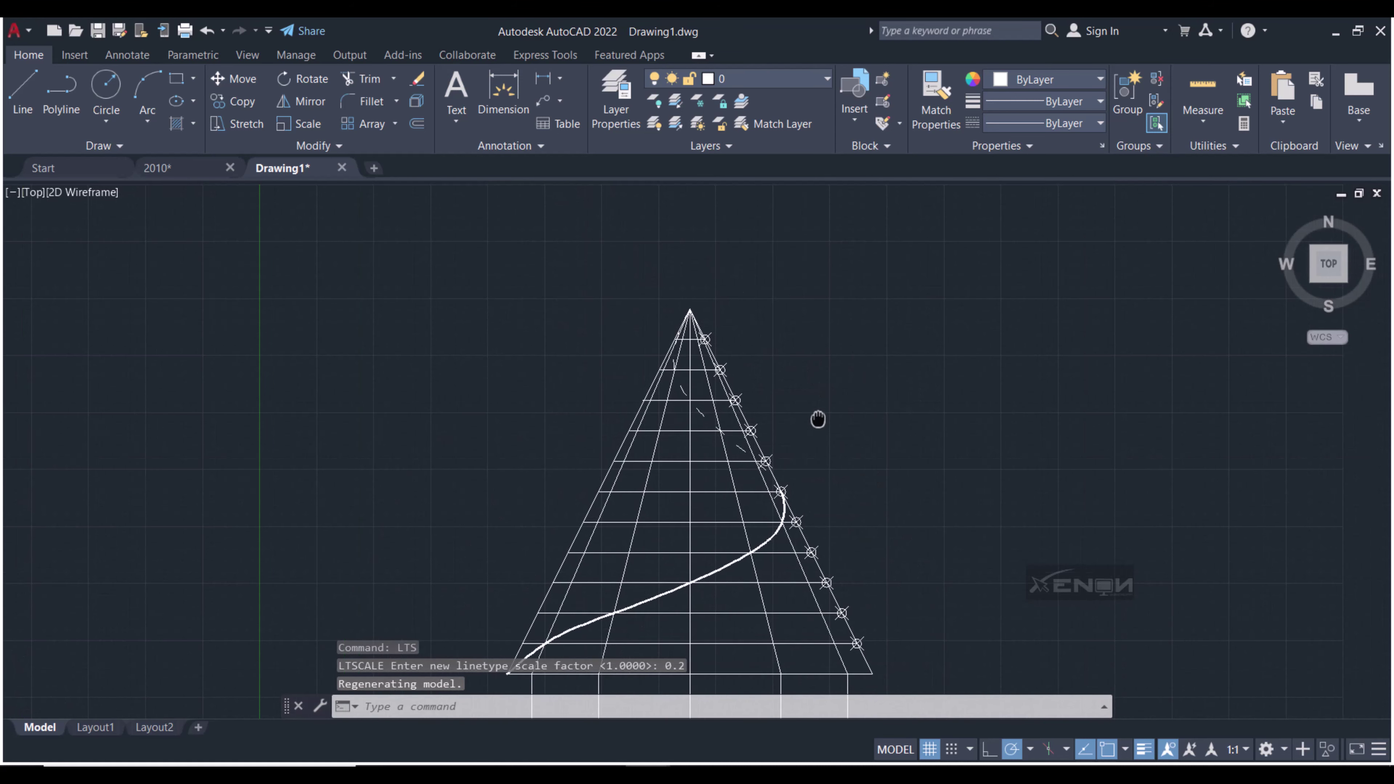
Reduce the linetype scale further to 0.05 so the dashes appear finer
key(Return)
text(0.05)
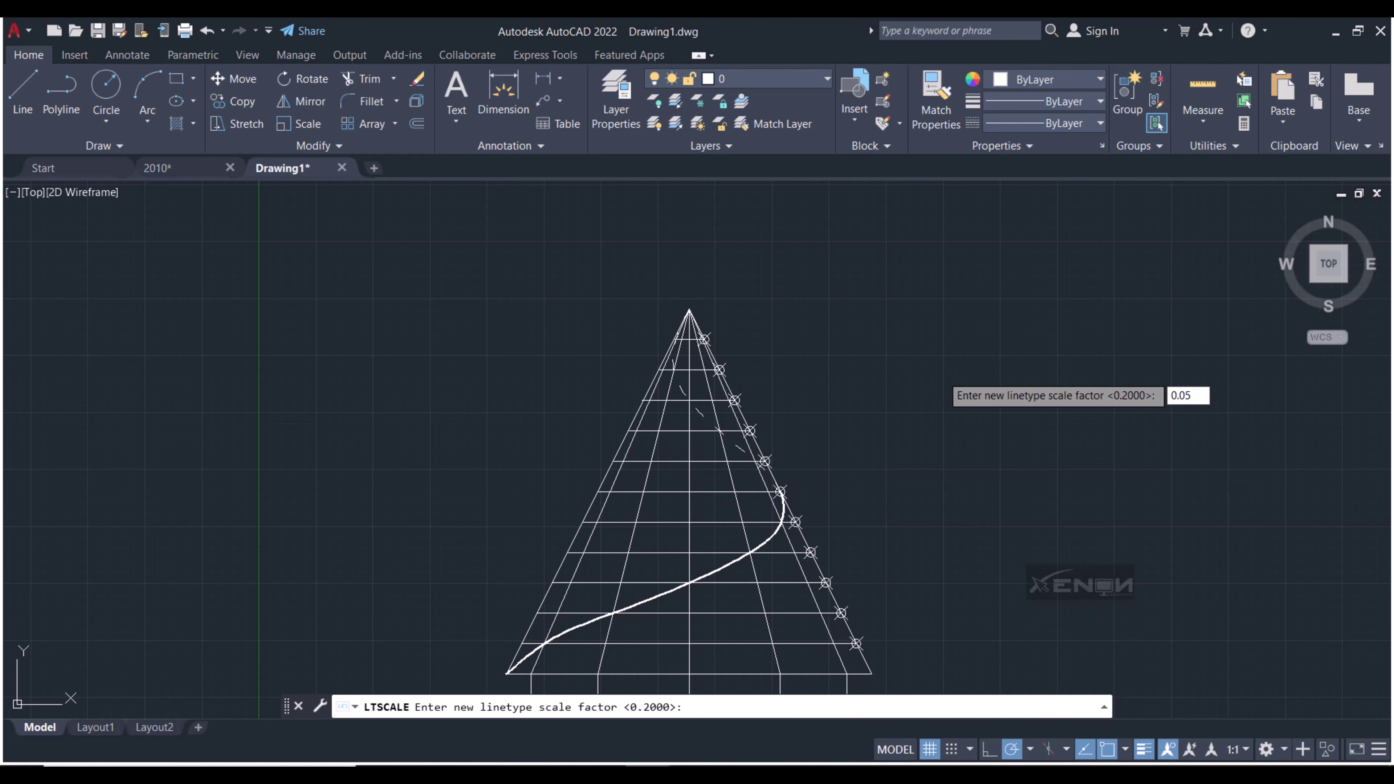
key(Return)
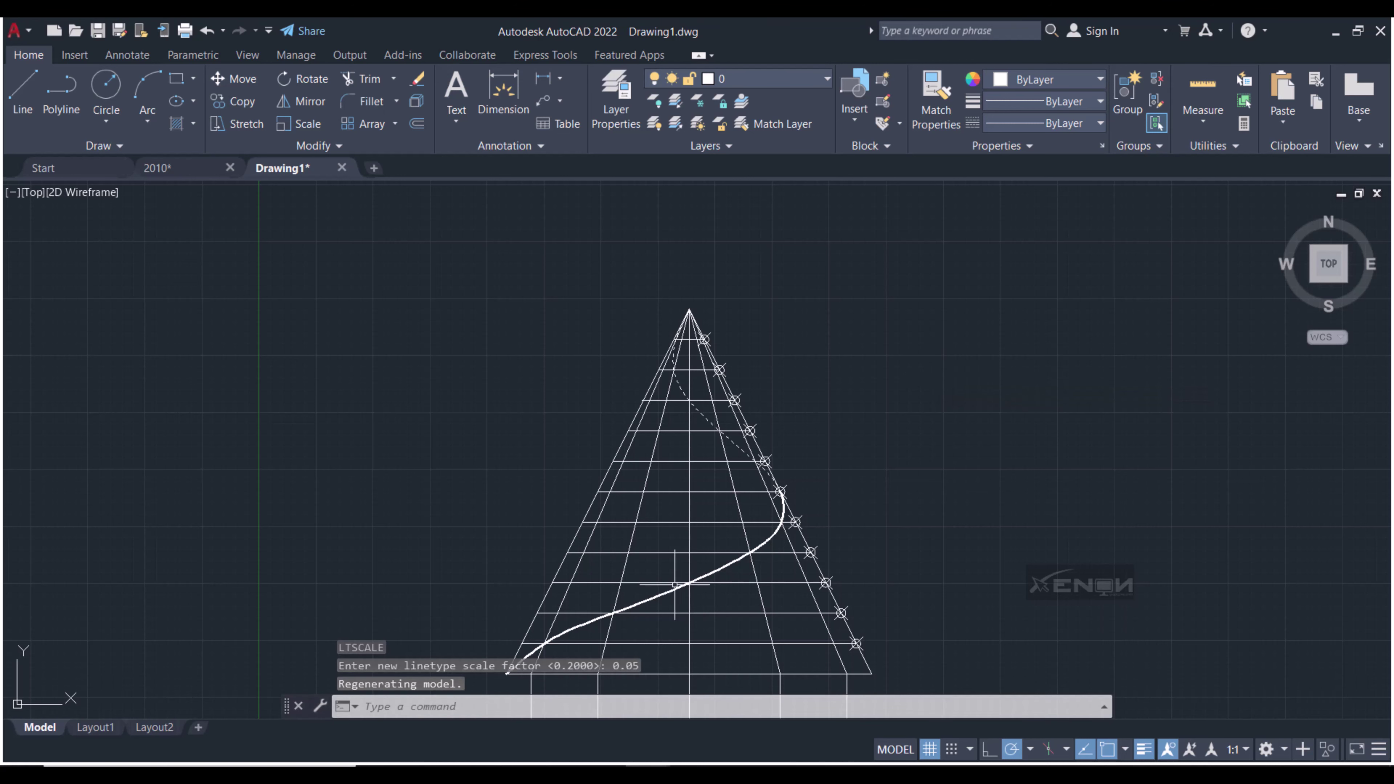
scroll(731, 434, up, 3)
scroll(731, 422, down, 3)
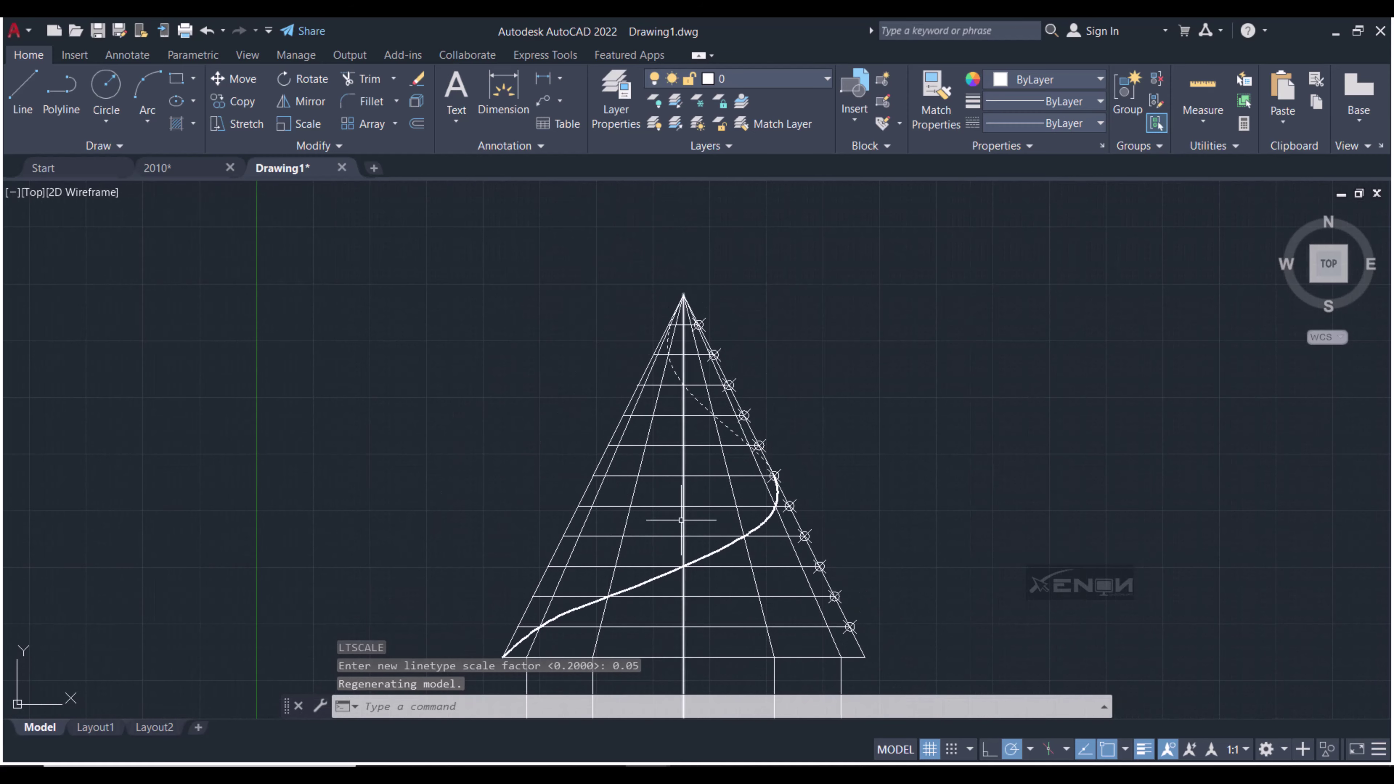
middle_drag(714, 440, 692, 324)
scroll(658, 384, down, 1)
scroll(659, 385, down, 1)
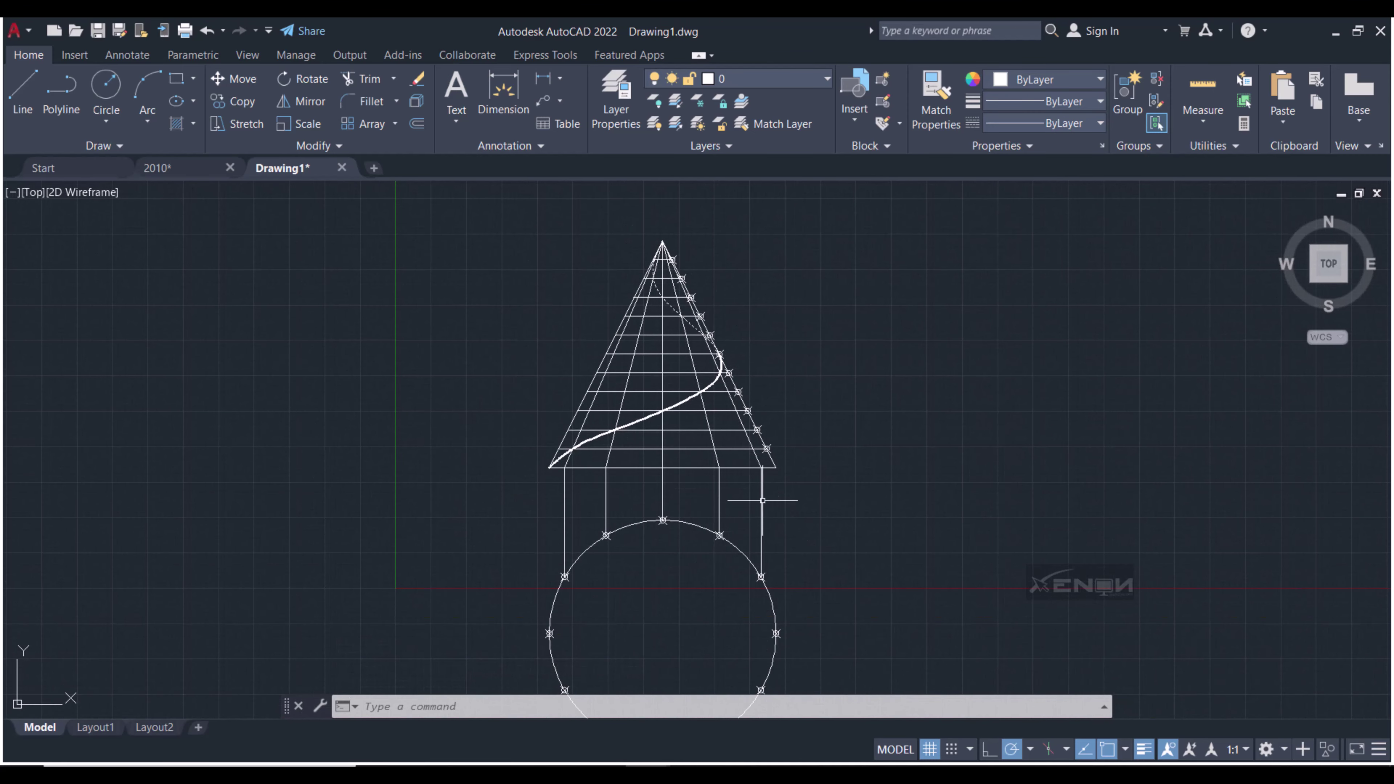
Draw a vertical line from the circle's top quadrant to its bottom quadrant, then delete it
middle_drag(830, 572, 823, 528)
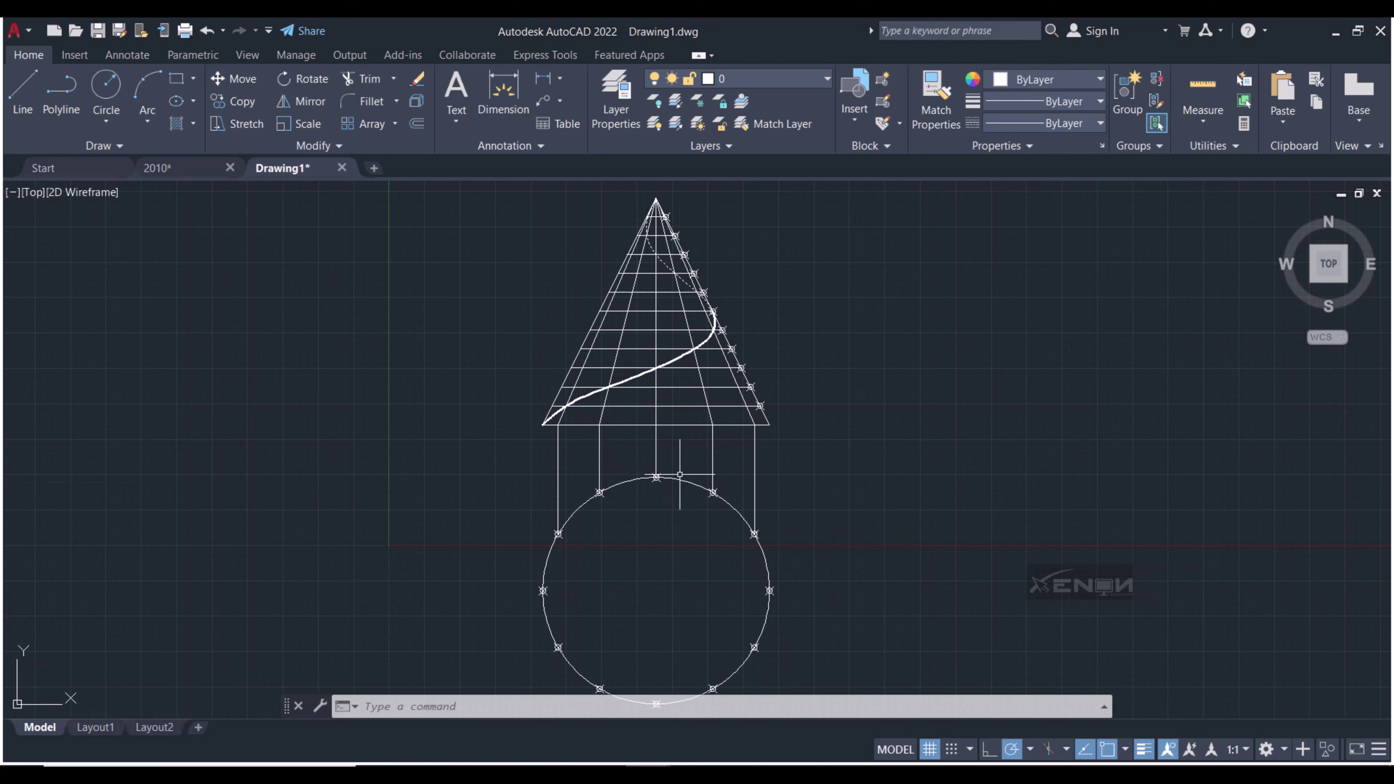
middle_drag(739, 609, 700, 570)
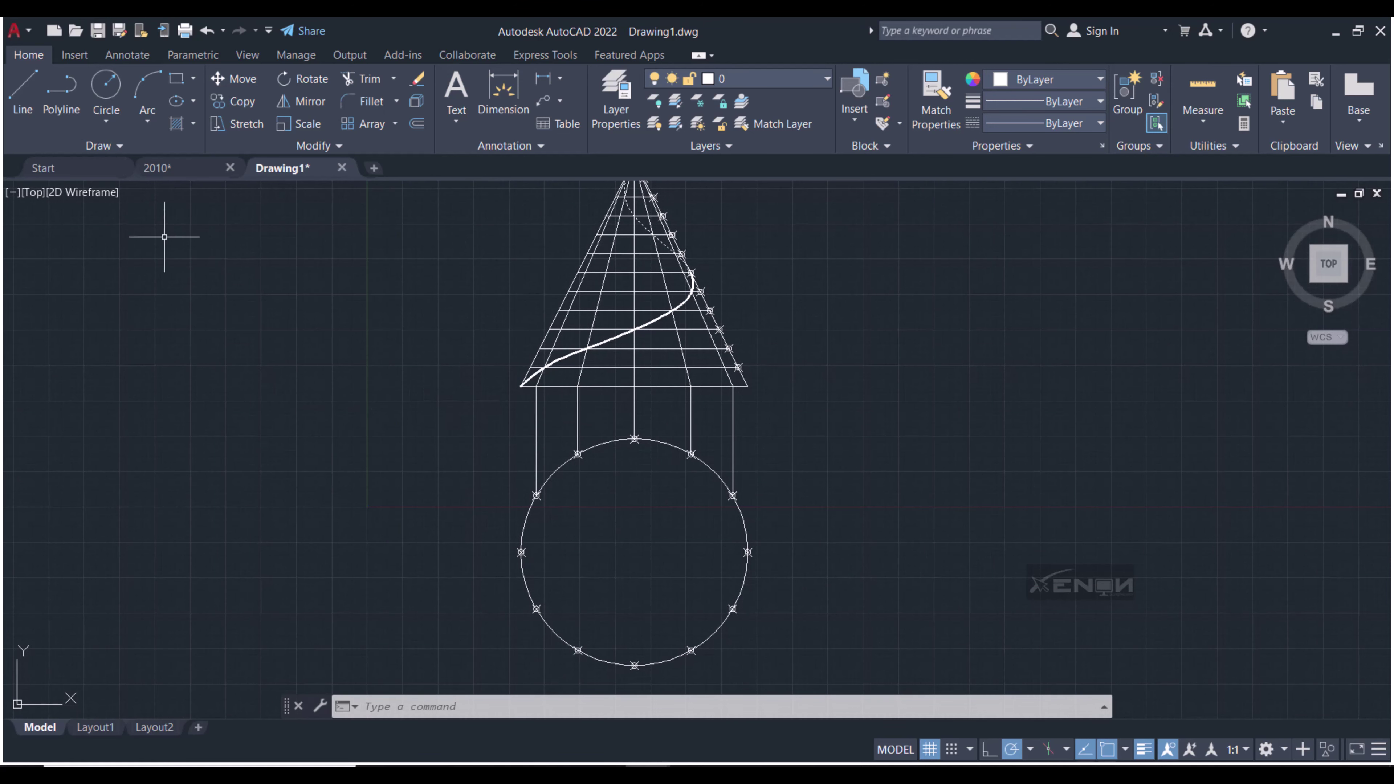
click(25, 90)
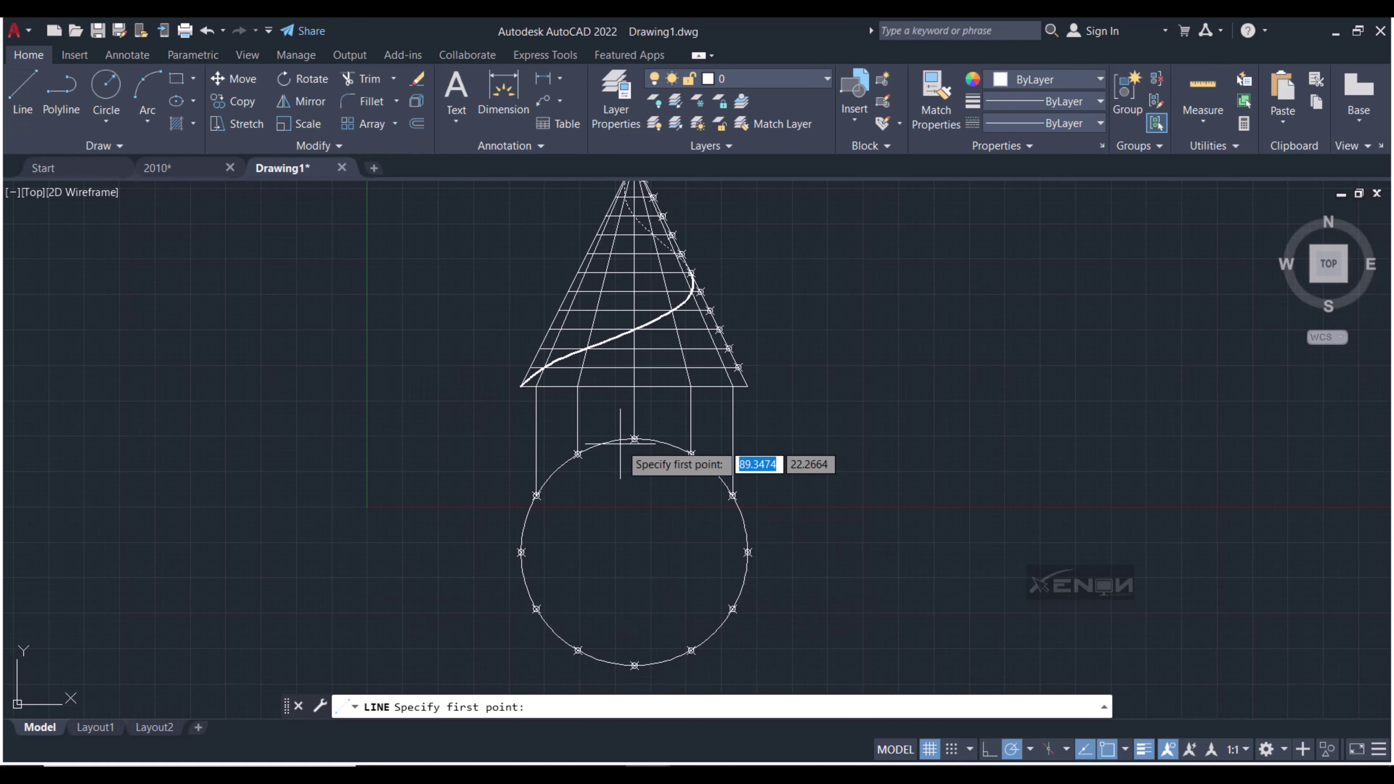
click(635, 440)
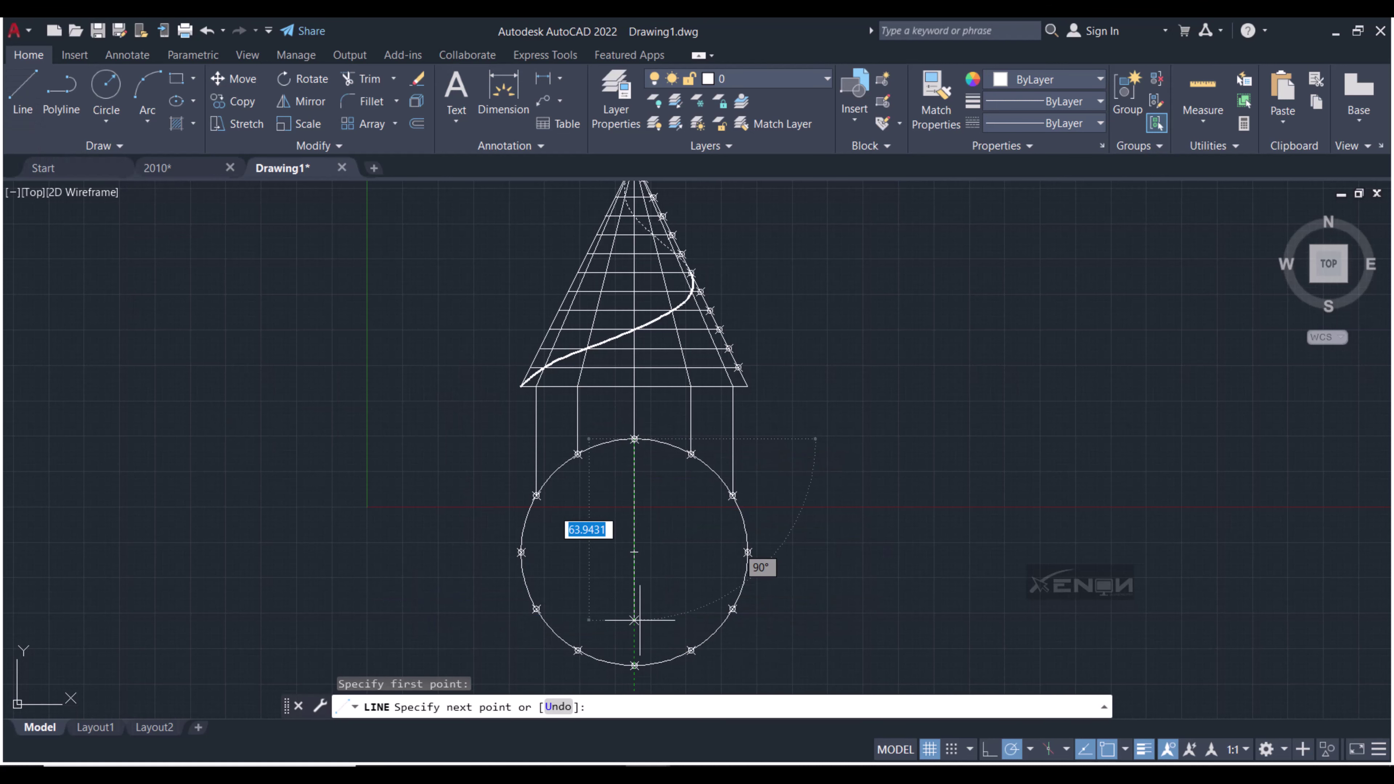
click(635, 665)
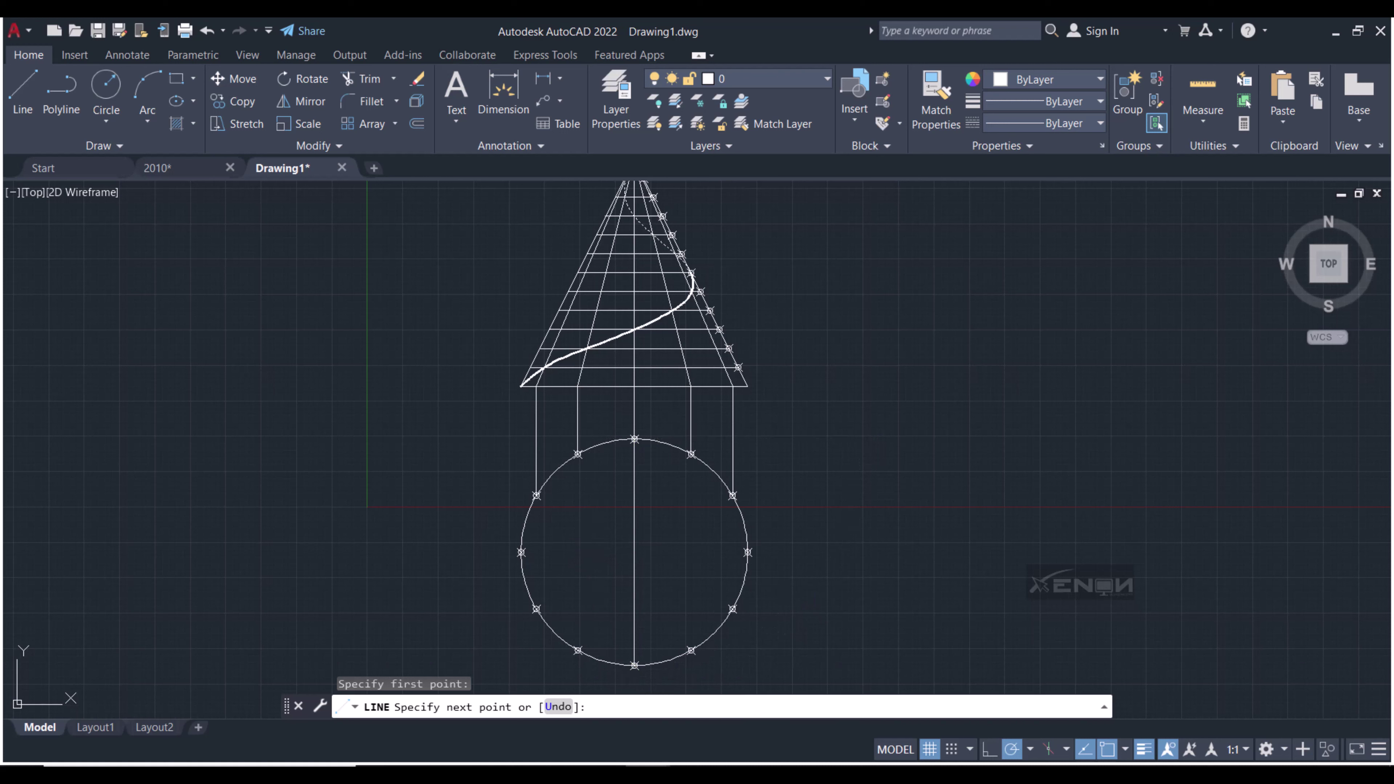
key(Return)
click(676, 607)
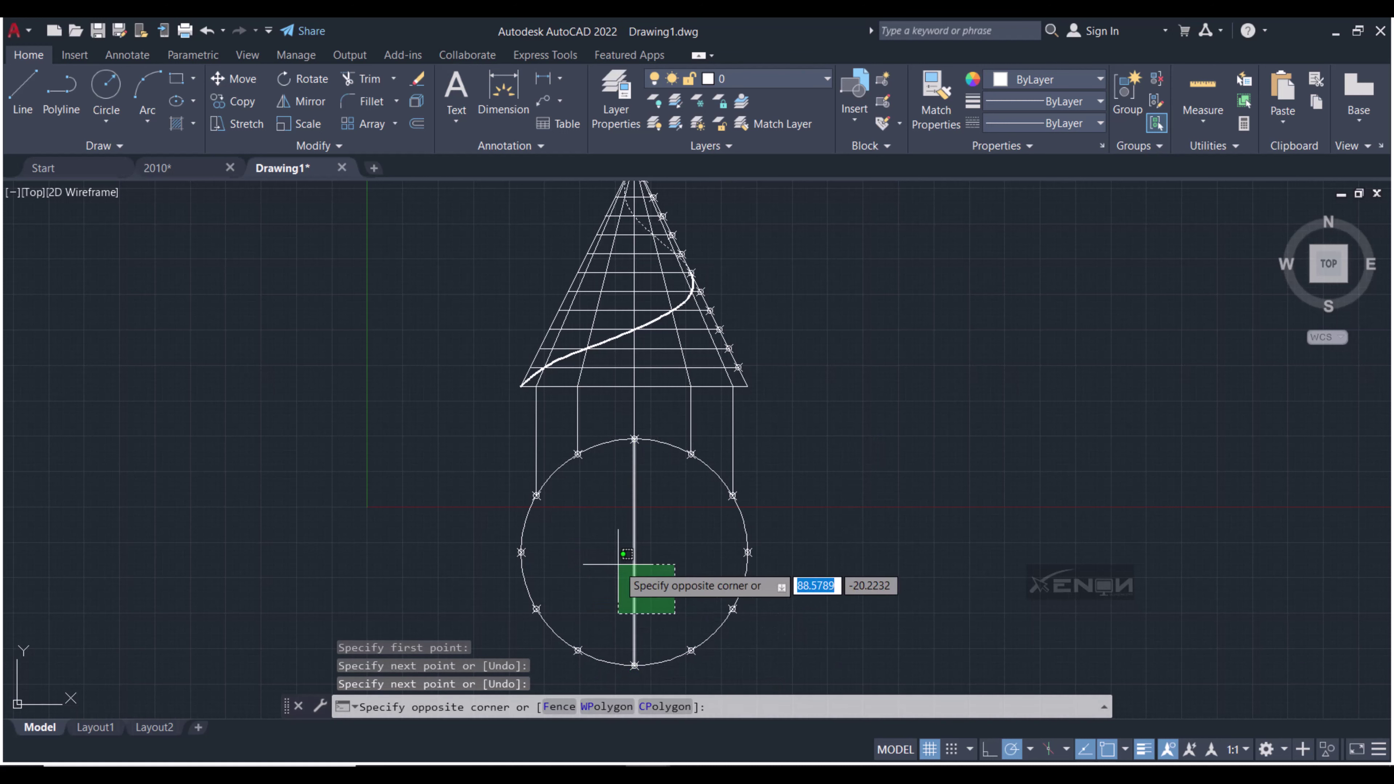
click(618, 562)
key(Delete)
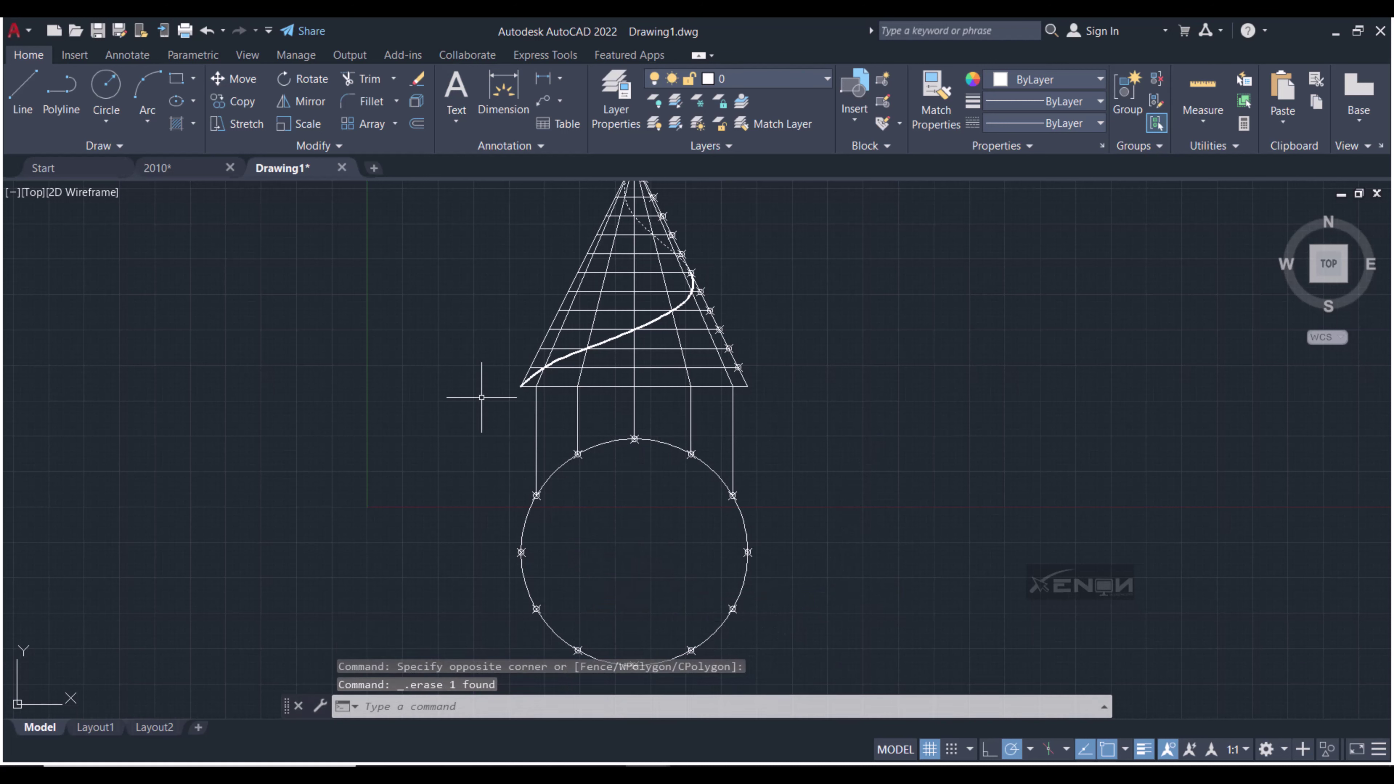
Draw a 40-unit radius line from the circle's top quadrant to its centre and select it
click(23, 90)
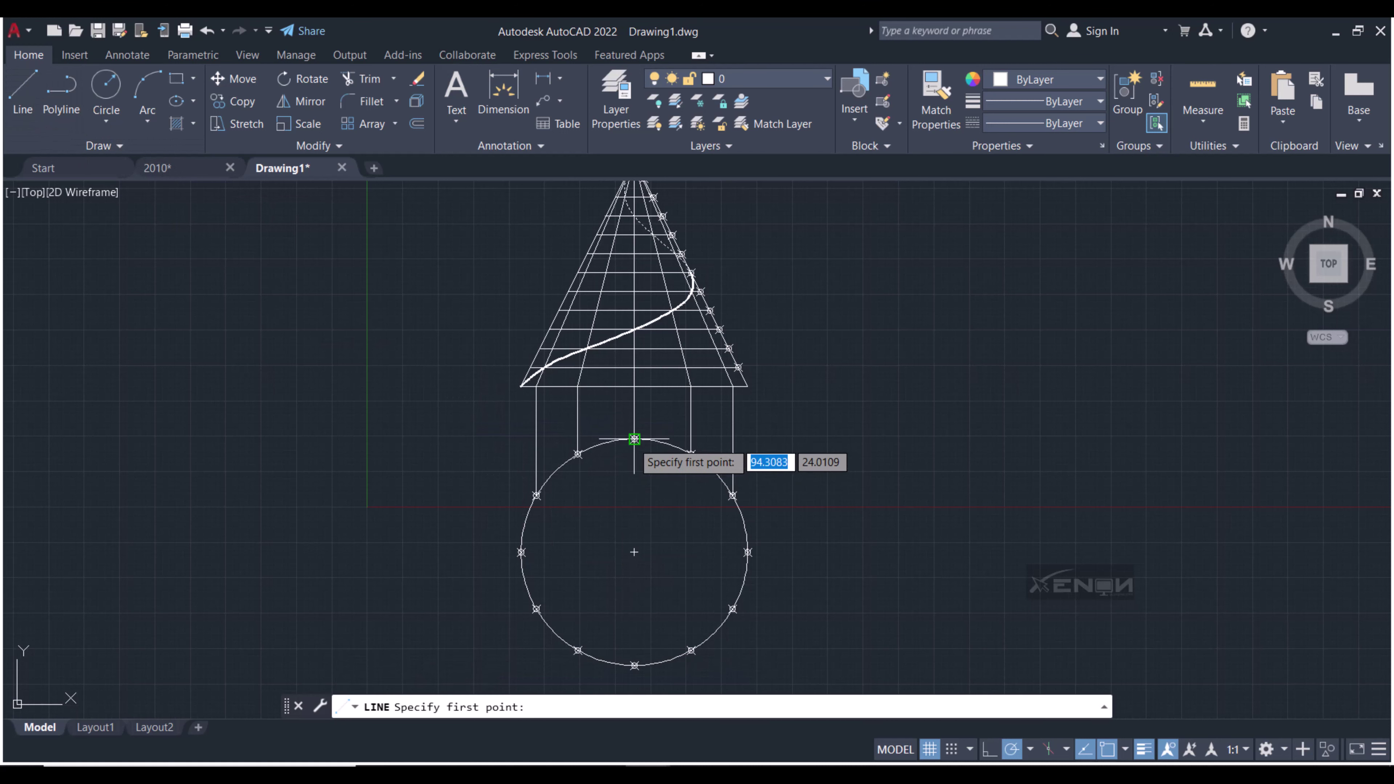
click(634, 439)
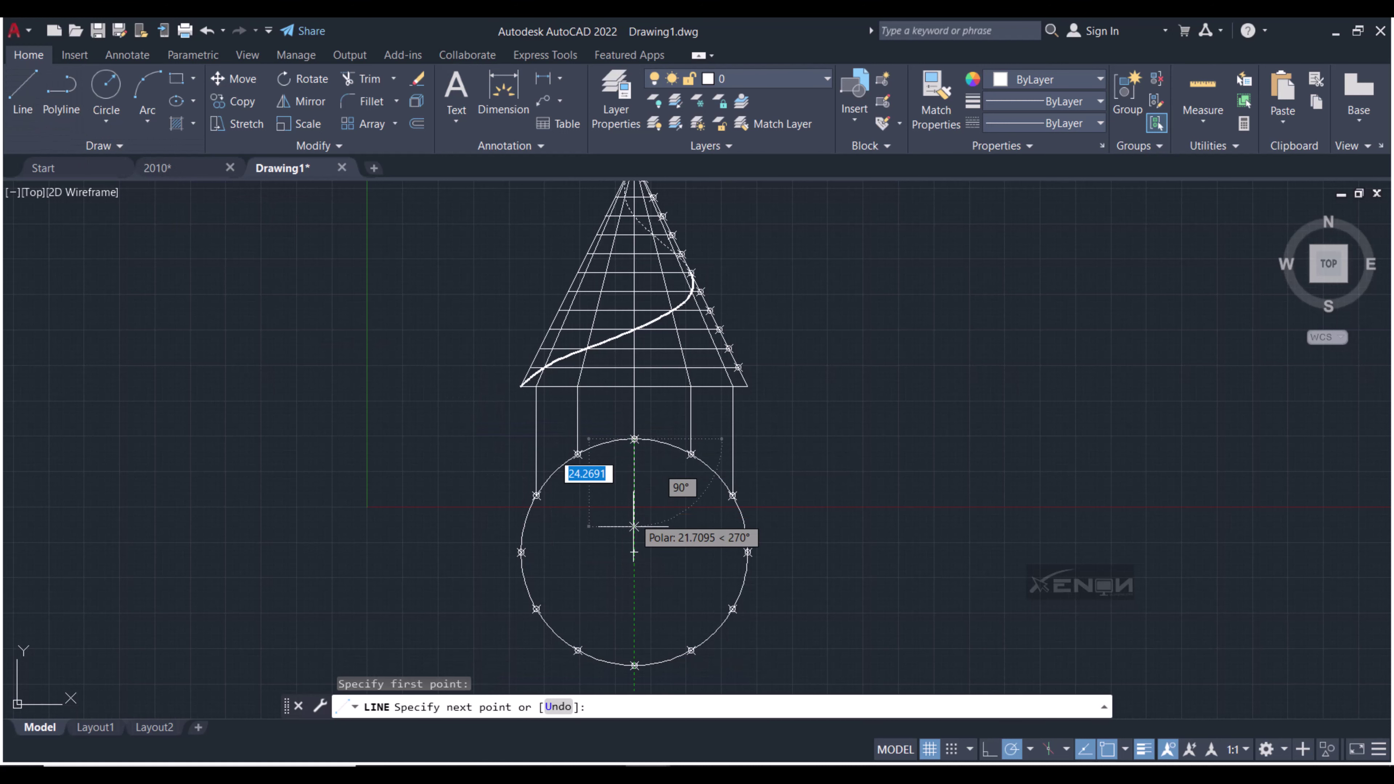
click(634, 552)
key(Return)
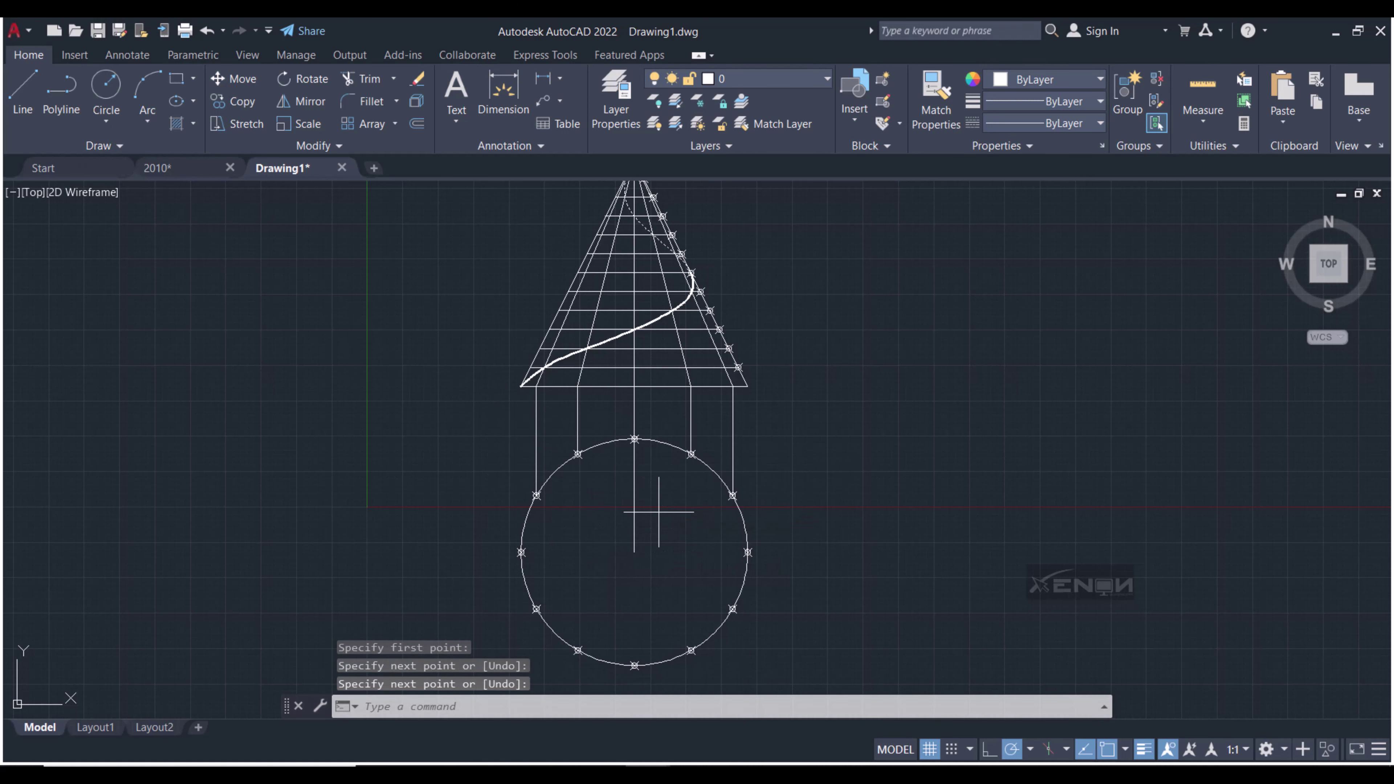
click(659, 512)
click(620, 496)
text(ARR)
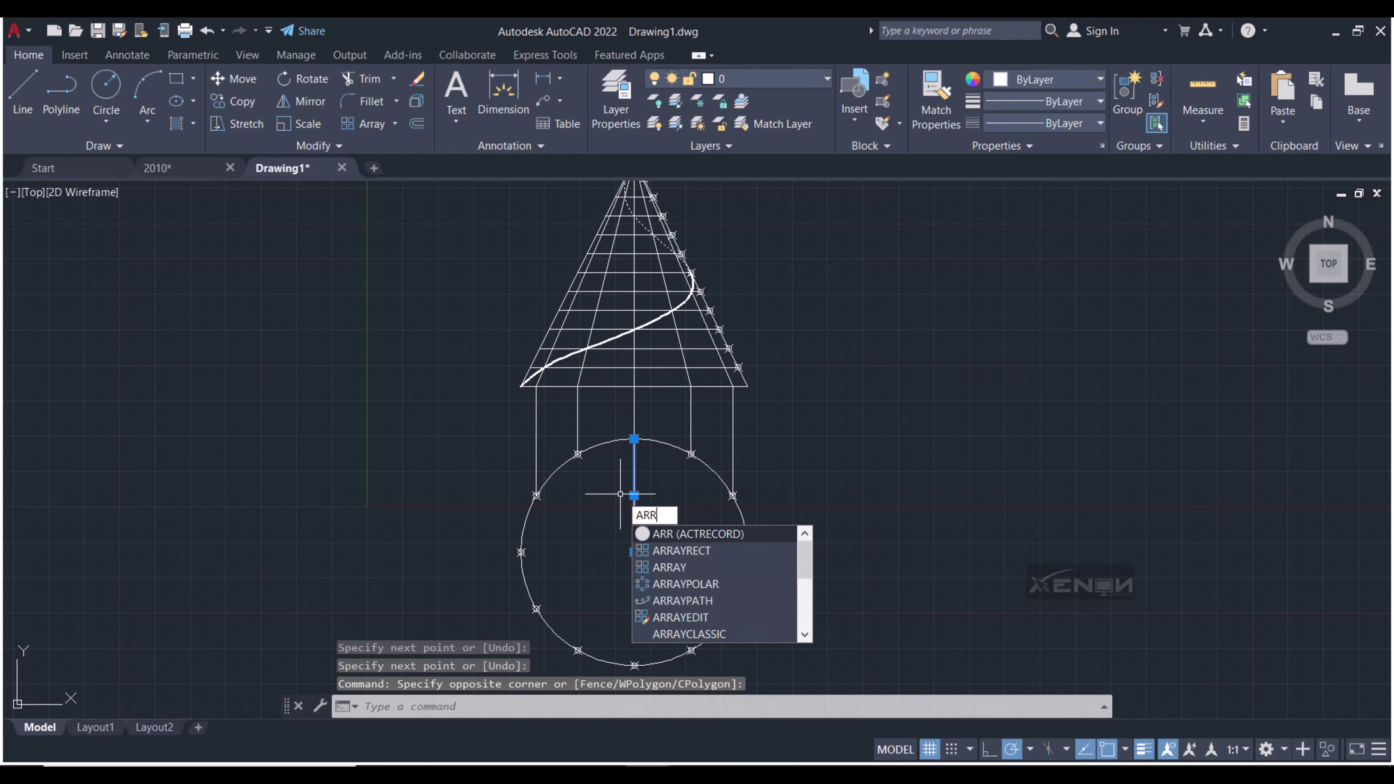
Polar-array the radius line 12 times about the circle centre with ARRAYPOLAR
click(691, 584)
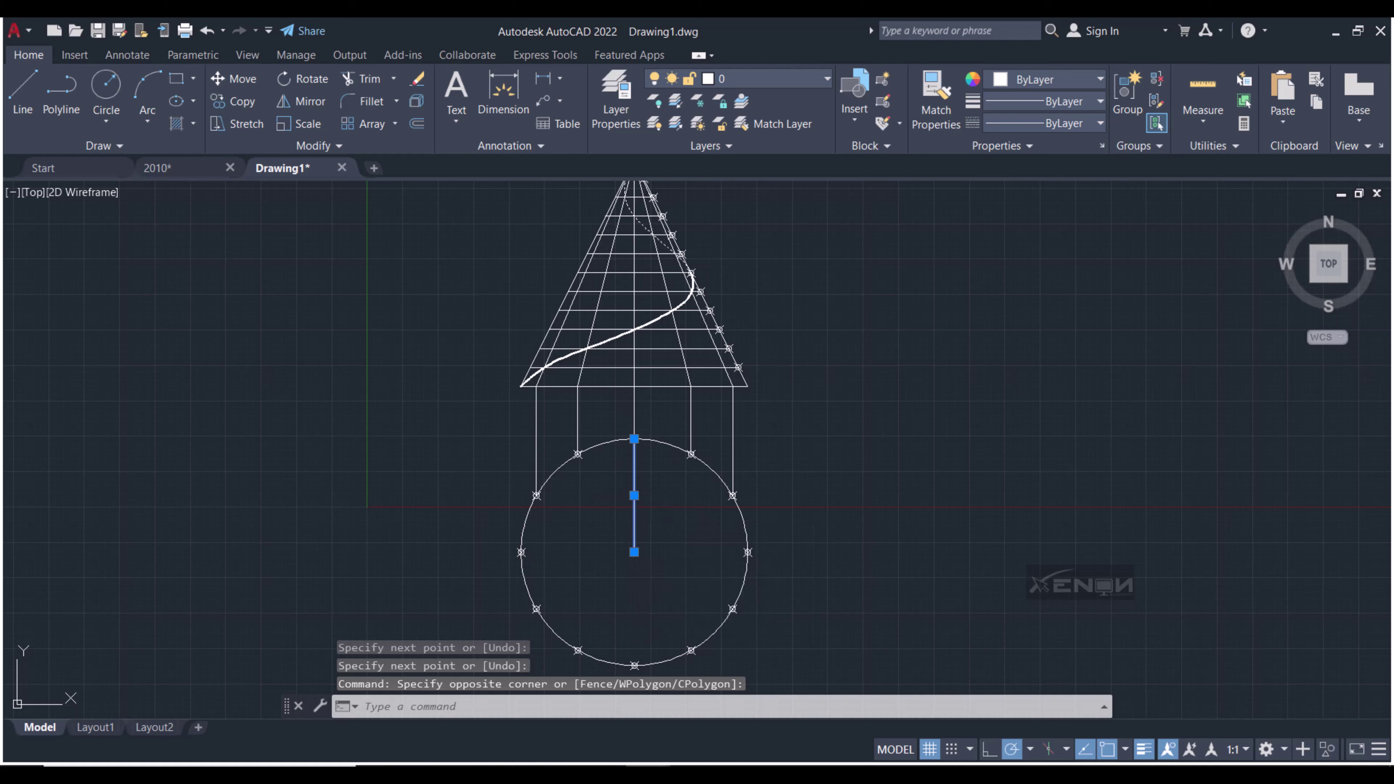
text(arraypolar)
key(Return)
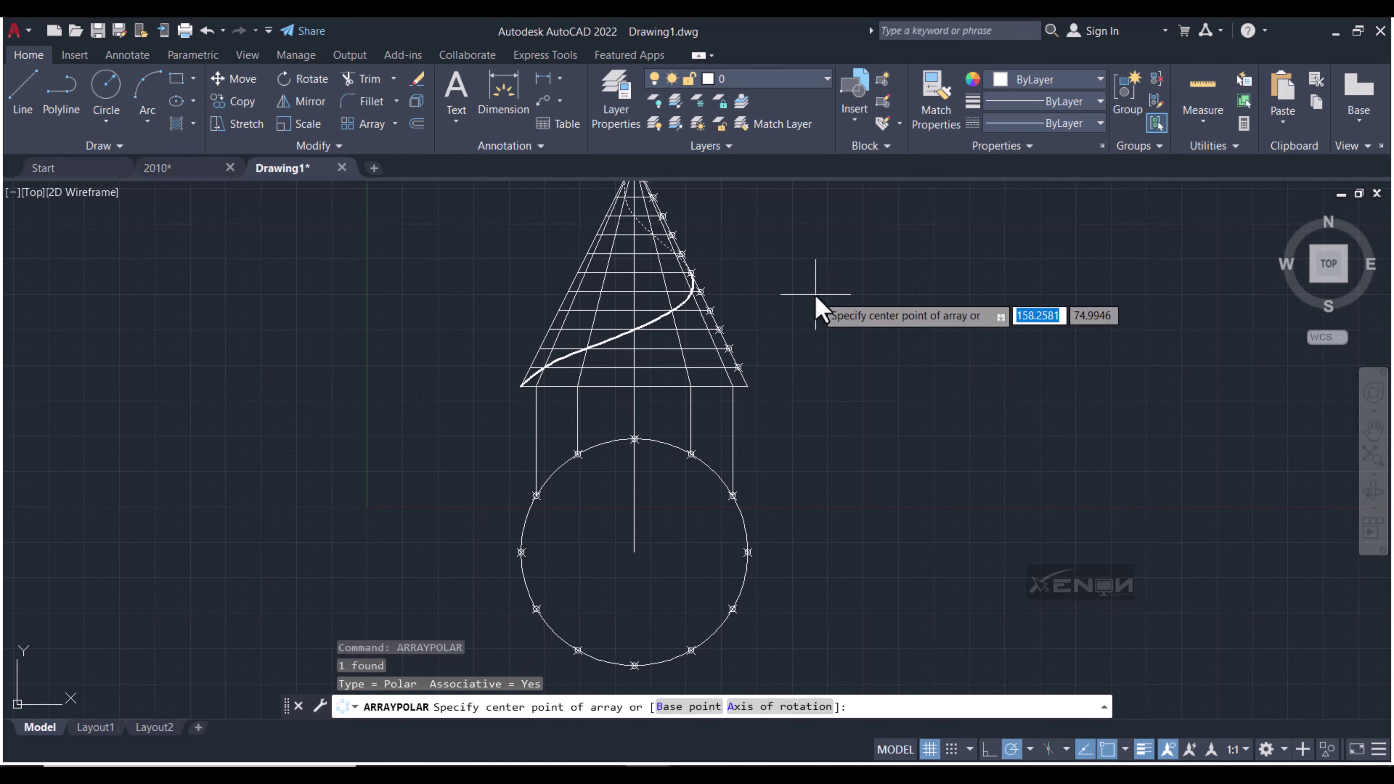
click(634, 551)
text(12)
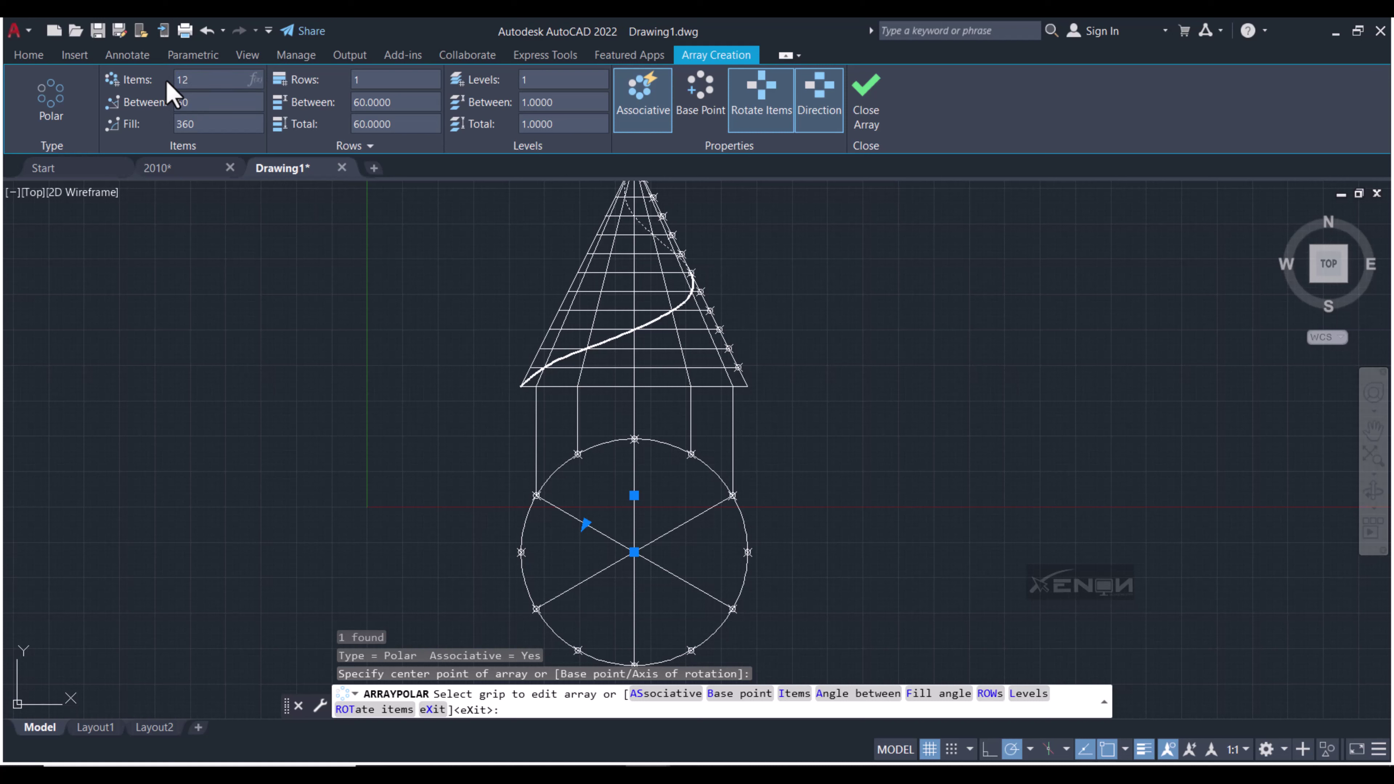
key(Return)
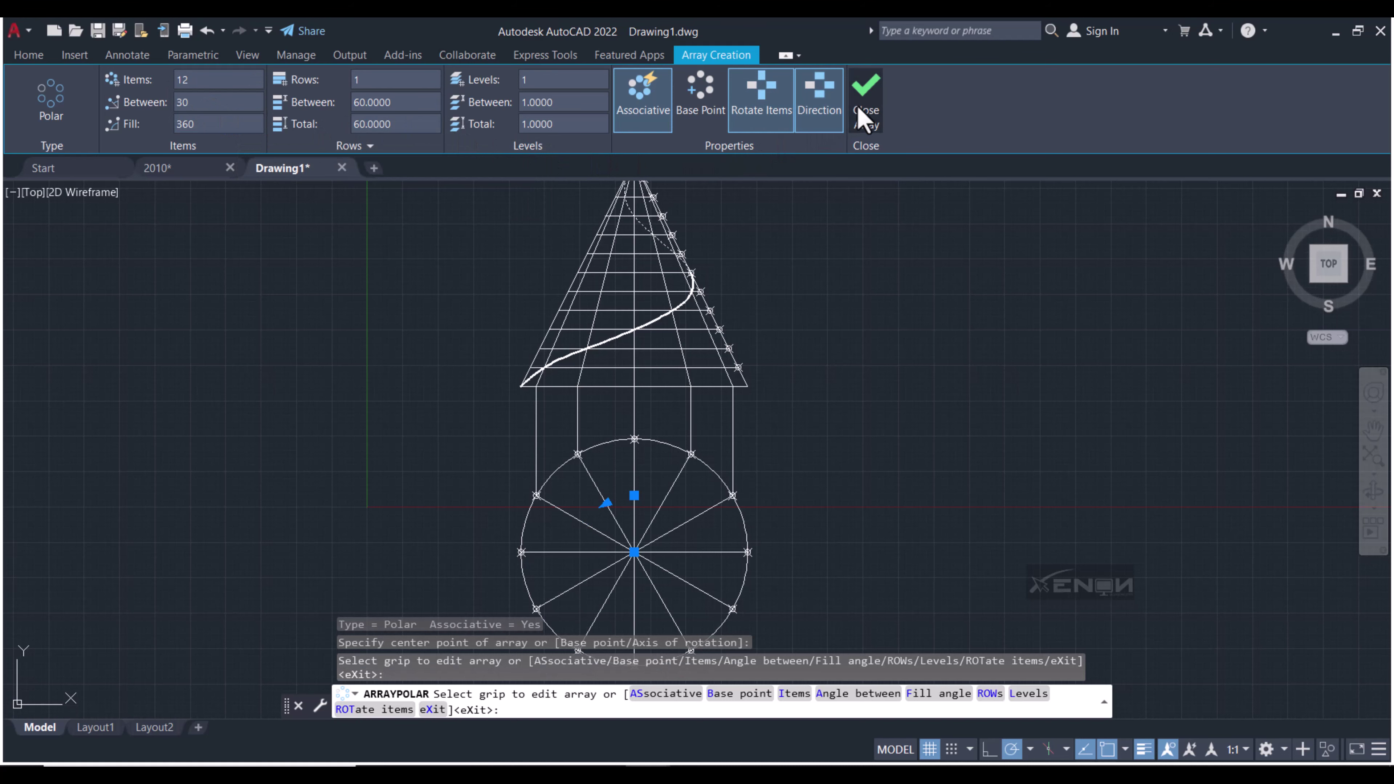
scroll(890, 296, down, 2)
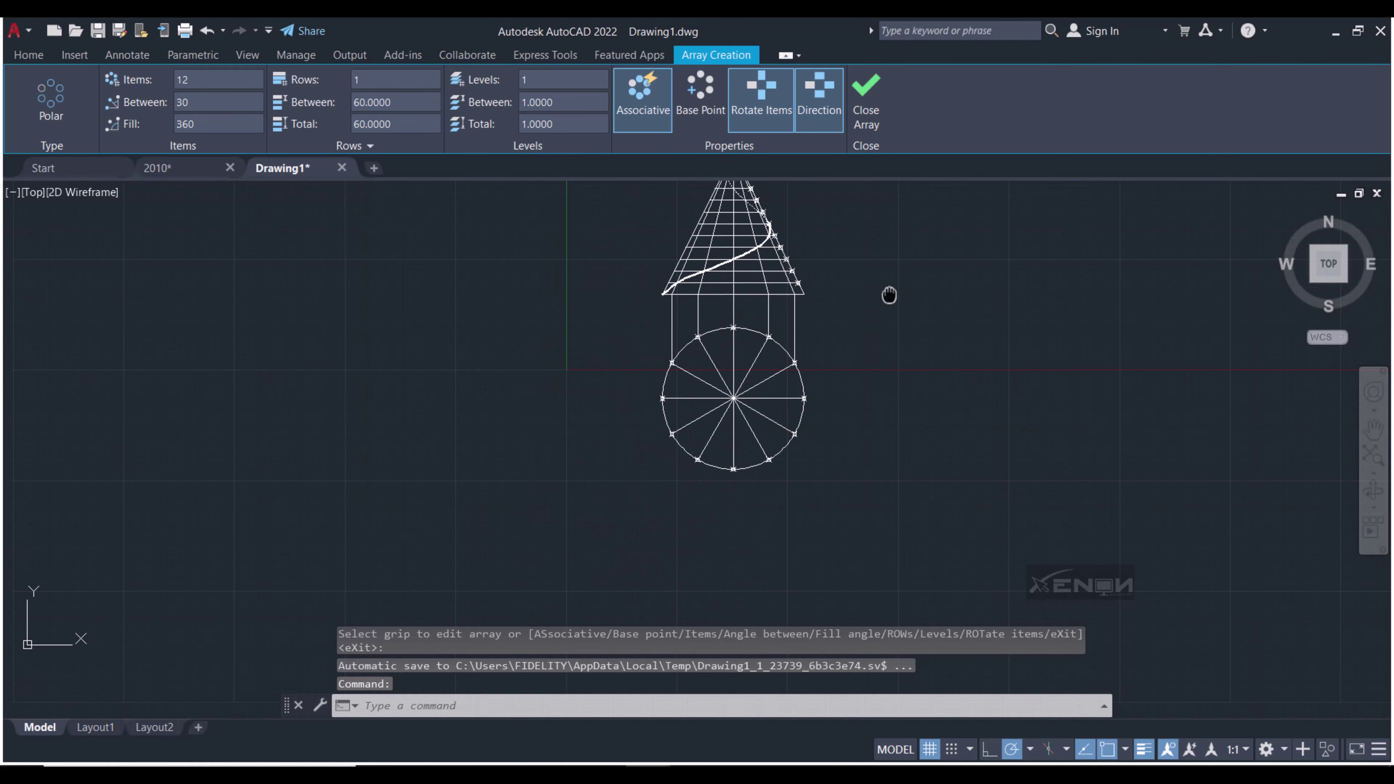
key(Return)
scroll(769, 384, up, 2)
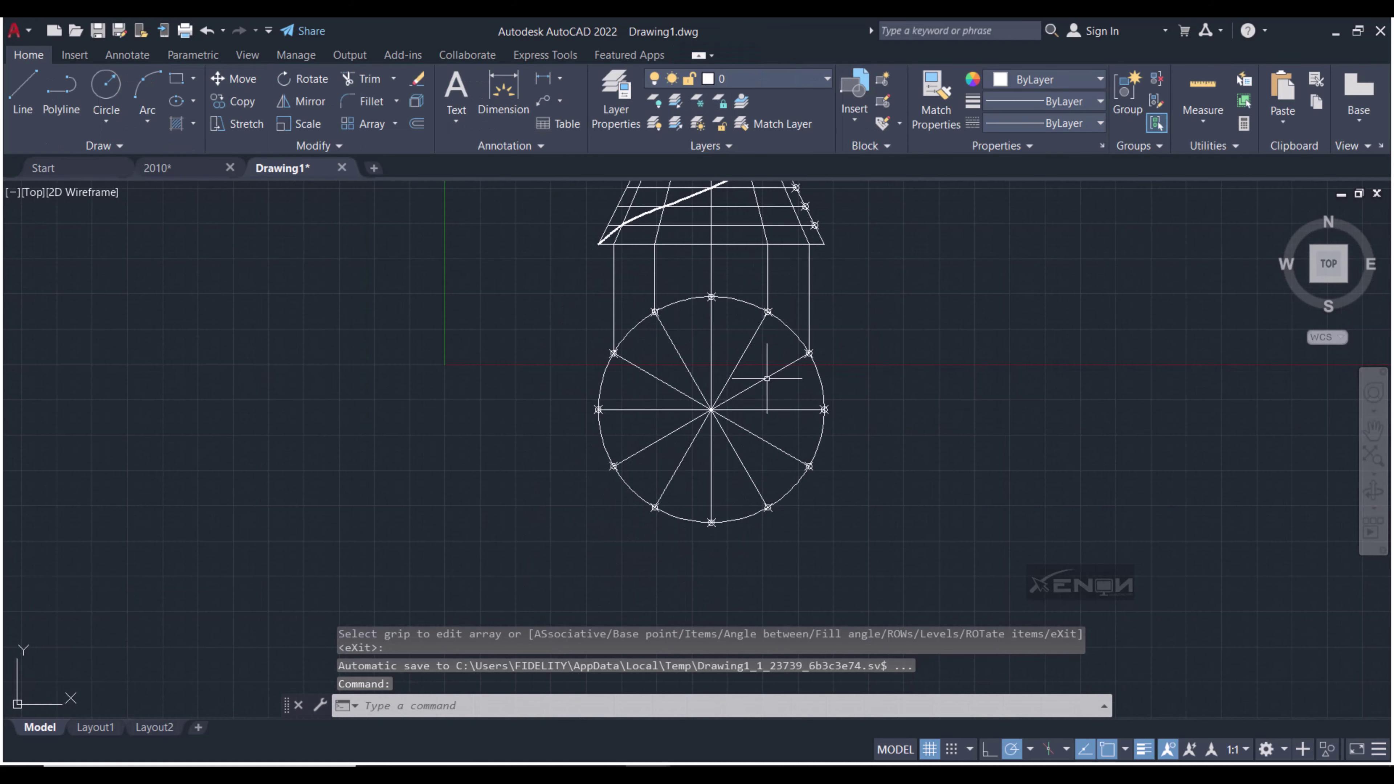
Explode the 12-spoke array into individual lines with X and recentre the view
click(743, 392)
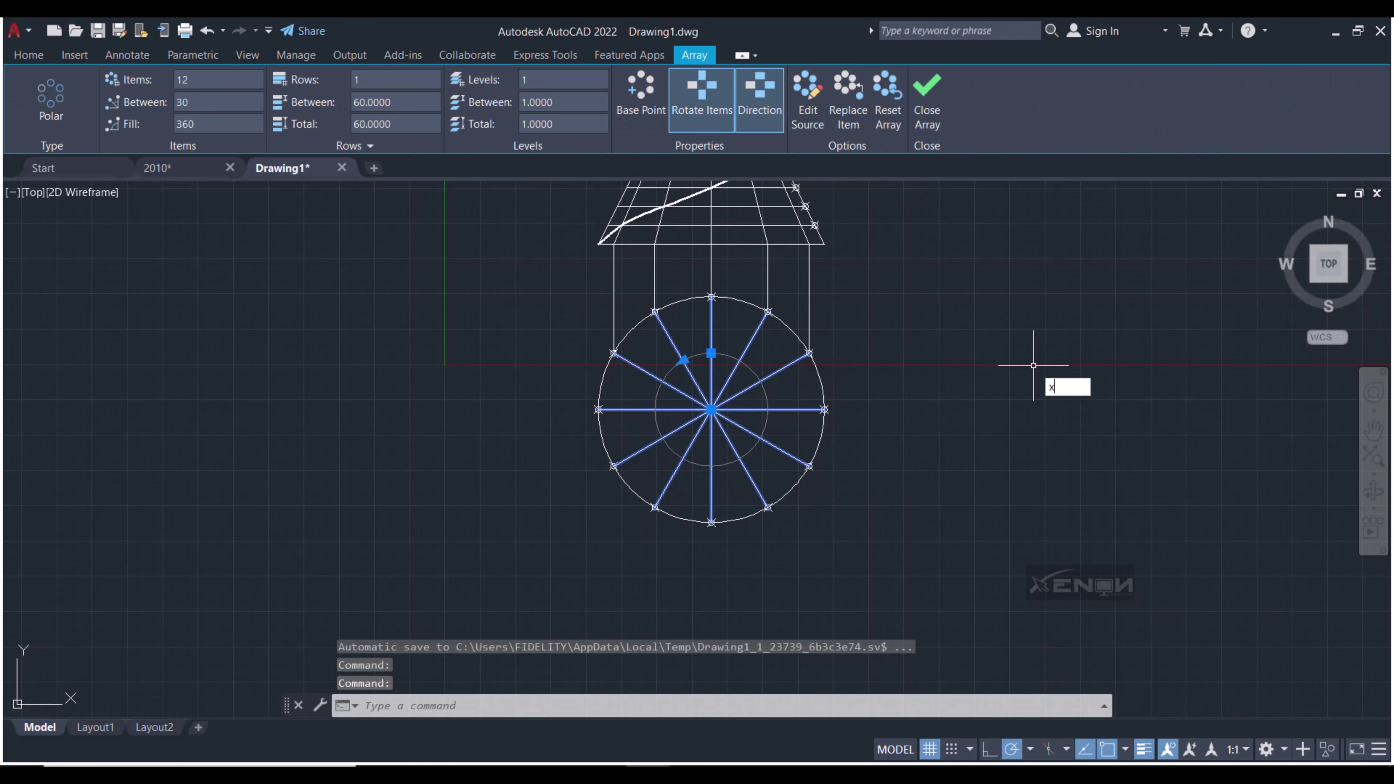
key(Return)
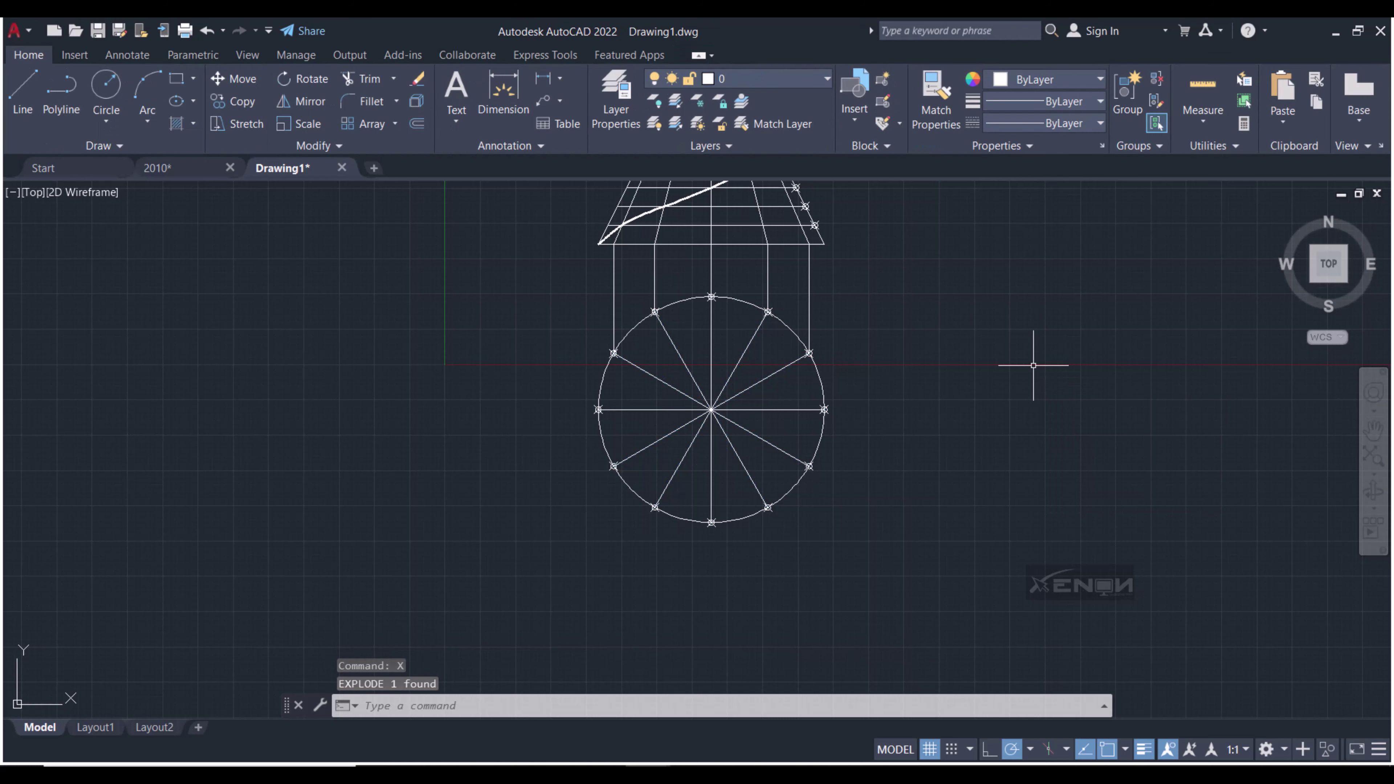
middle_drag(864, 376, 852, 405)
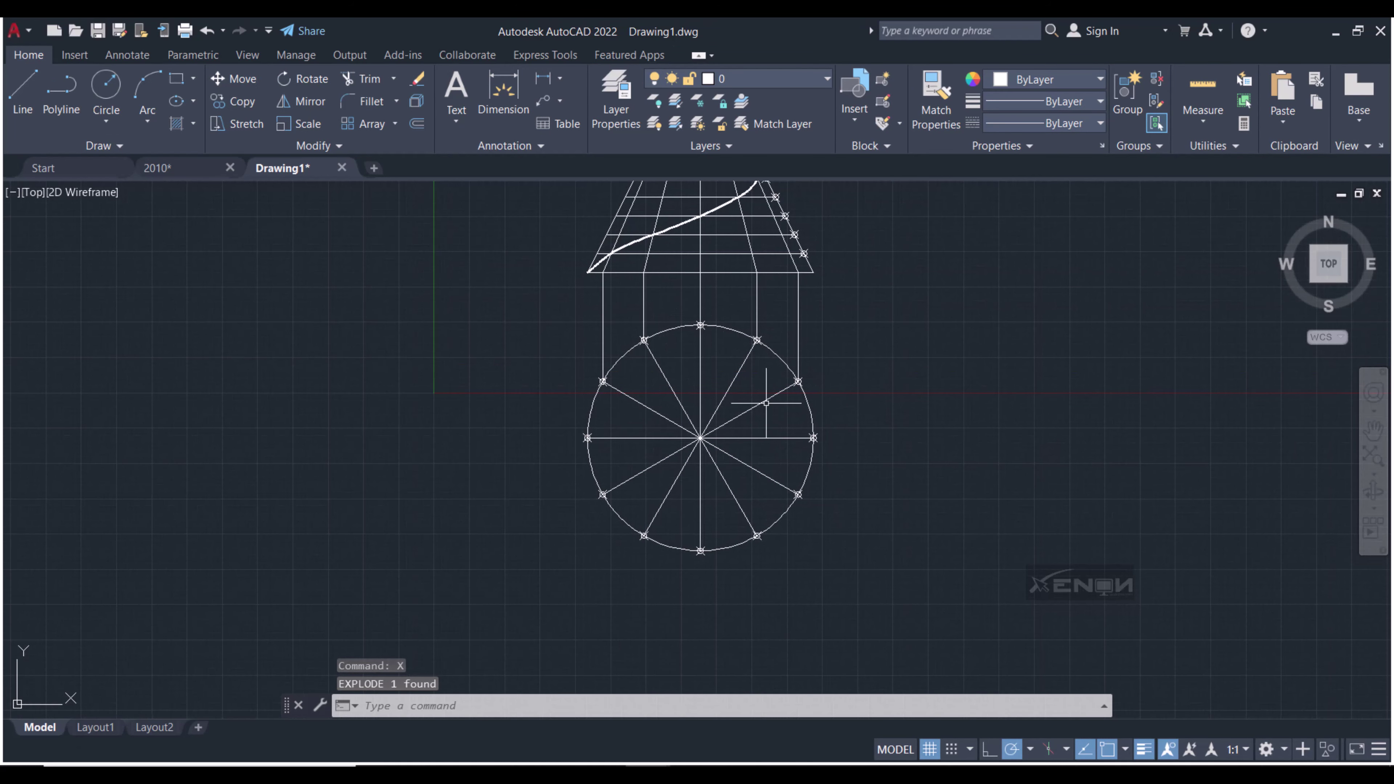
middle_drag(728, 390, 738, 449)
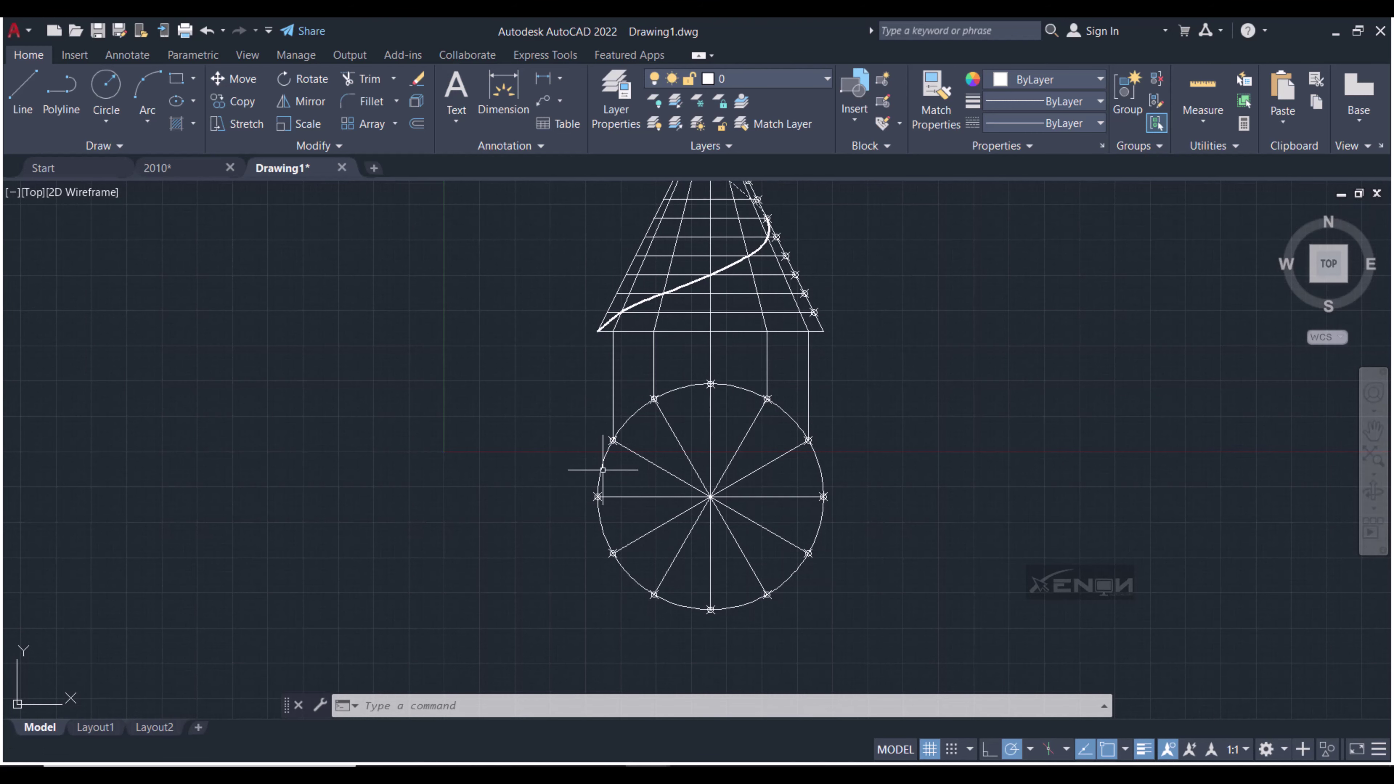
middle_drag(703, 267, 694, 251)
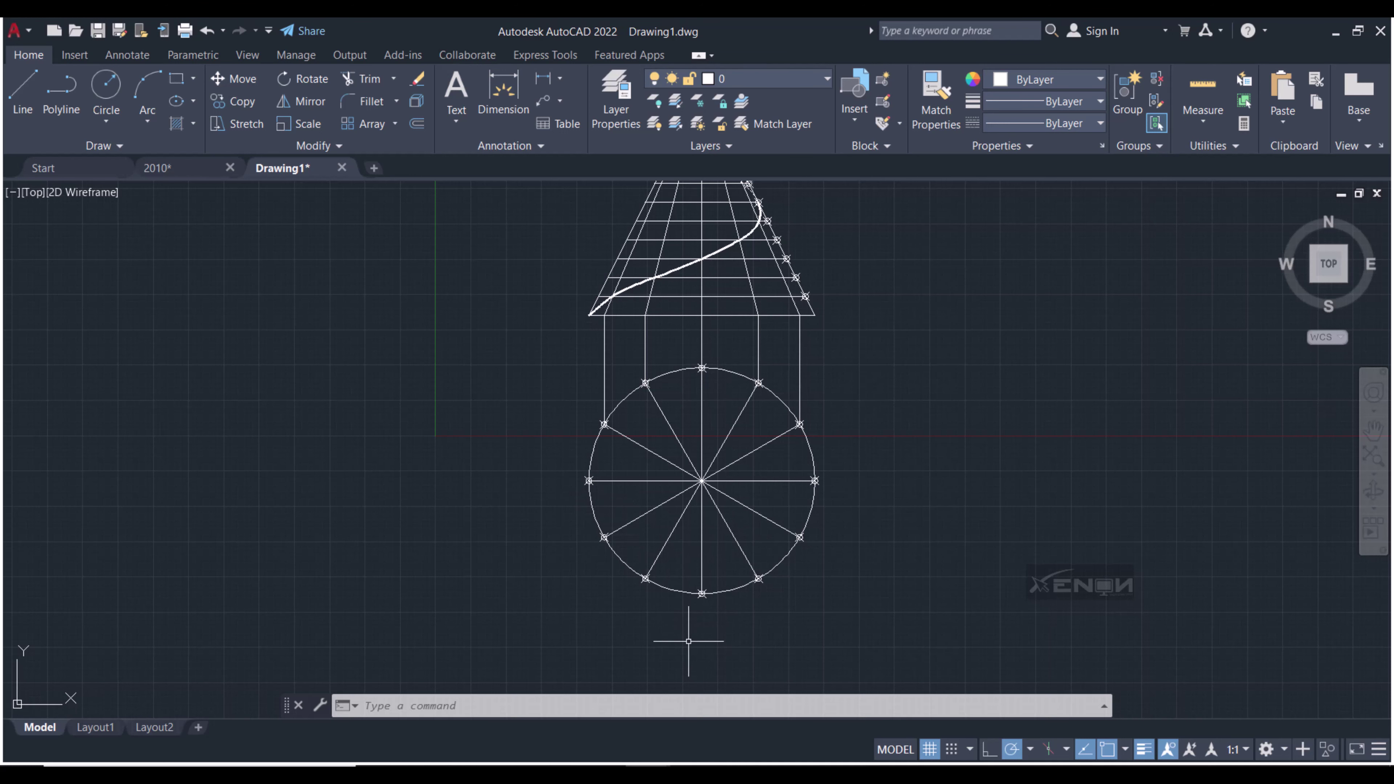
middle_drag(687, 641, 687, 600)
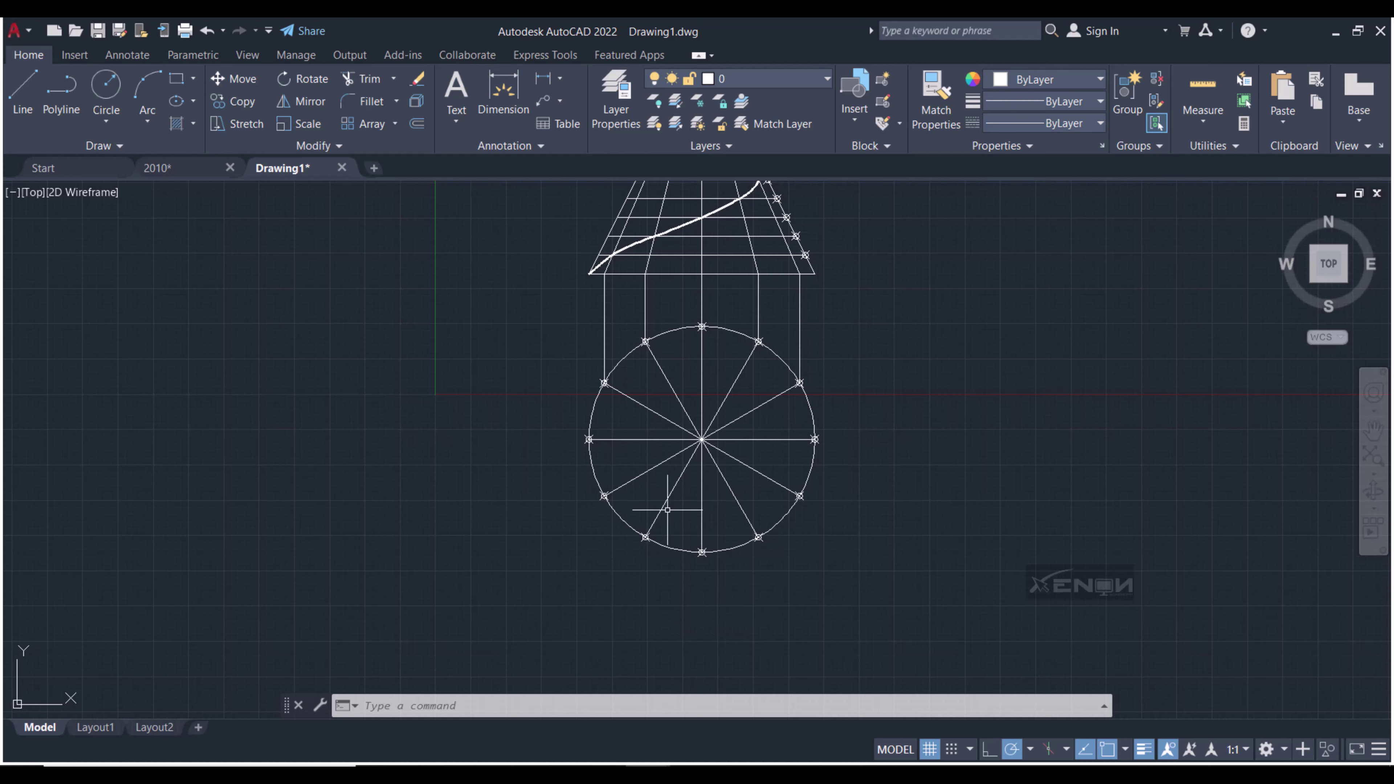
Drop two vertical projection lines from spiral intersection points to the circle's lower spokes
scroll(644, 236, up, 2)
text(l)
key(Return)
click(593, 267)
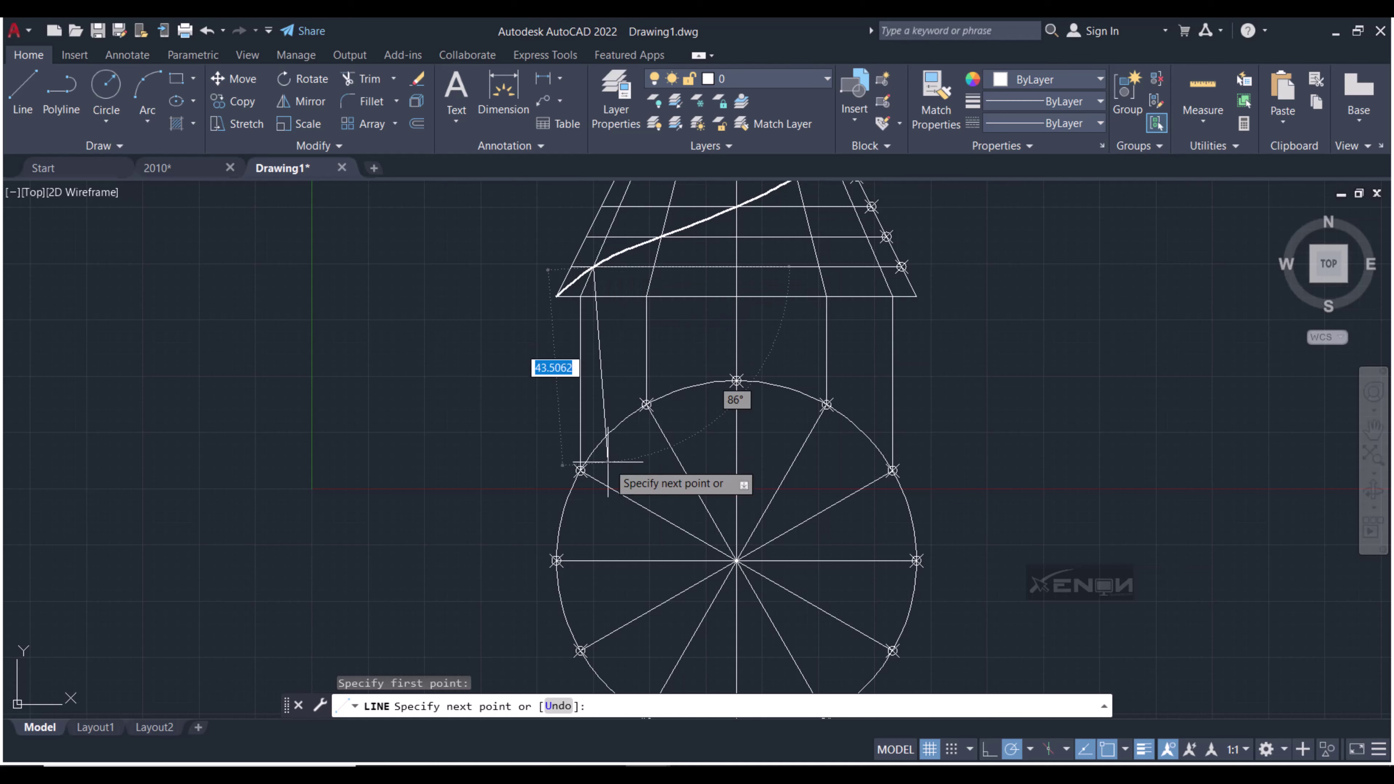
middle_drag(583, 462, 610, 414)
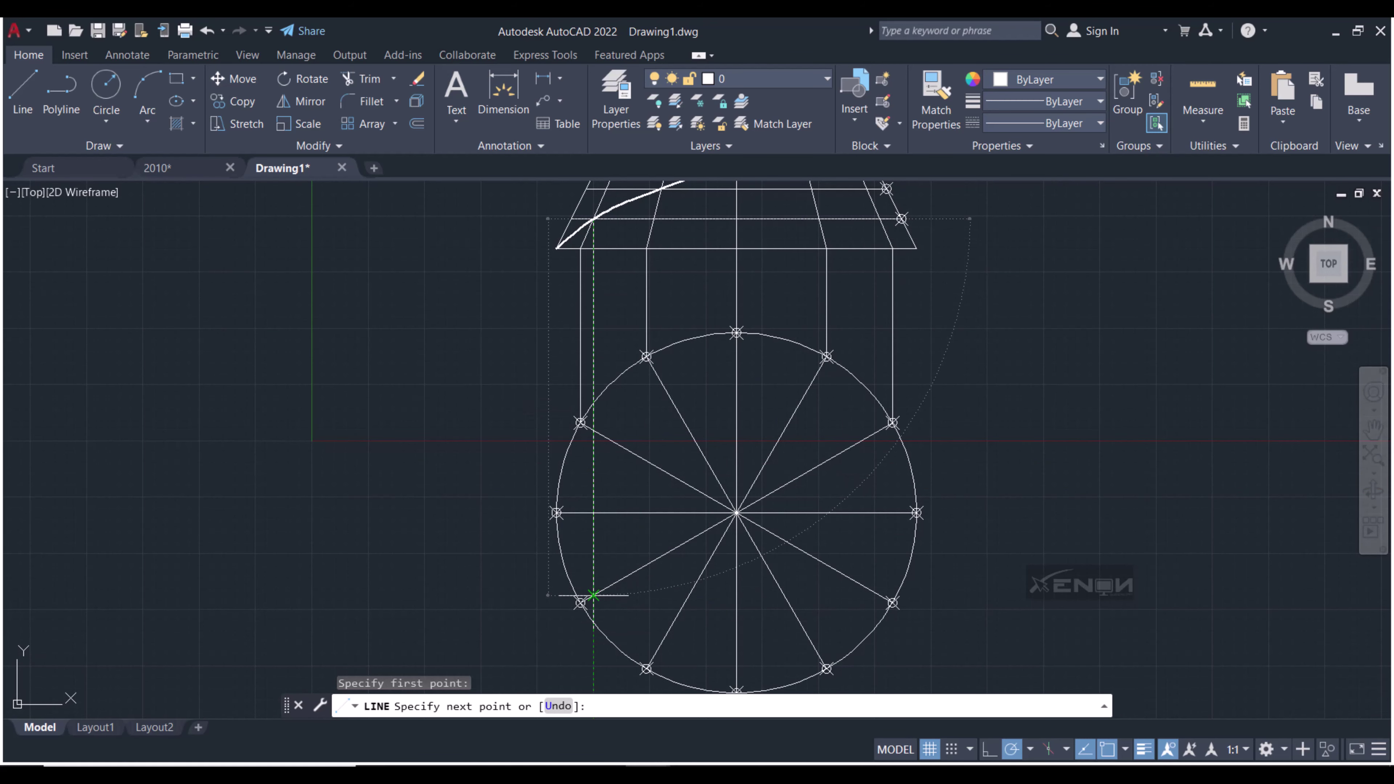
click(593, 595)
key(Return)
key(Return)
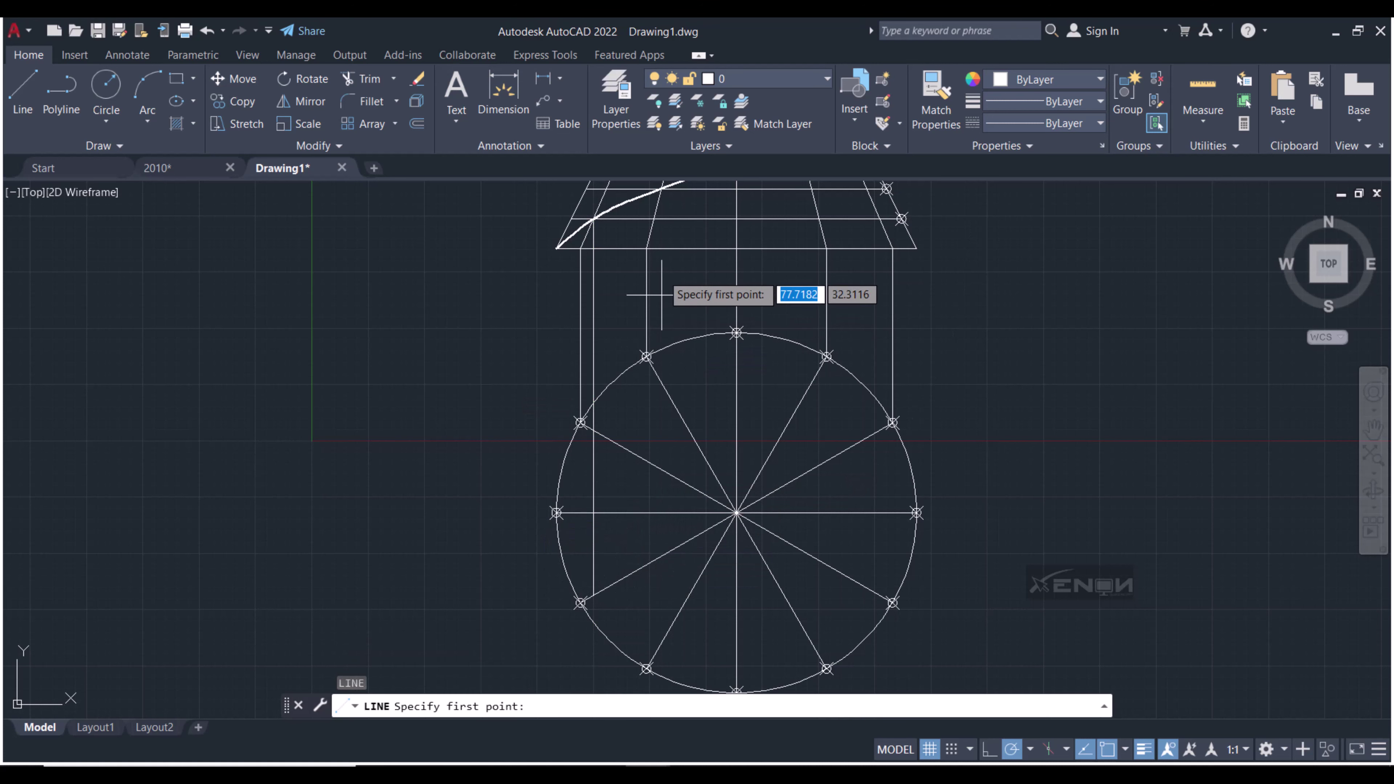
click(662, 189)
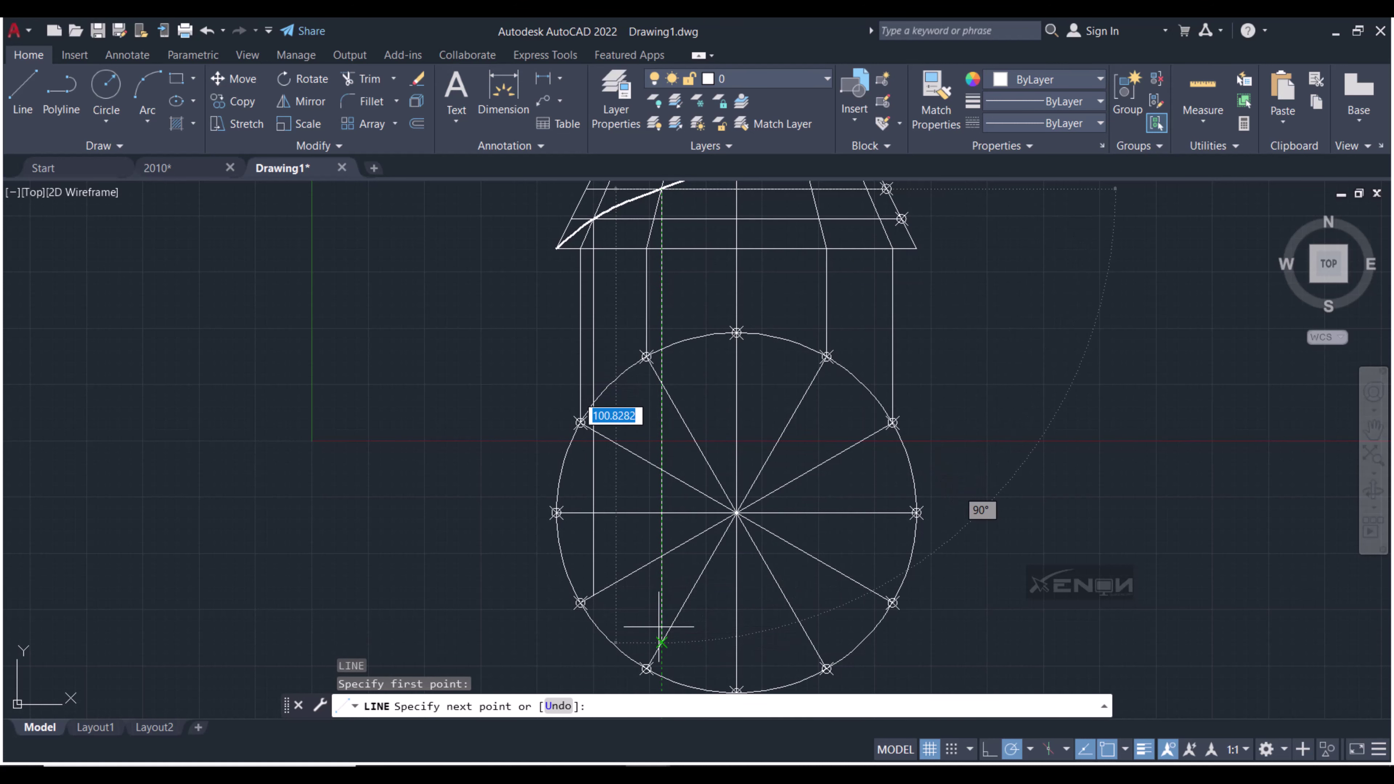
click(663, 643)
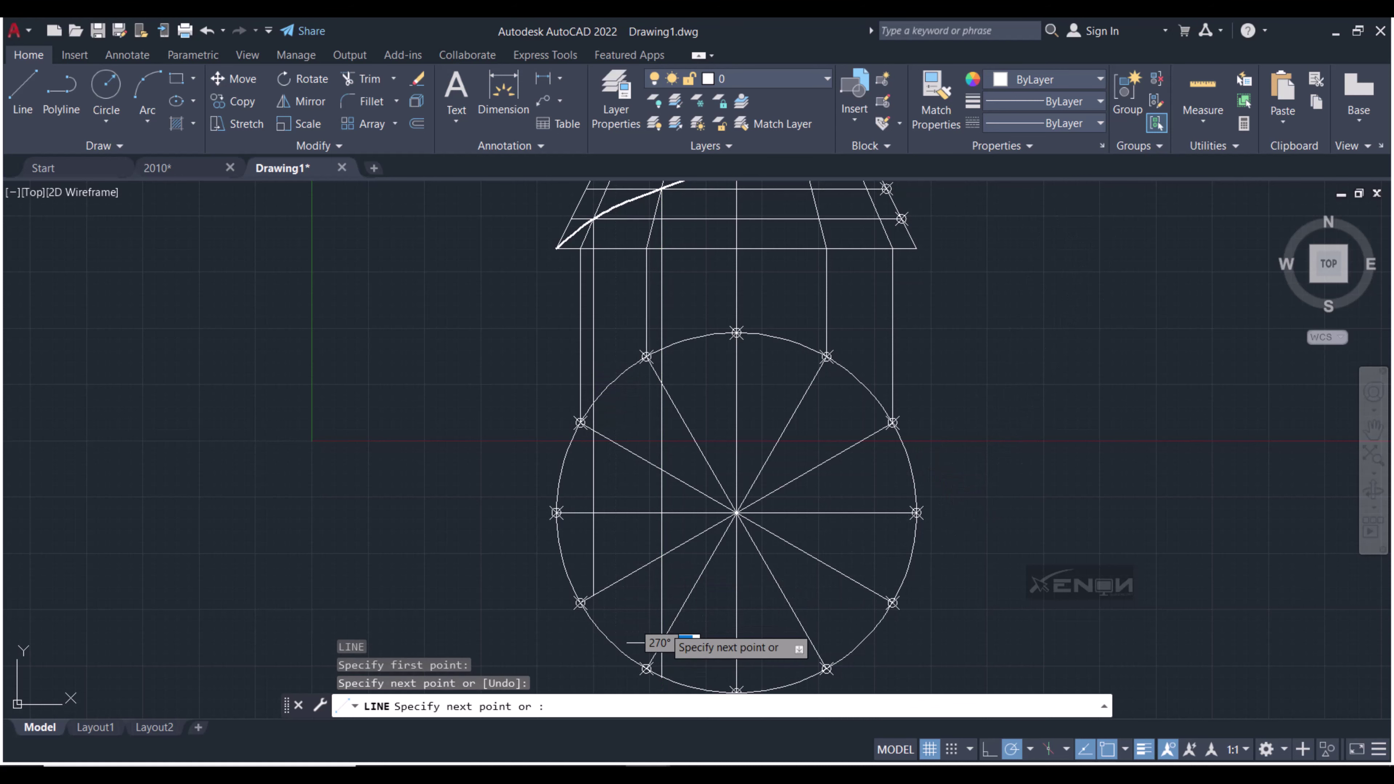
key(Return)
Project a node on the cone's right edge straight down to the circle's horizontal diameter
middle_drag(702, 450, 695, 536)
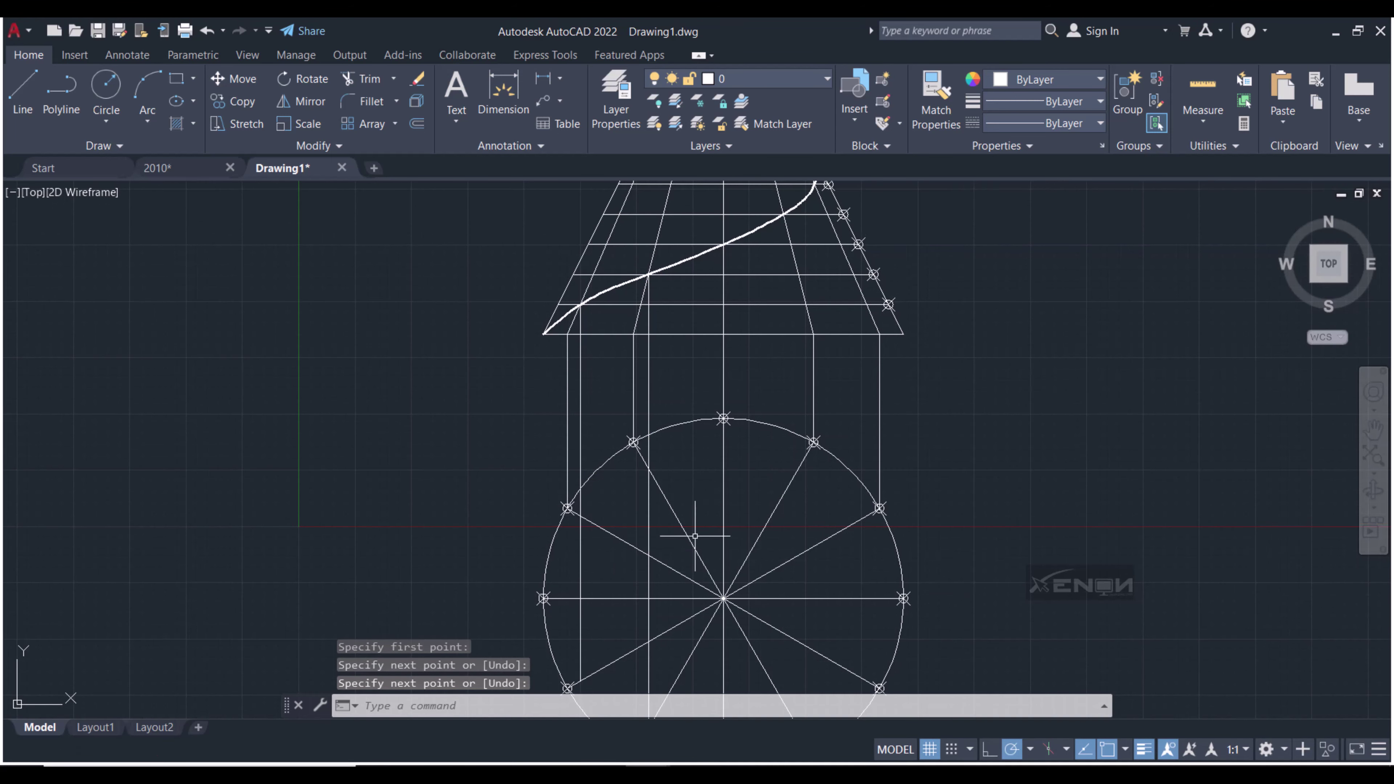
middle_drag(722, 420, 720, 407)
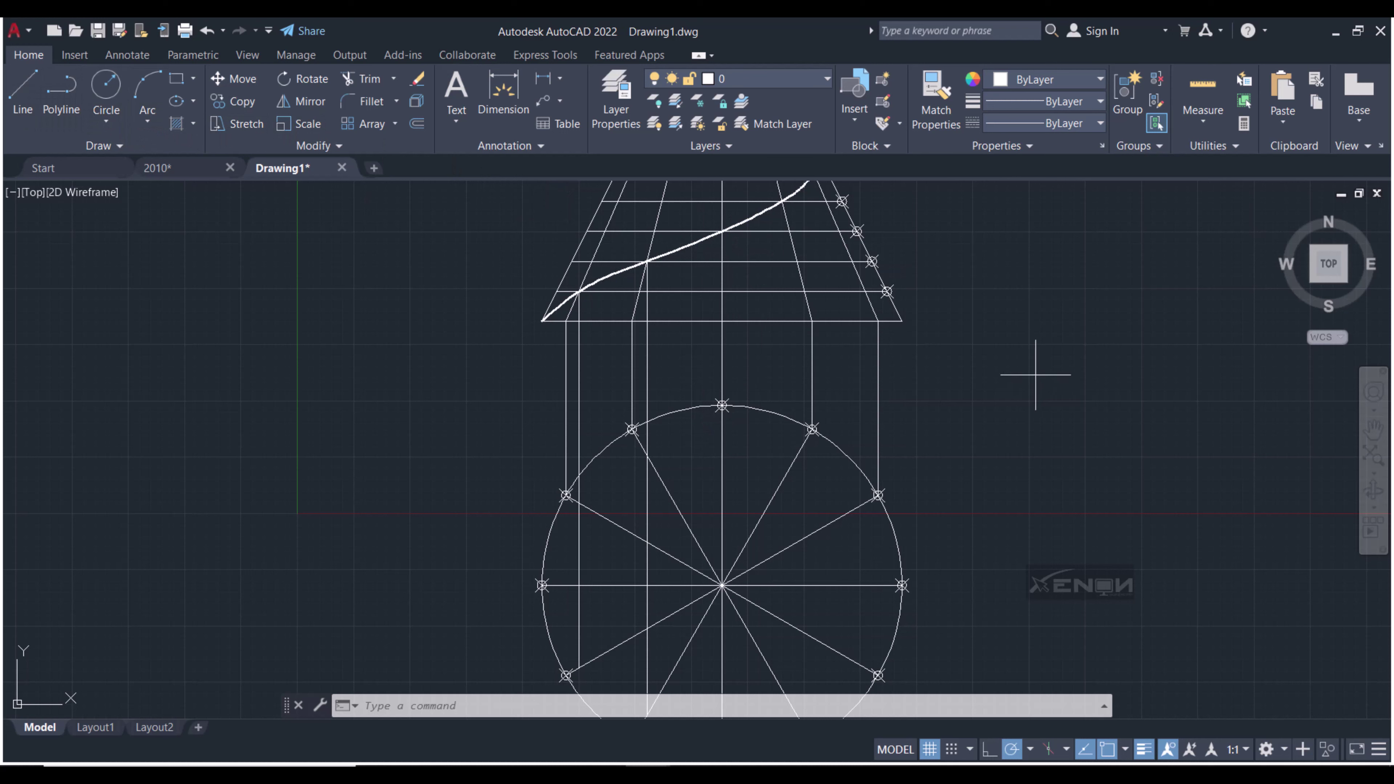
text(l)
key(Return)
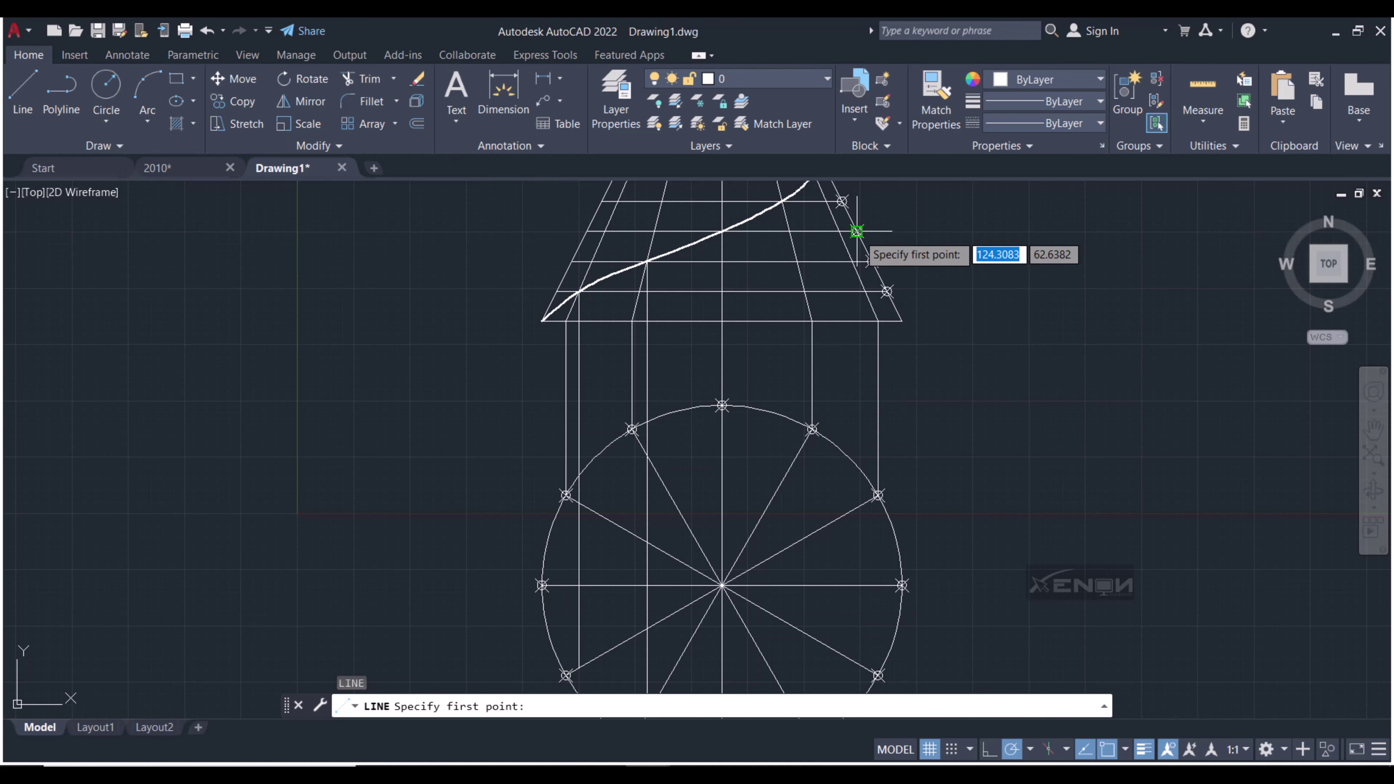
click(857, 232)
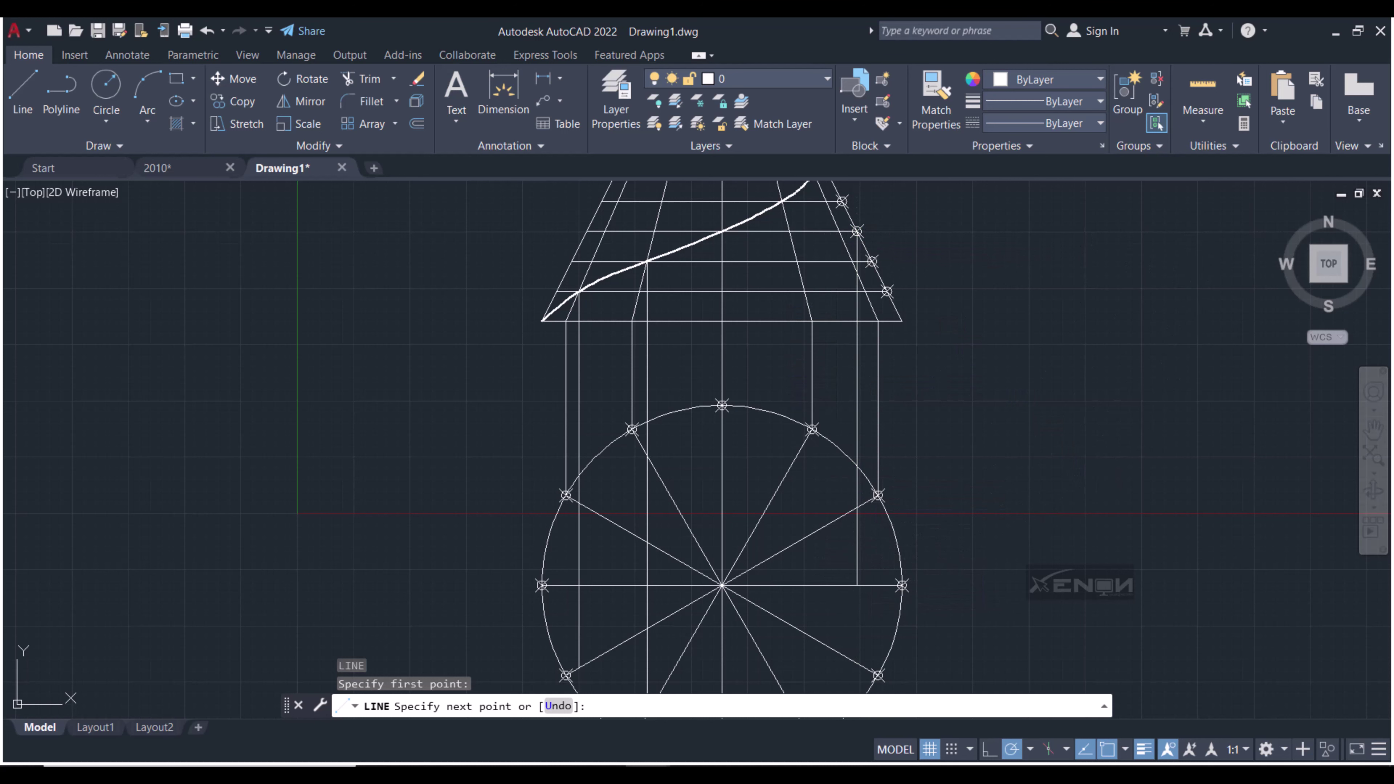
click(857, 585)
key(Return)
middle_drag(1059, 467, 1040, 328)
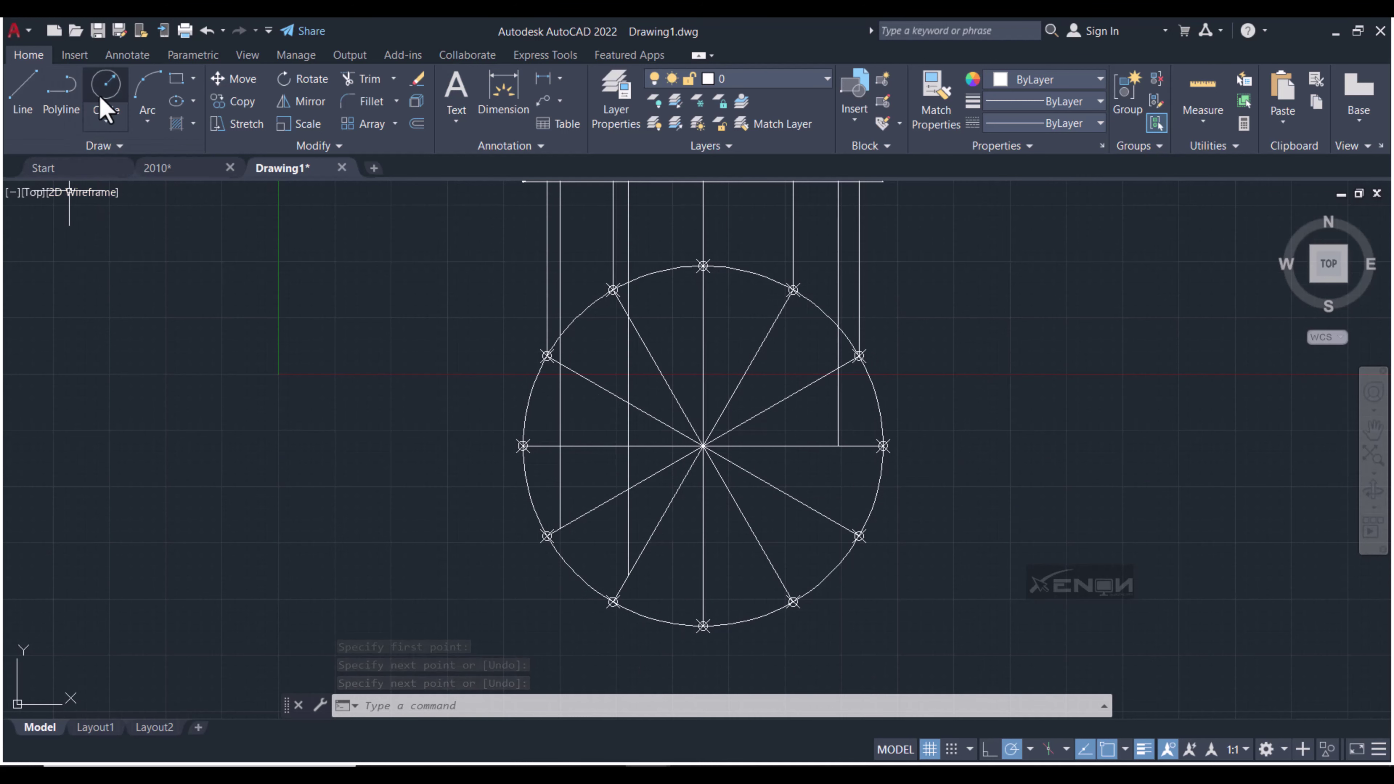
click(146, 128)
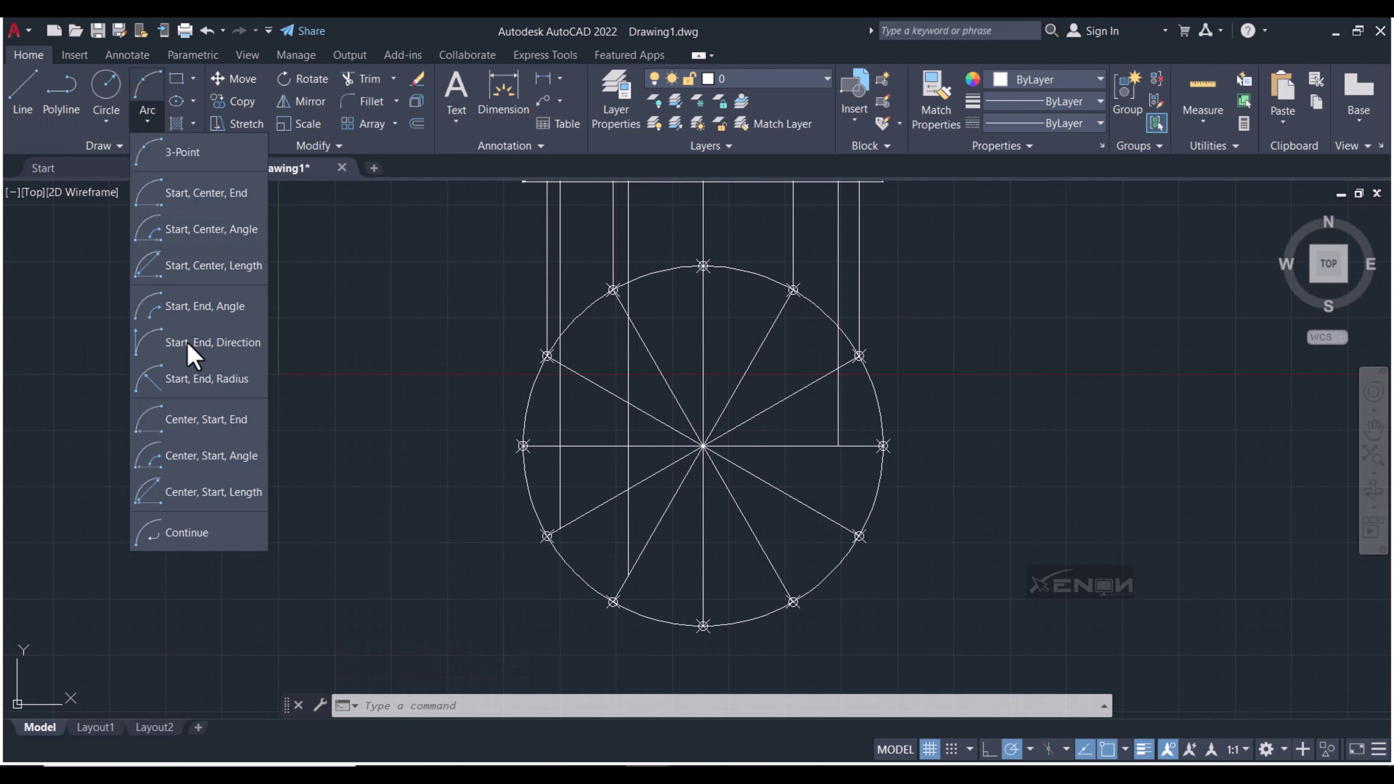
Draw a Center-Start-End arc about the circle centre, from the projected diameter point to the lower spoke
click(249, 434)
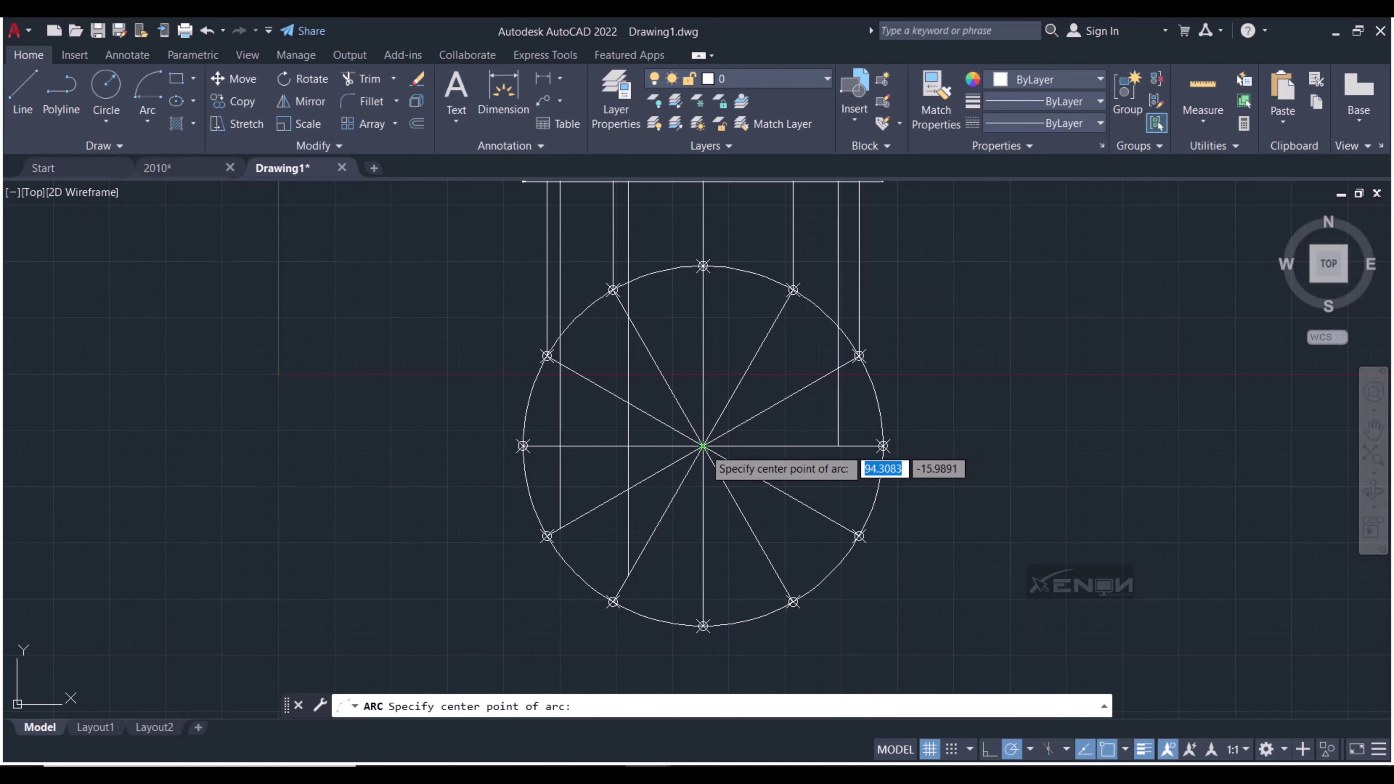
click(704, 446)
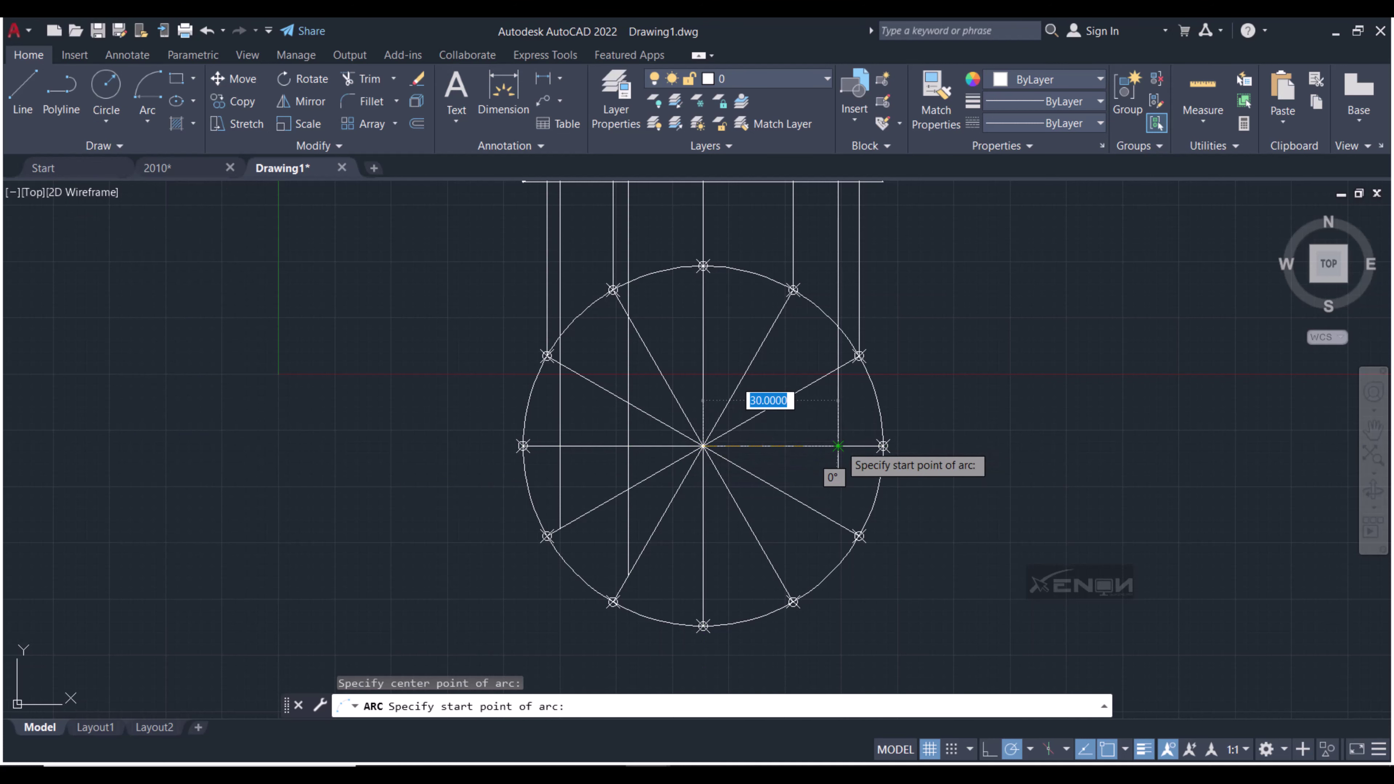
click(839, 446)
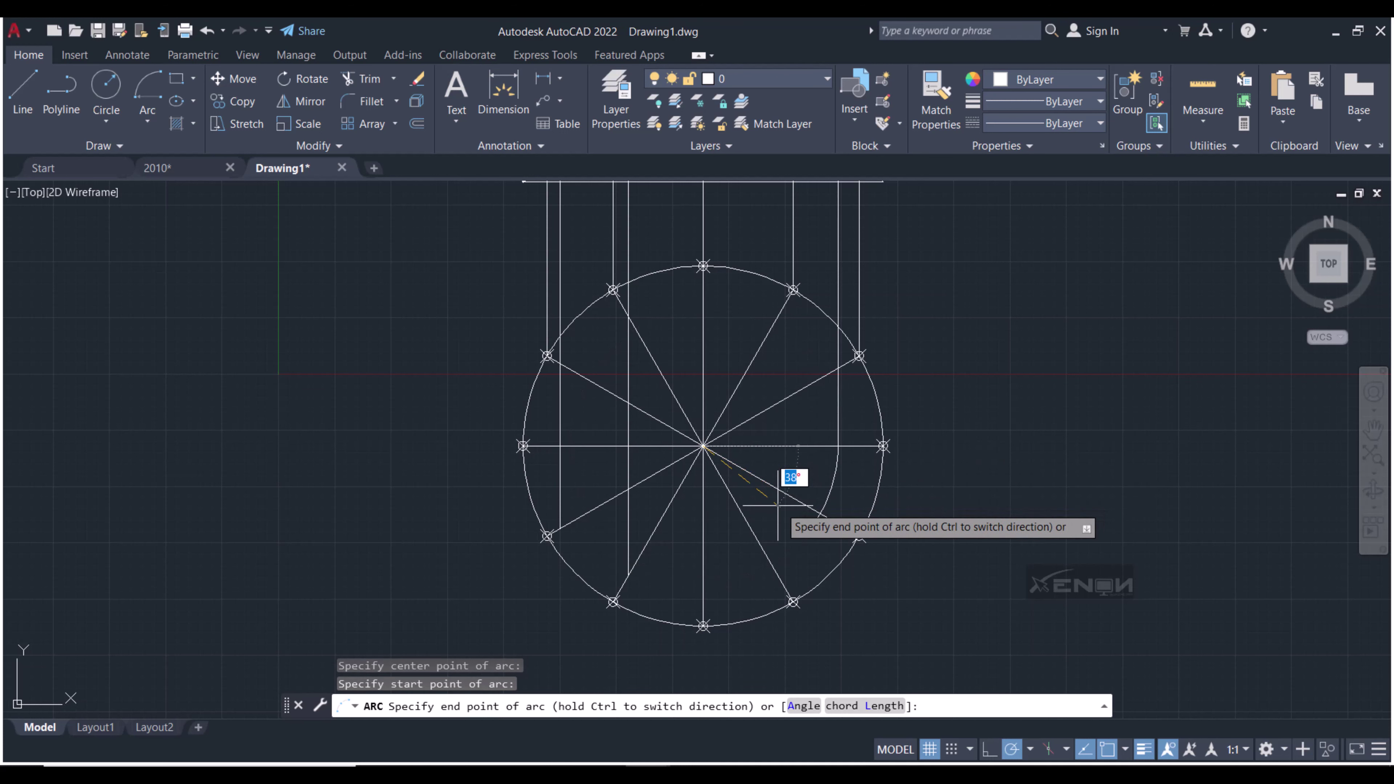
click(709, 574)
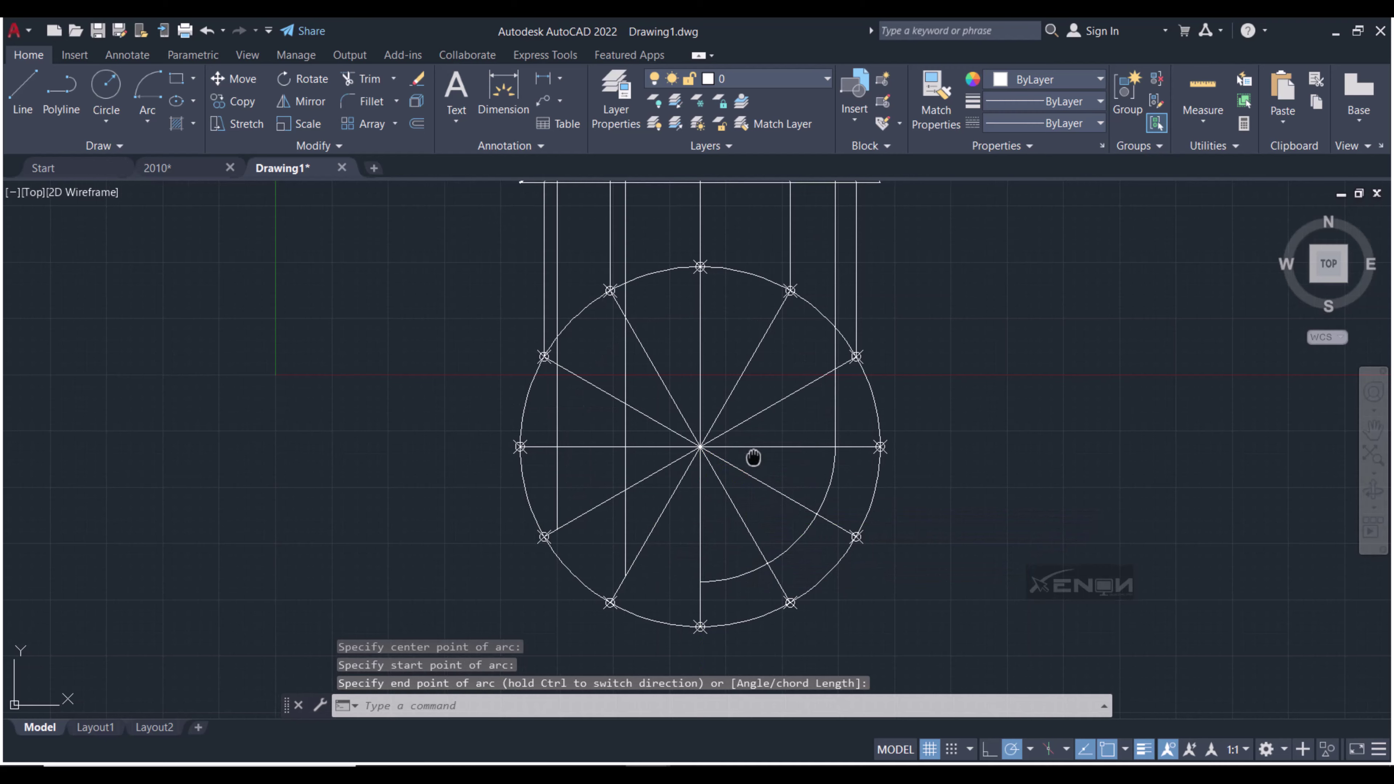
middle_drag(769, 456, 735, 484)
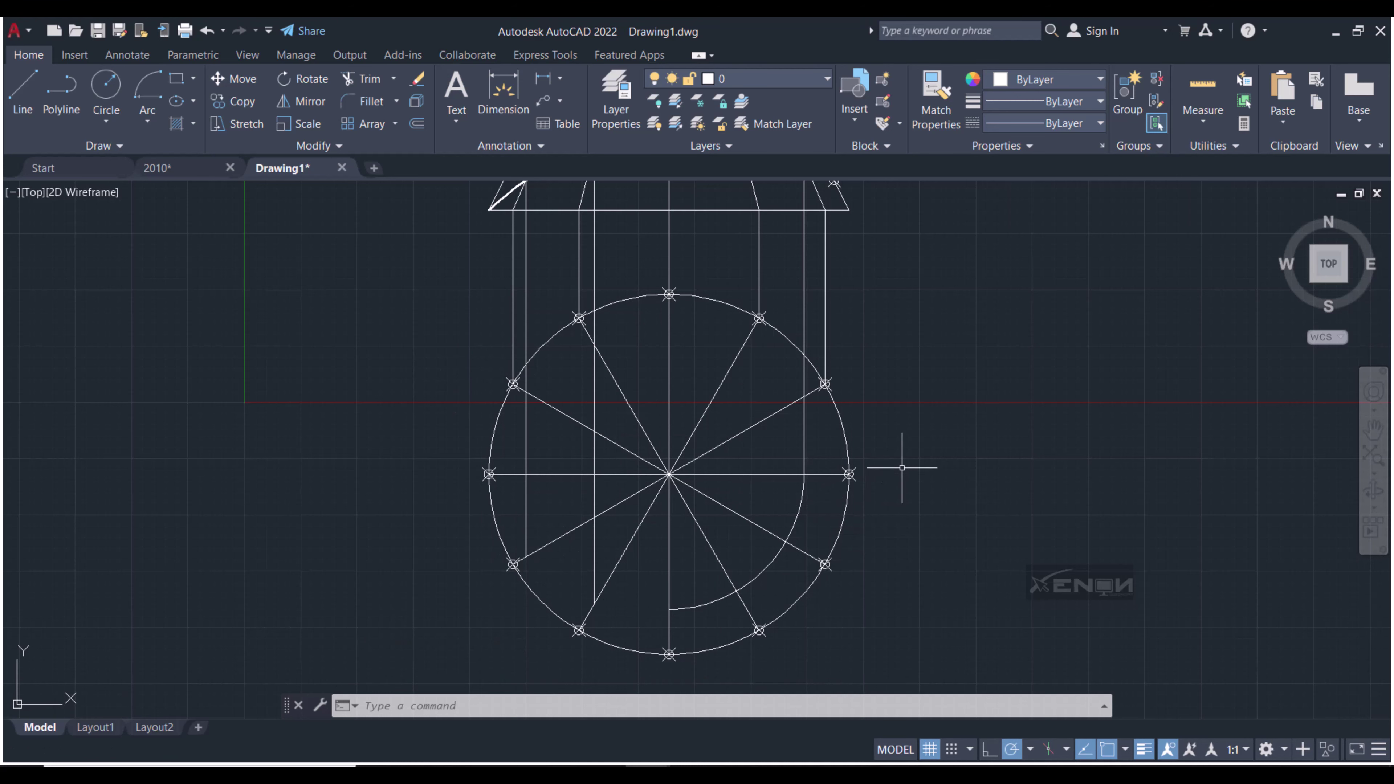
Drop a vertical line from a spiral point down to where it meets the arc
scroll(912, 445, up, 2)
scroll(735, 399, down, 2)
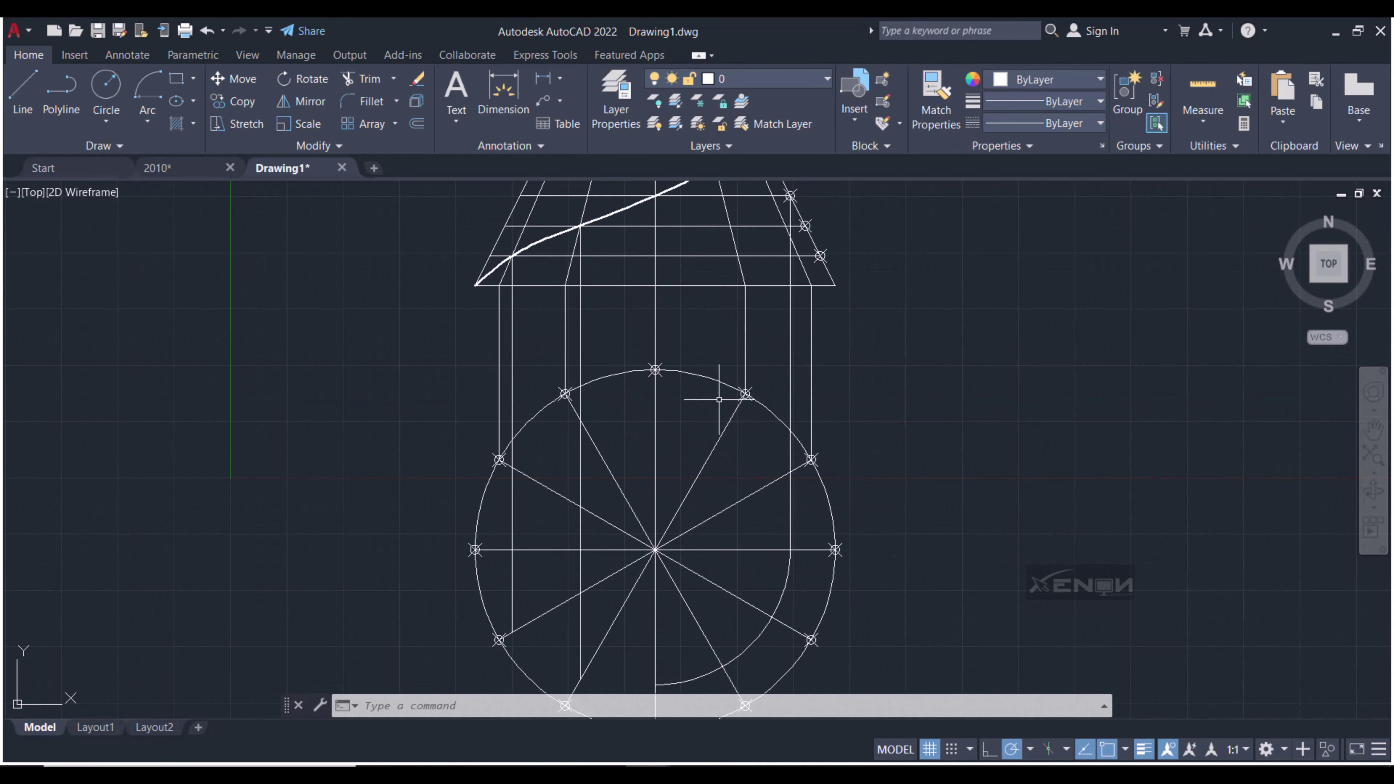
scroll(720, 400, down, 1)
scroll(700, 383, up, 1)
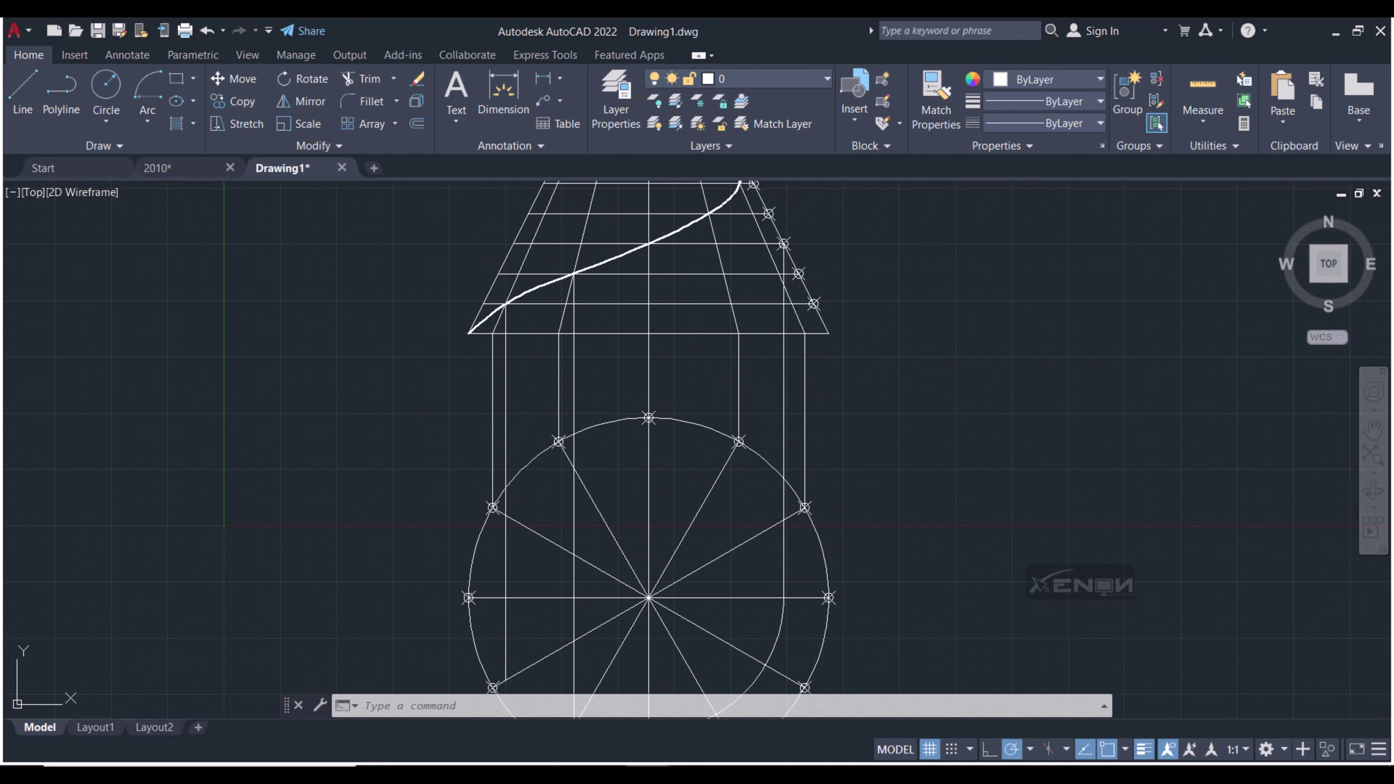
click(23, 87)
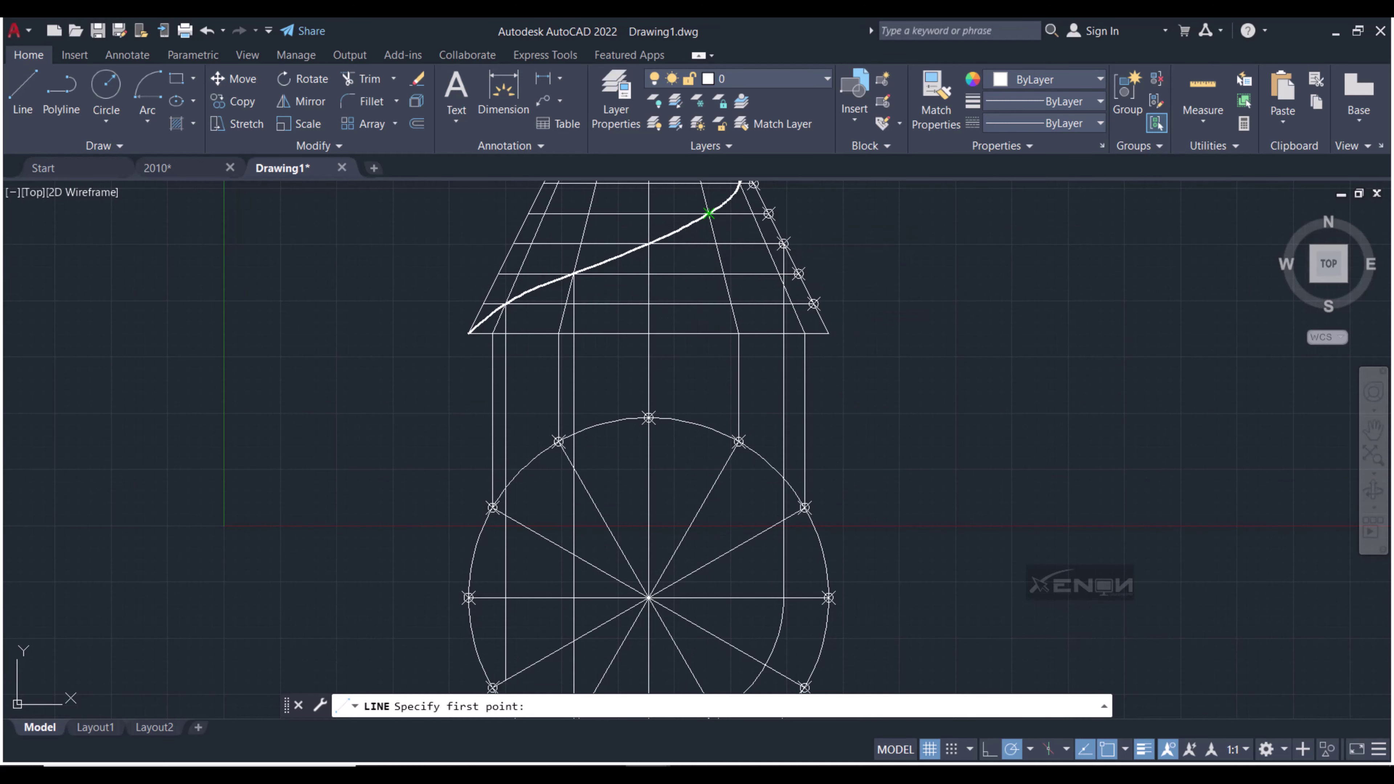
click(709, 214)
middle_drag(716, 436, 700, 398)
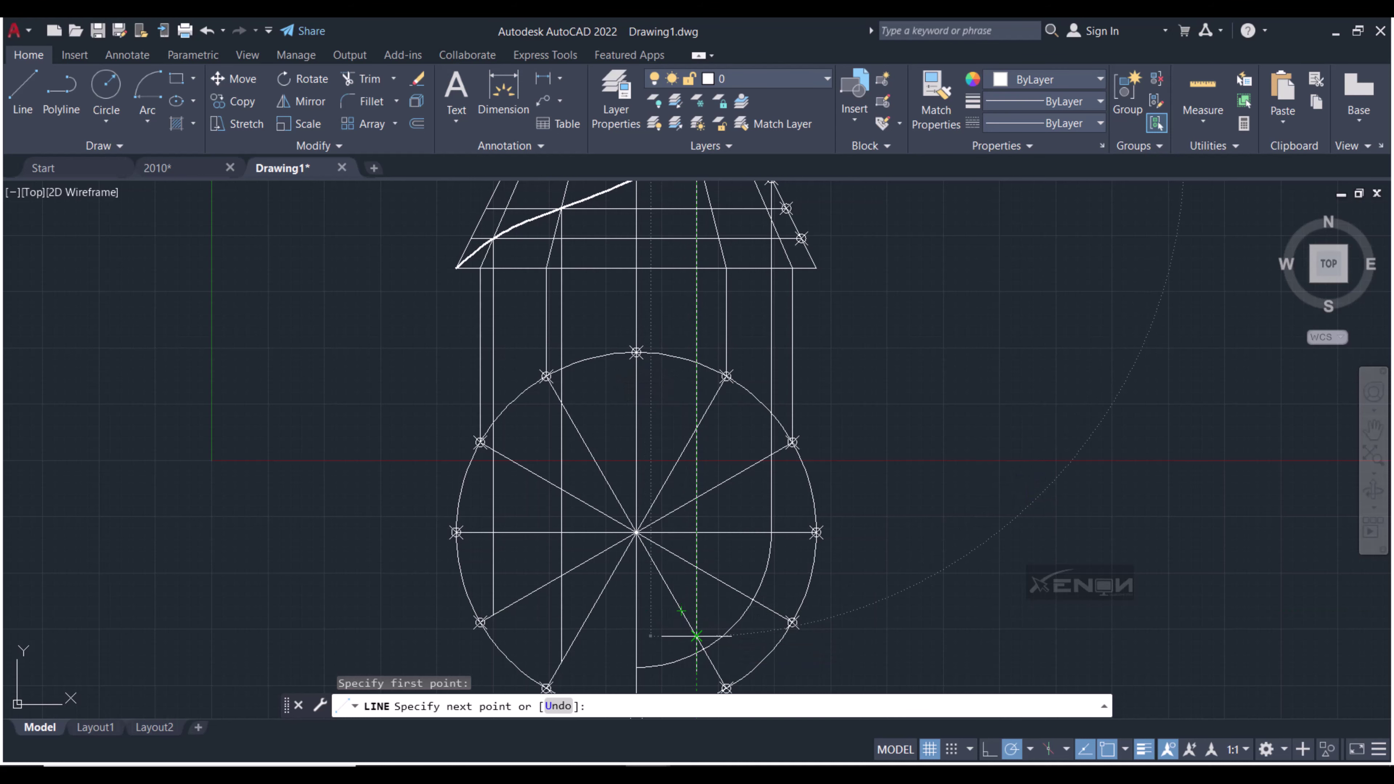
click(697, 637)
key(Return)
key(Return)
Drop another vertical projection line from the next spiral node into the top view
middle_drag(924, 324, 896, 460)
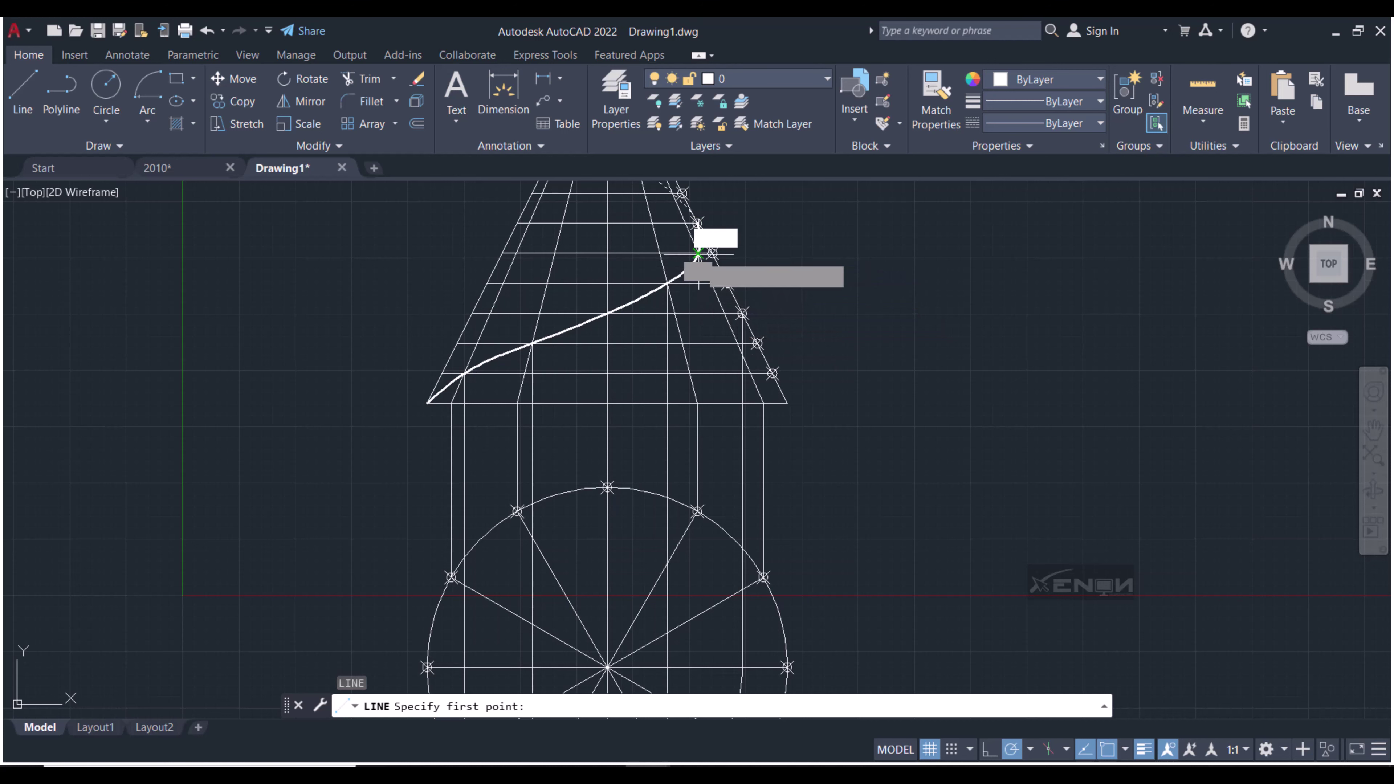
click(698, 255)
middle_drag(701, 453, 701, 356)
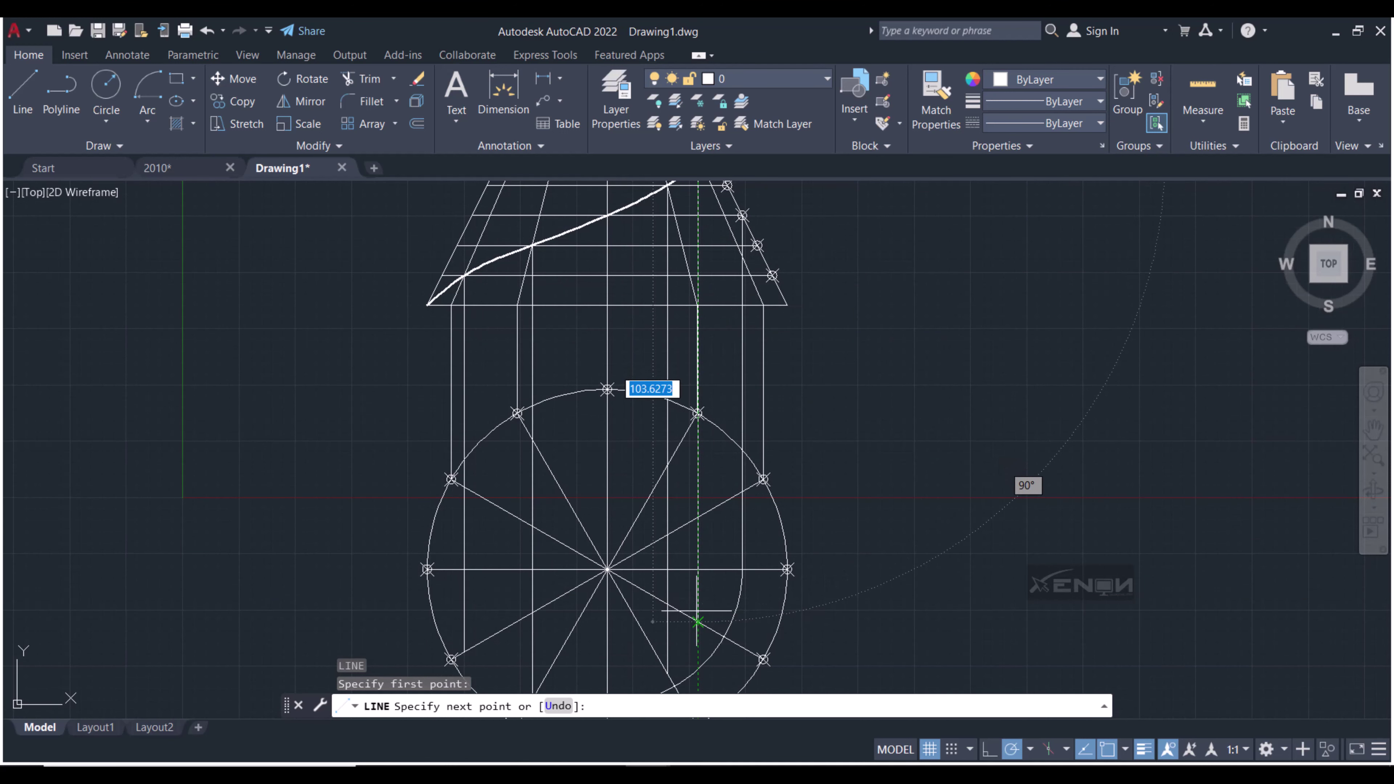
click(698, 622)
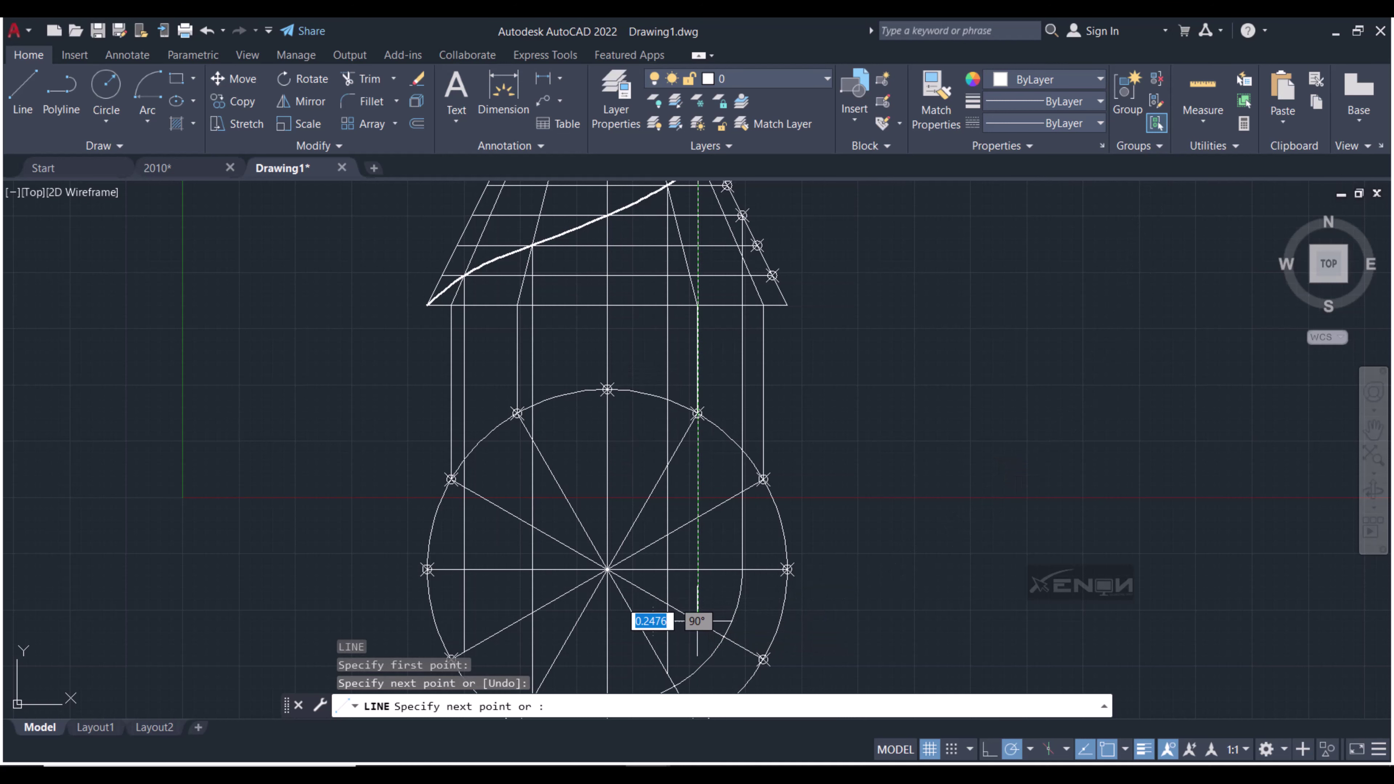
key(Return)
key(Return)
Project the spiral's top end straight down to the circle's horizontal centreline
mouse_move(902, 427)
middle_down()
mouse_move(868, 504)
mouse_move(878, 550)
middle_up()
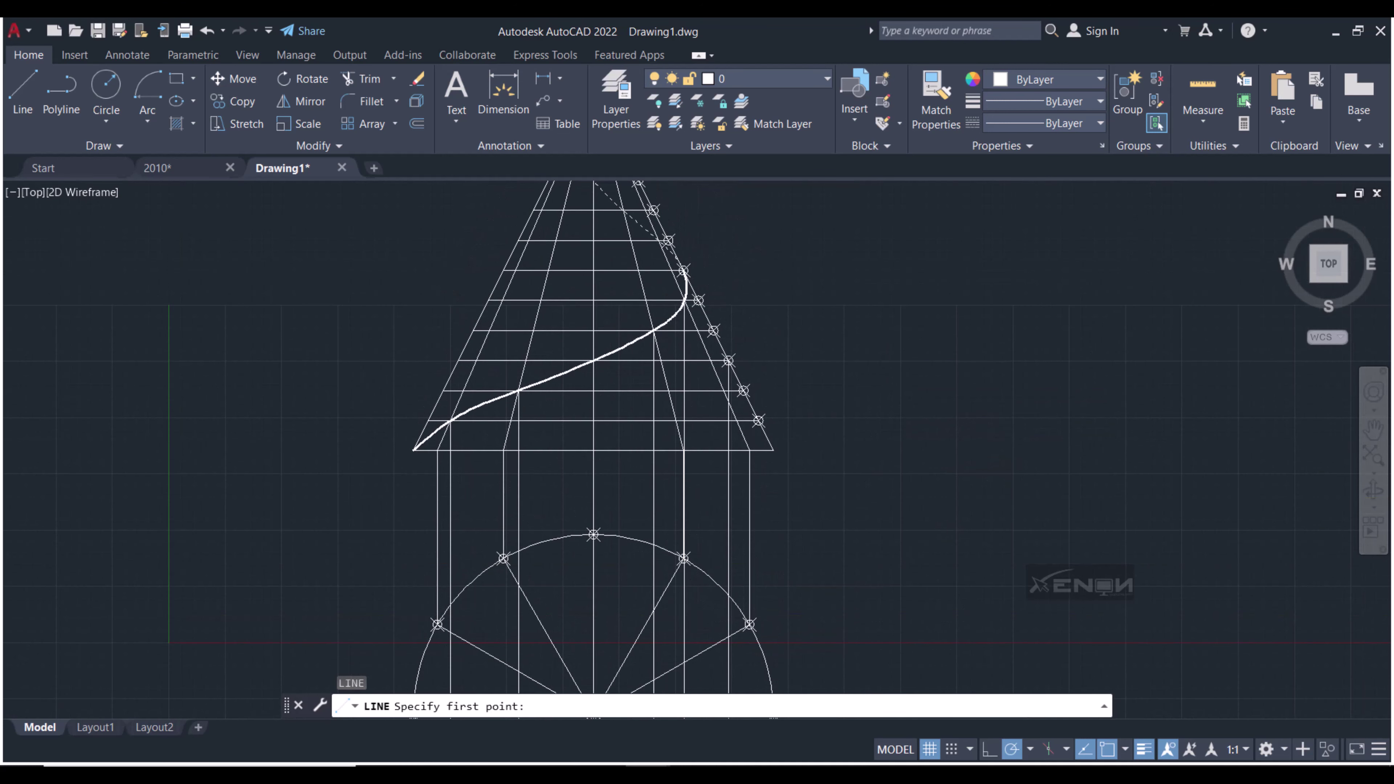
scroll(682, 289, up, 2)
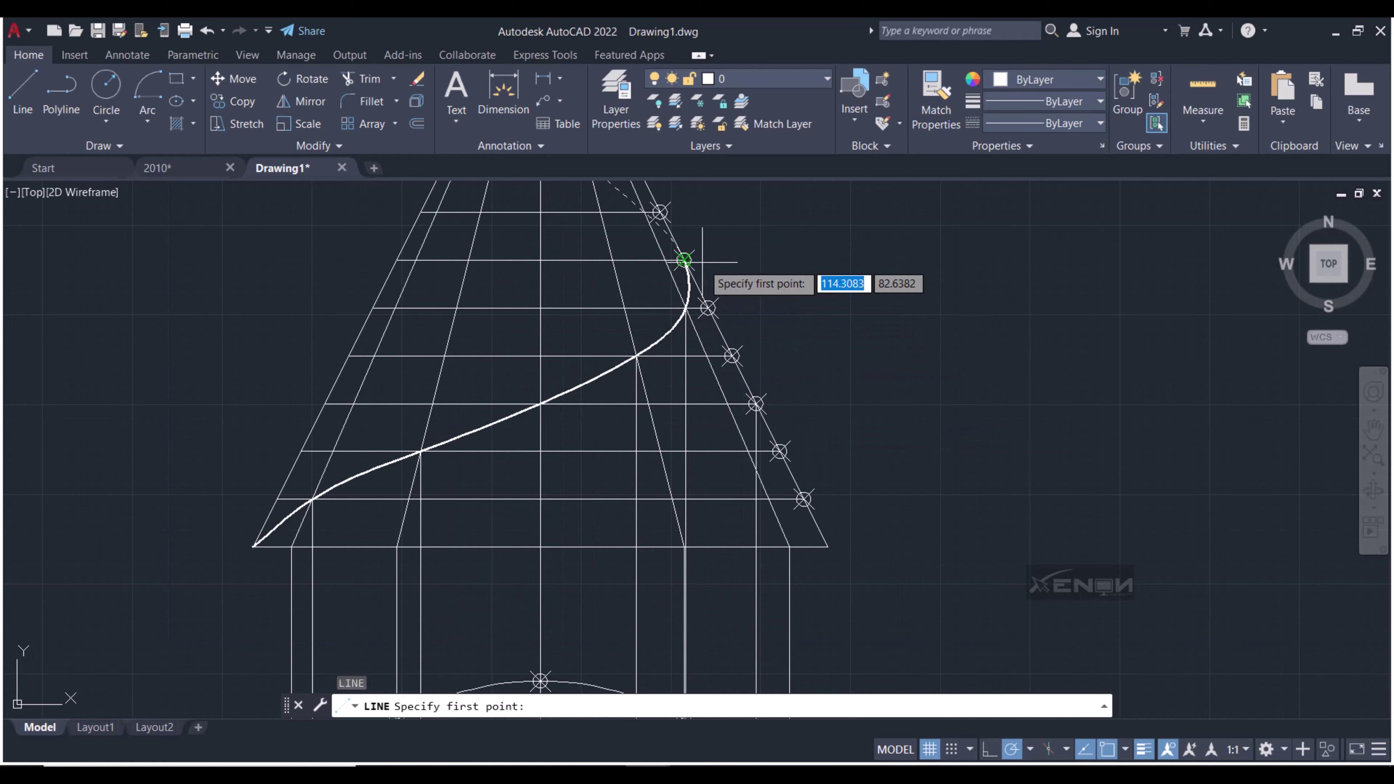
scroll(703, 263, up, 2)
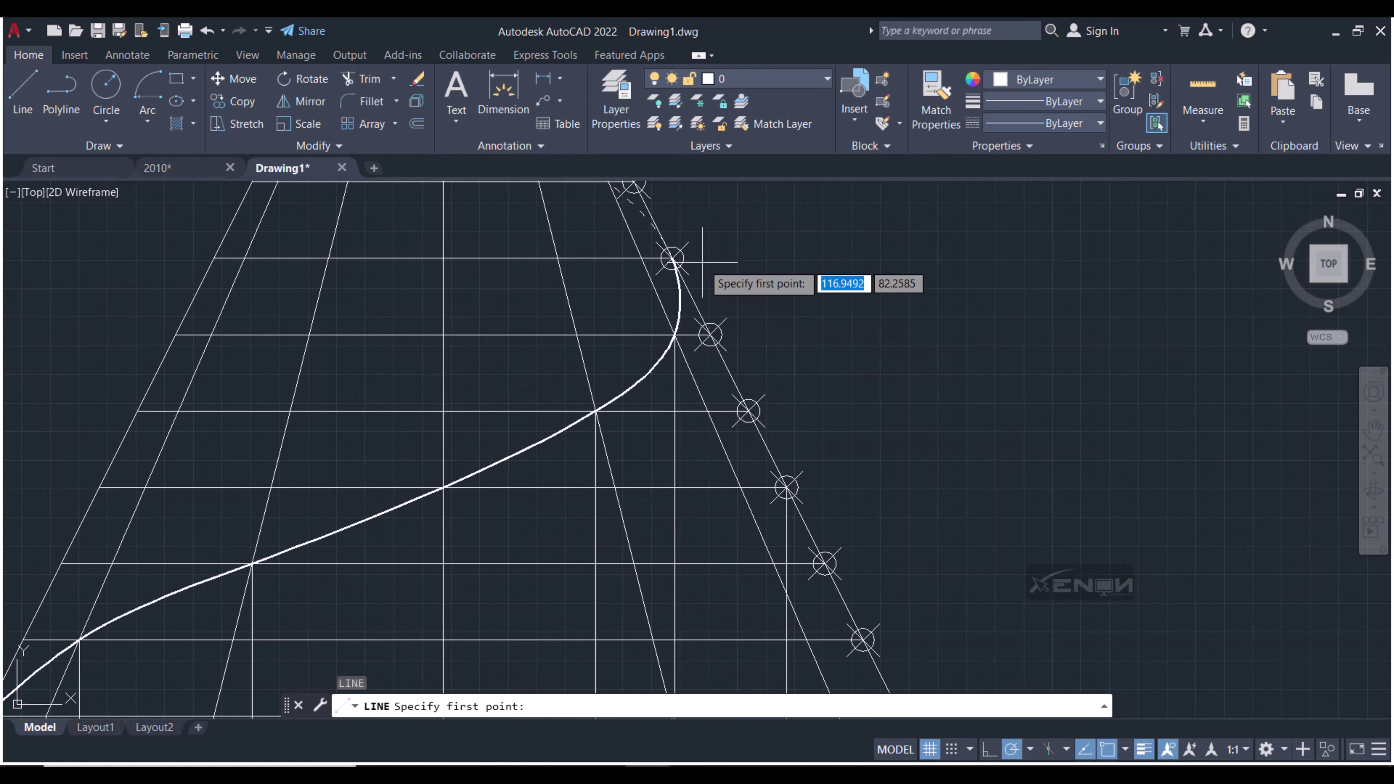
click(672, 259)
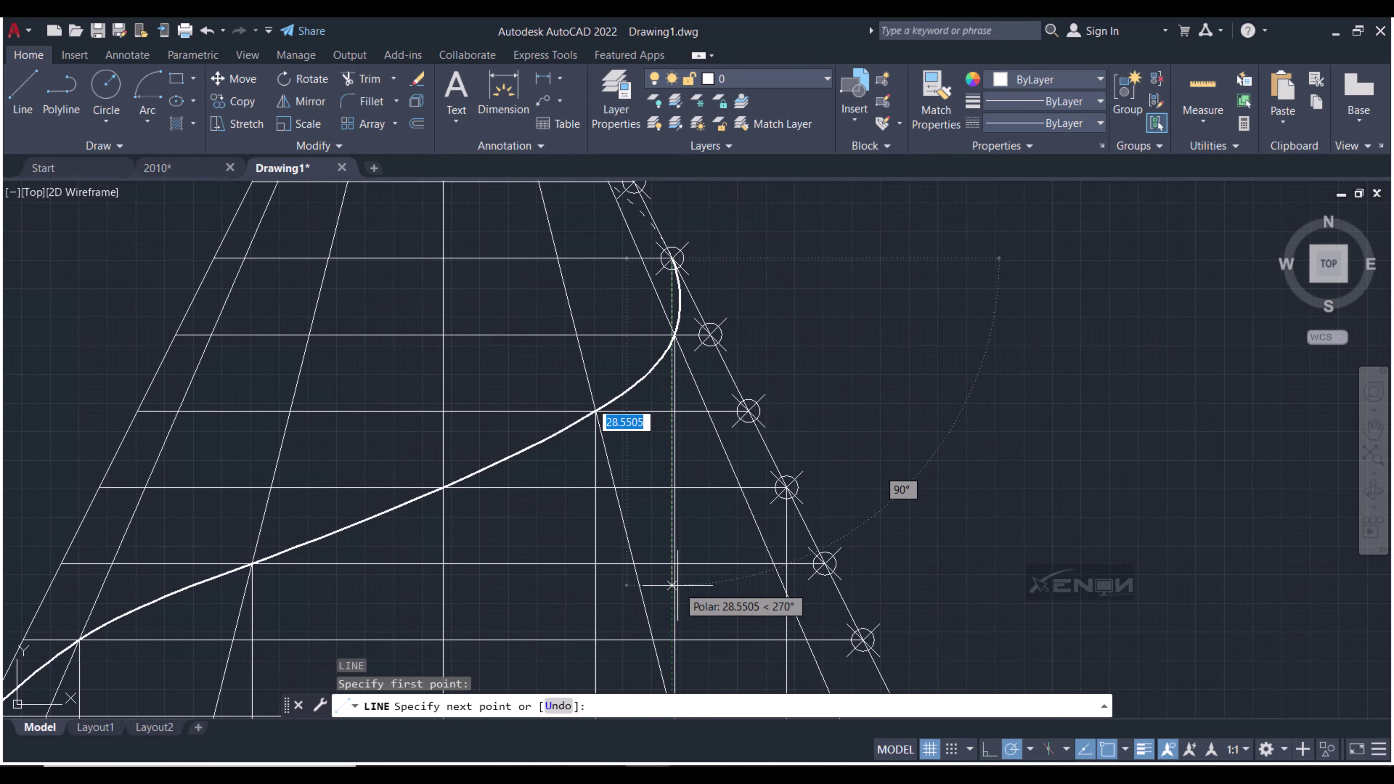
scroll(673, 582, down, 2)
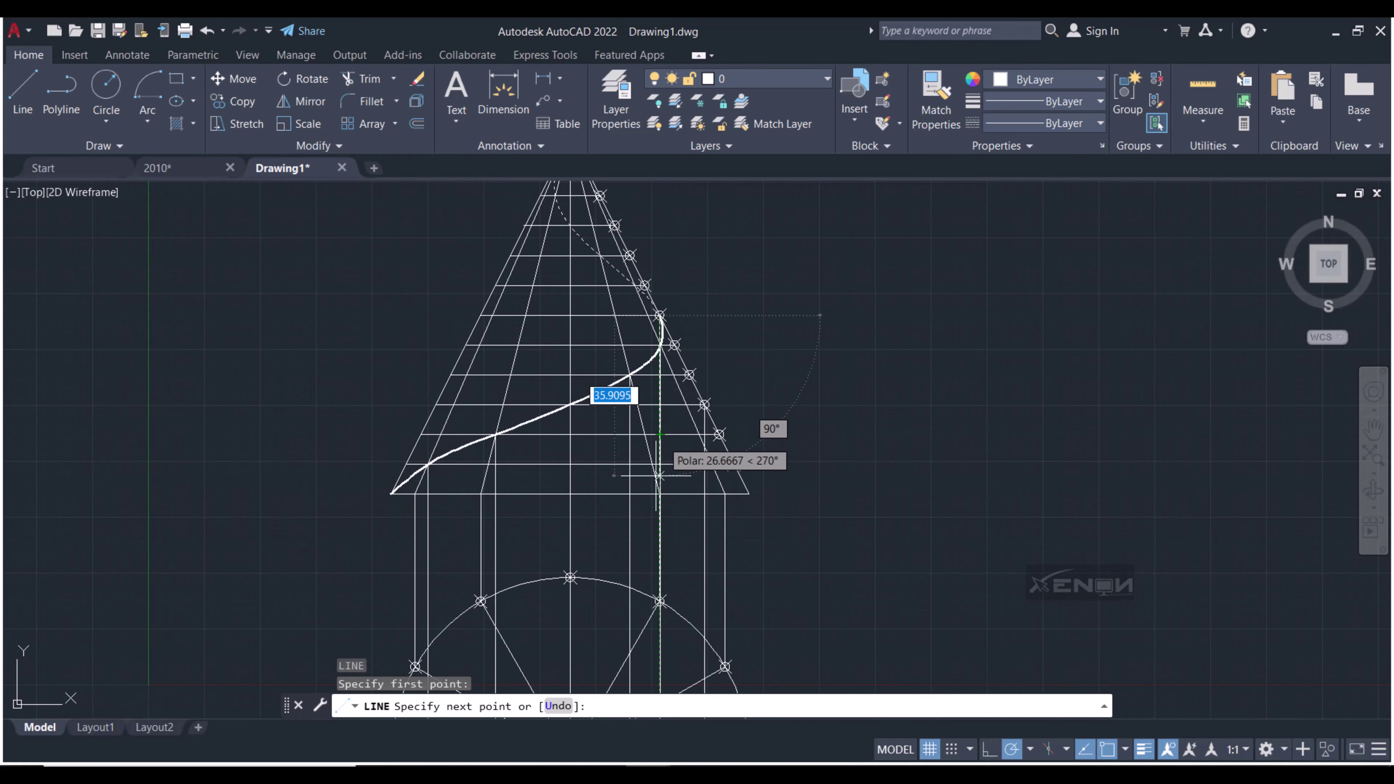
middle_drag(639, 541, 638, 383)
scroll(645, 555, up, 2)
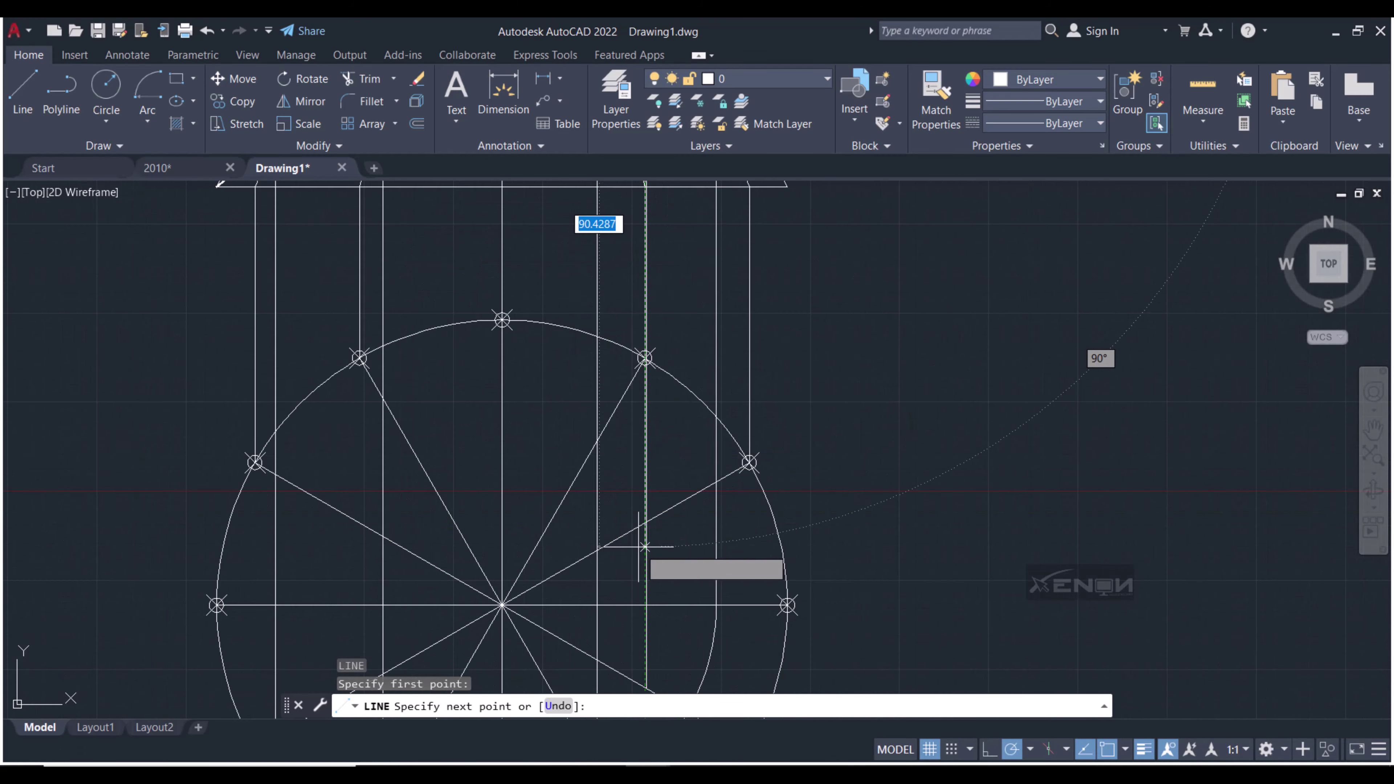
middle_drag(640, 525, 639, 385)
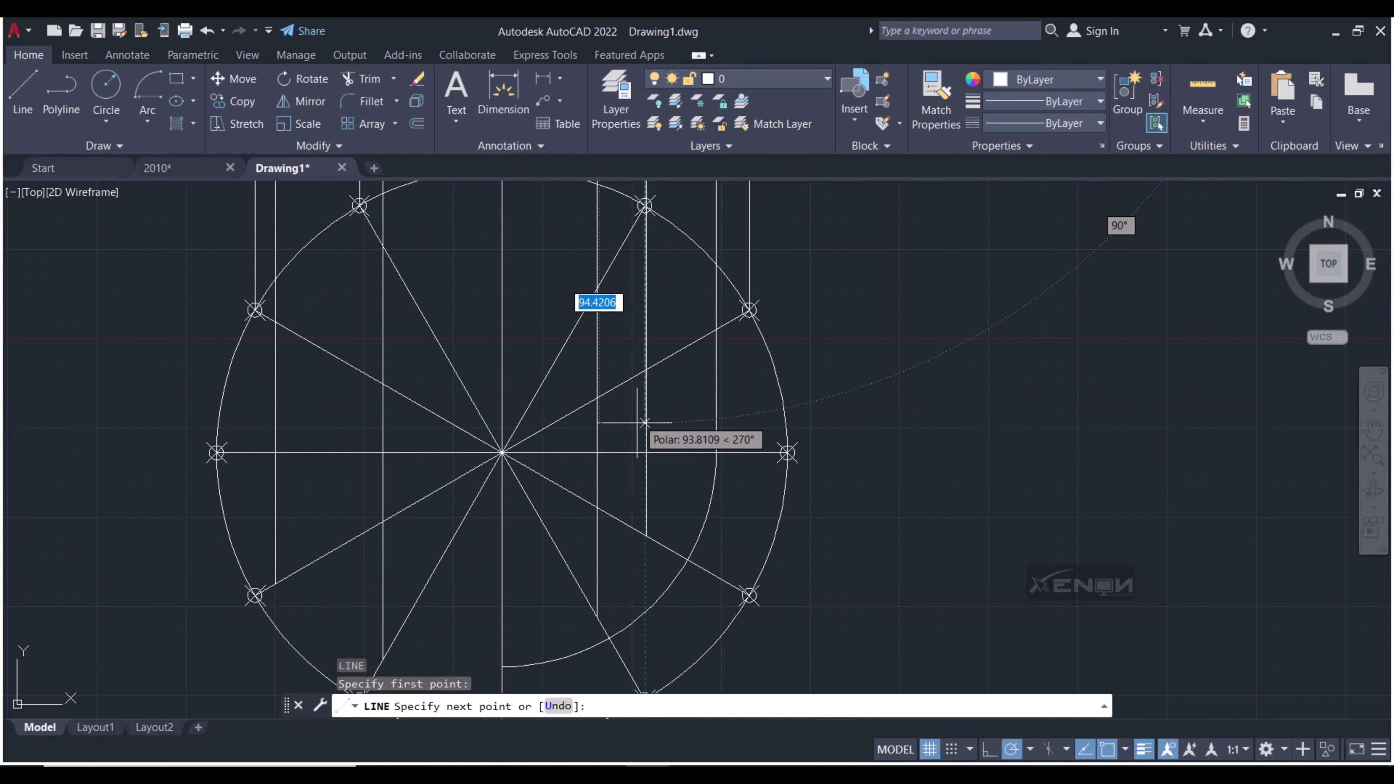
scroll(636, 434, up, 4)
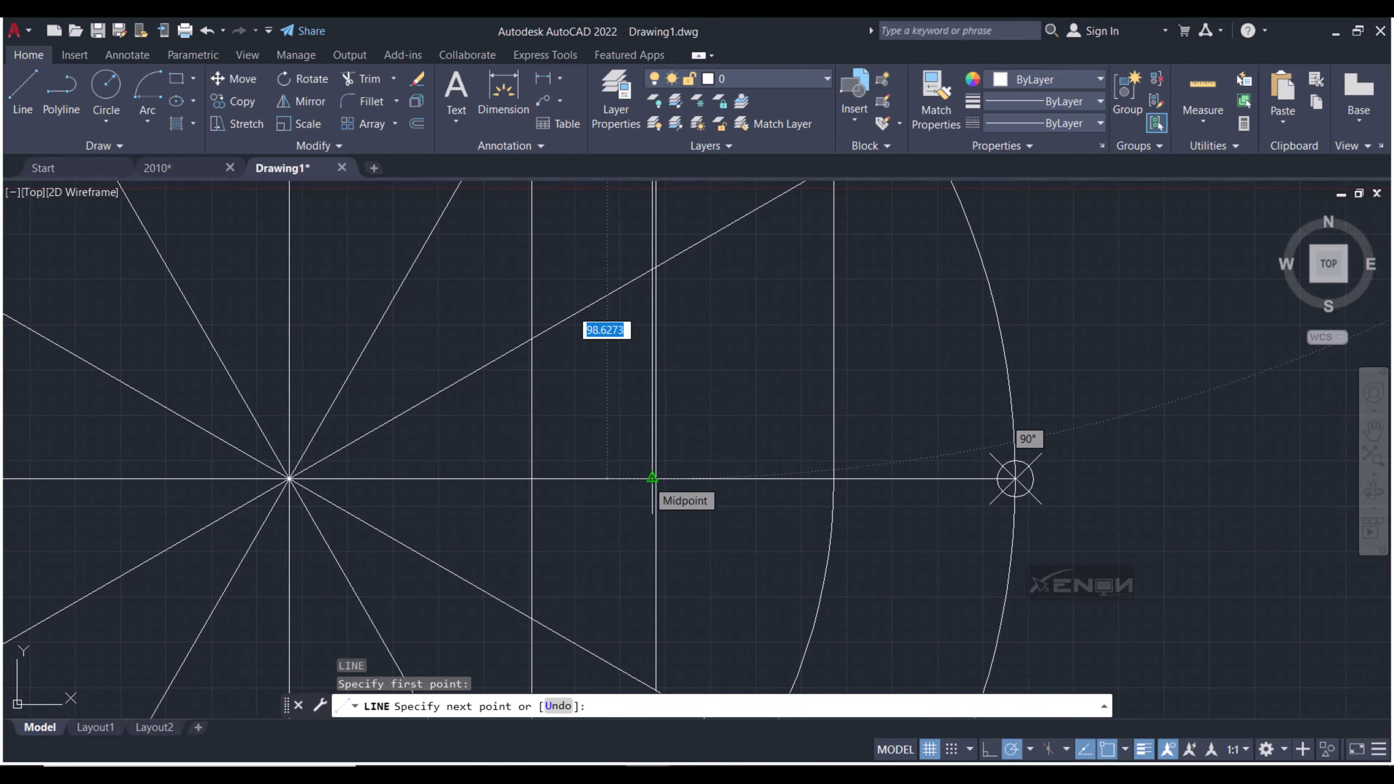
click(652, 478)
key(Return)
scroll(731, 351, down, 4)
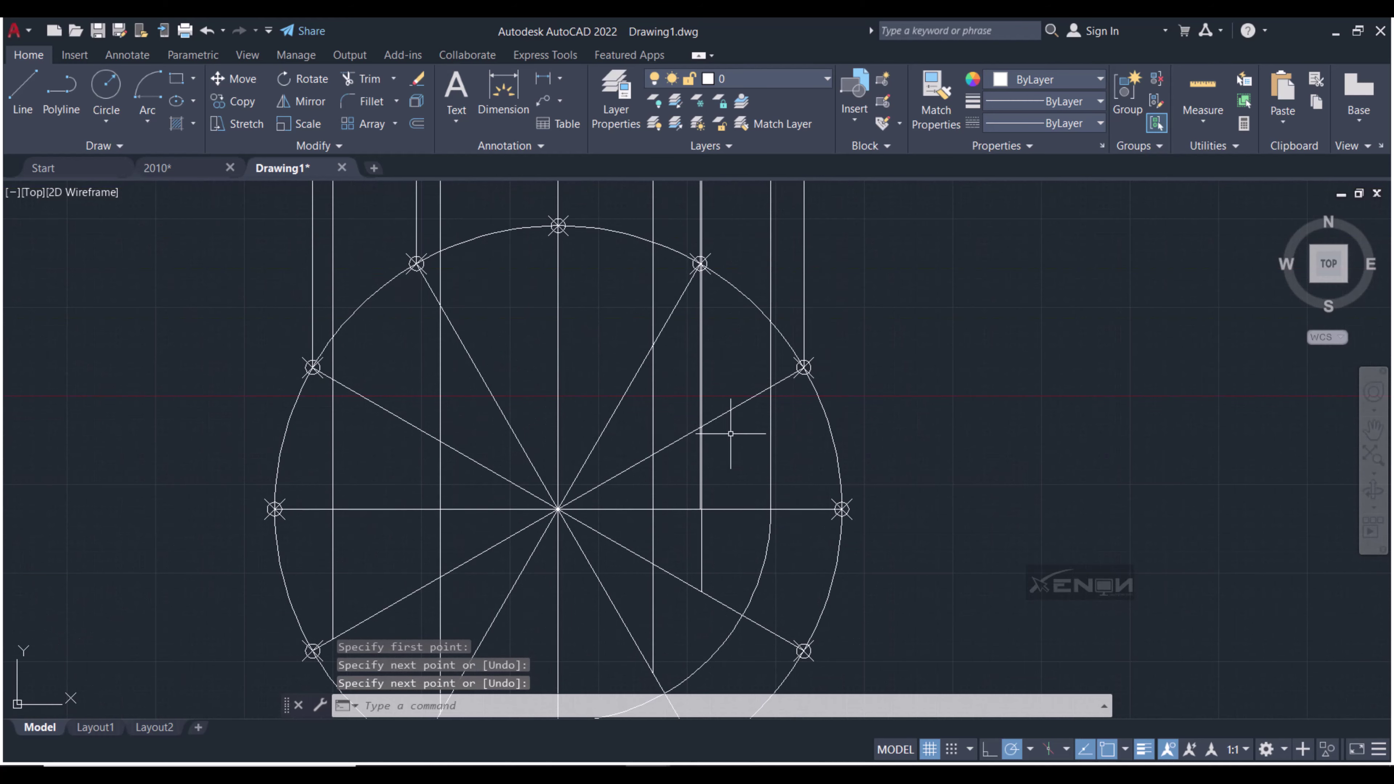
middle_drag(730, 434, 731, 328)
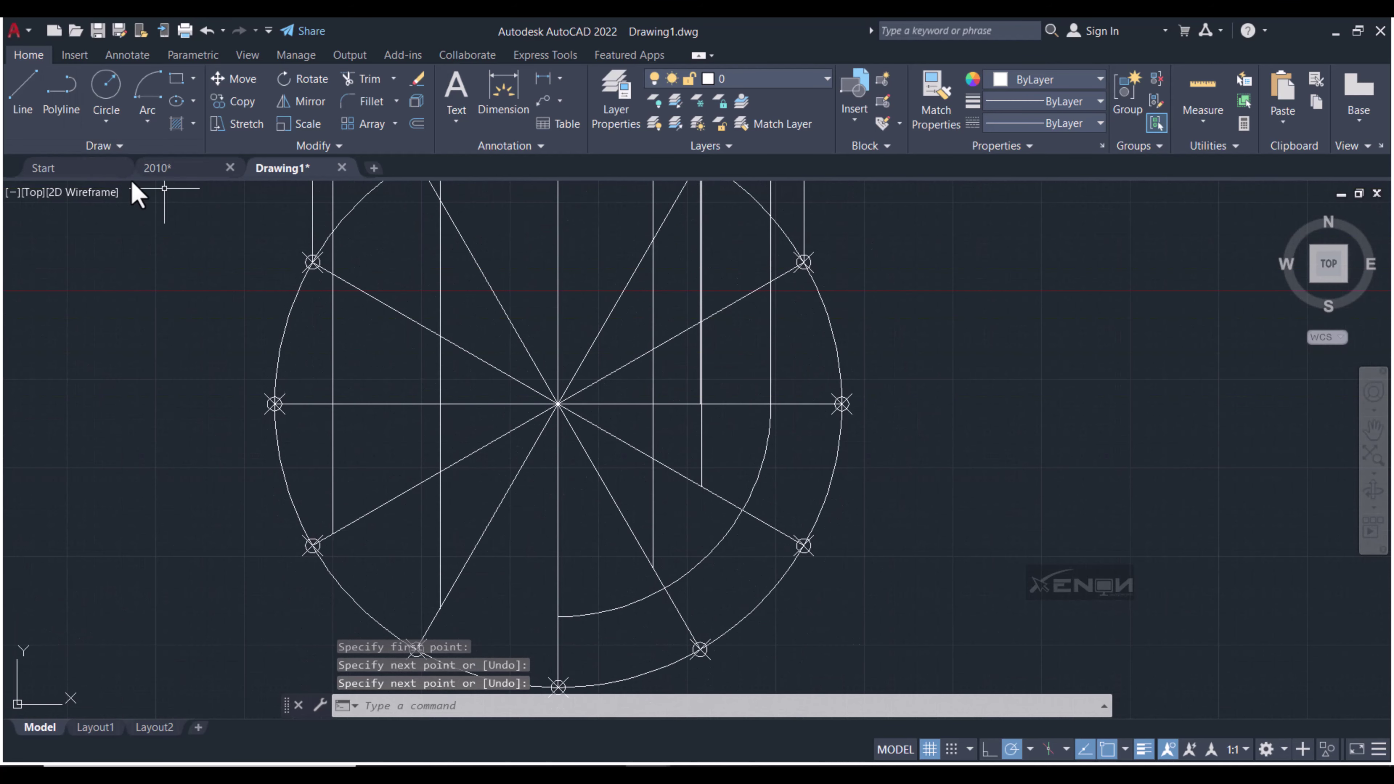
Start a fit spline at the circle's left node and pass it through the intersections around the bottom and up the right
click(107, 146)
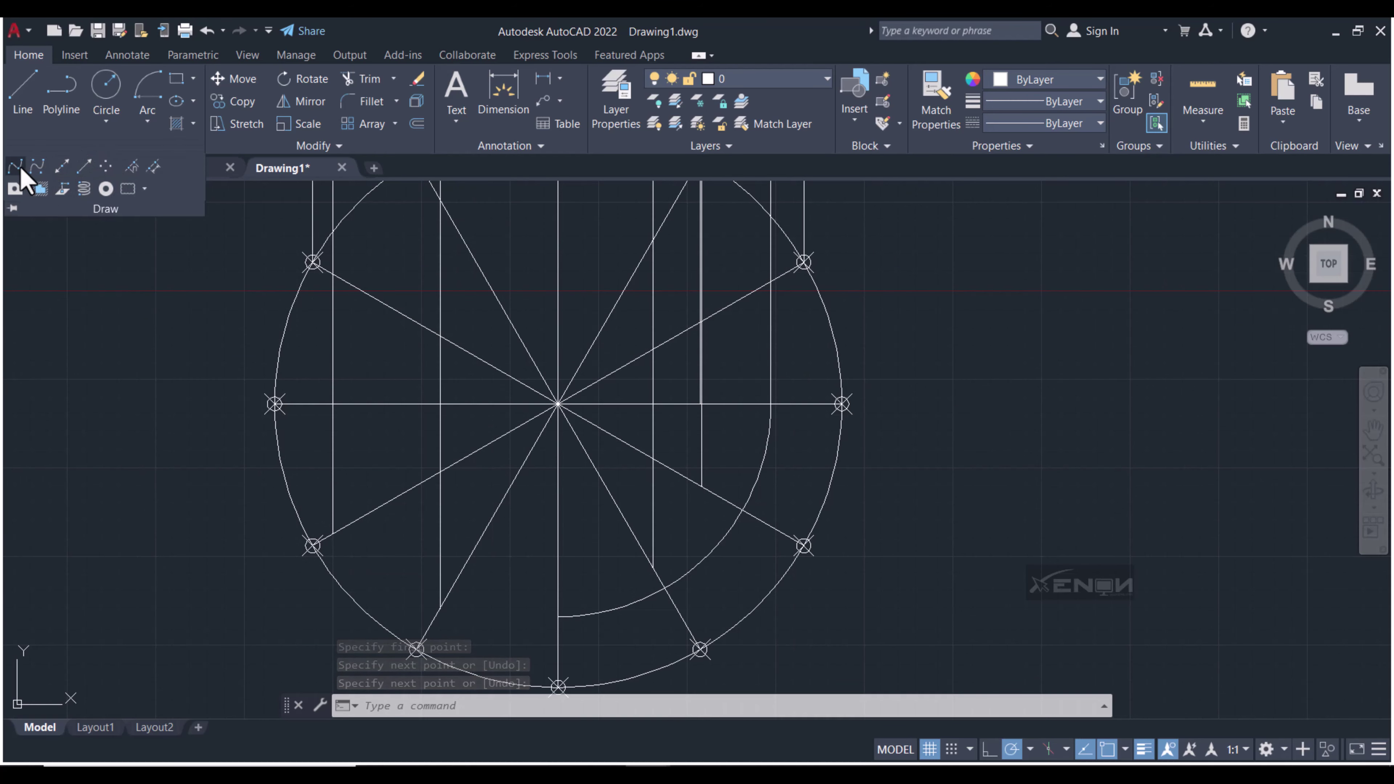
click(34, 166)
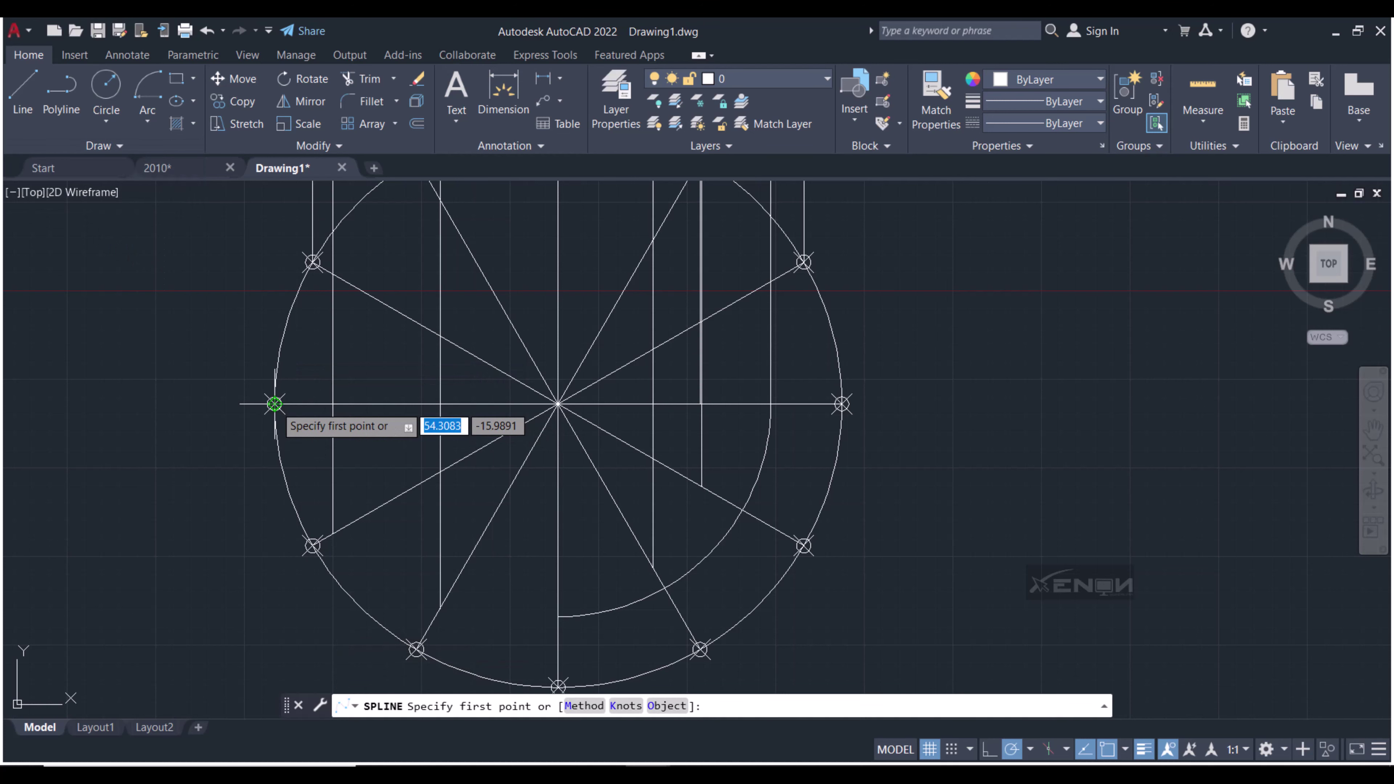
click(274, 405)
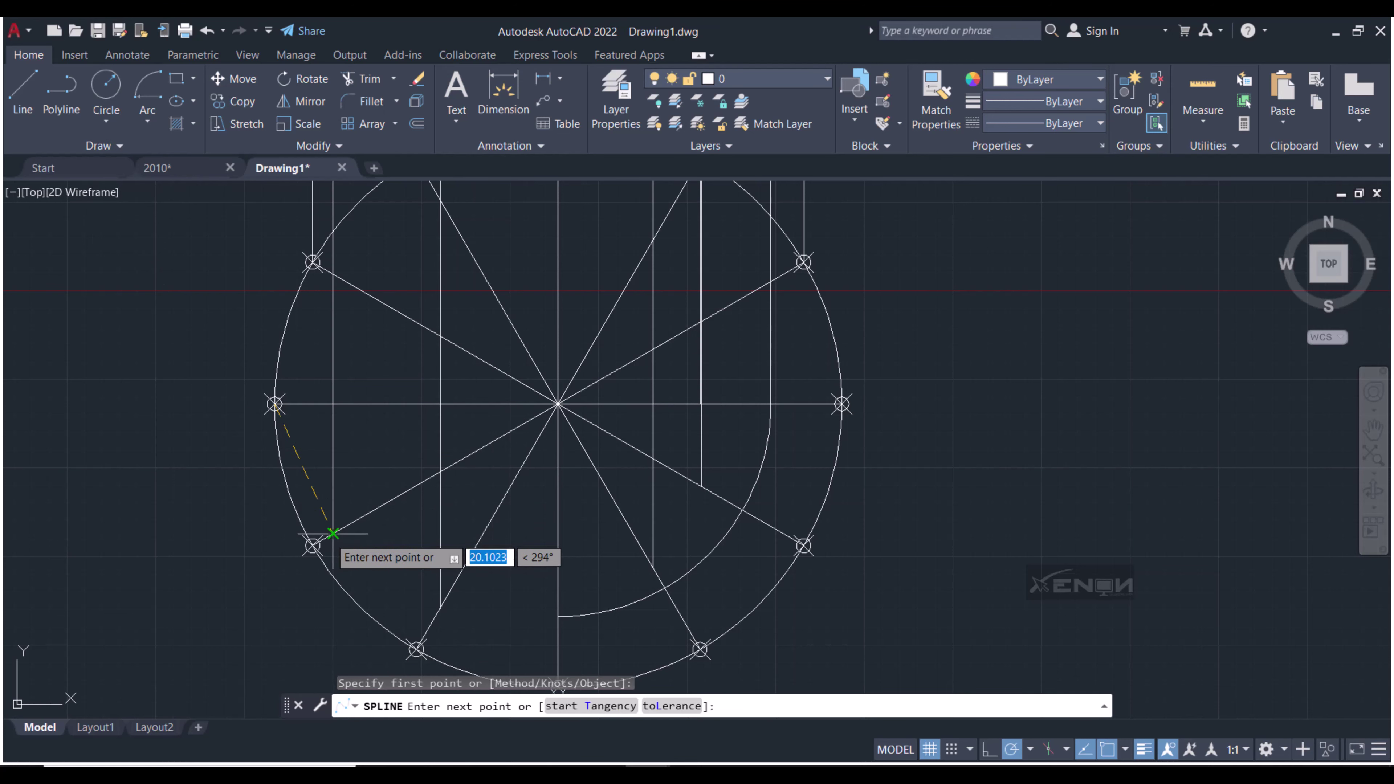
click(327, 533)
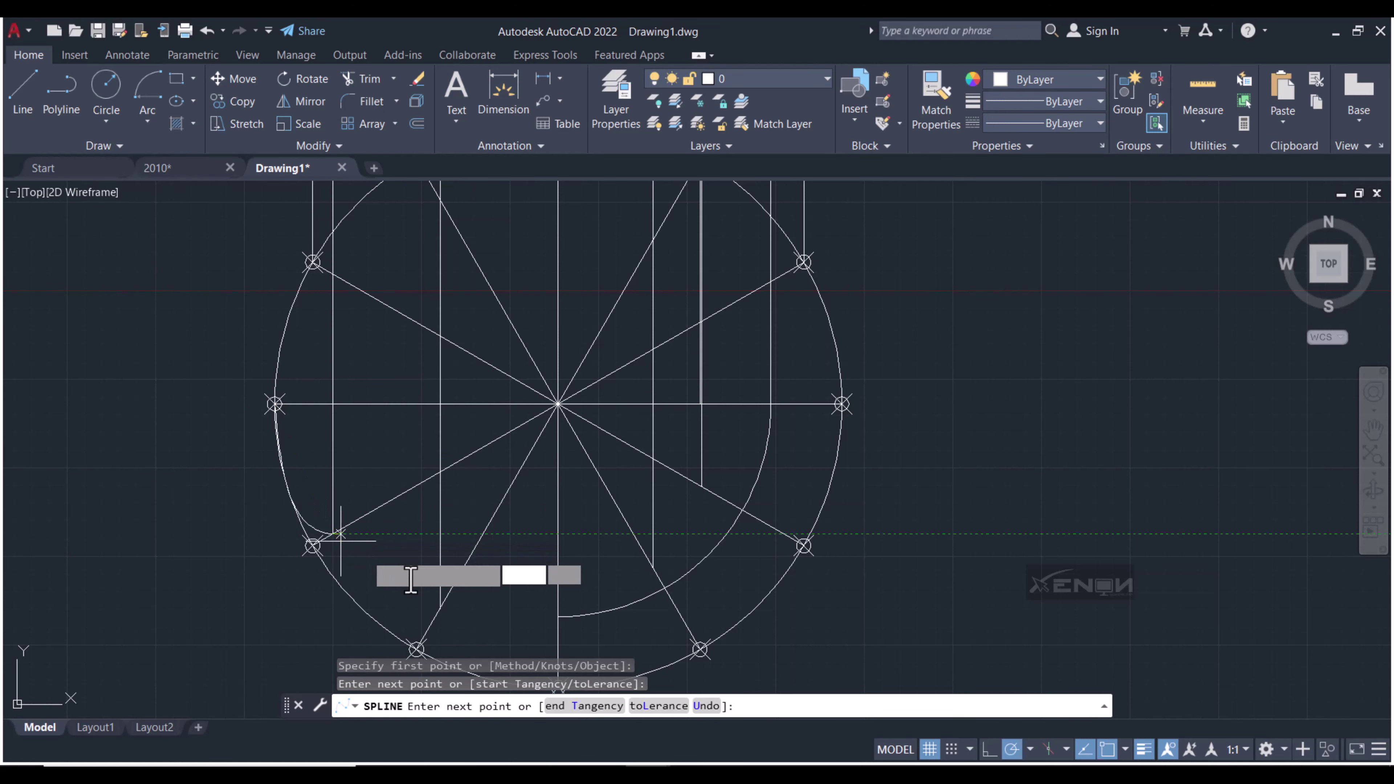
click(440, 608)
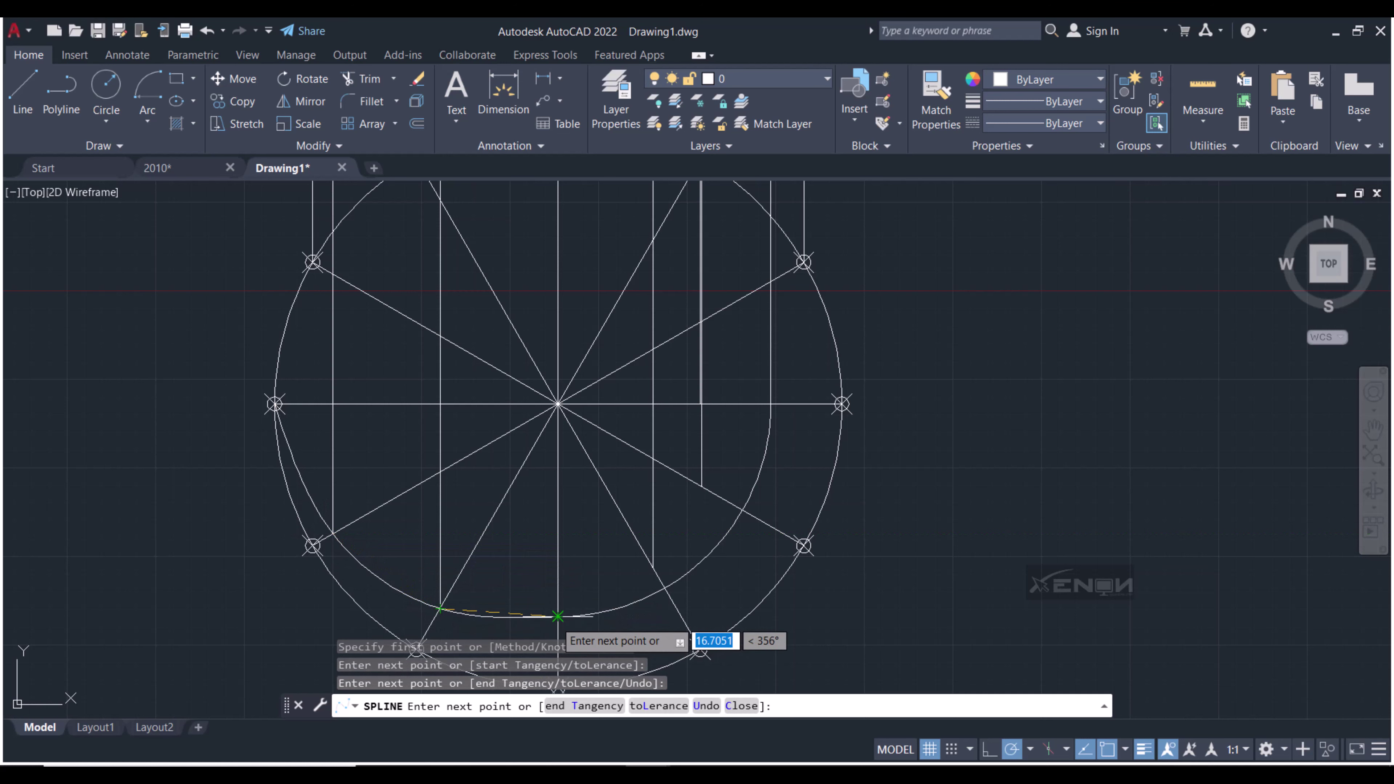
click(558, 617)
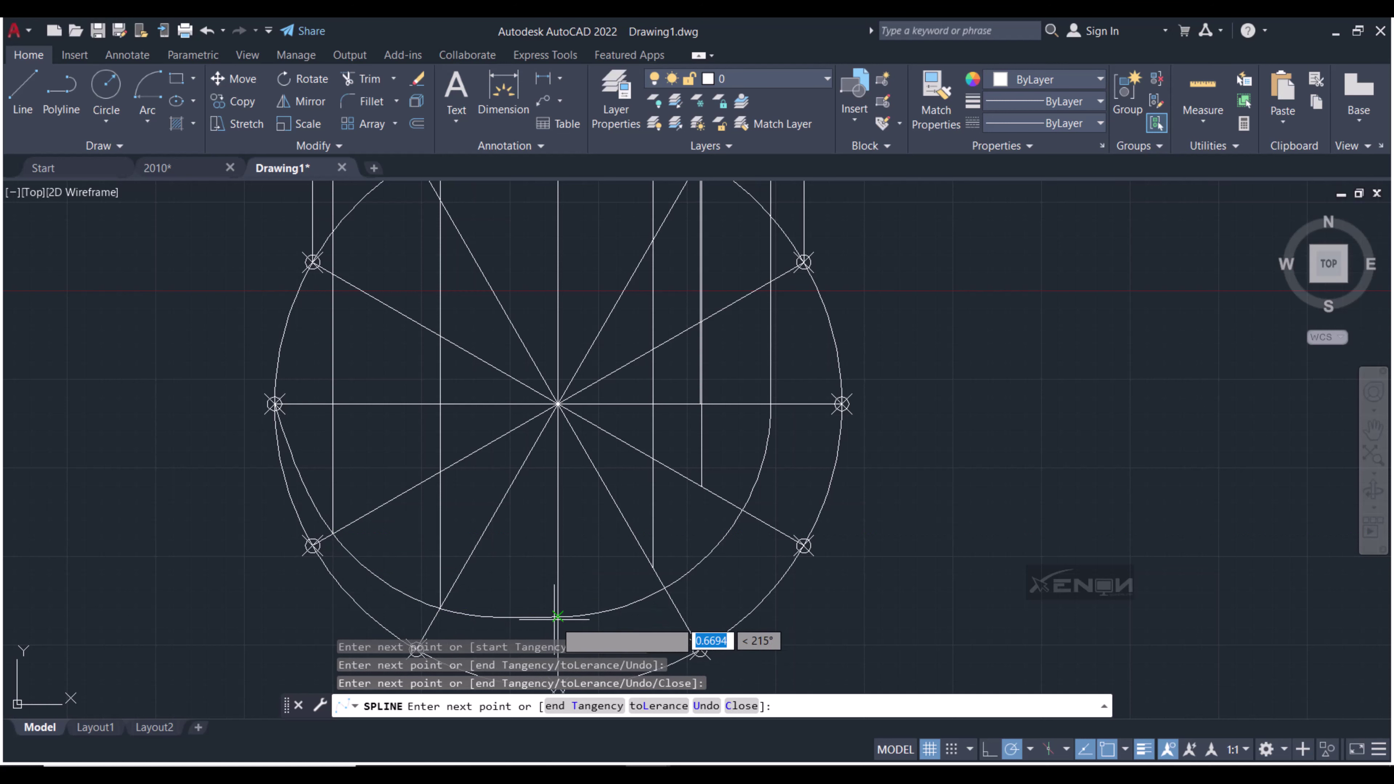
click(653, 567)
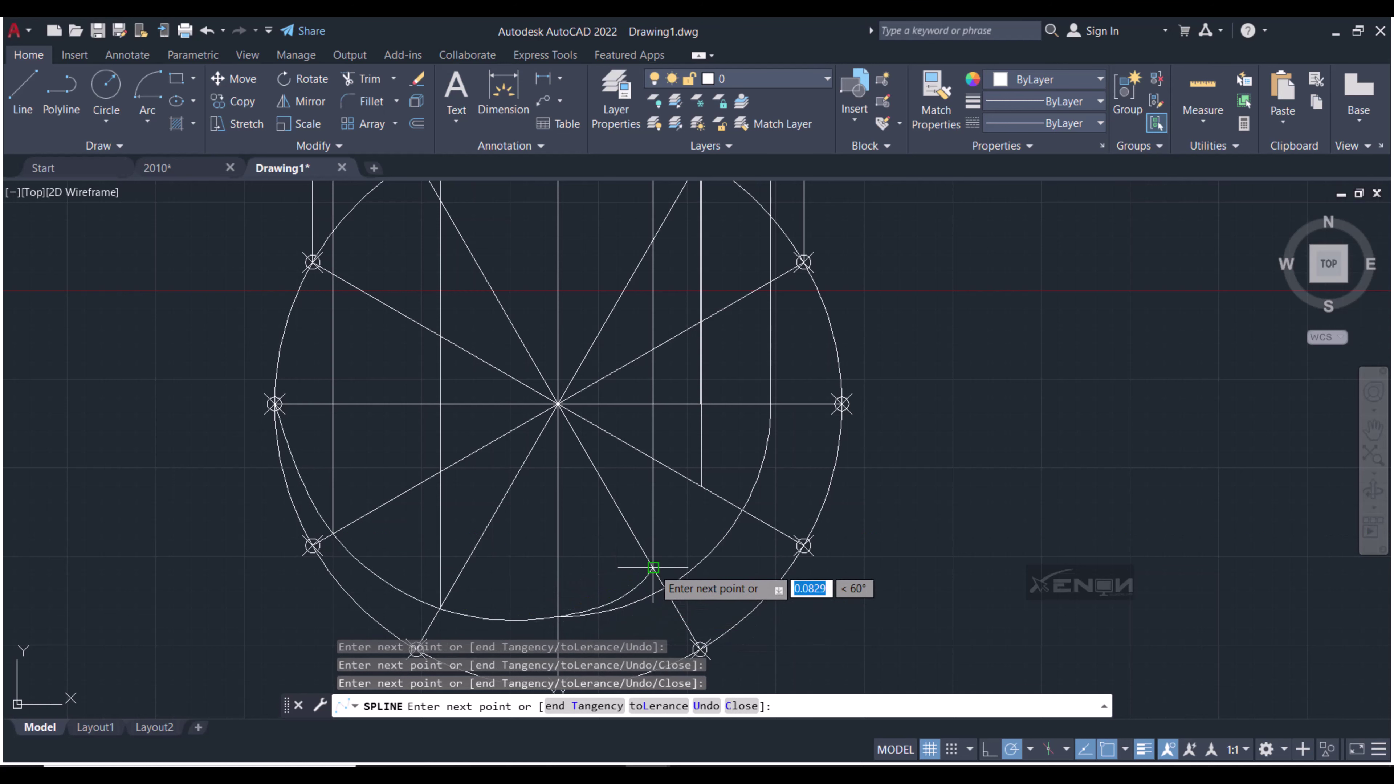
click(702, 486)
End the spline at the projected centreline point with an end tangent, then select it
scroll(694, 420, up, 3)
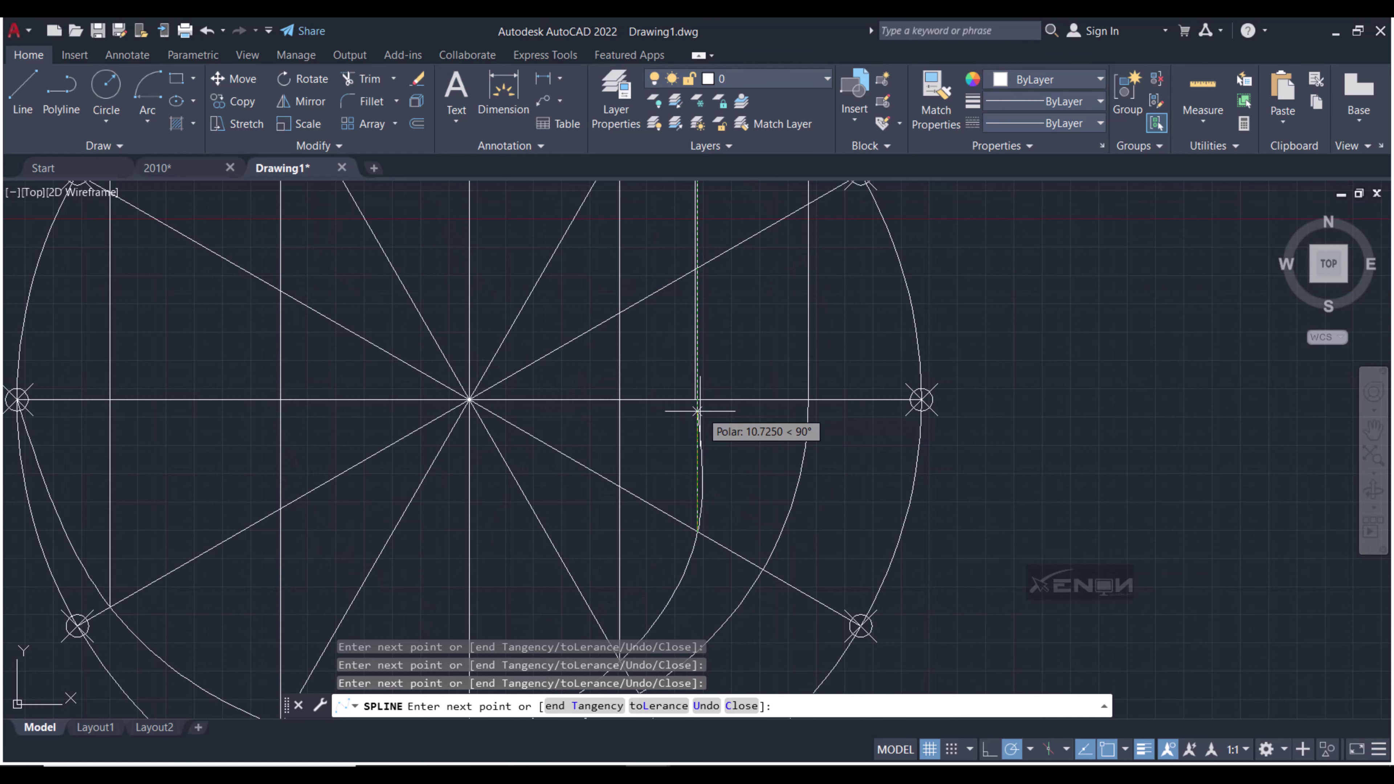
scroll(691, 412, up, 3)
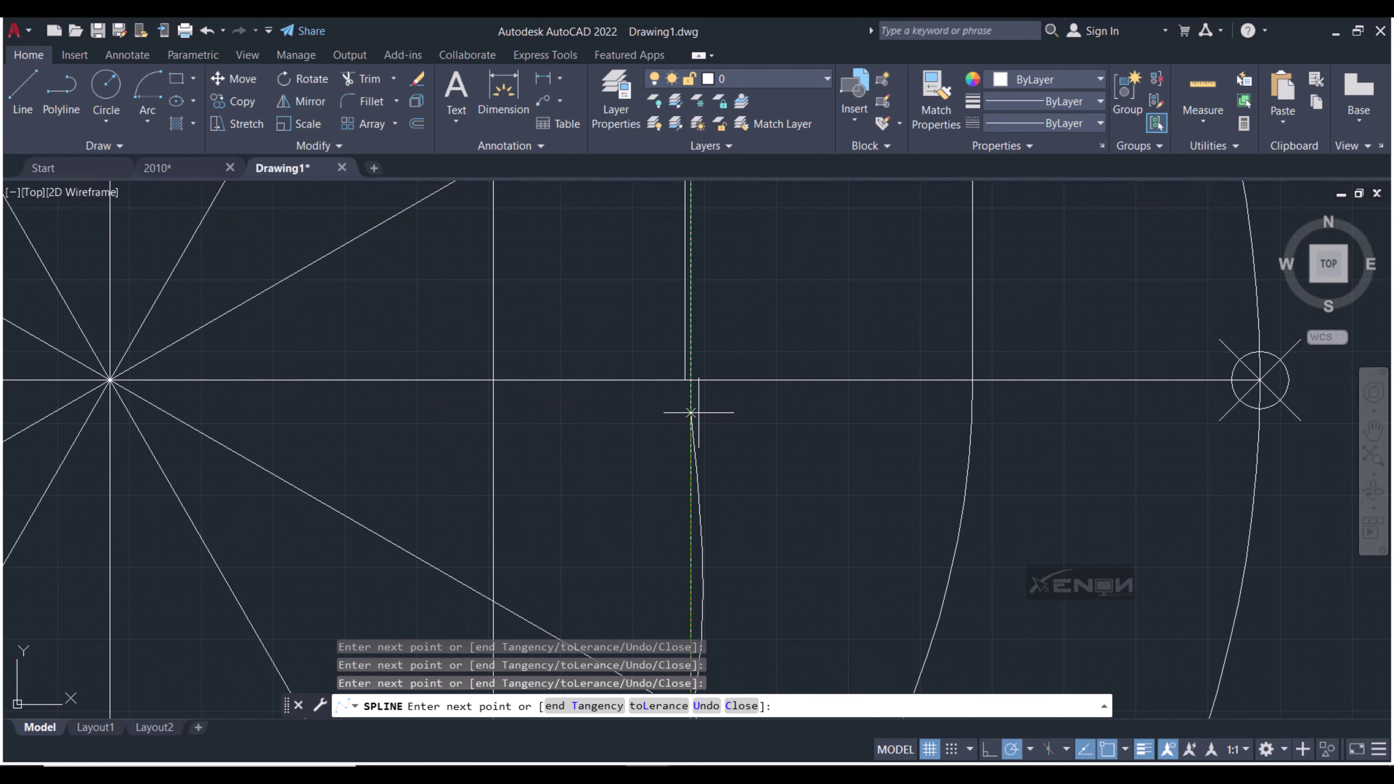
click(685, 380)
text(t)
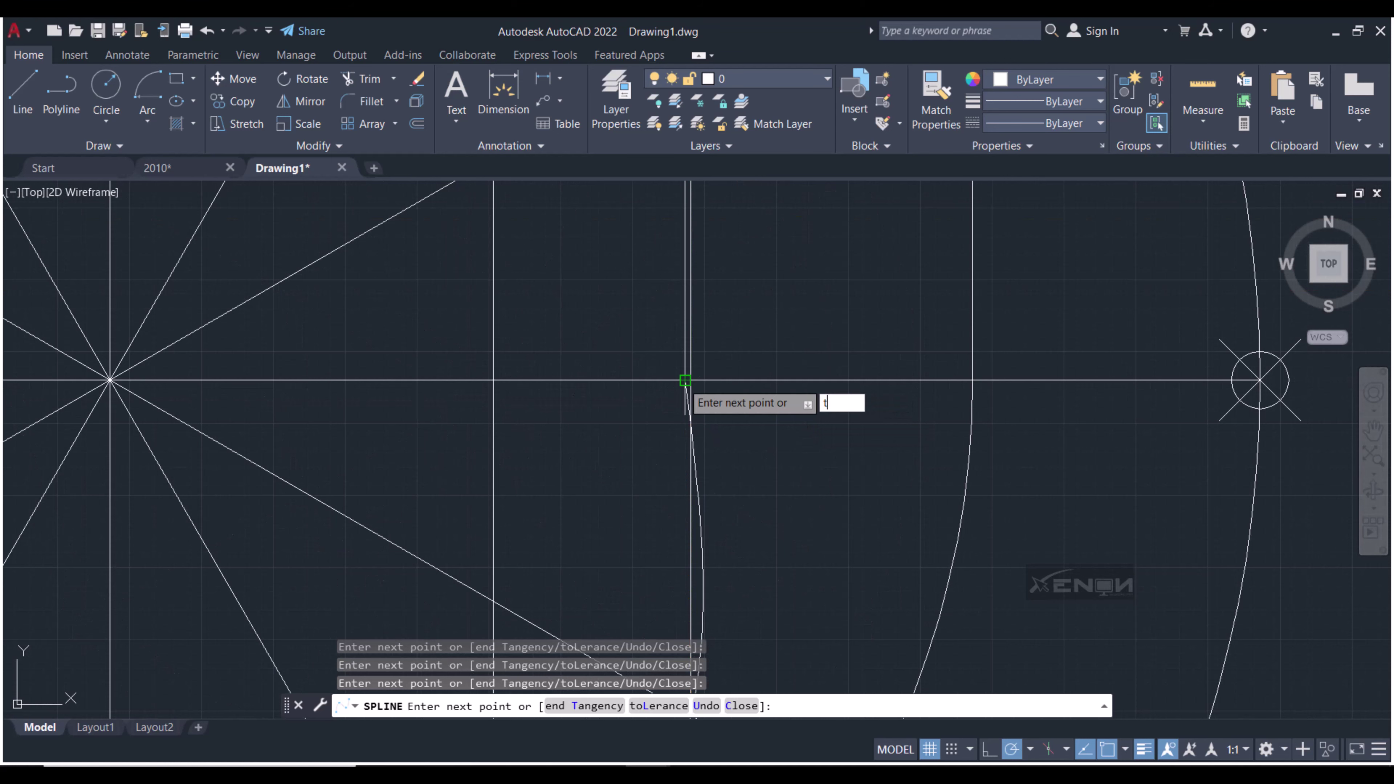
key(Return)
click(682, 381)
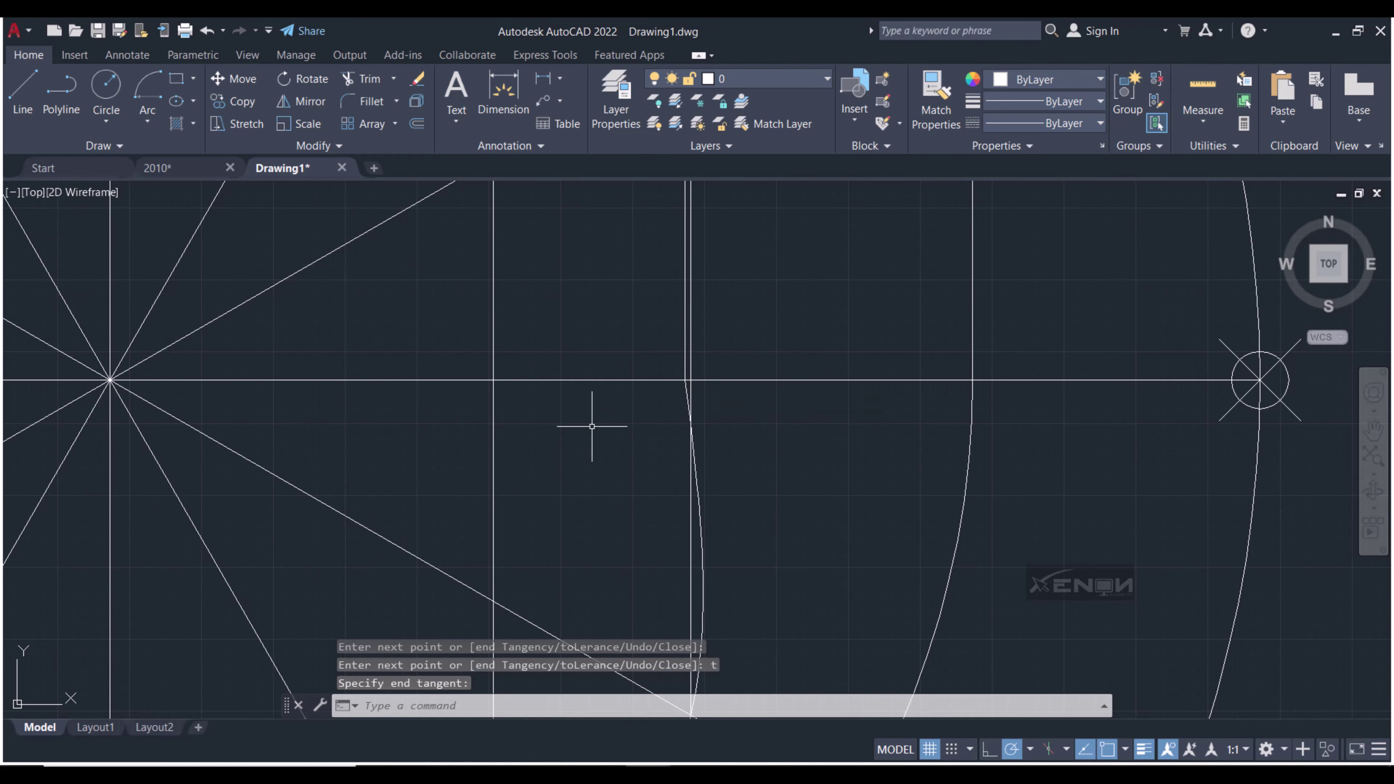
scroll(592, 426, down, 3)
scroll(582, 380, down, 3)
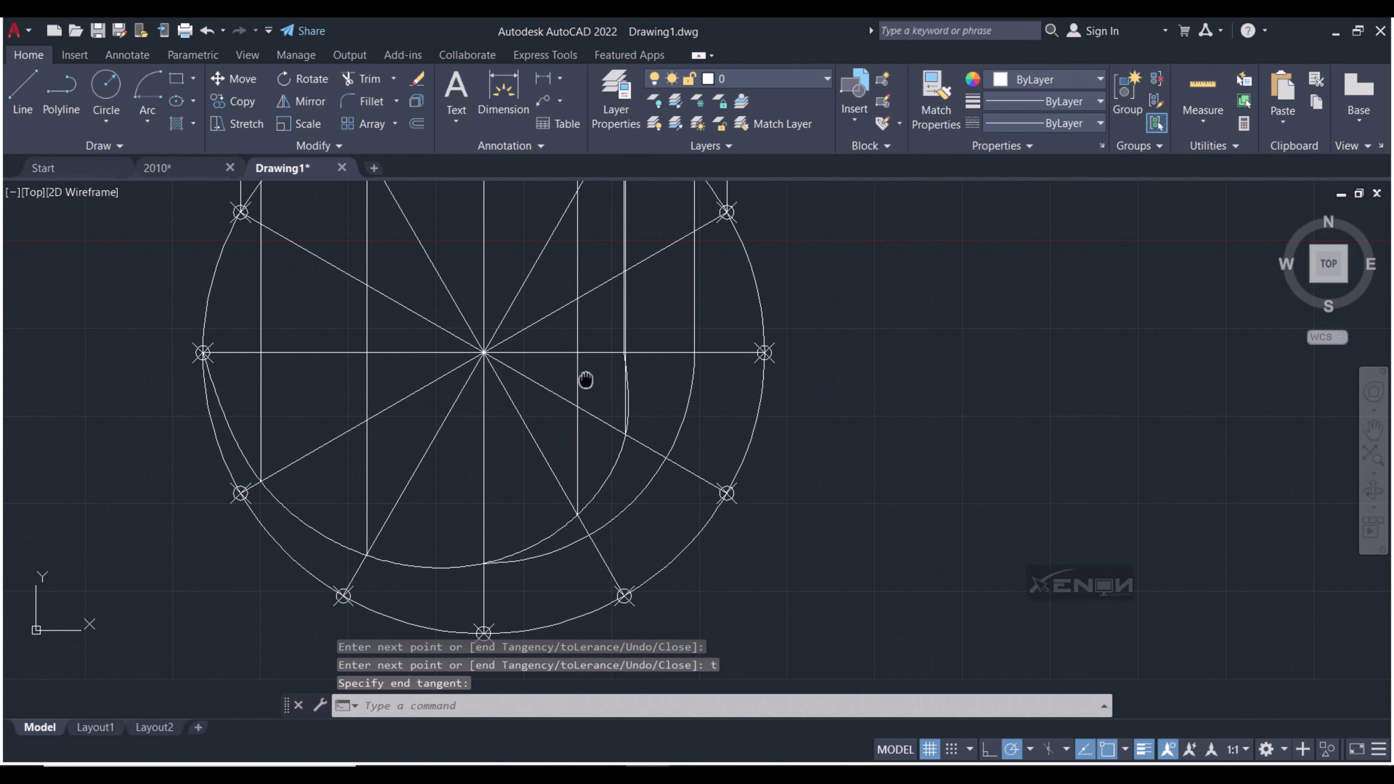
click(530, 547)
scroll(540, 443, down, 4)
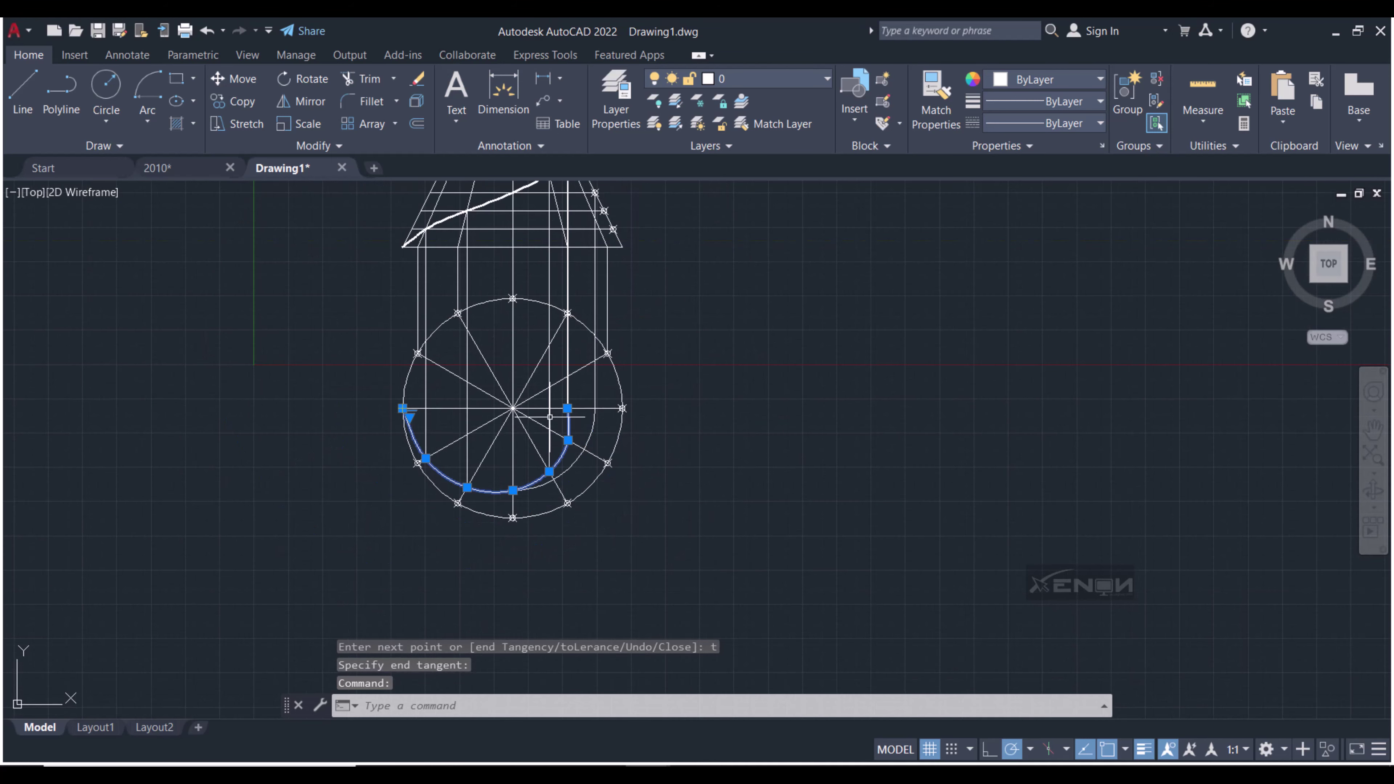
middle_drag(580, 402, 586, 474)
mouse_move(541, 419)
middle_down()
mouse_move(545, 451)
mouse_move(638, 415)
mouse_move(663, 427)
mouse_move(724, 405)
middle_up()
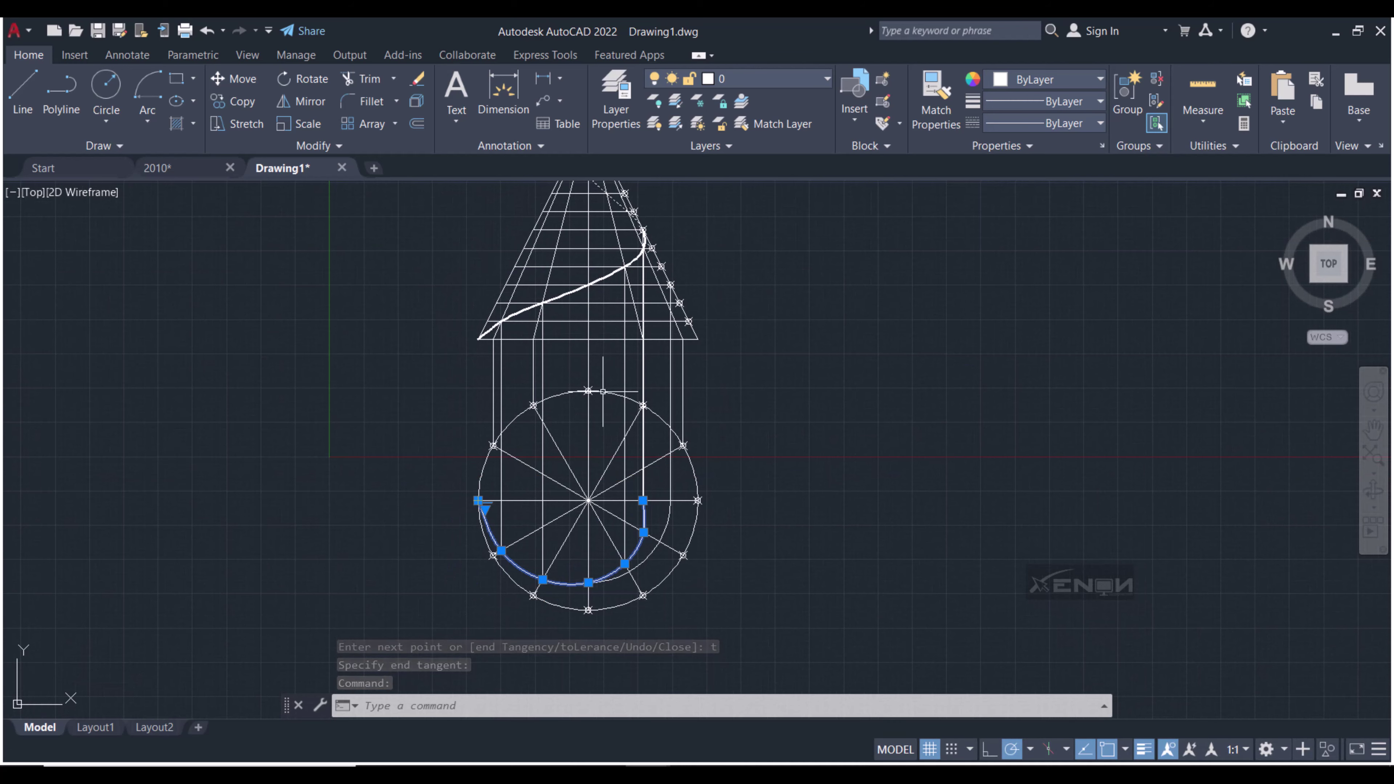
middle_drag(607, 391, 617, 444)
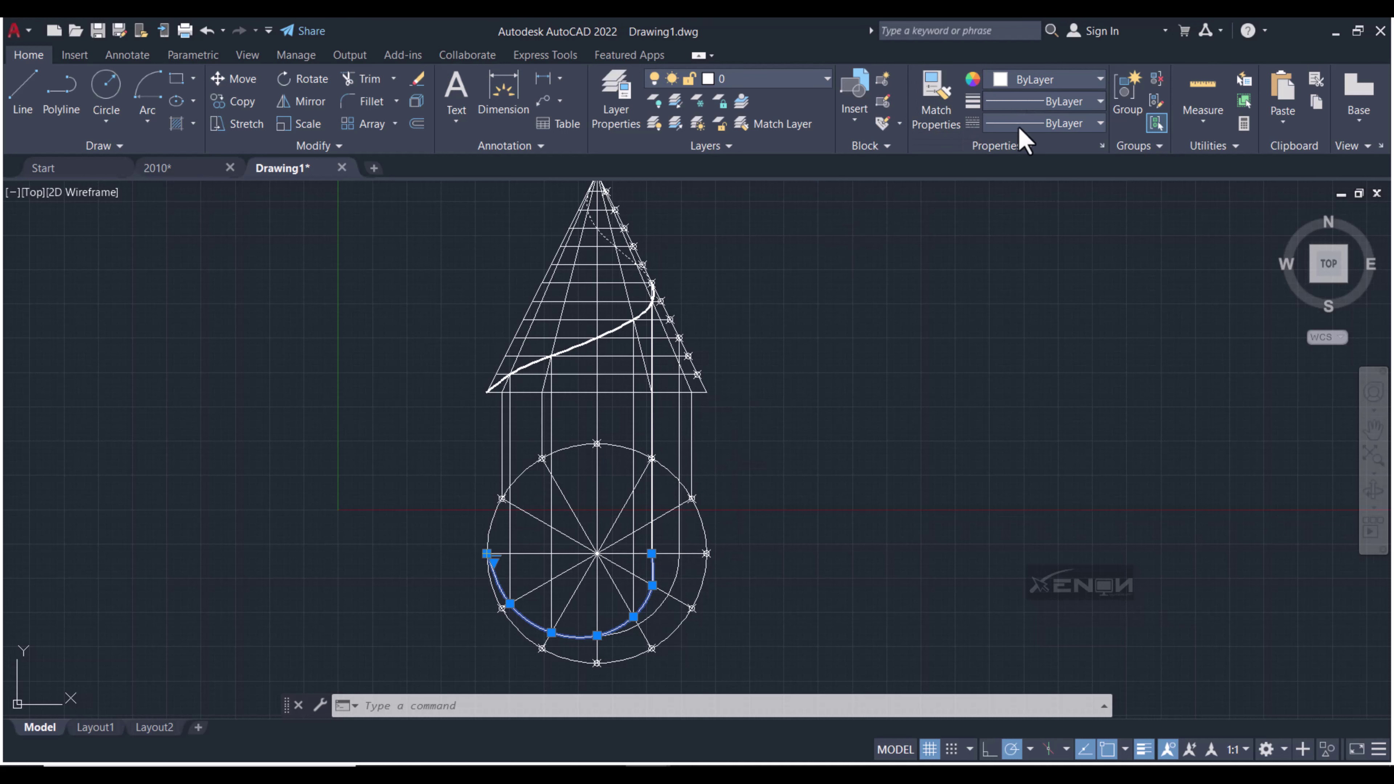
Assign the selected top-view spline a 0.30 mm lineweight, deselect it and zoom out
click(1043, 101)
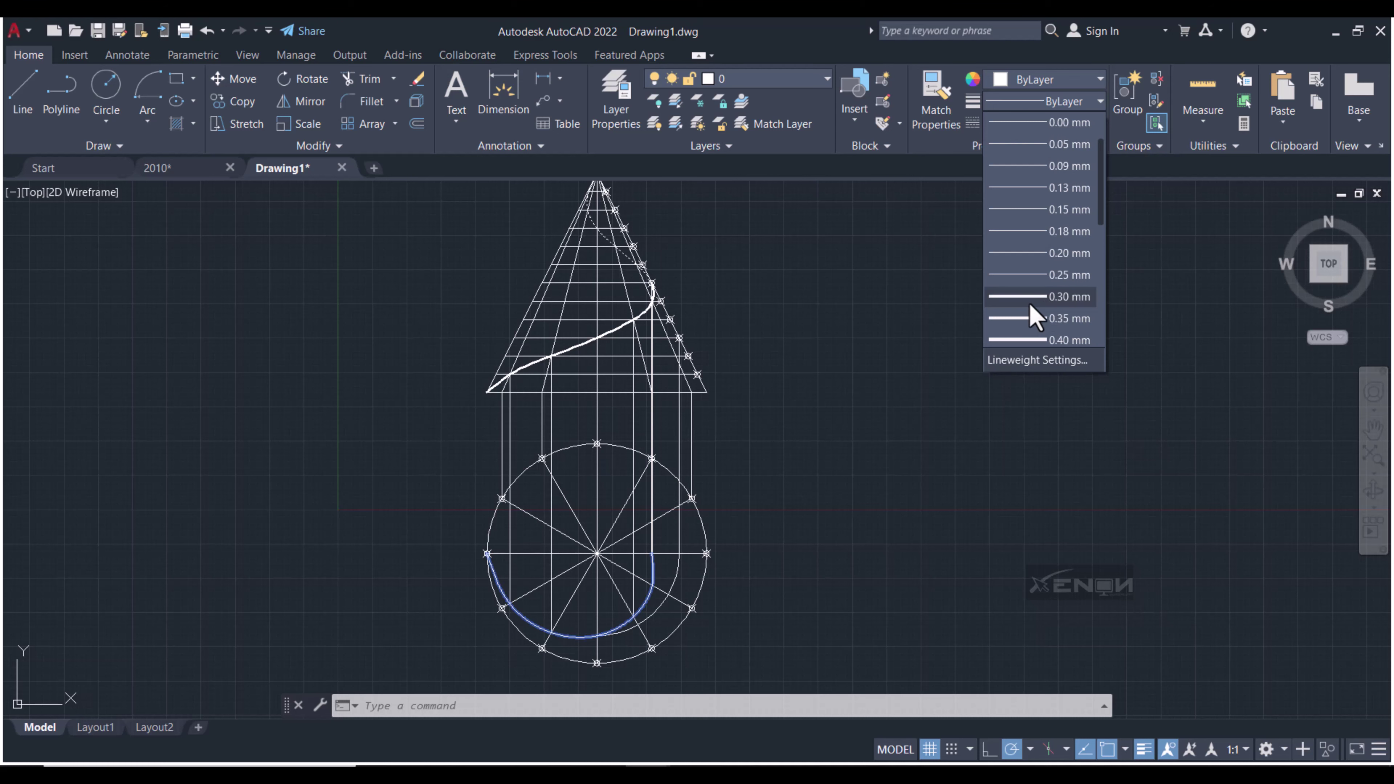
click(1030, 304)
key(Escape)
scroll(579, 294, down, 2)
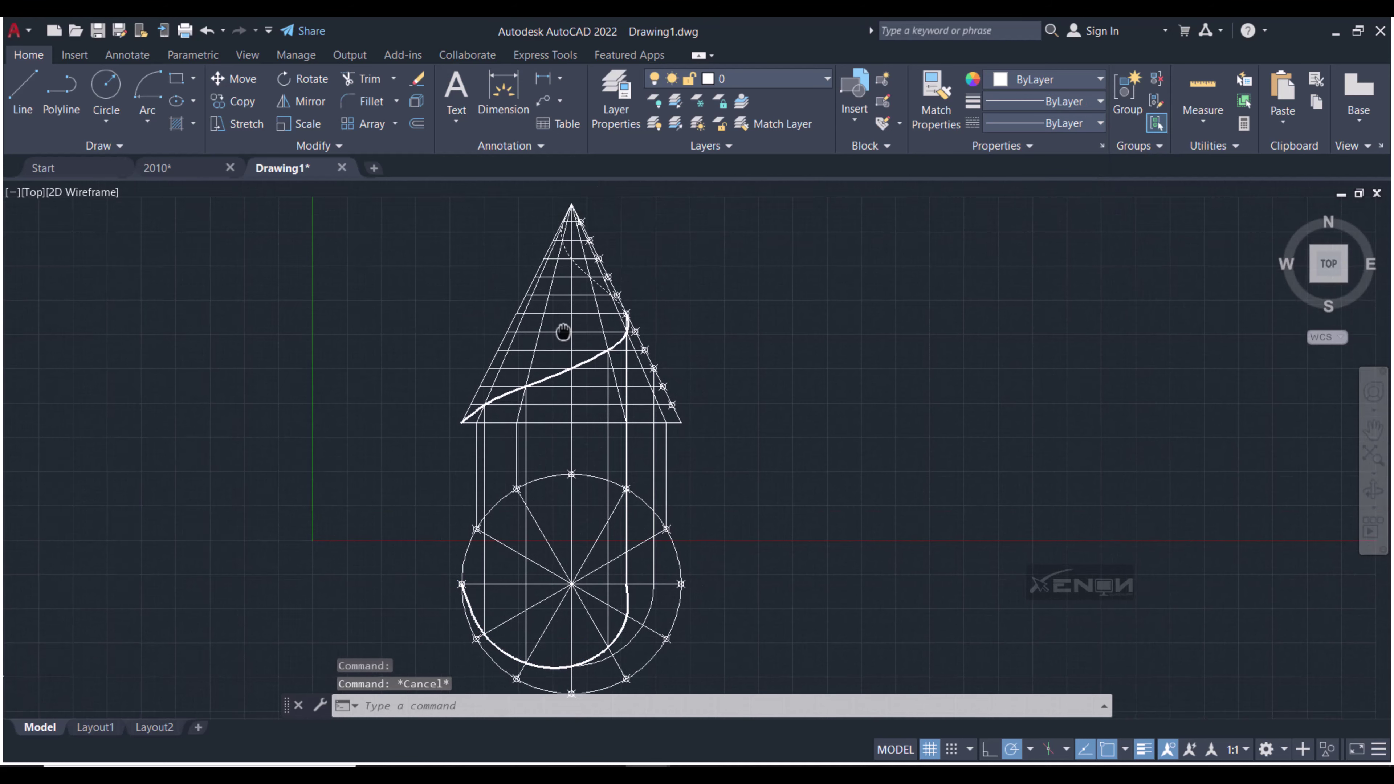
scroll(690, 362, down, 2)
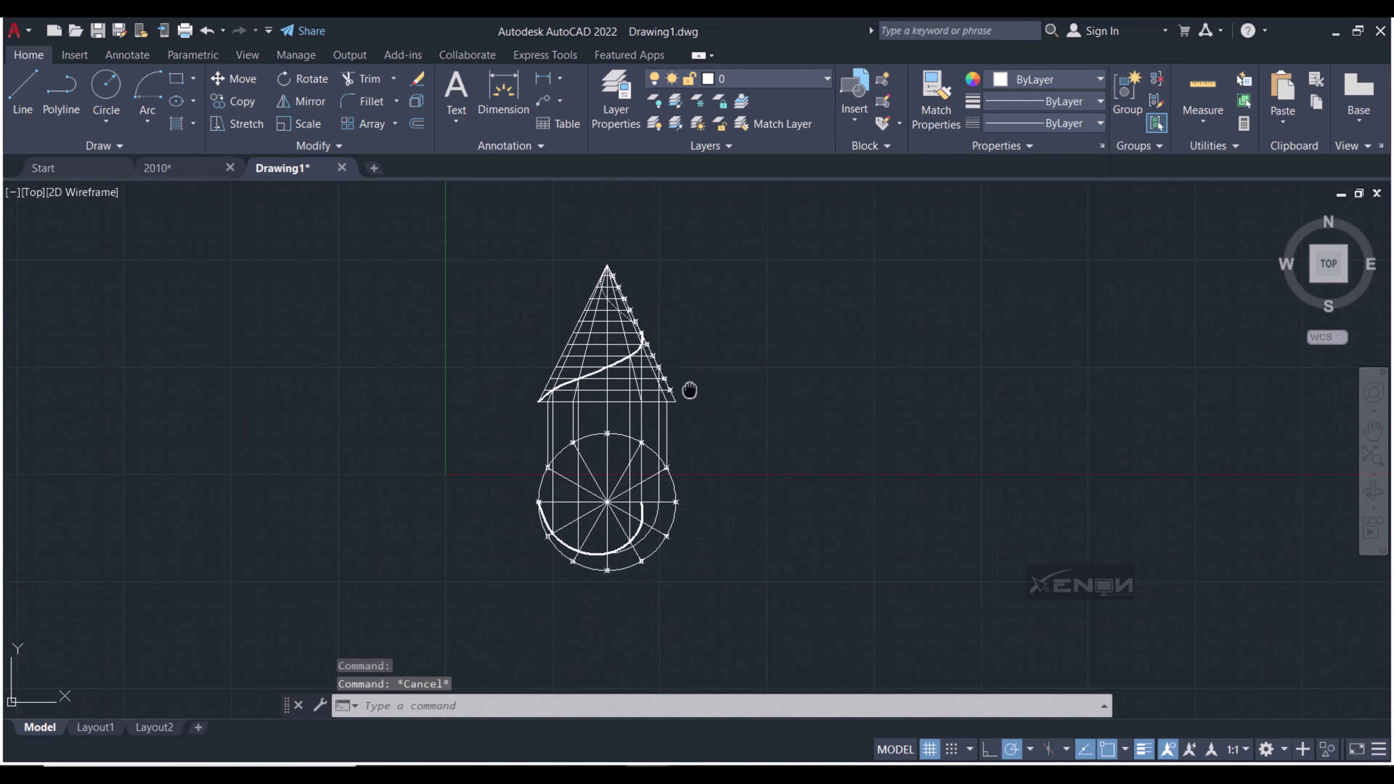